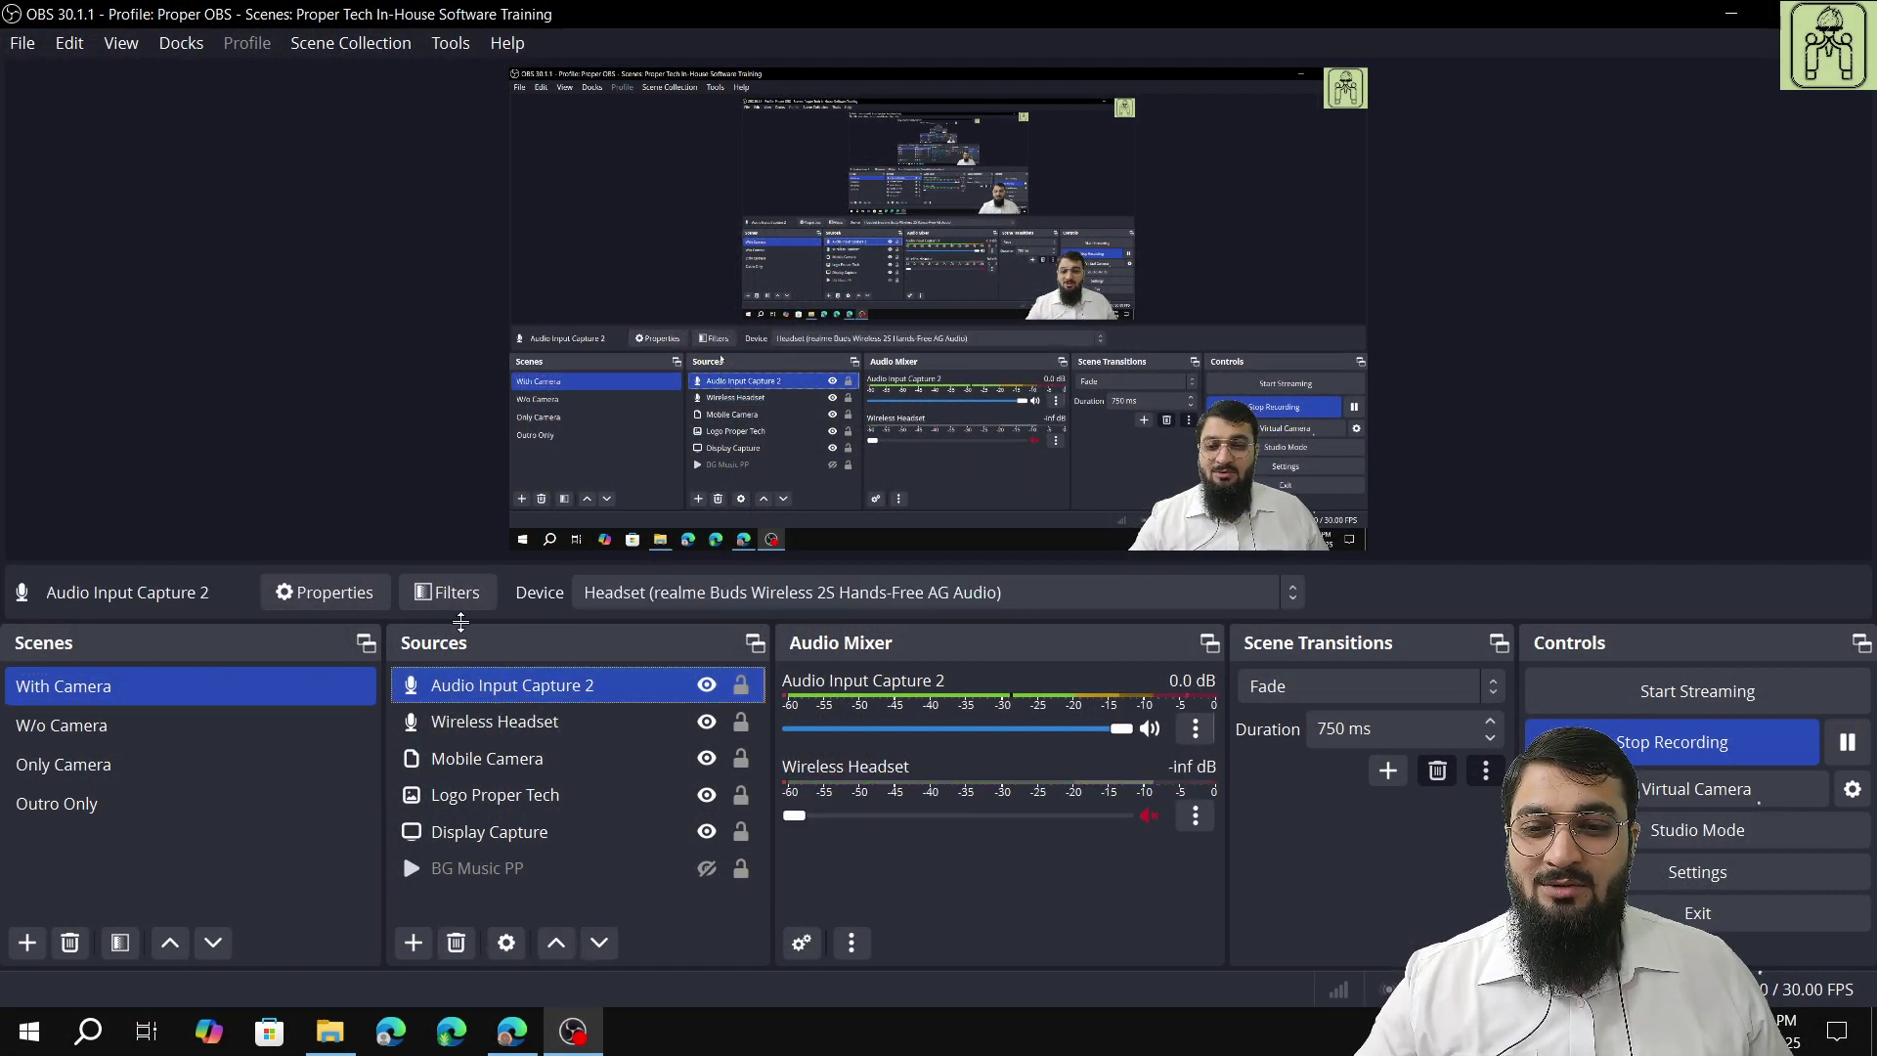
# Glance at the microphone's filters in OBS, then return to the REAPER ReaPlugs page in Edge.
pyautogui.click(448, 592)
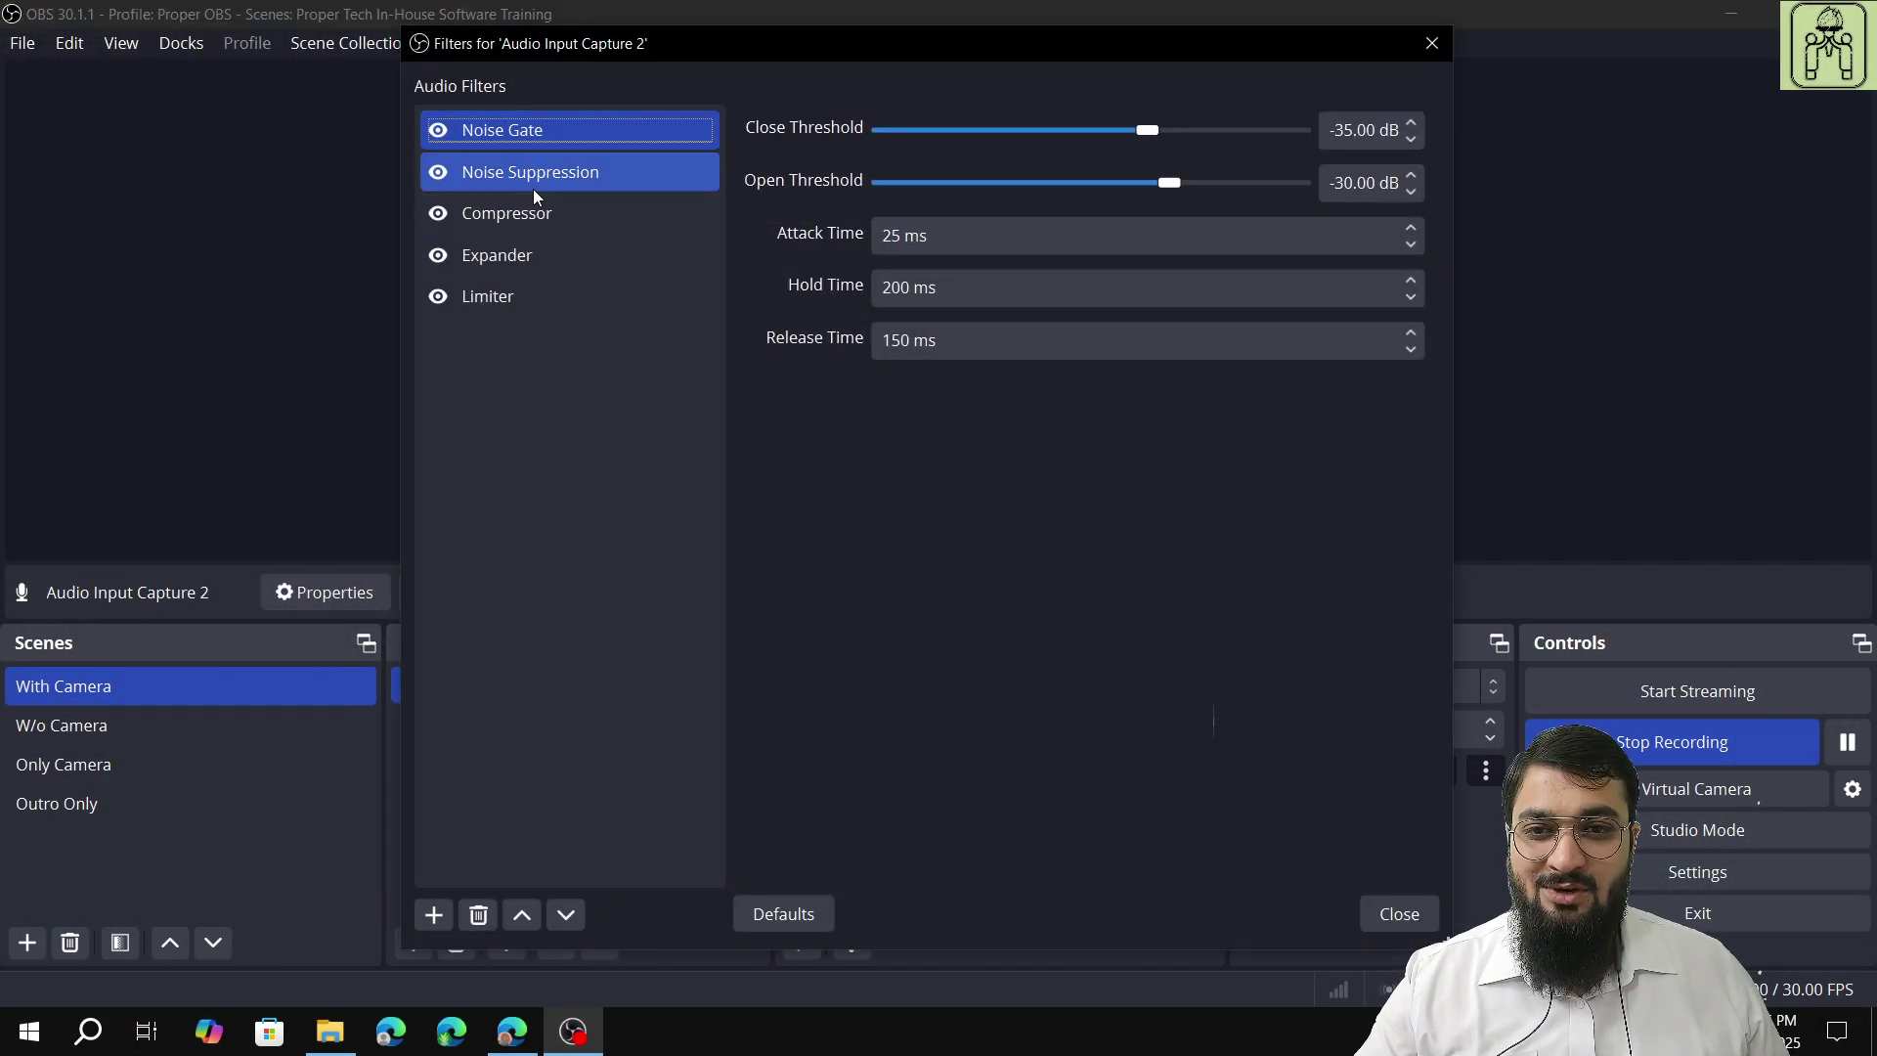
pyautogui.click(1388, 923)
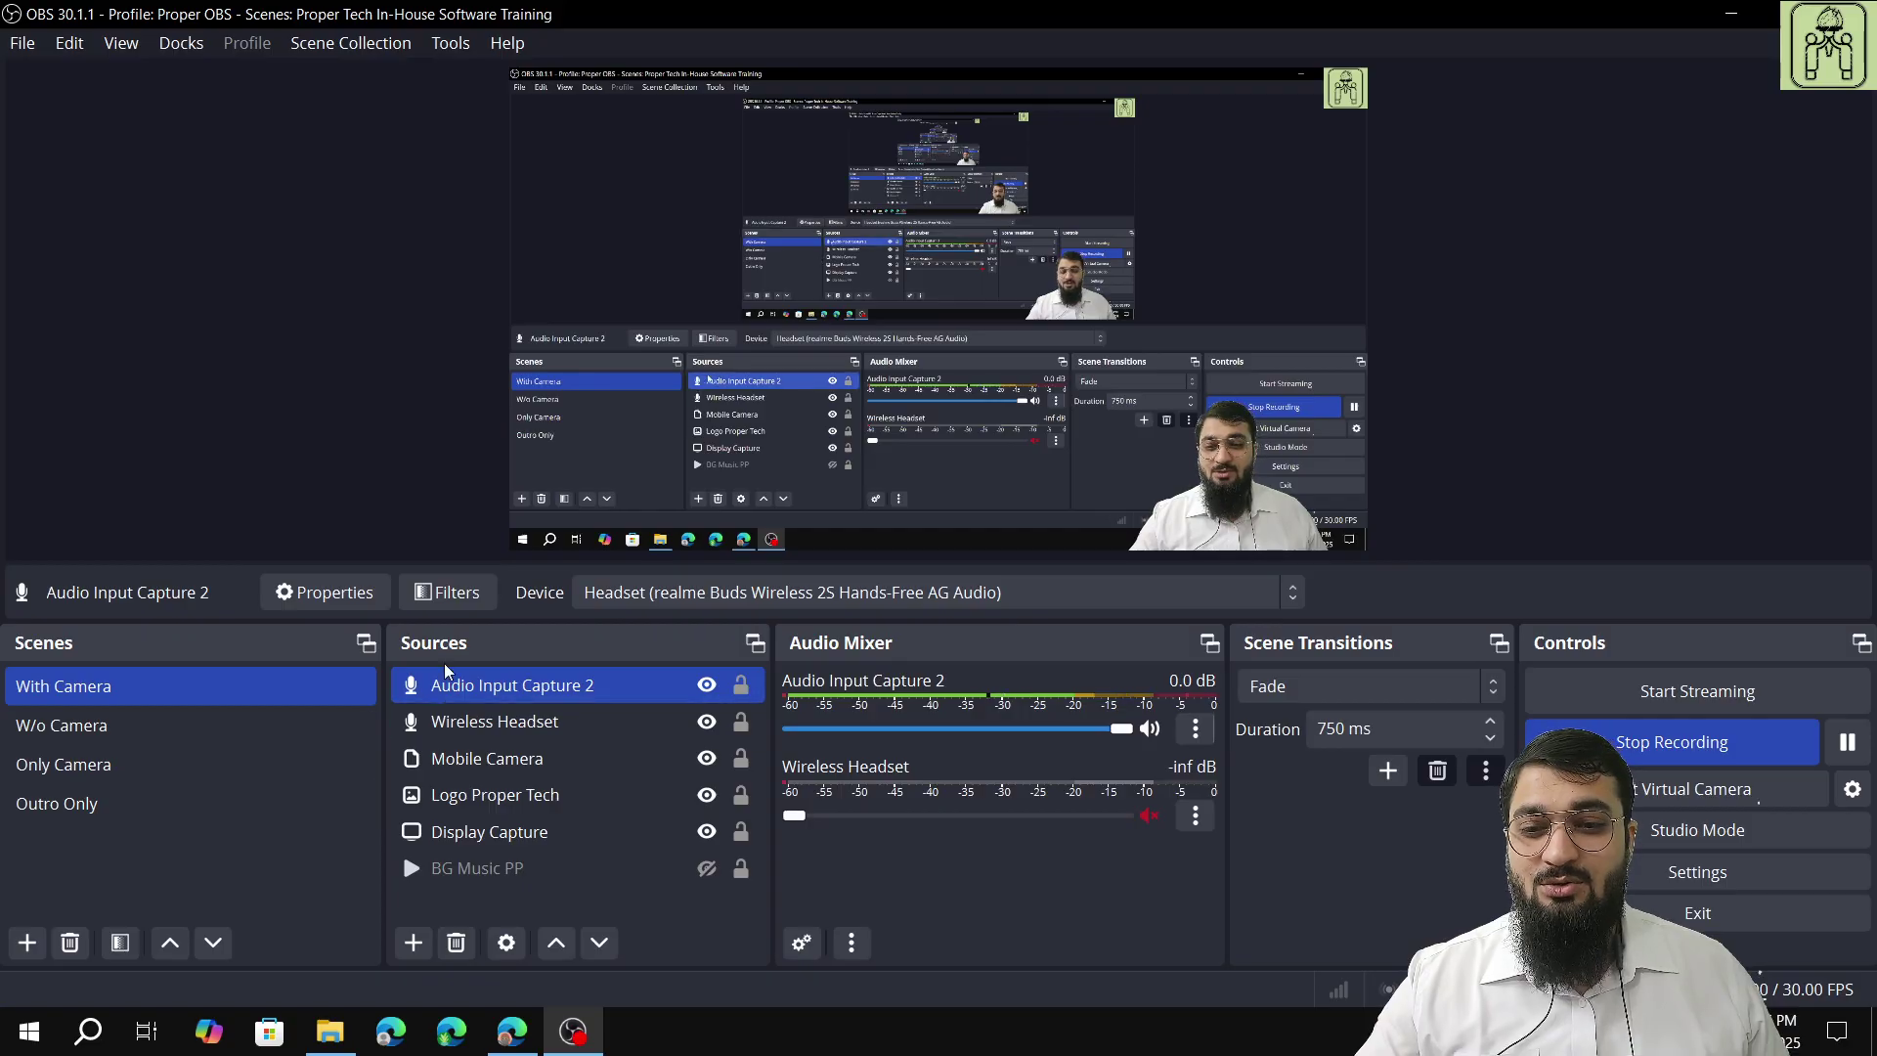
pyautogui.click(529, 1046)
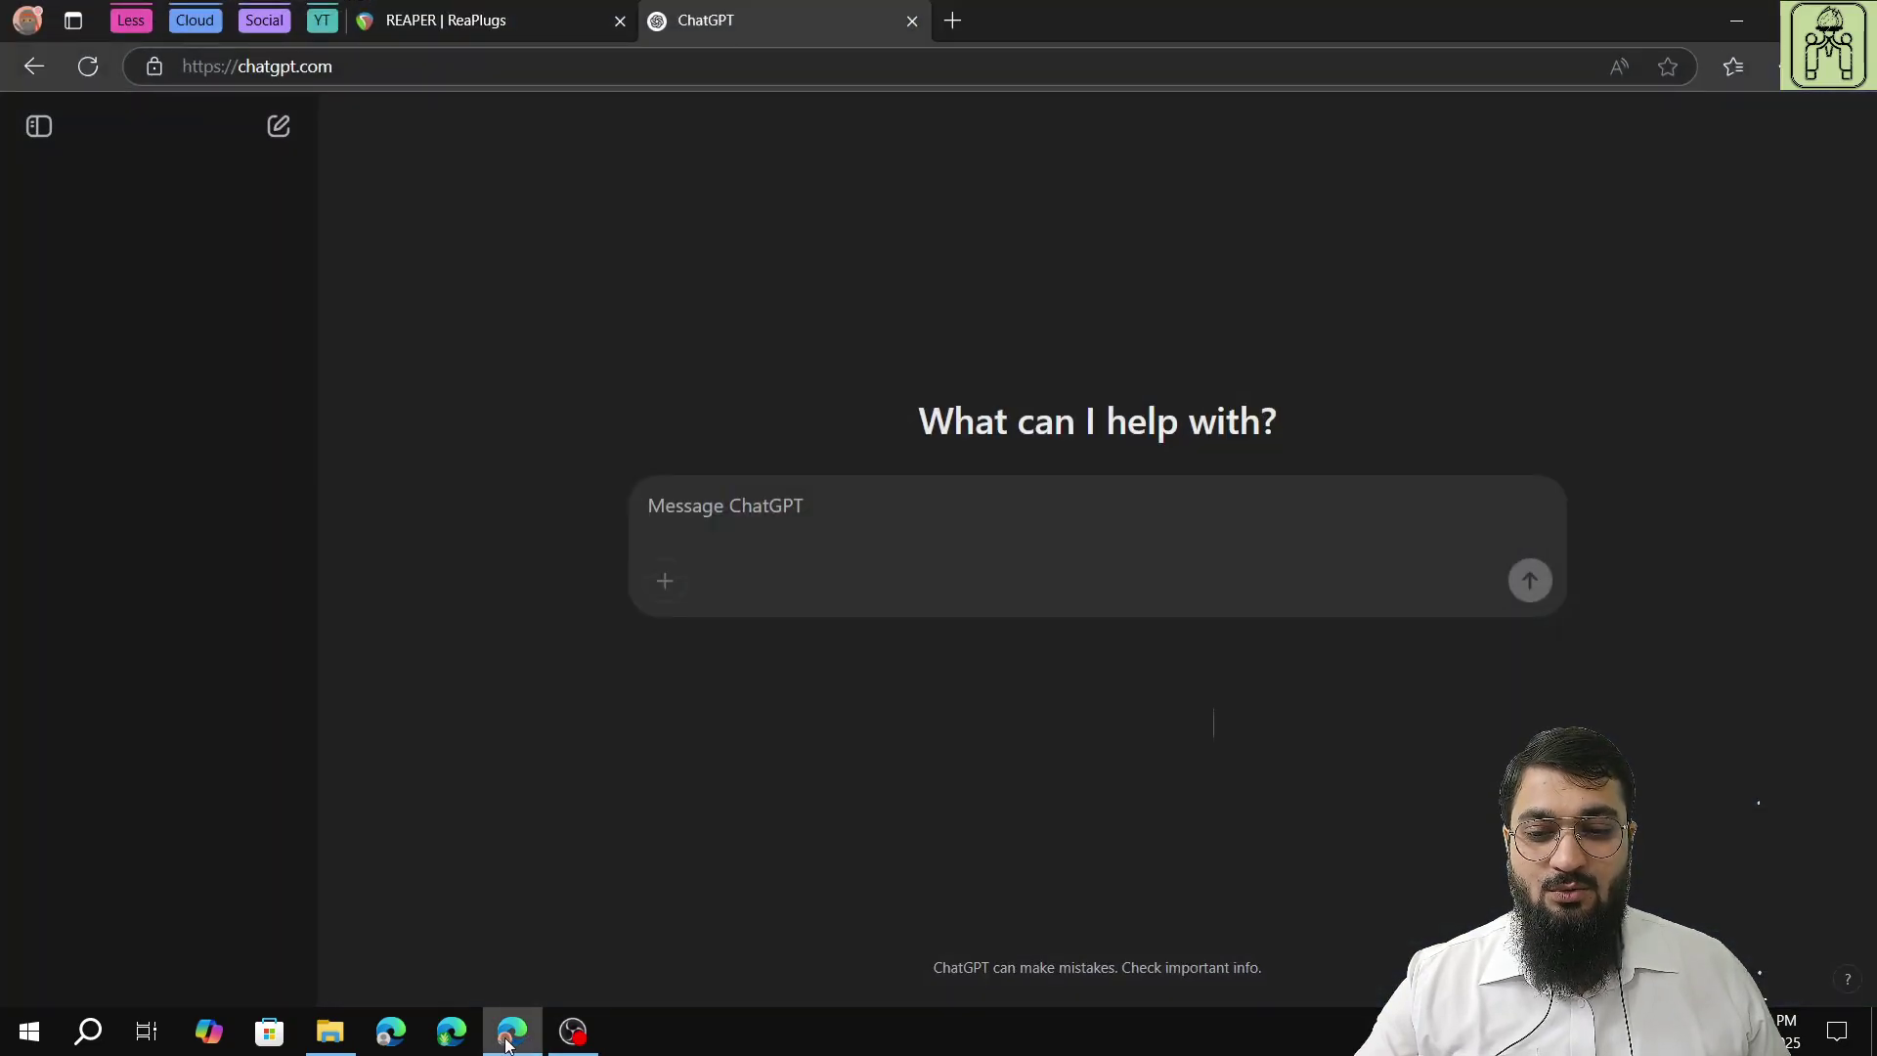
pyautogui.click(489, 20)
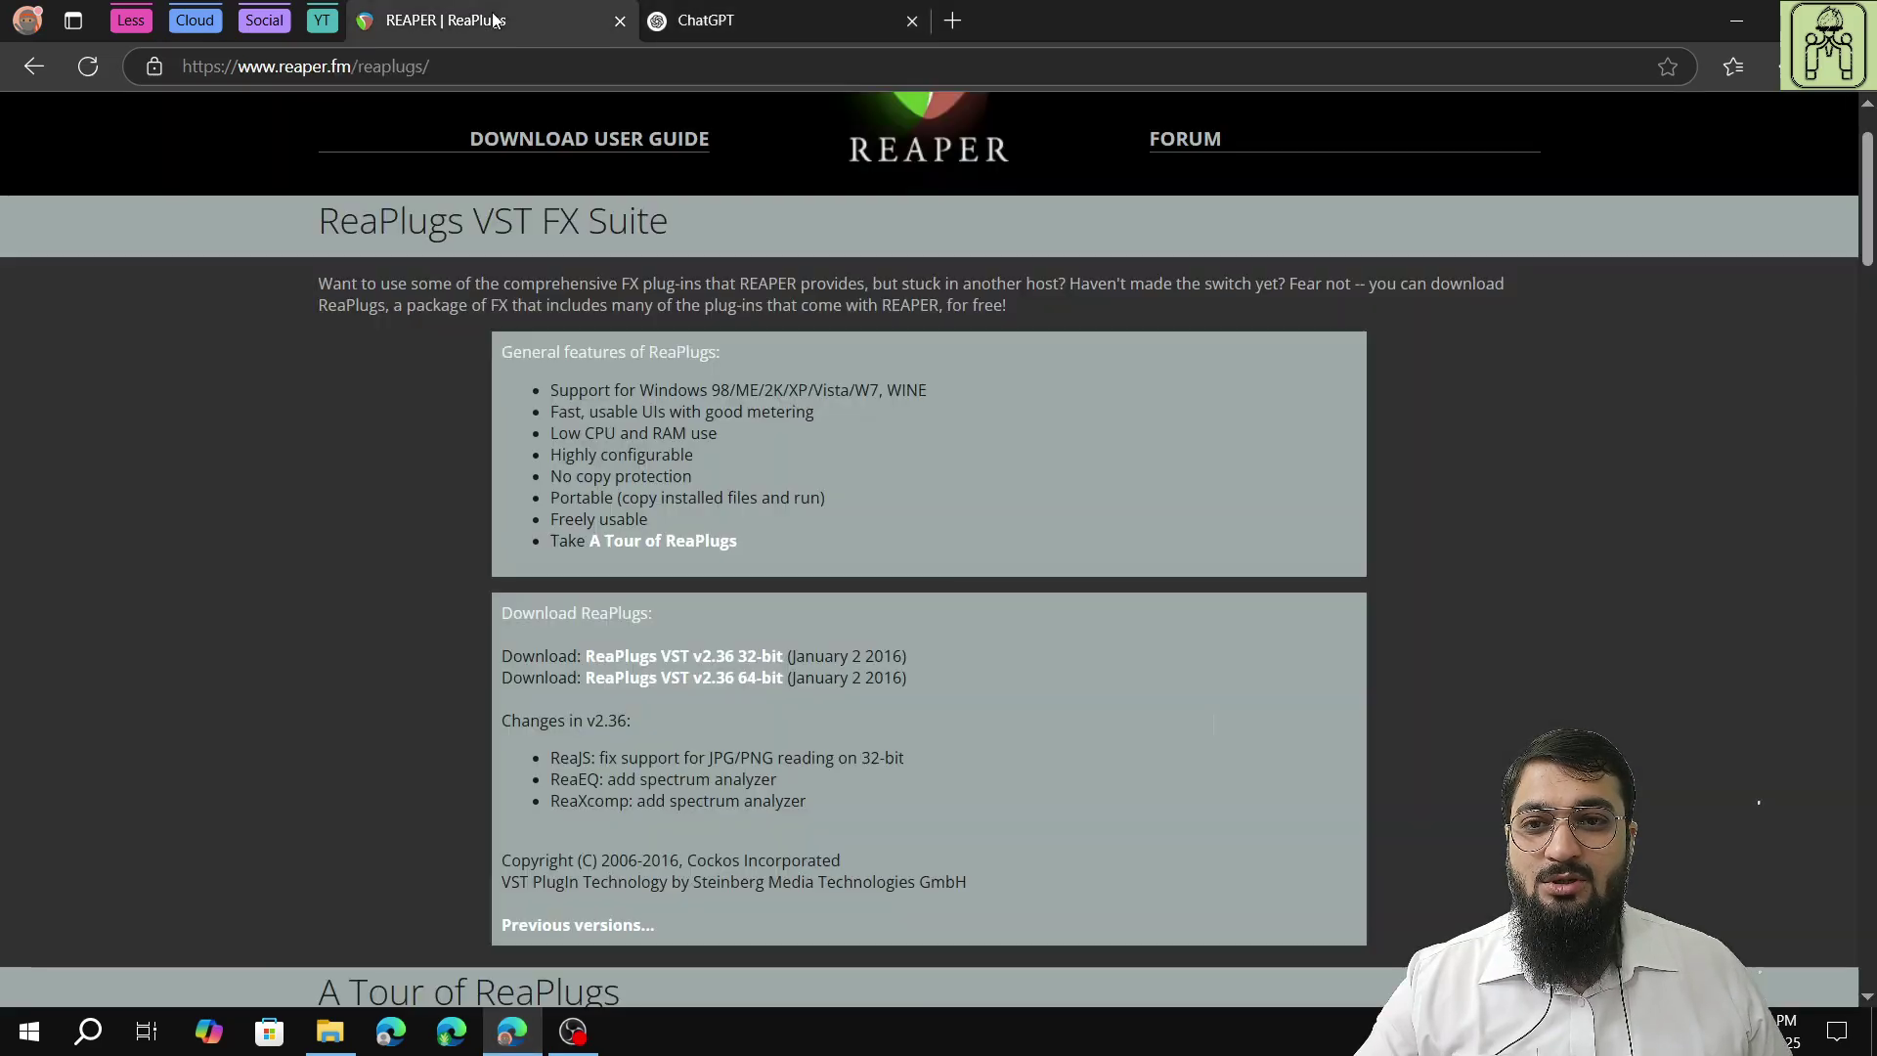
# Search the web for 'obs vst 2.0 reaeq-standalone plugin'.
pyautogui.click(519, 67)
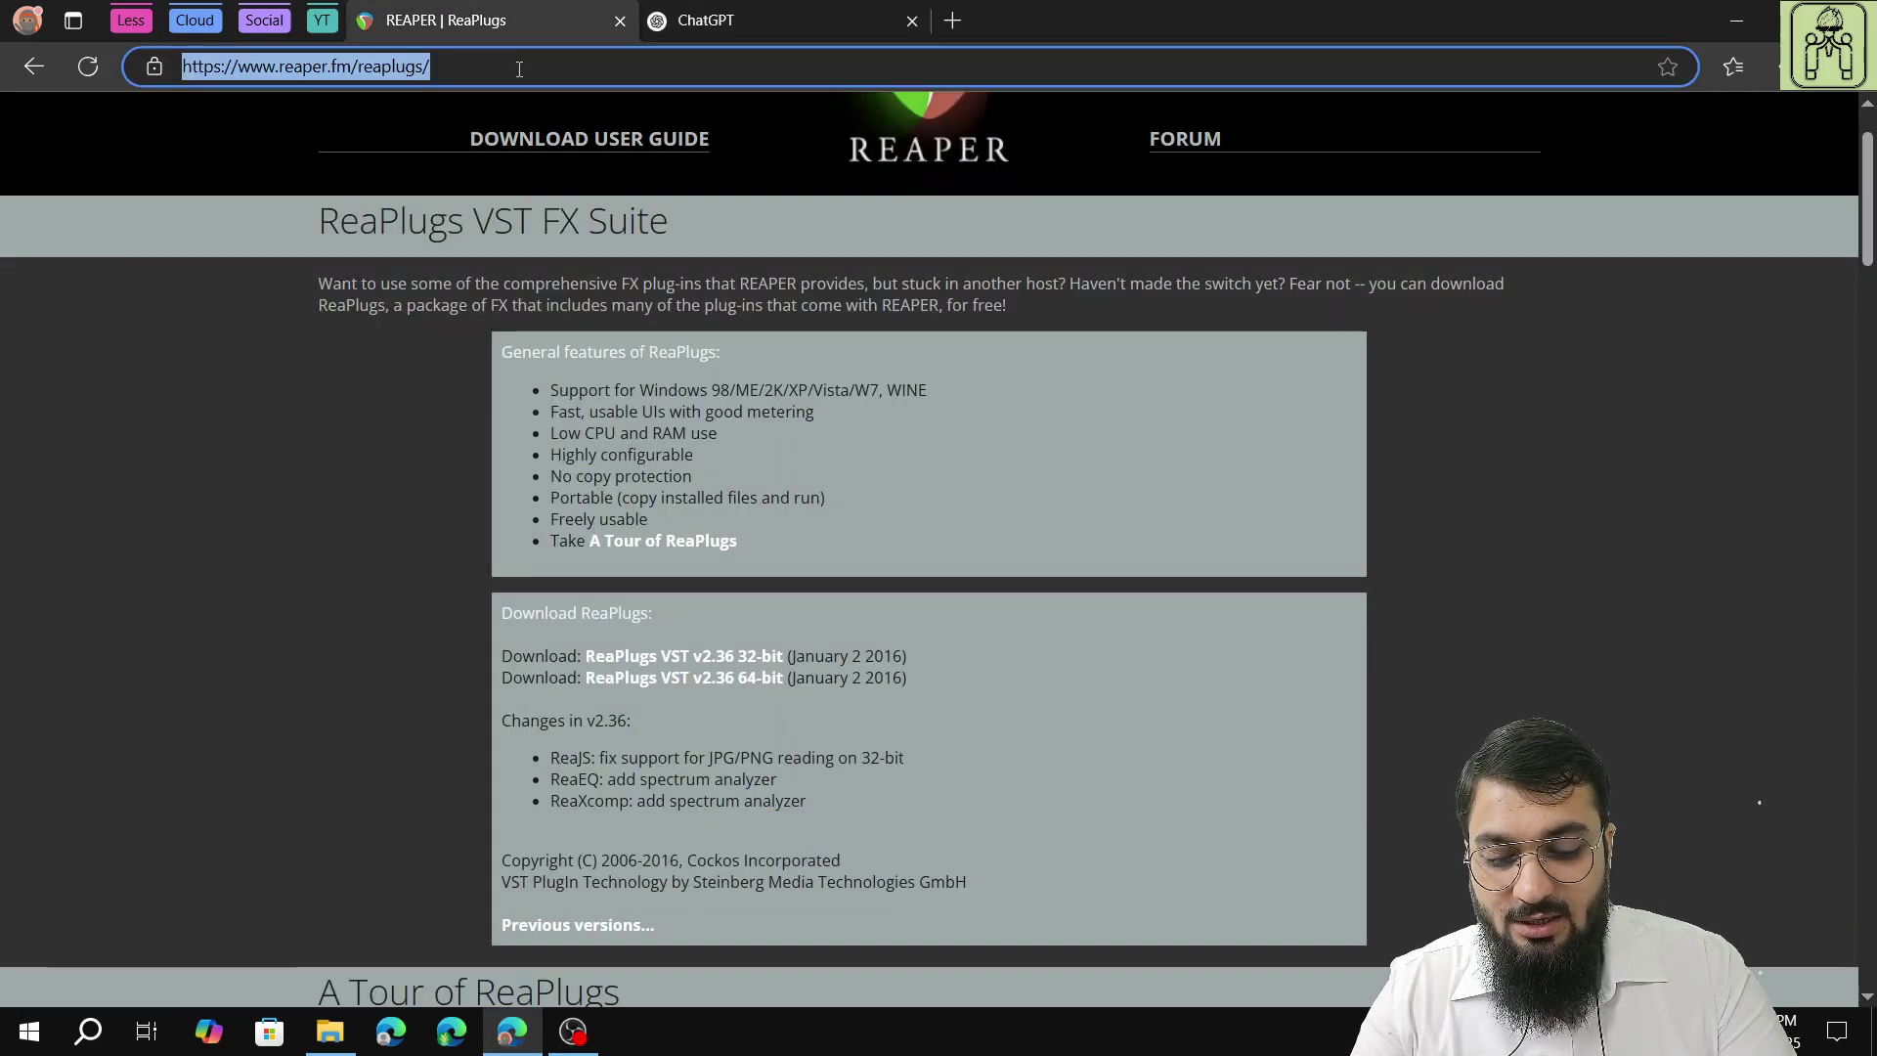
pyautogui.write('obs vst 2.')
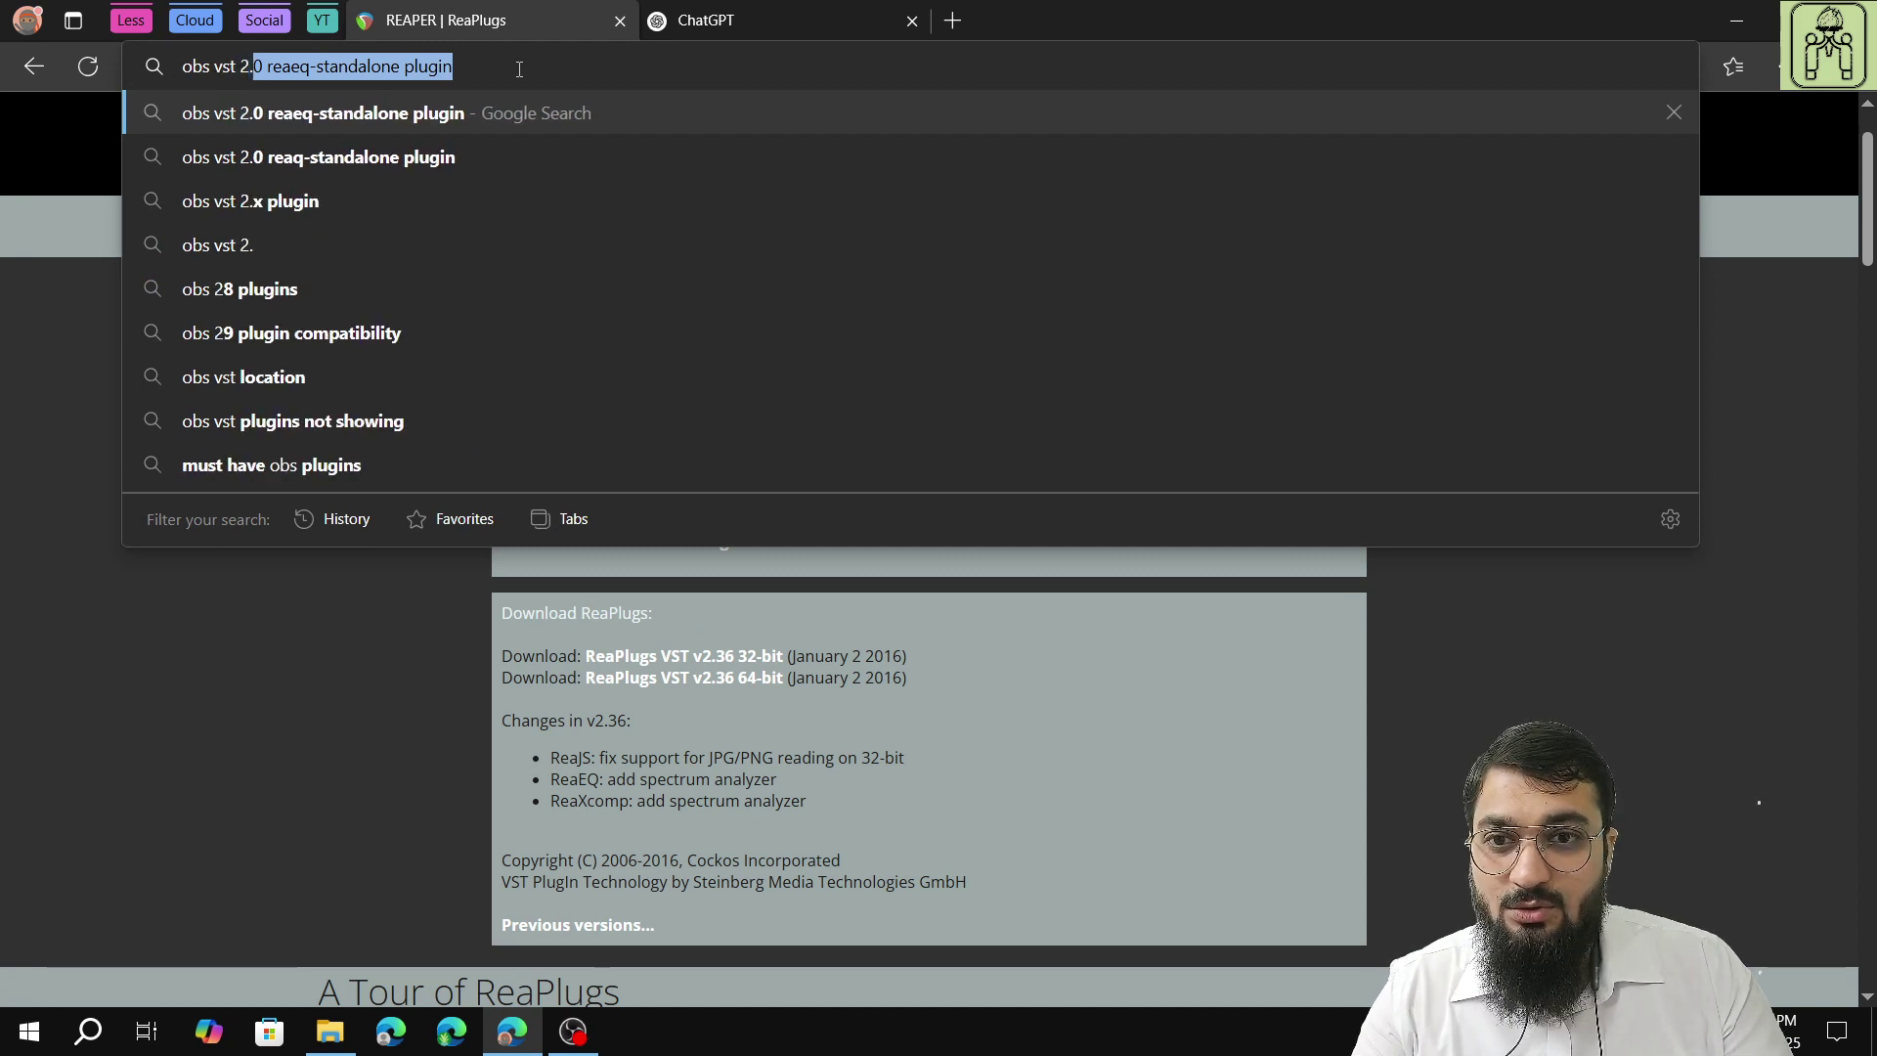
pyautogui.press('End')
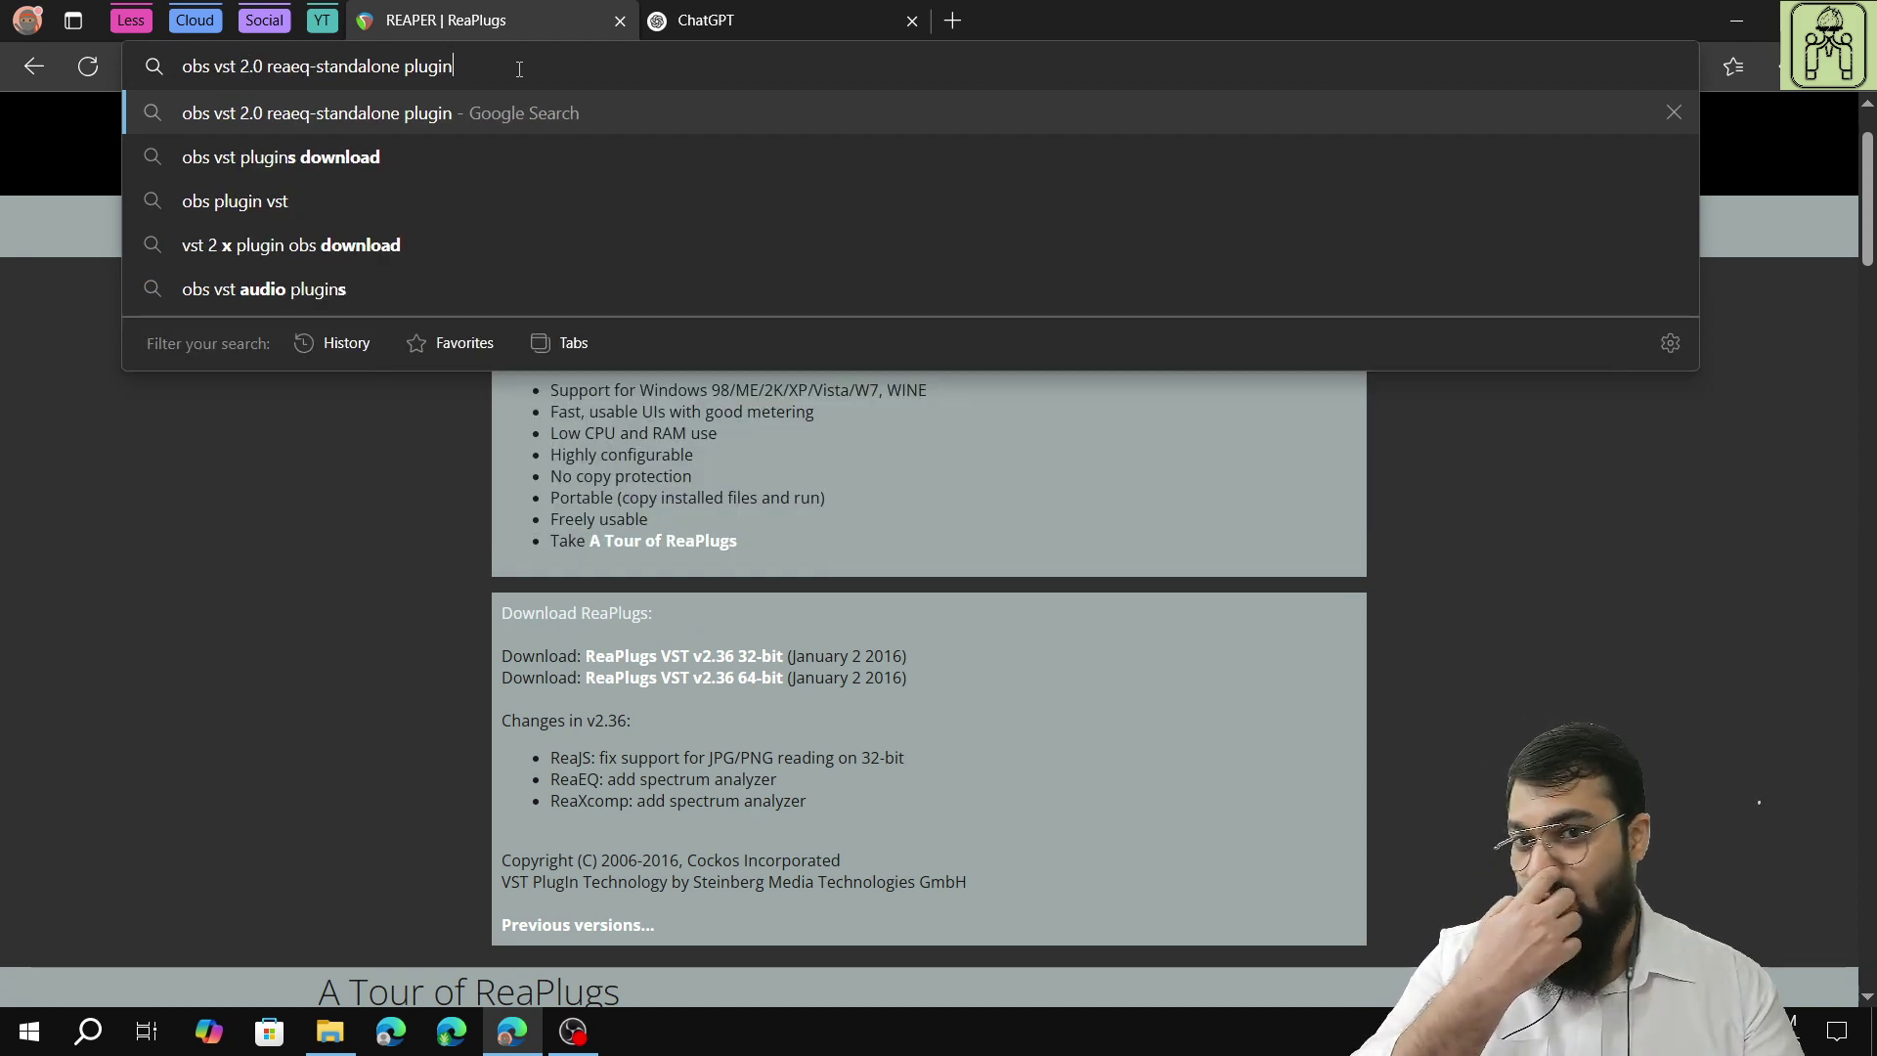
pyautogui.press('Return')
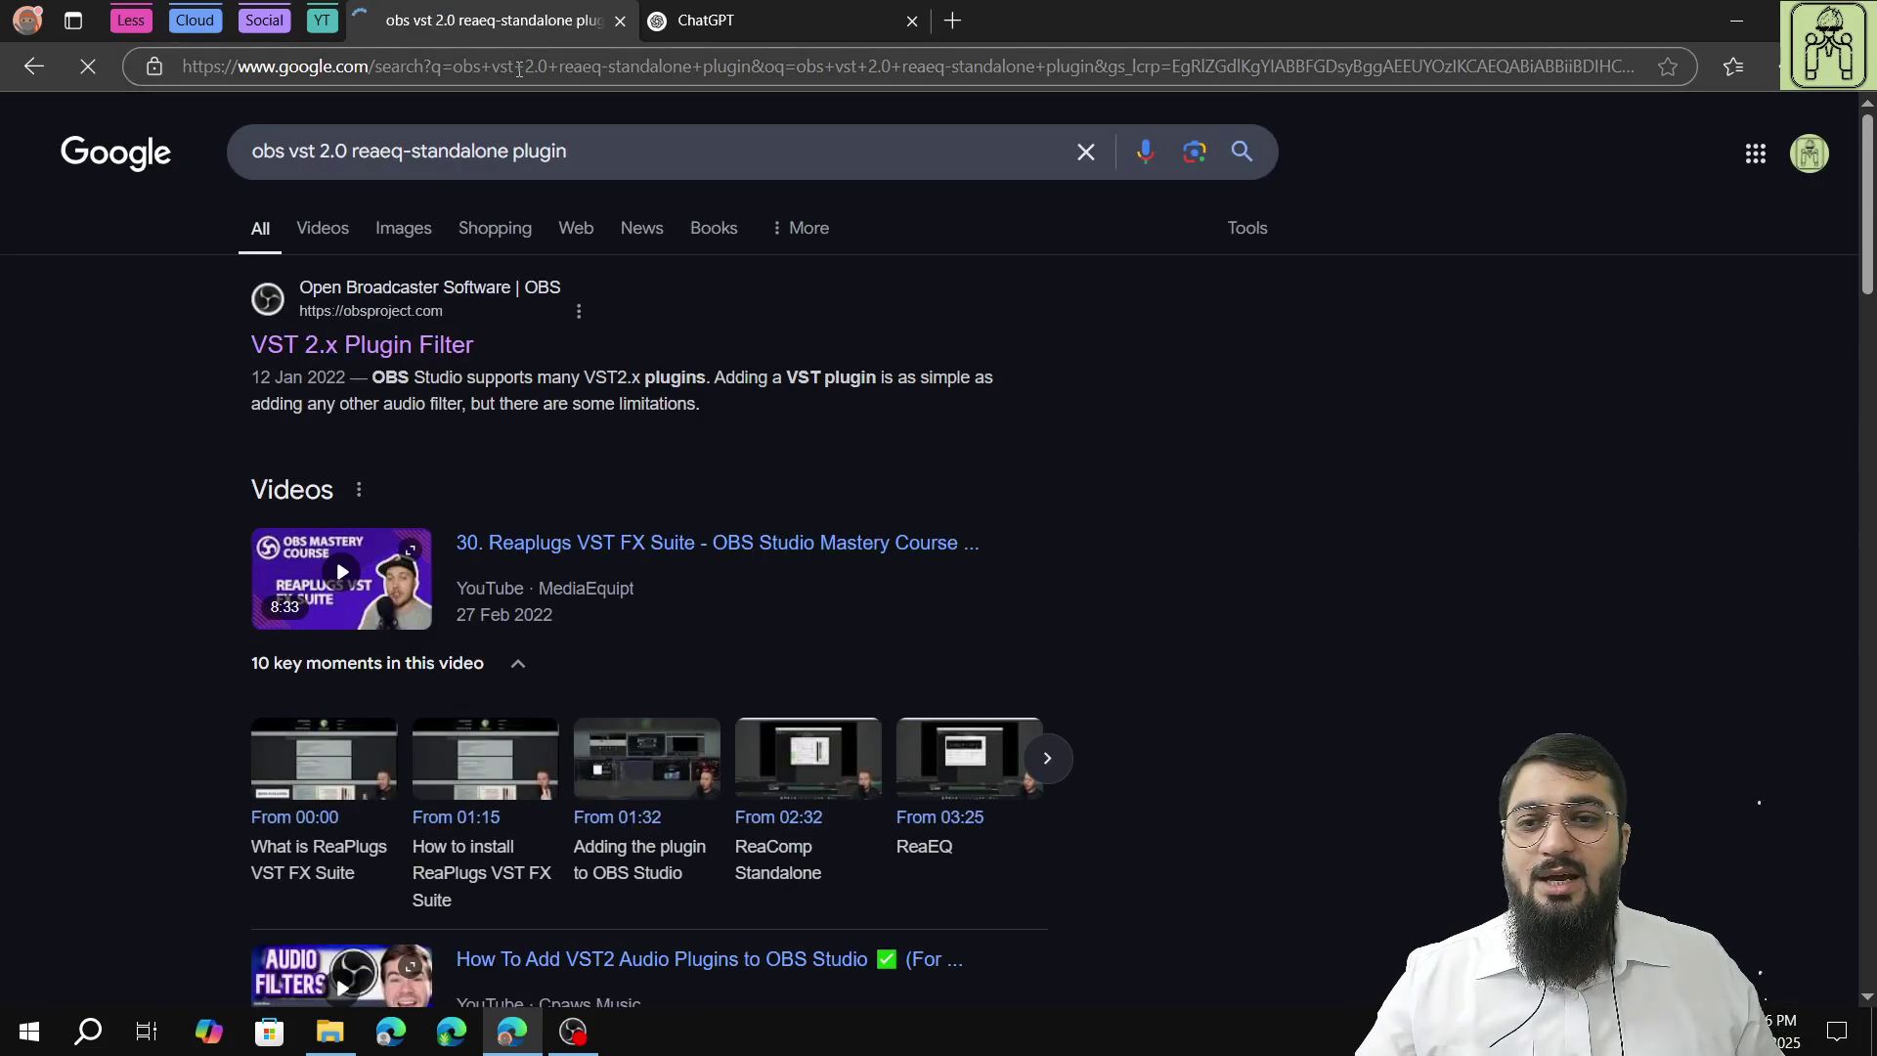
# Open the OBS VST 2.x Plugin Filter article and scroll down to its Suggested VSTs list.
pyautogui.click(418, 350)
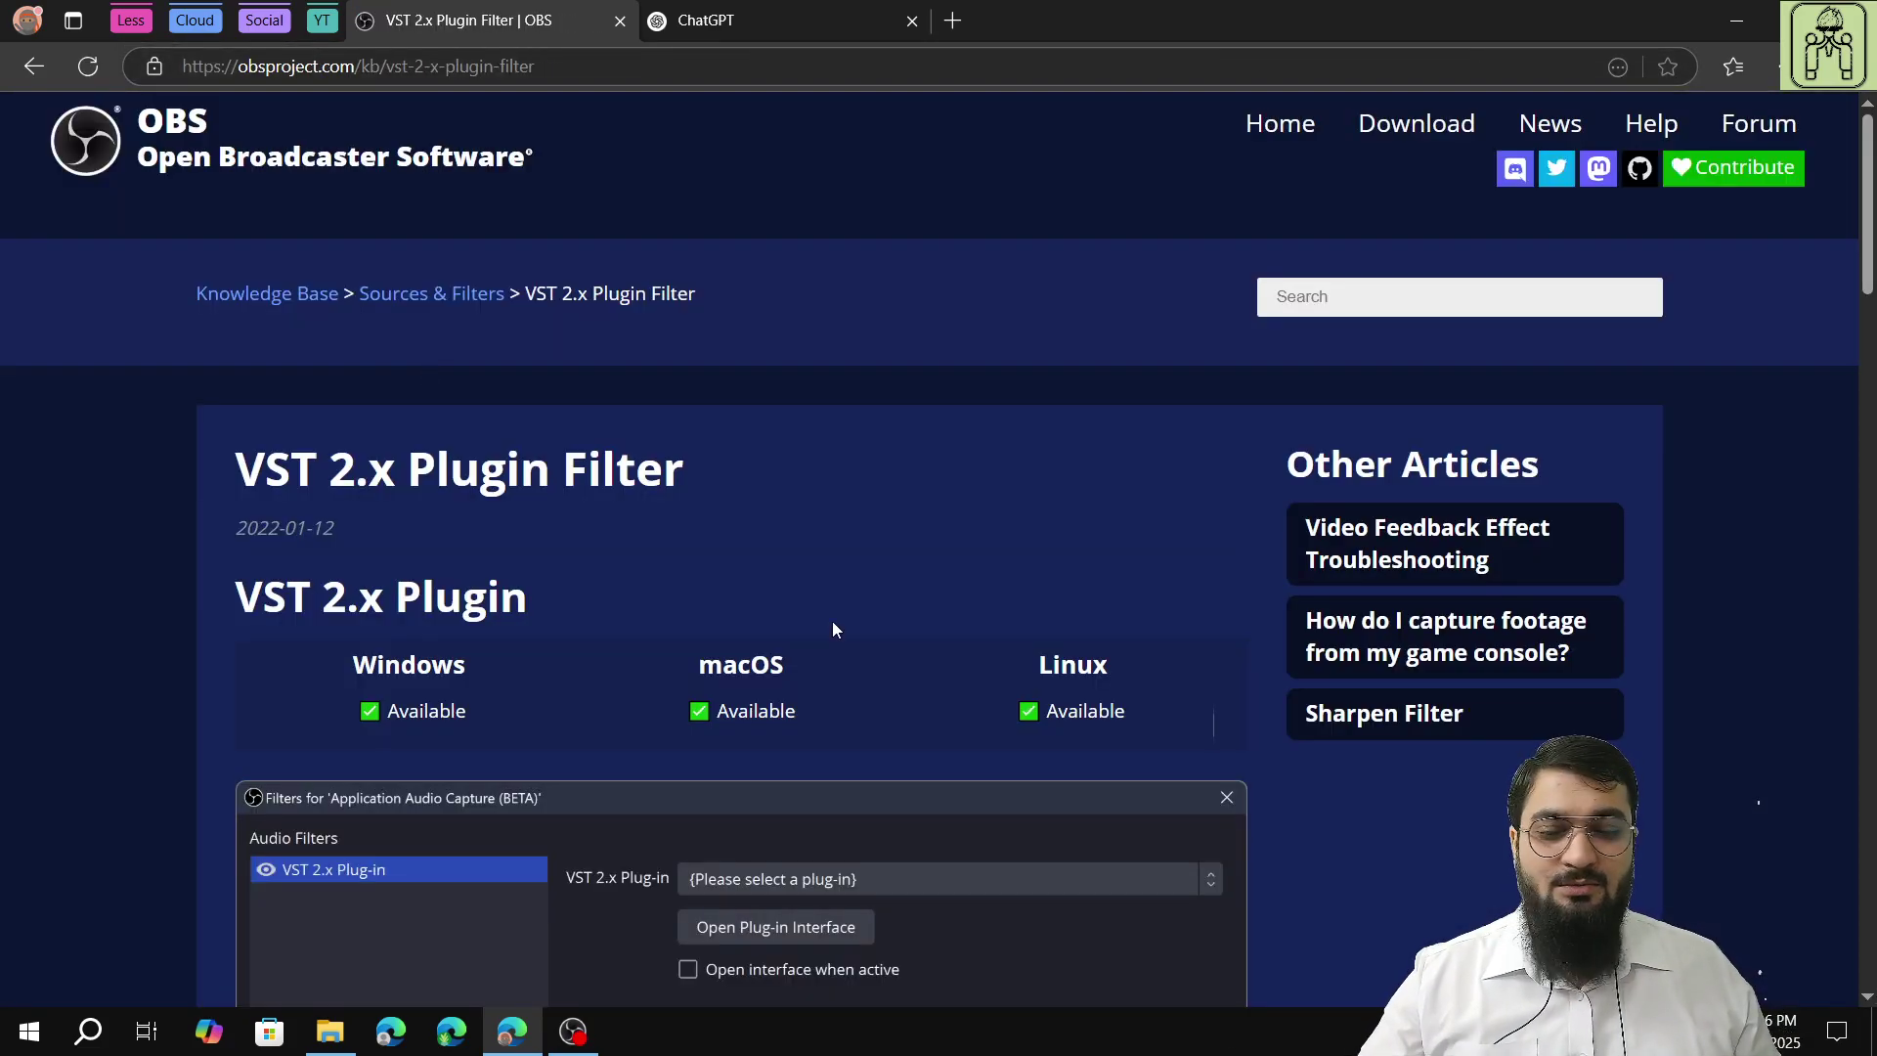
pyautogui.scroll(-10, 831, 620)
pyautogui.scroll(-5, 832, 622)
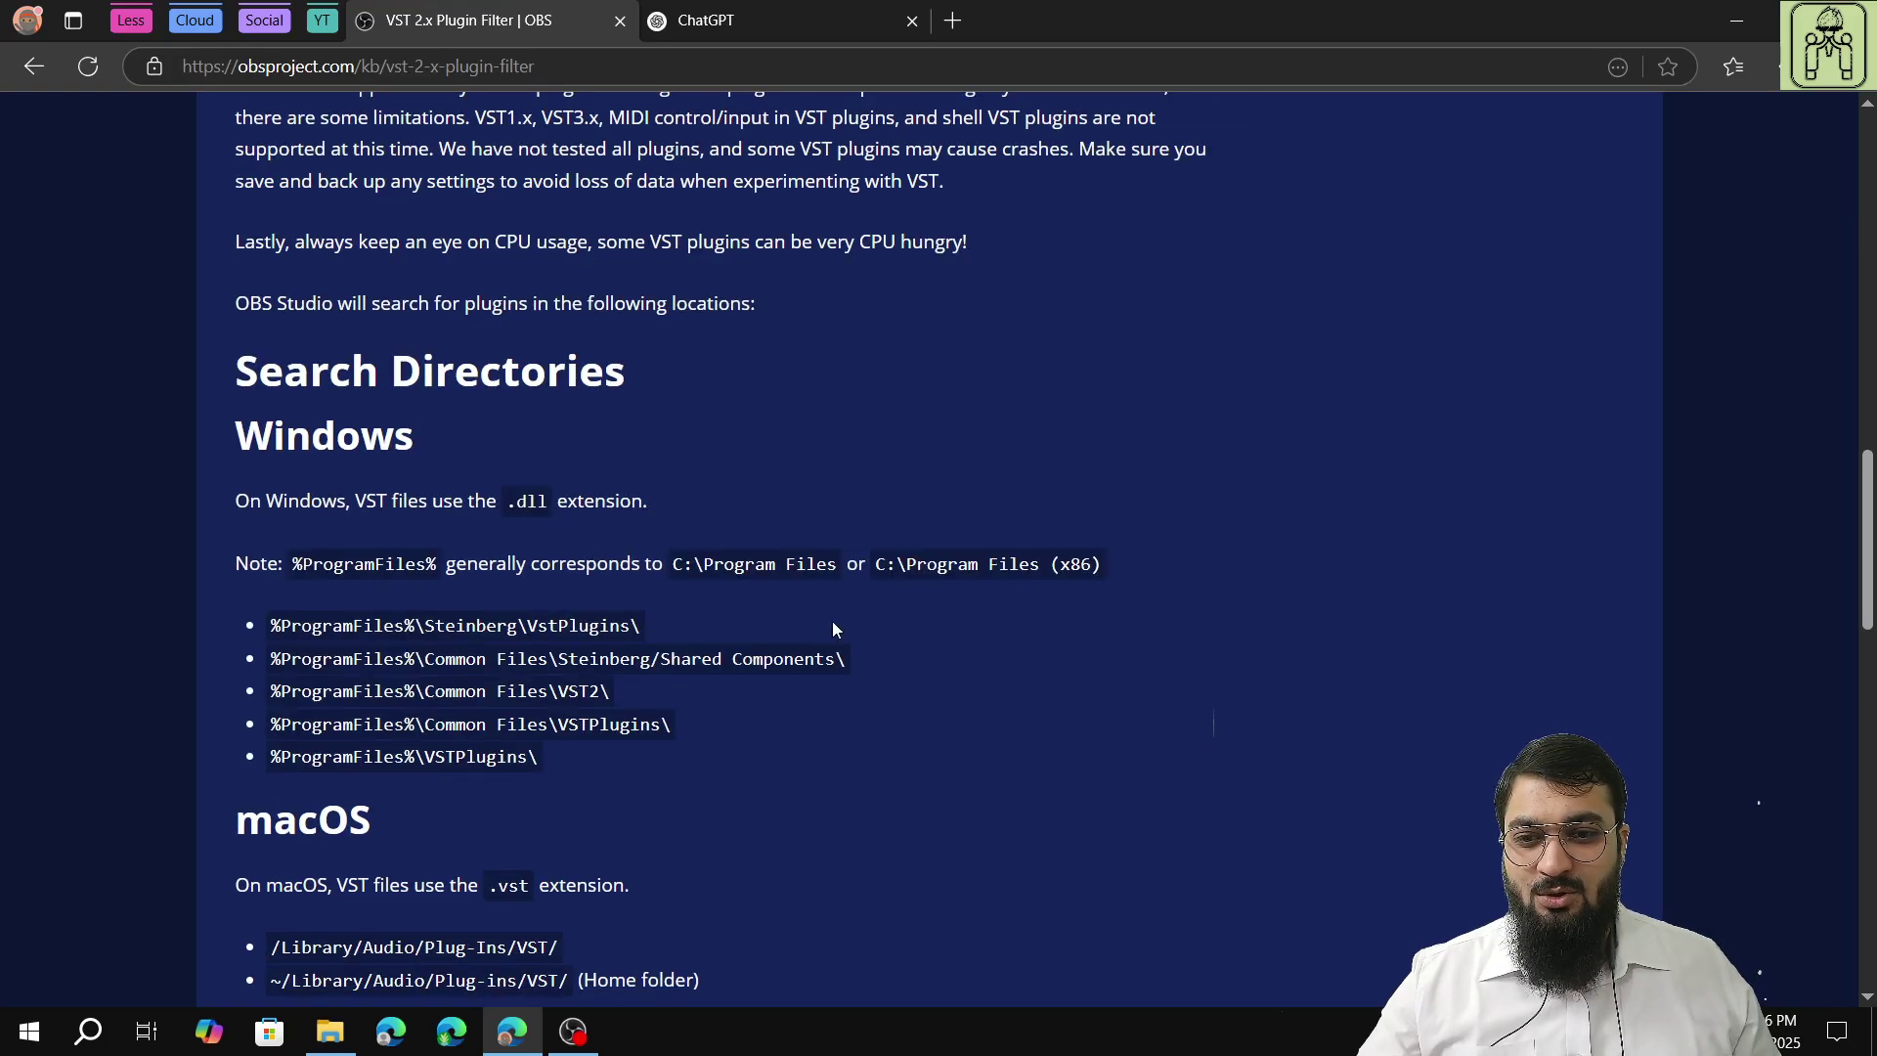
pyautogui.scroll(-10, 833, 624)
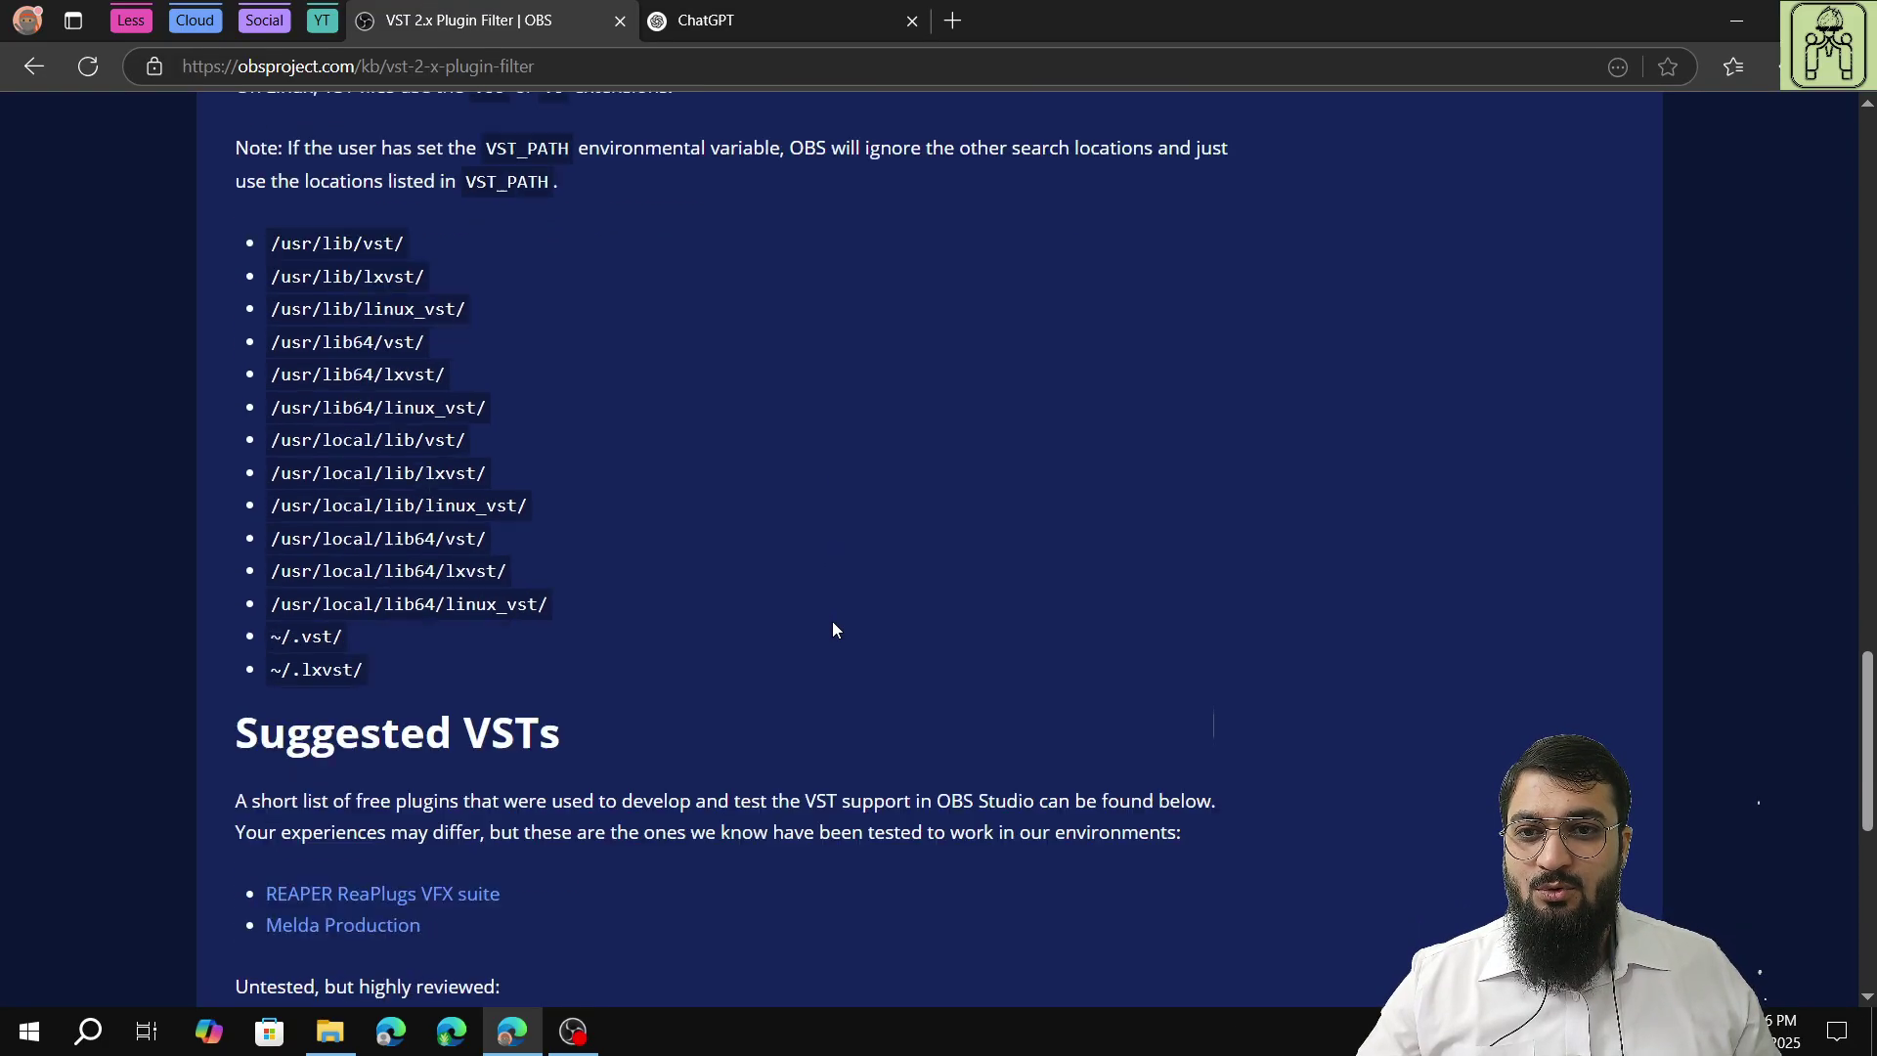
pyautogui.scroll(-2, 833, 630)
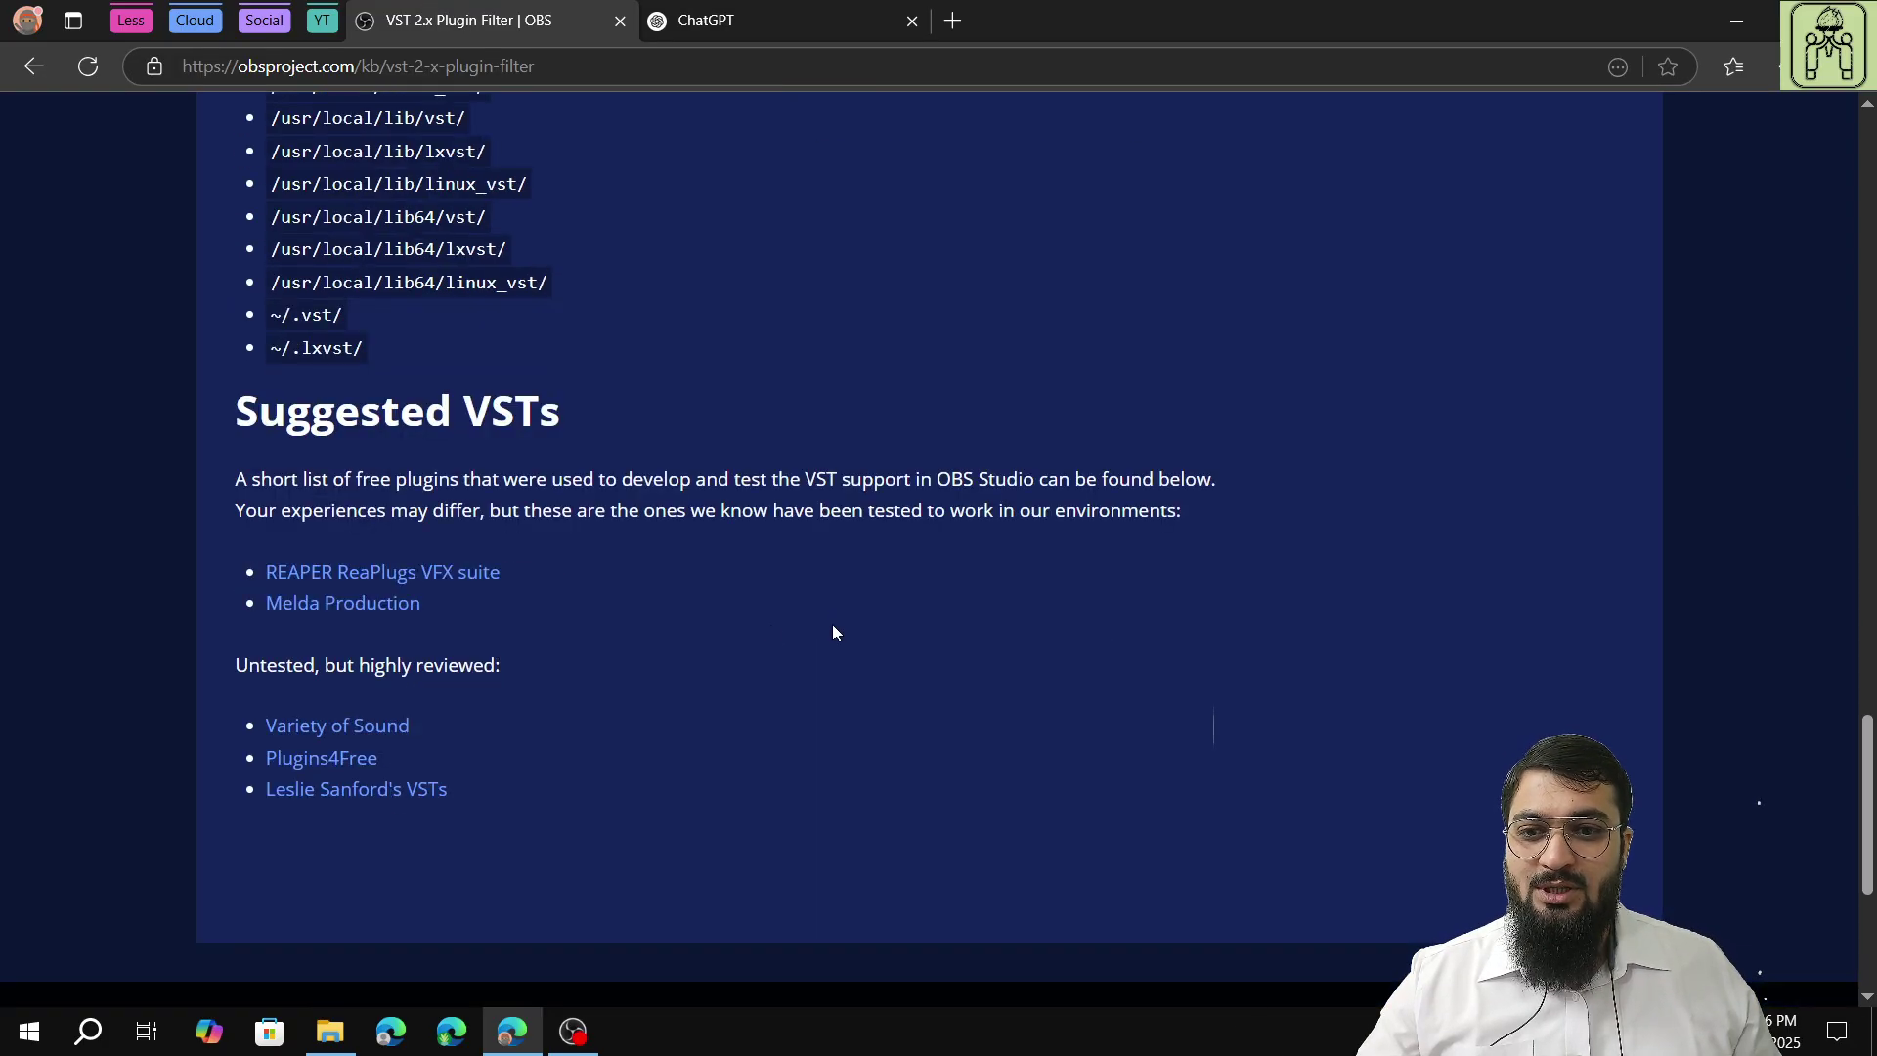
# Open the REAPER ReaPlugs suite page and look over its v2.36 download links.
pyautogui.click(433, 577)
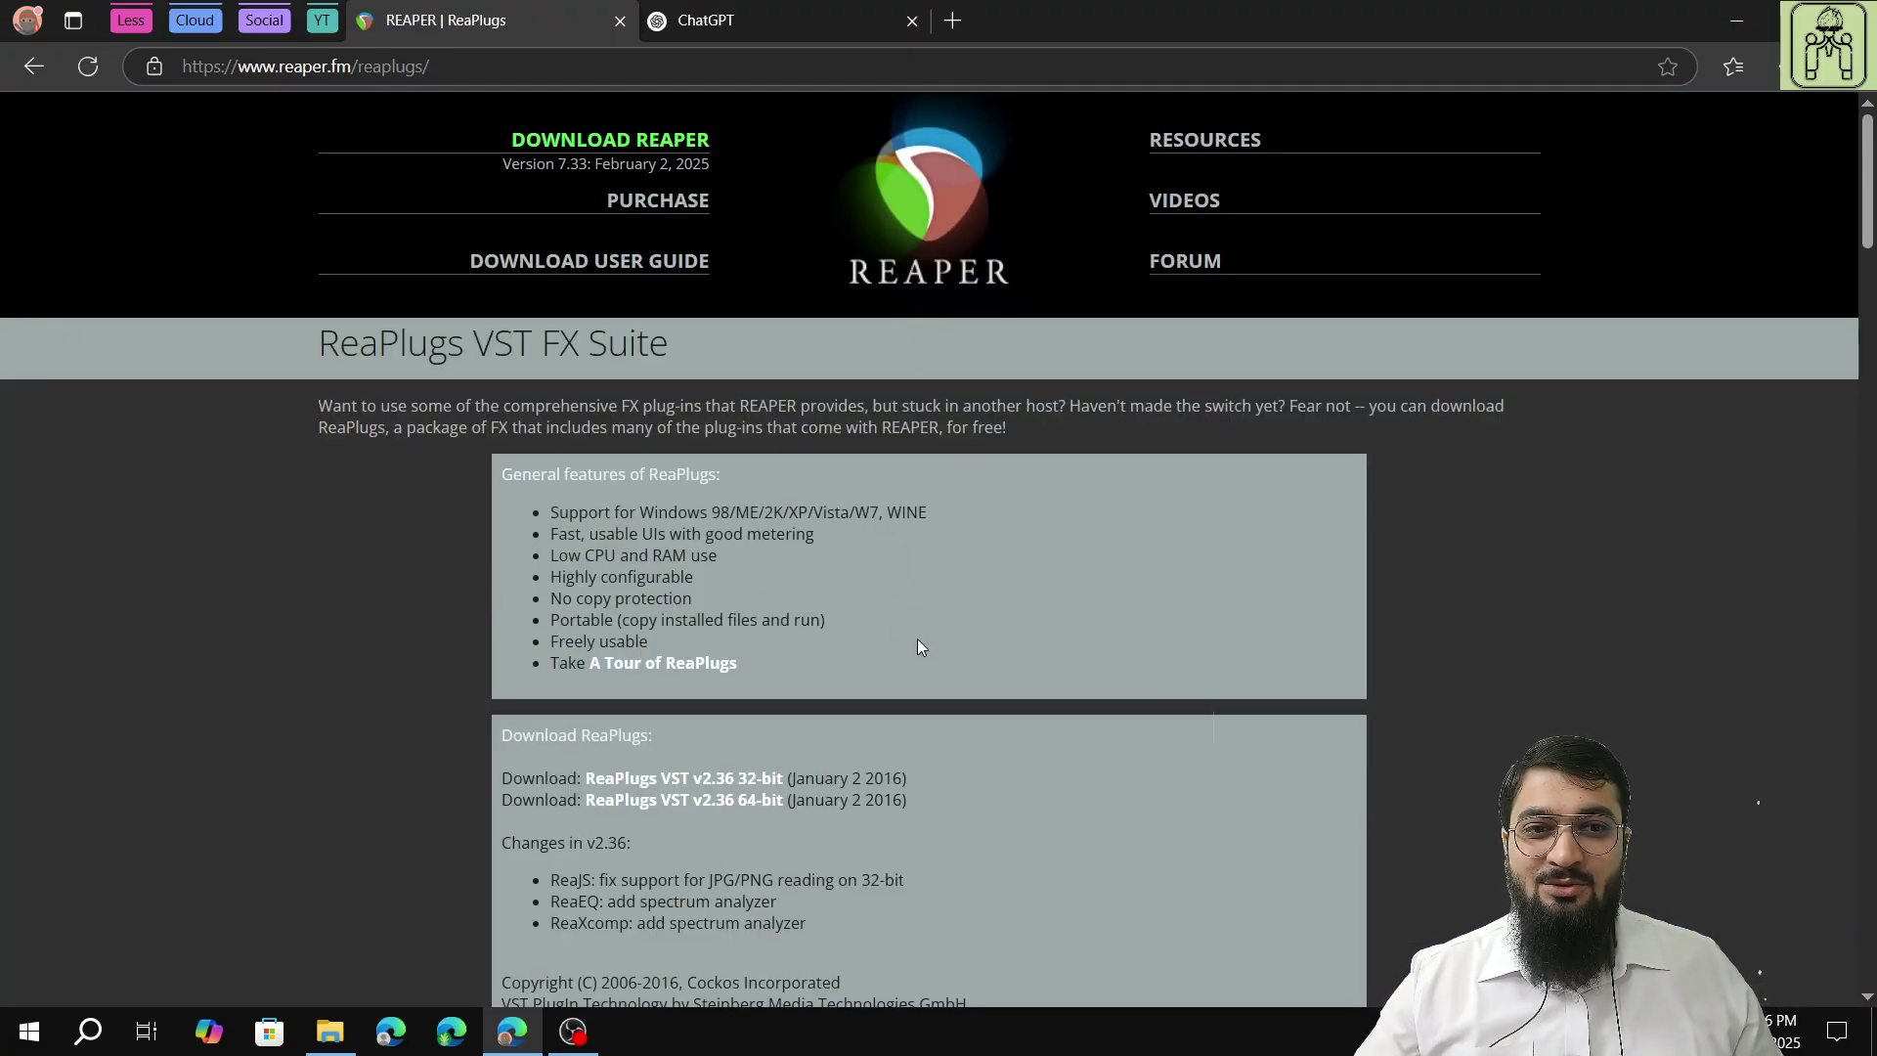
pyautogui.scroll(-2, 917, 640)
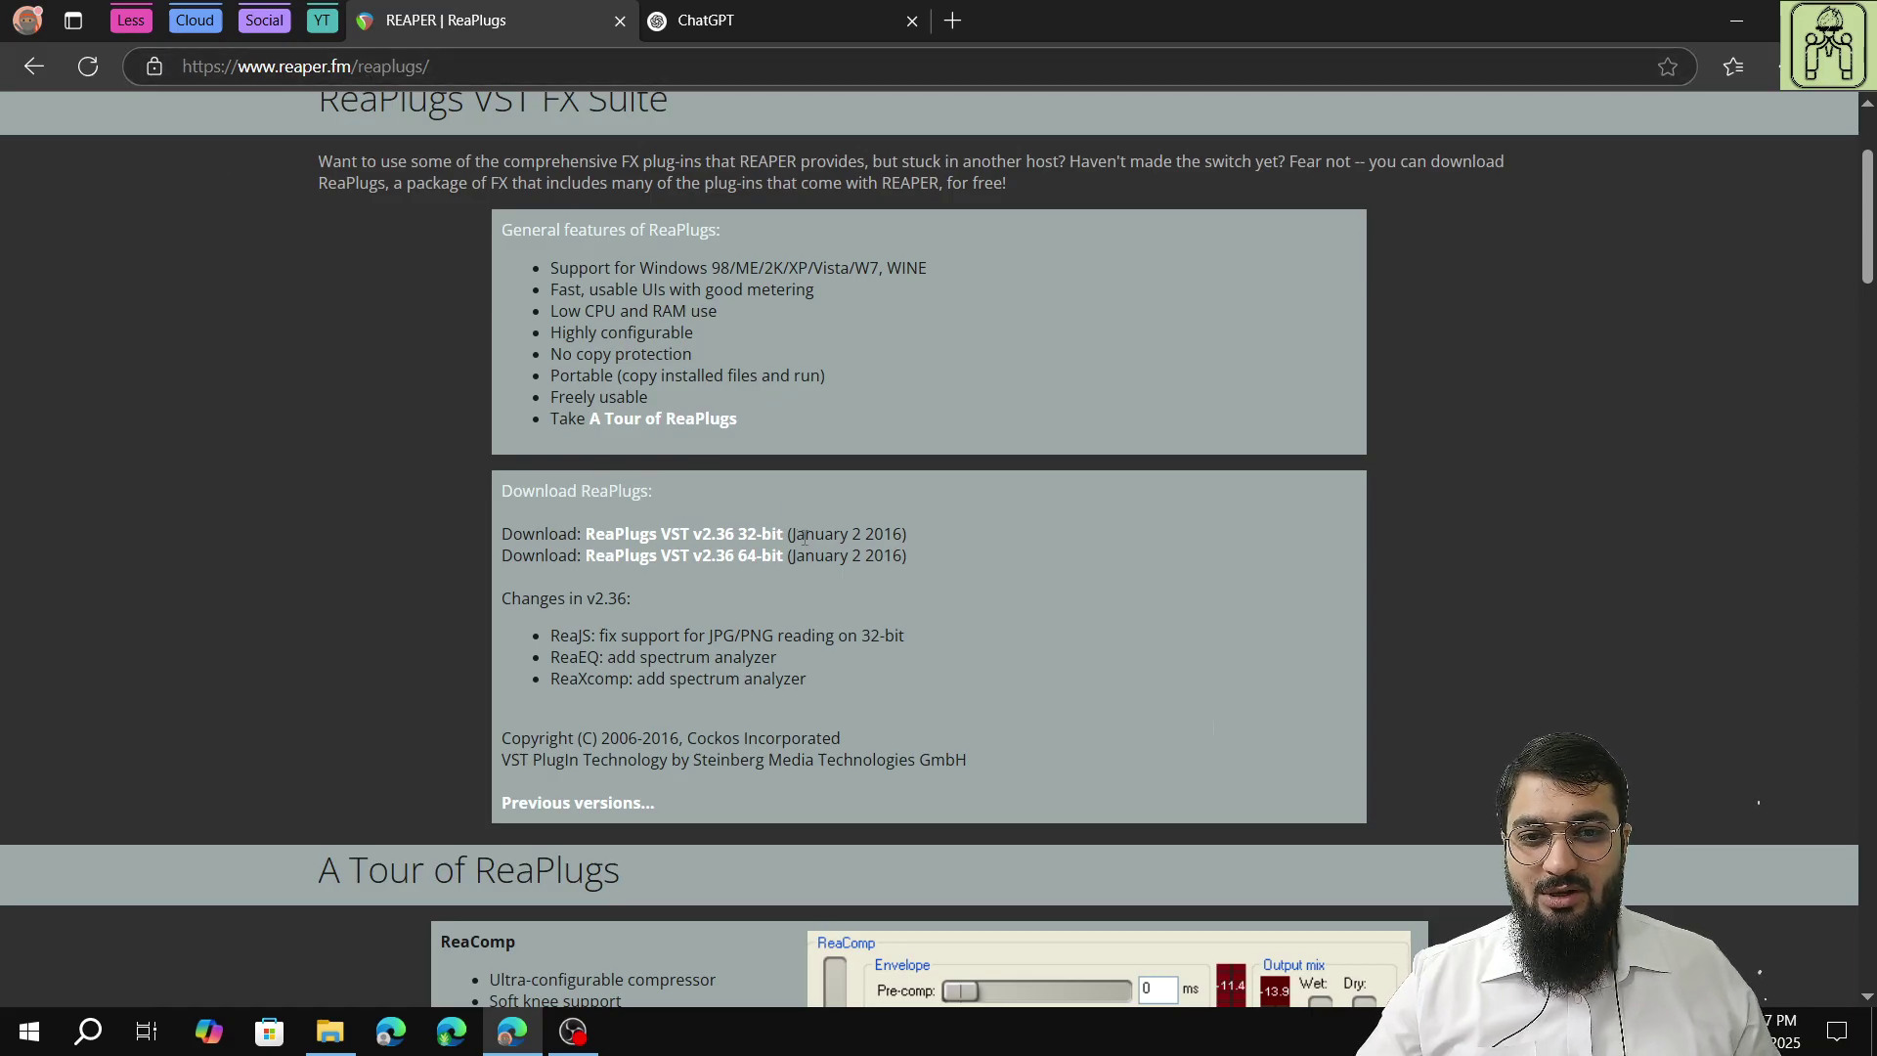
pyautogui.scroll(-2, 811, 538)
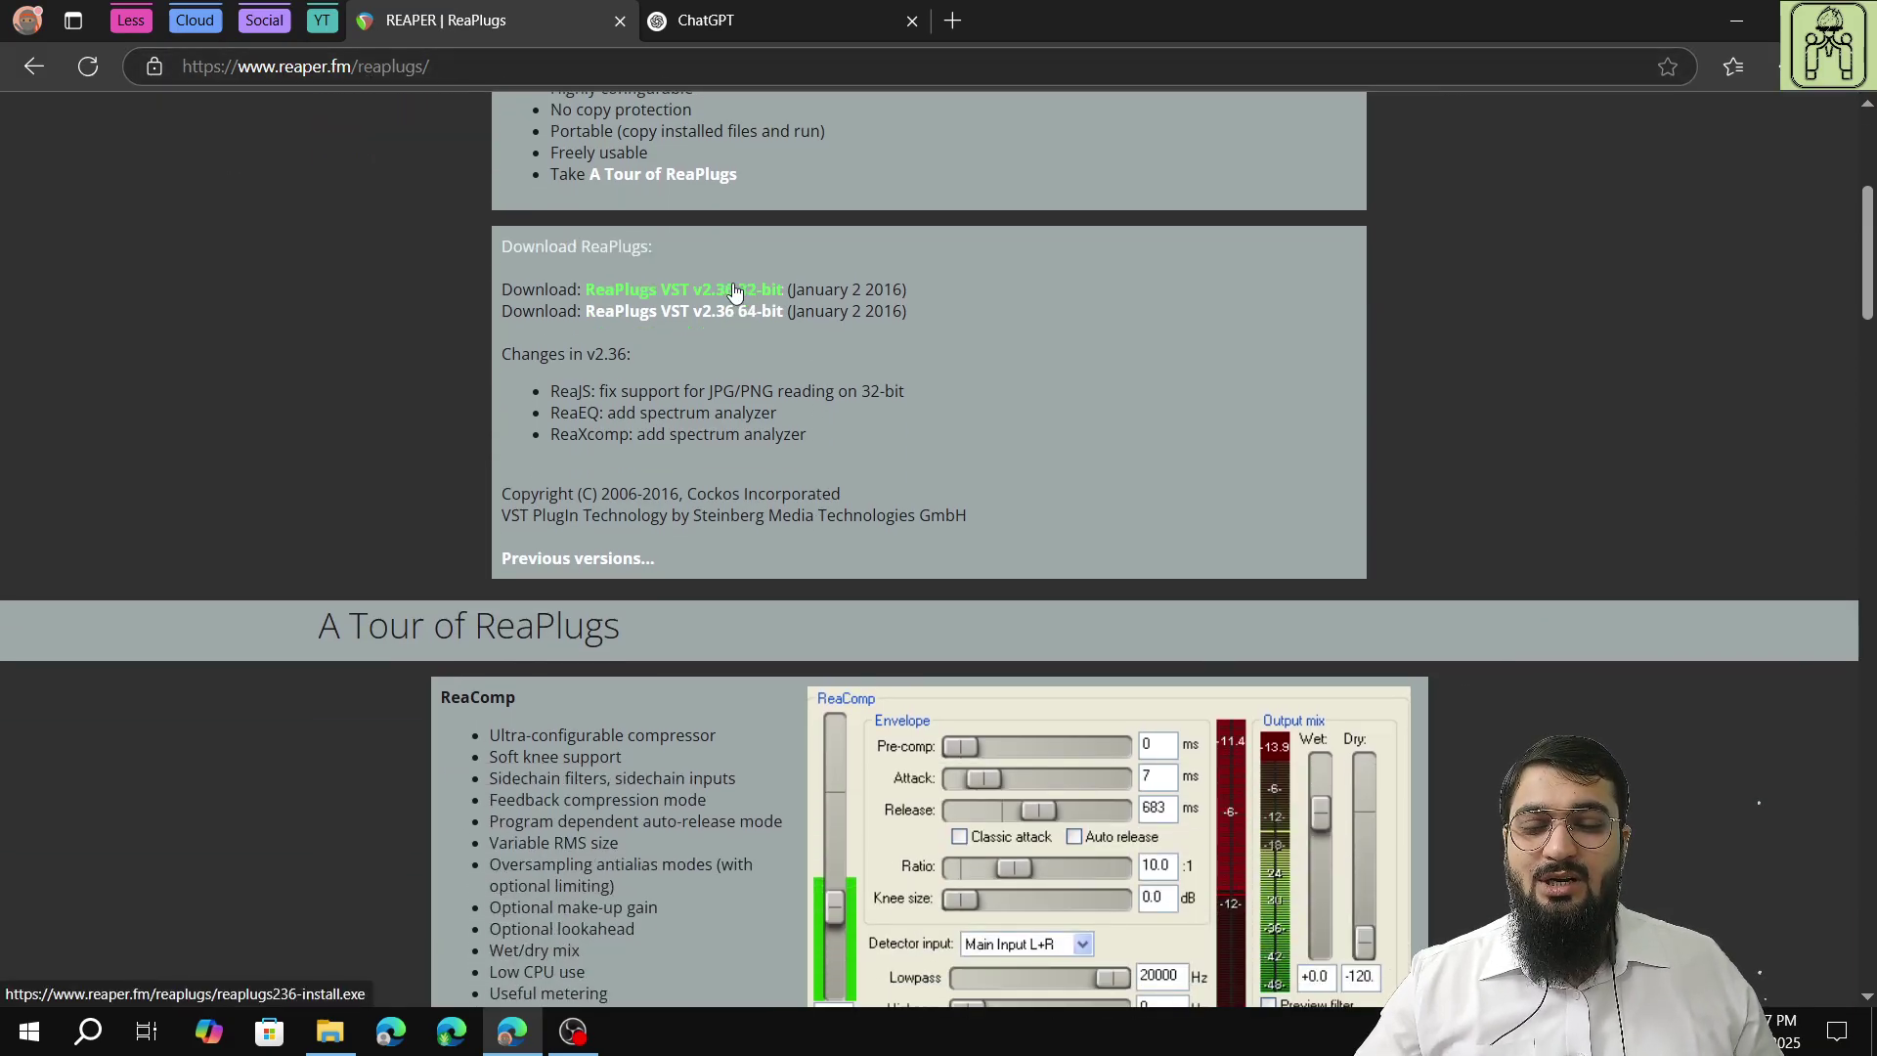
pyautogui.scroll(2, 946, 382)
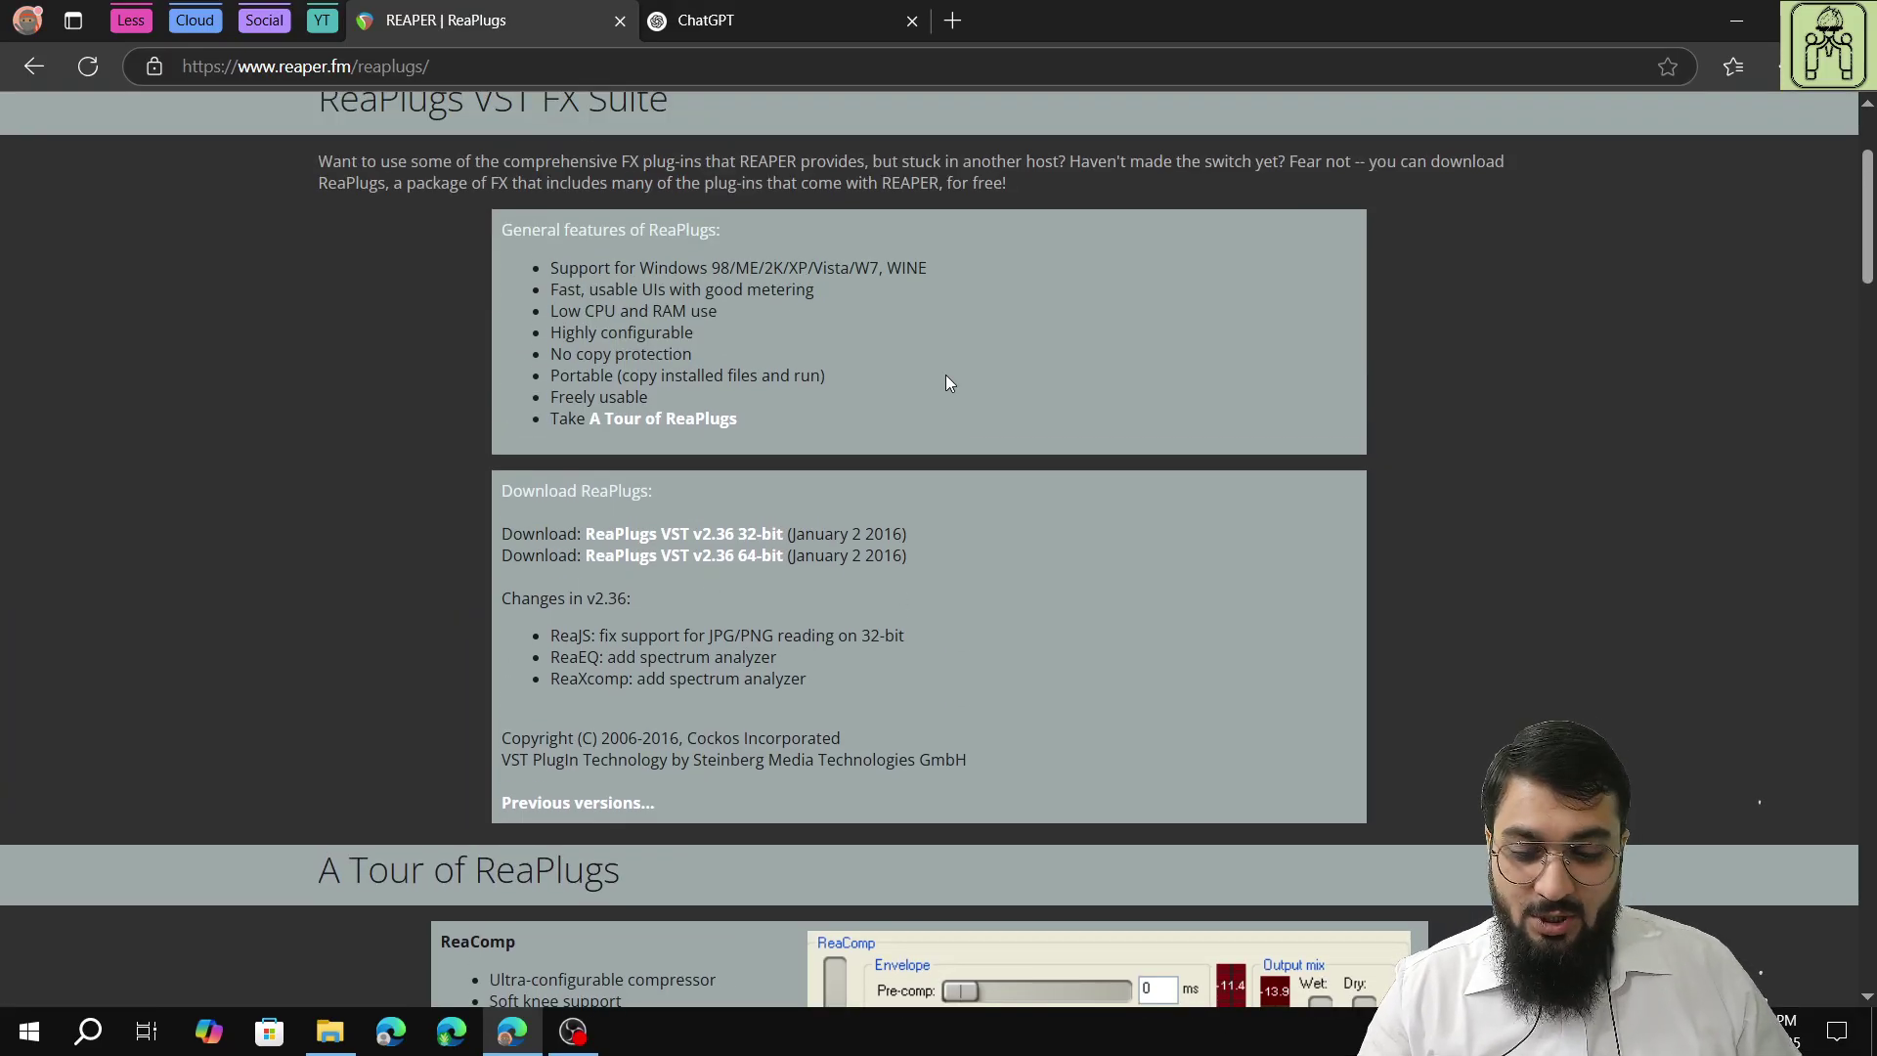
pyautogui.press('super')
pyautogui.write('se')
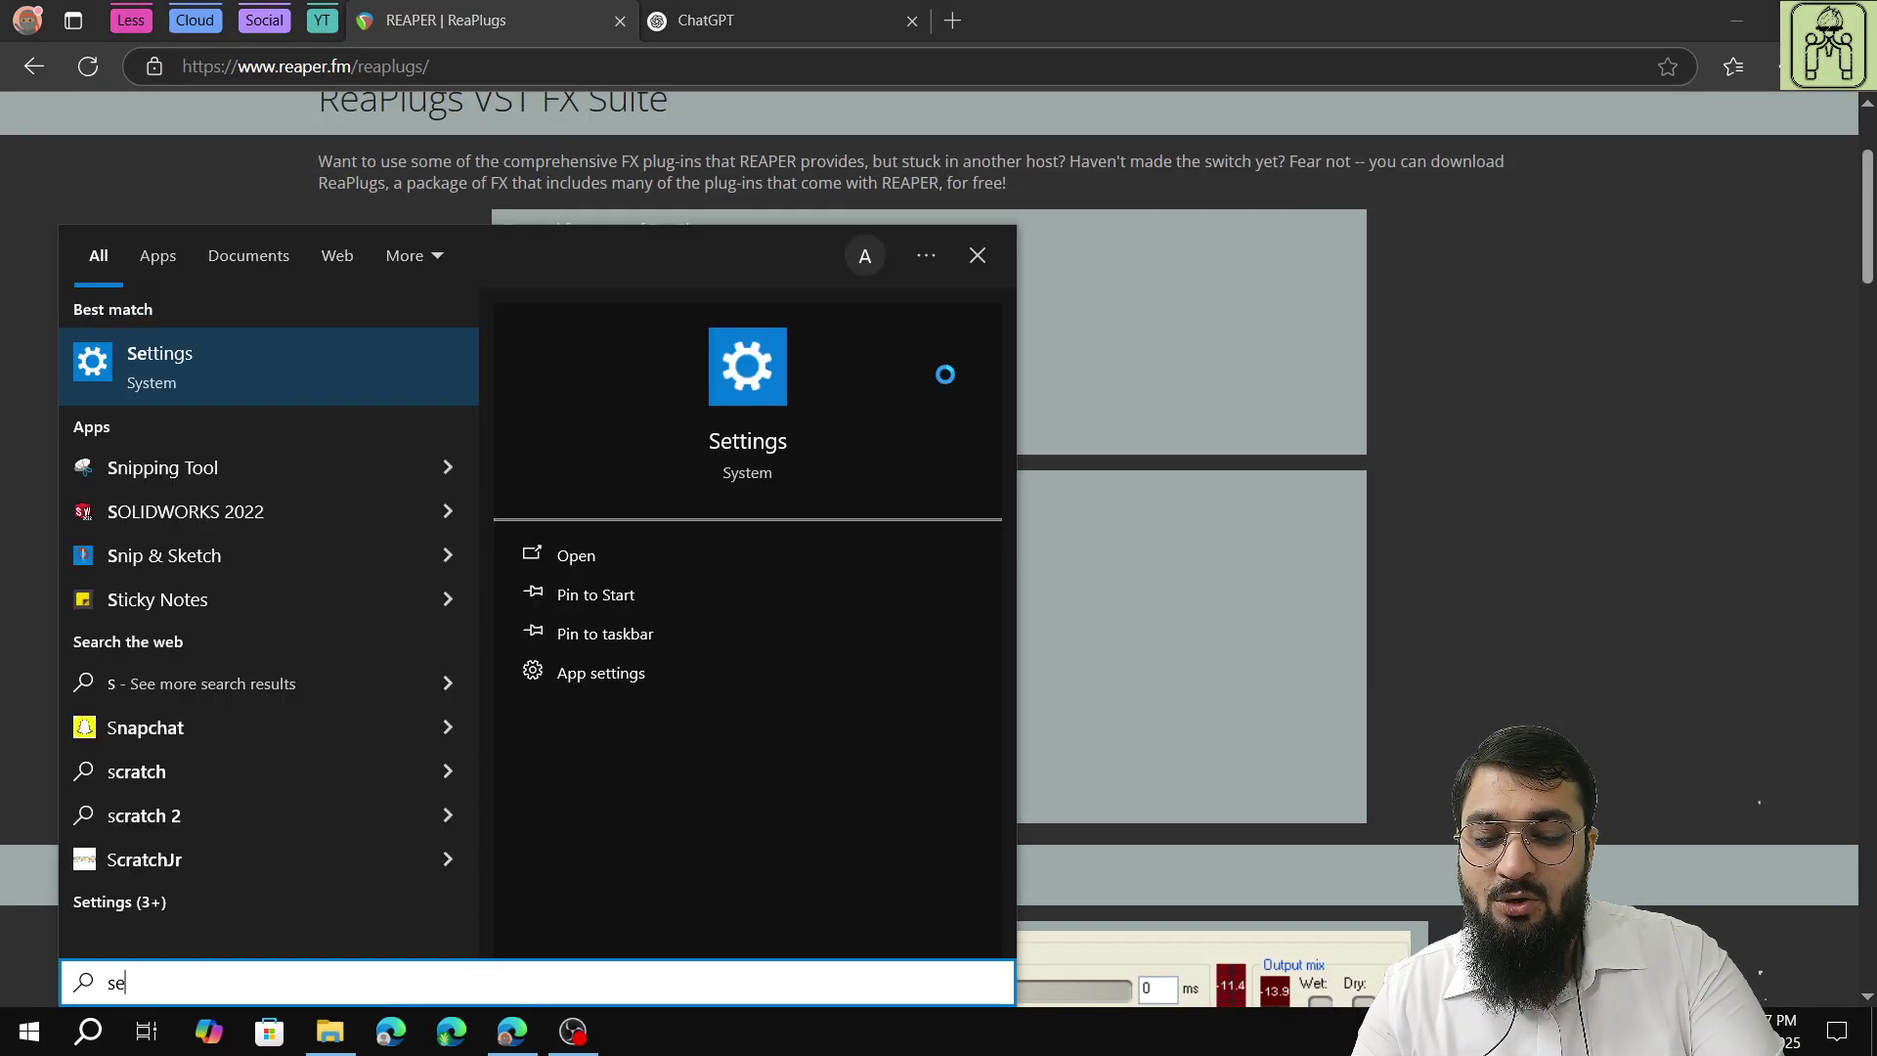
pyautogui.write('tt')
pyautogui.press('Return')
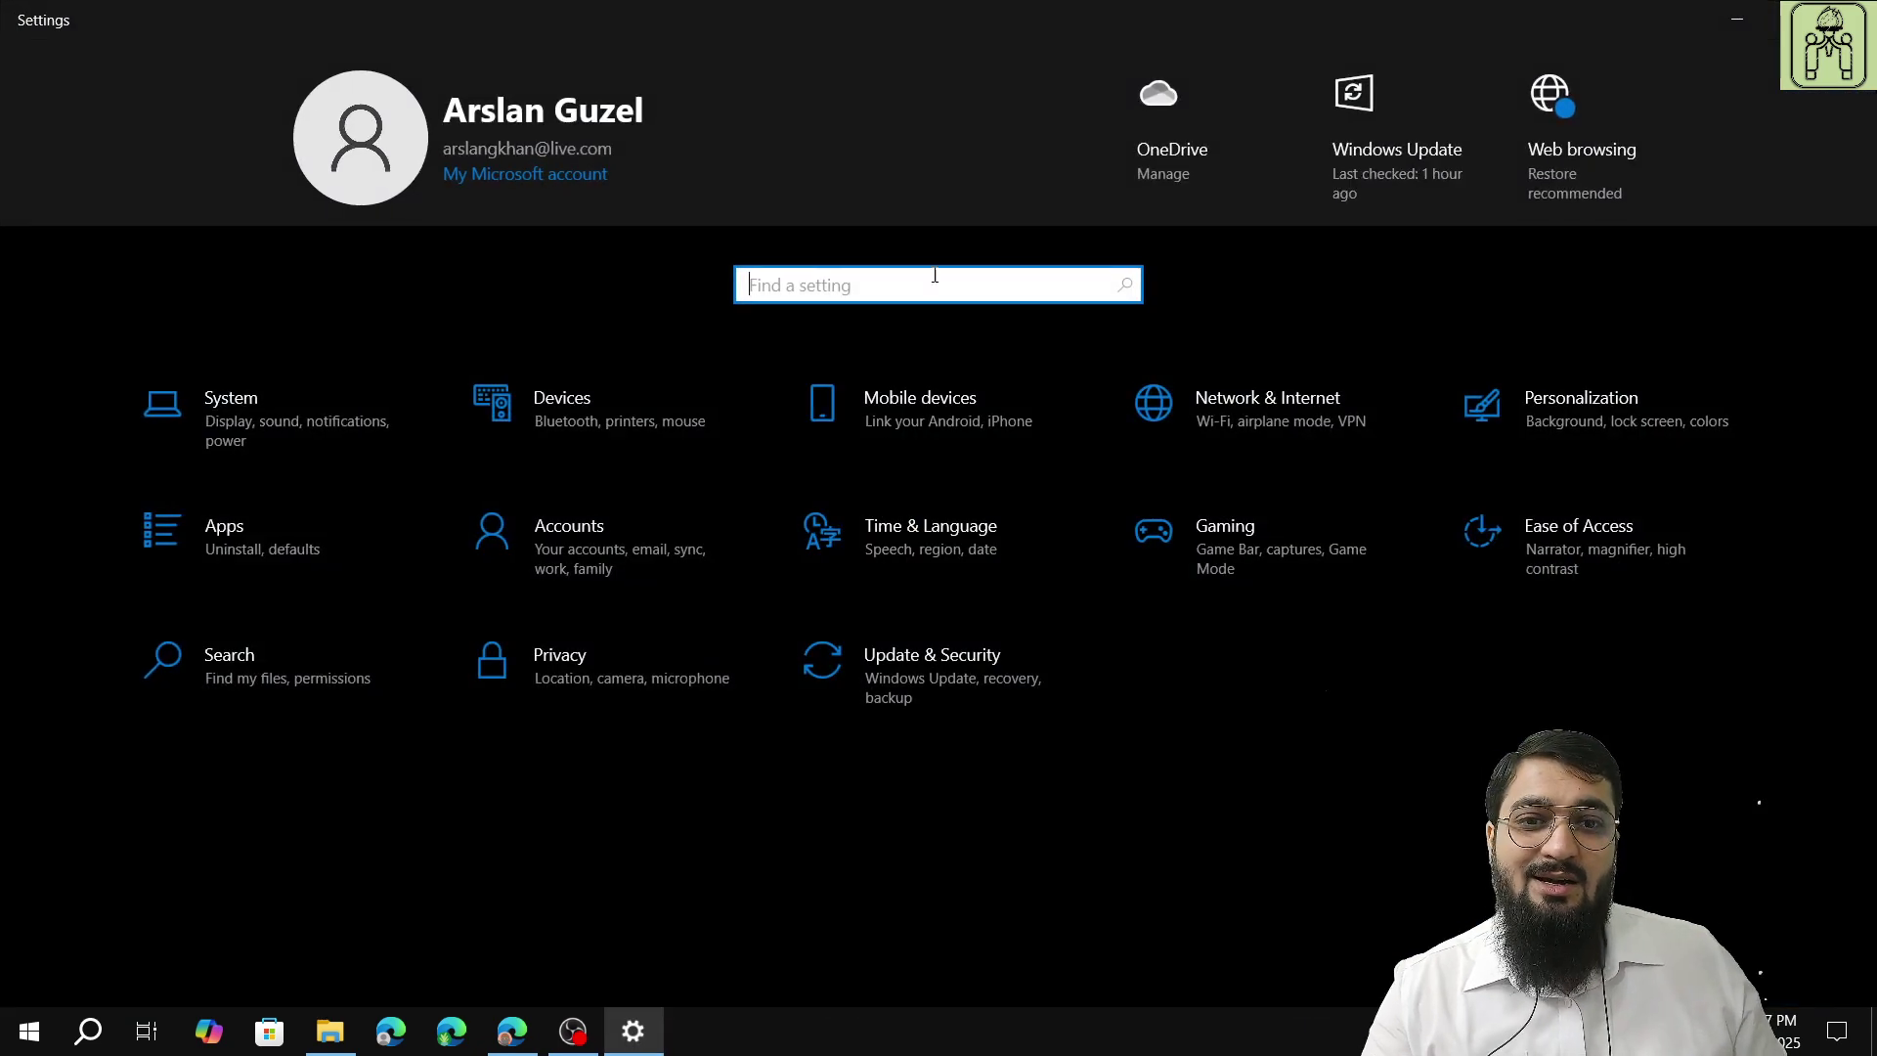
pyautogui.write('abo')
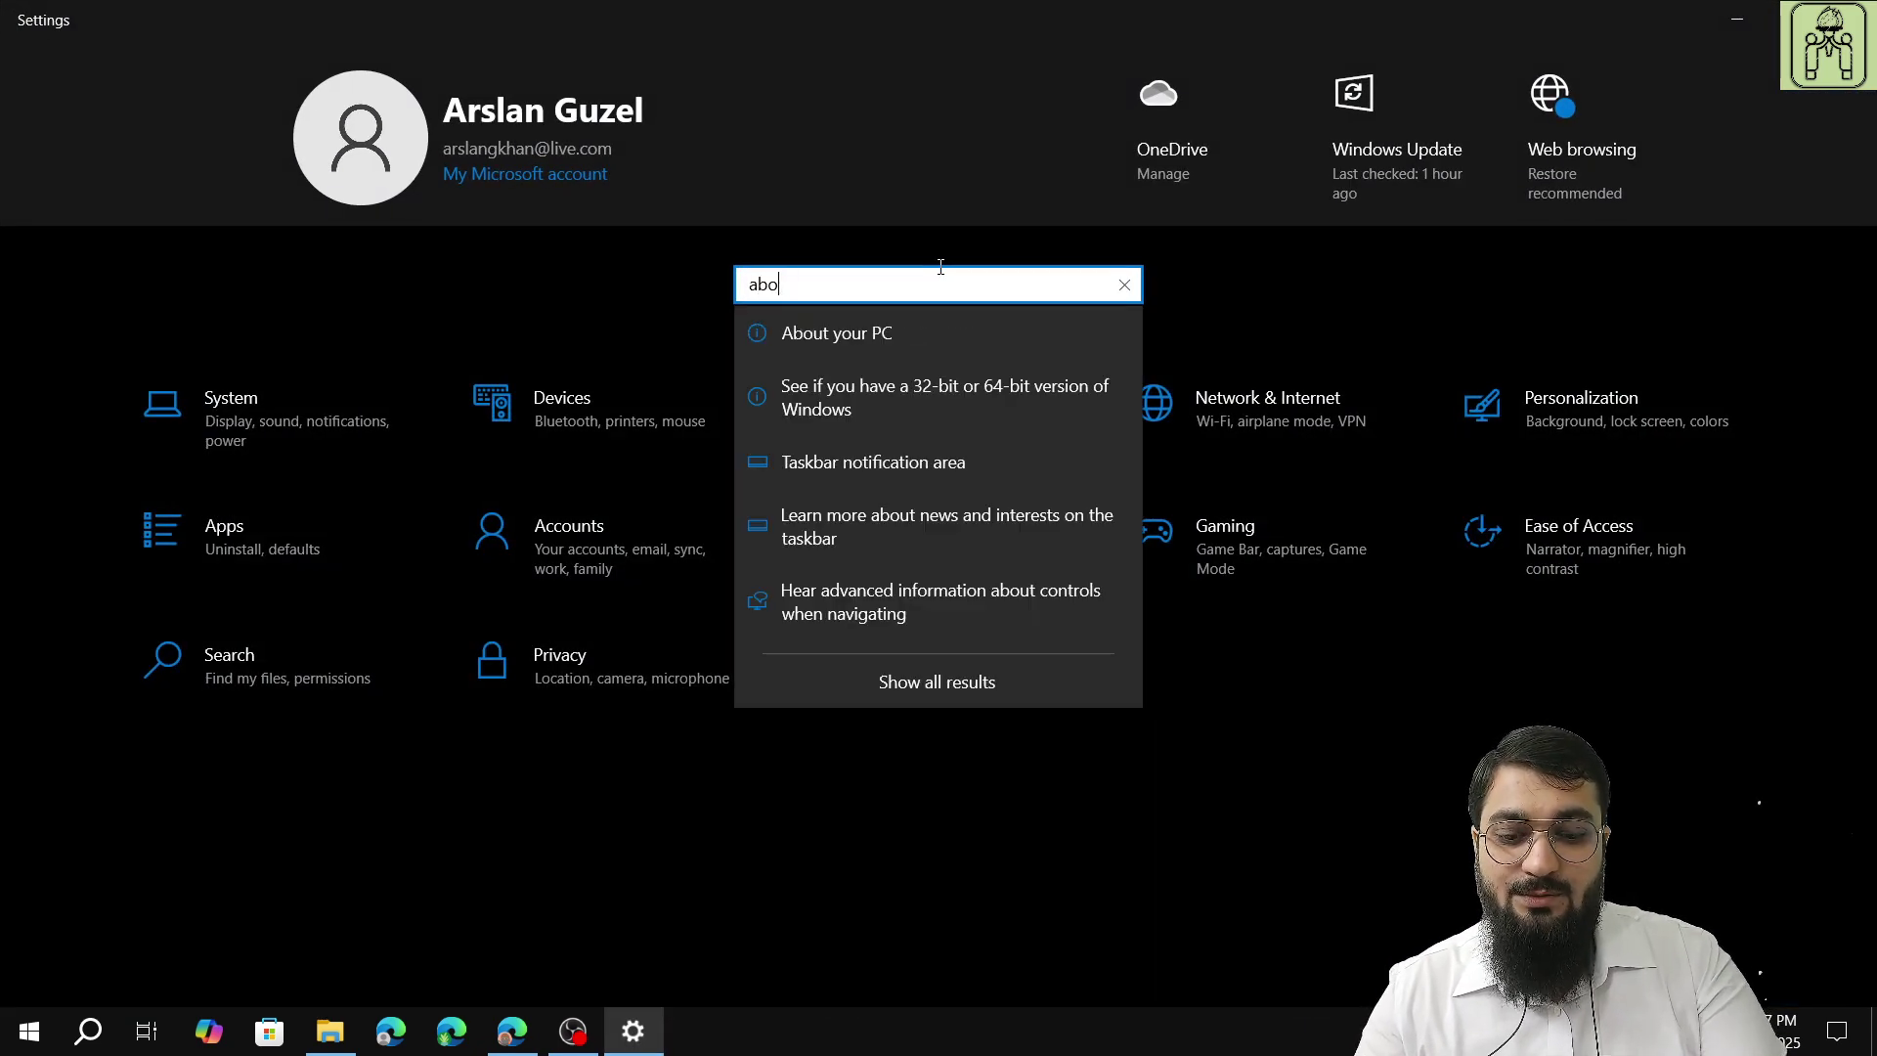
pyautogui.write('u')
pyautogui.click(915, 338)
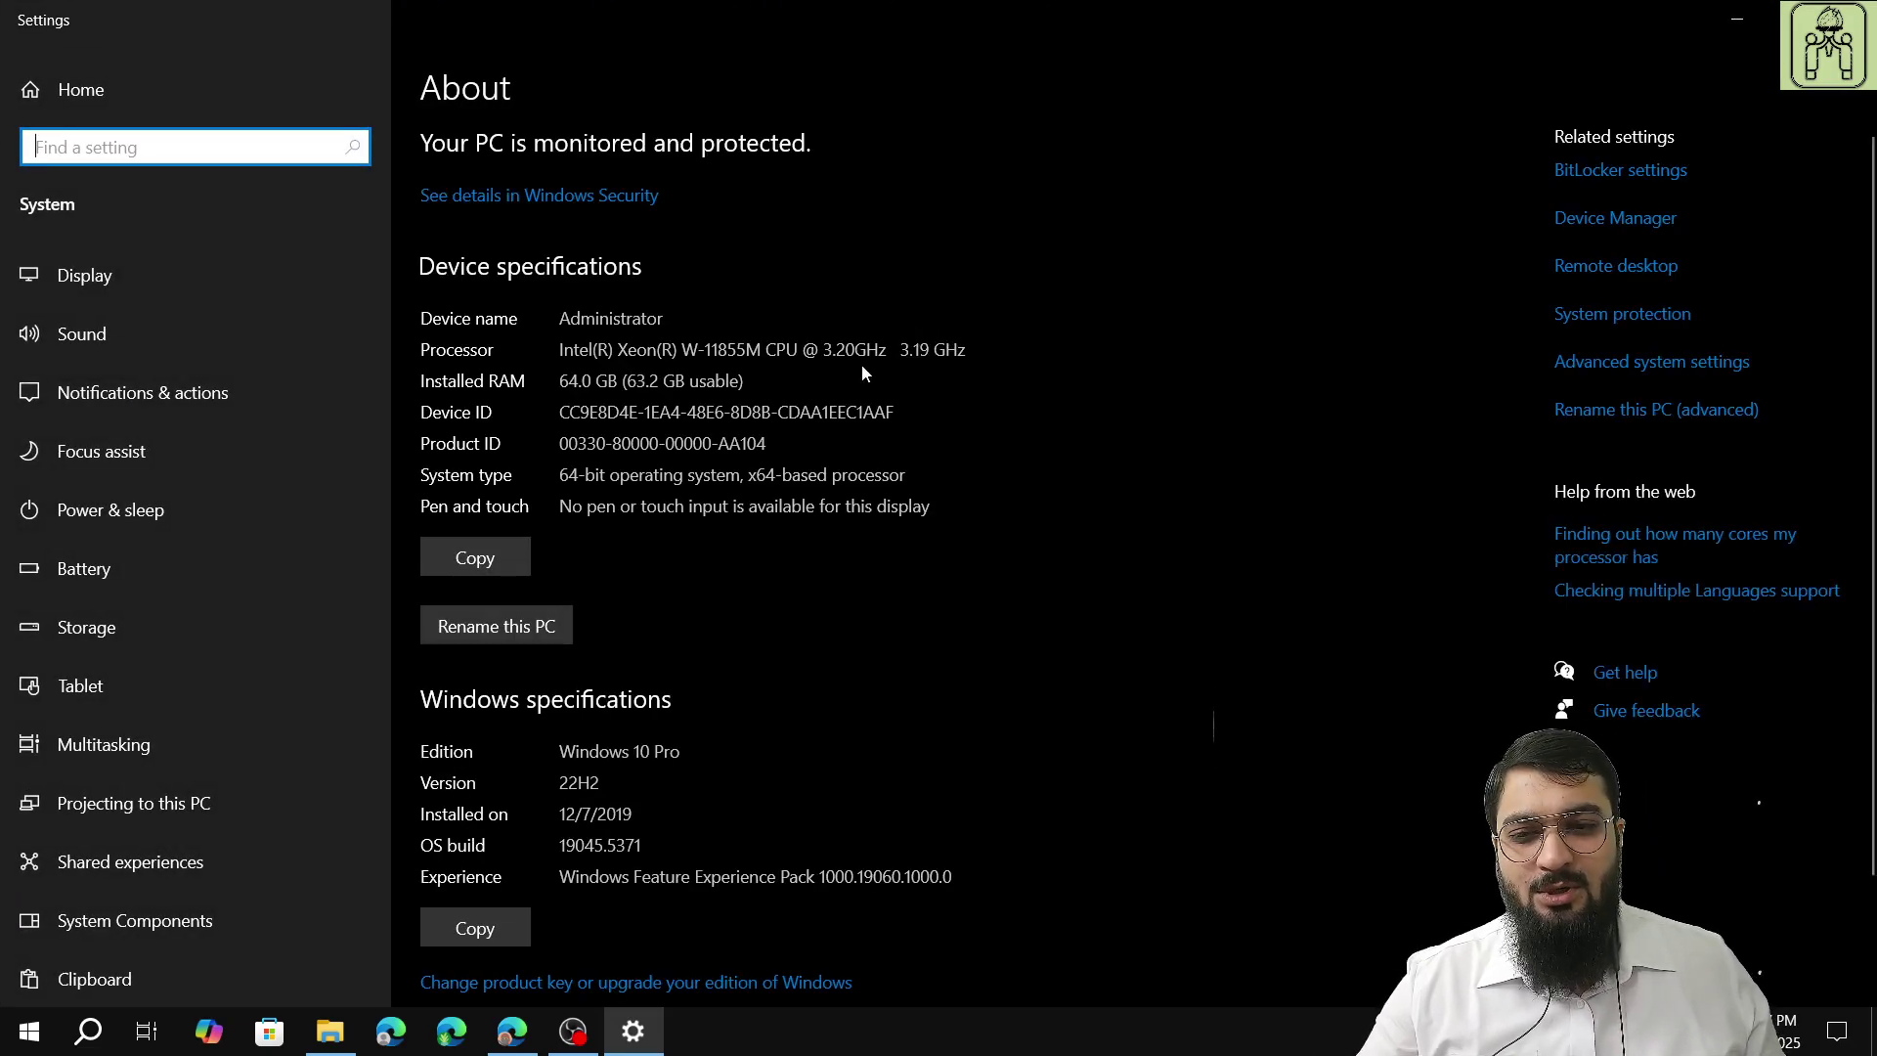
pyautogui.moveTo(924, 468); pyautogui.dragTo(563, 480)
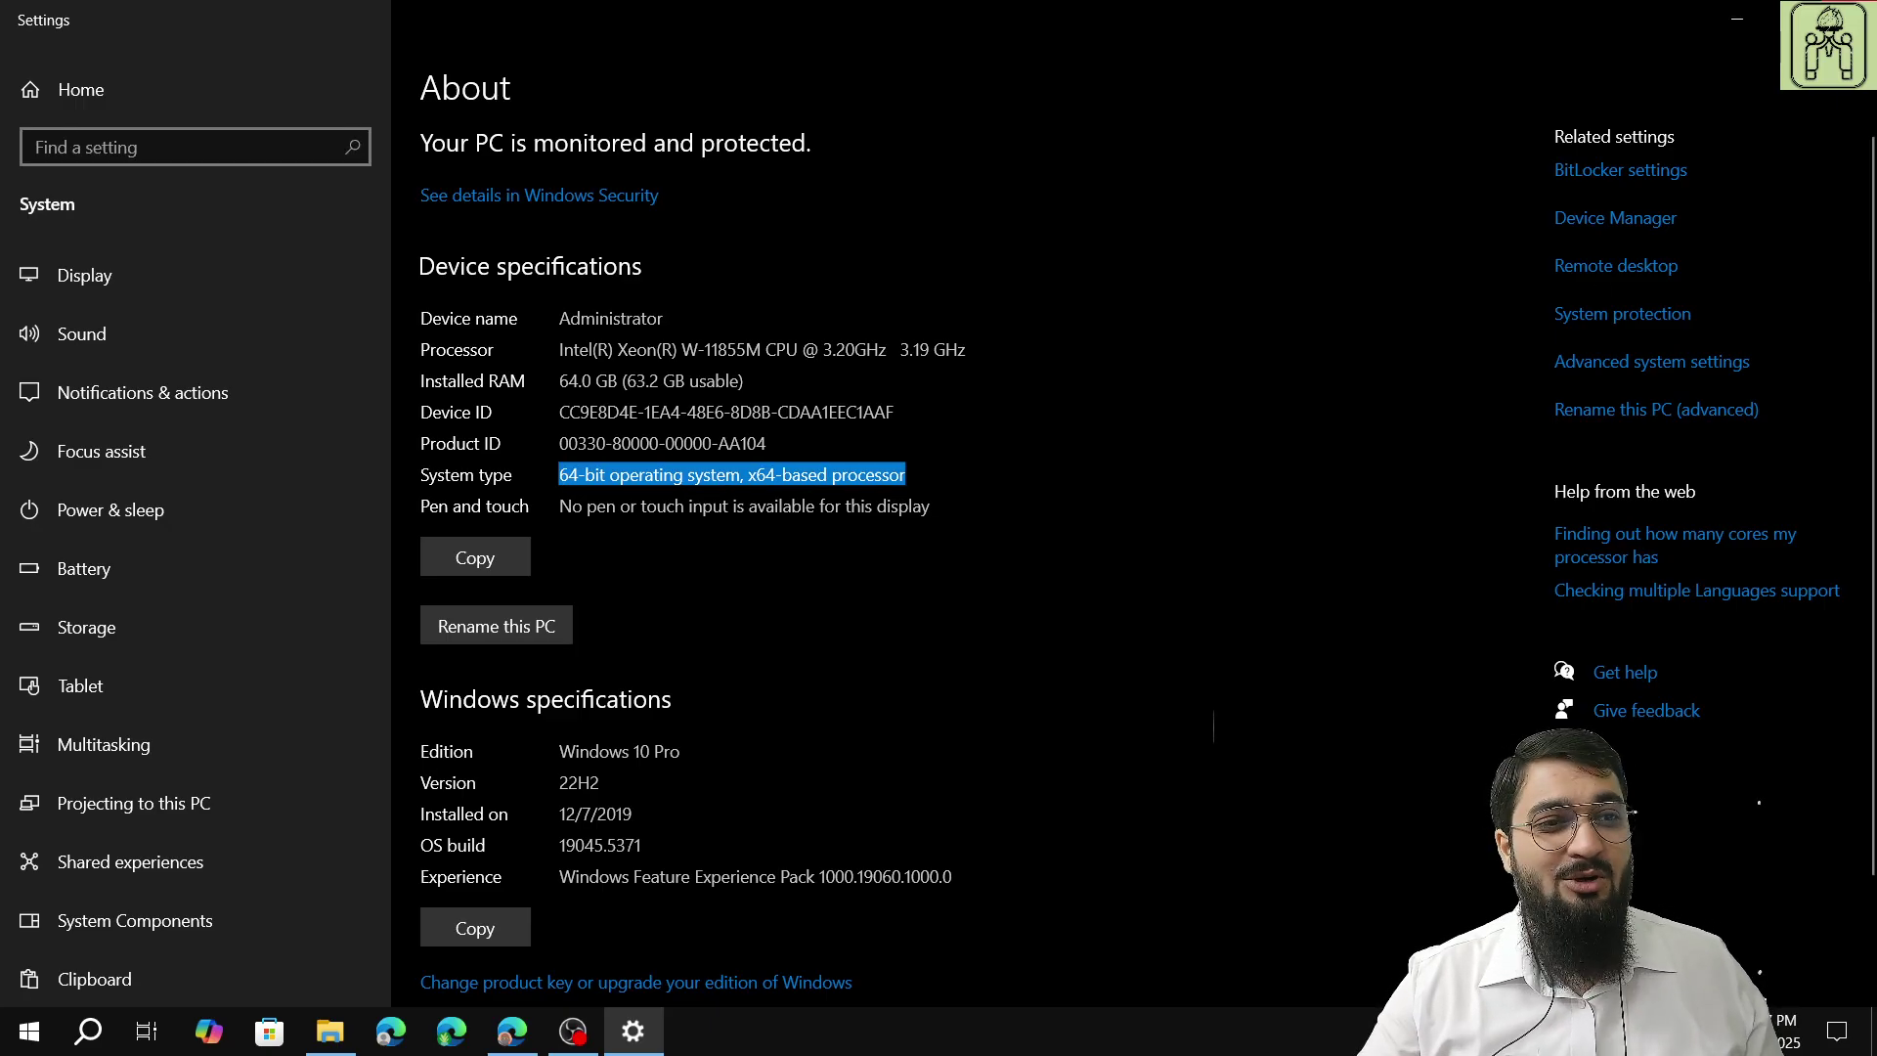
pyautogui.hotkey('alt', 'F4')
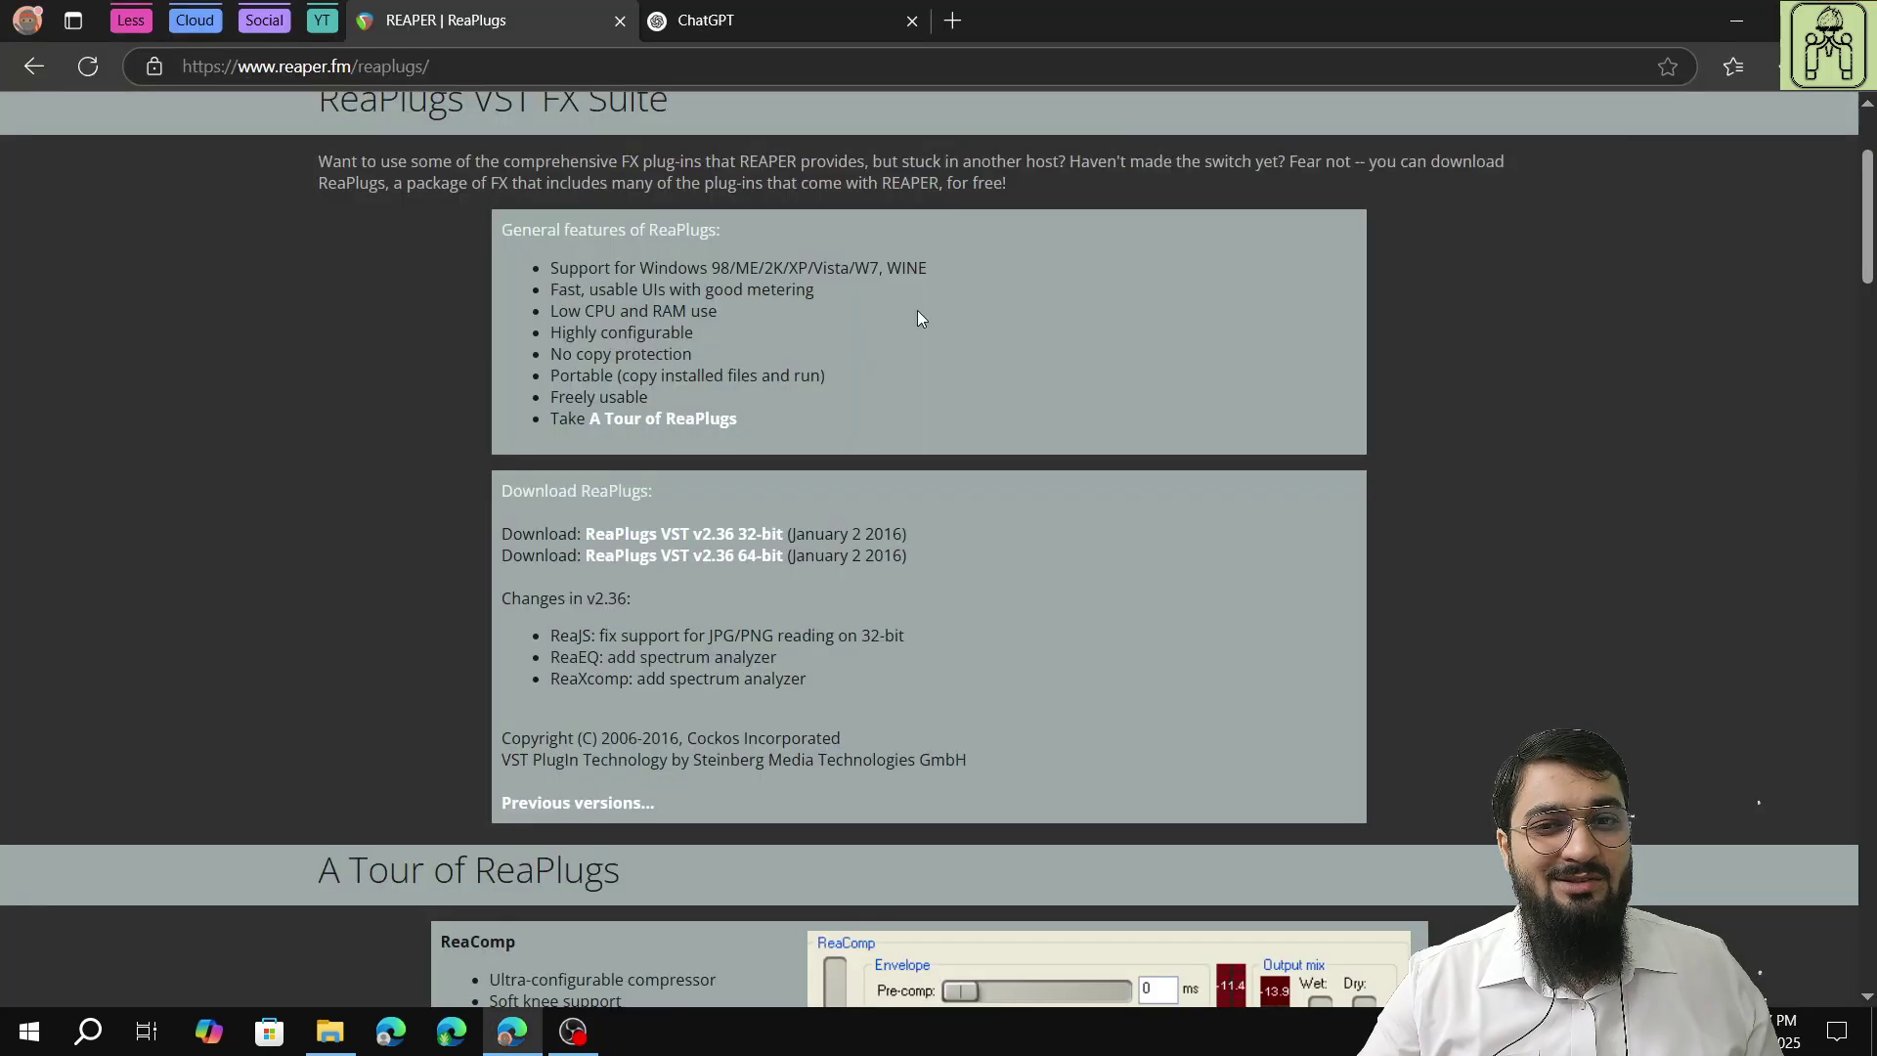
# Download the ReaPlugs VST v2.36 64-bit installer, then delete it and close the Downloads panel.
pyautogui.click(704, 564)
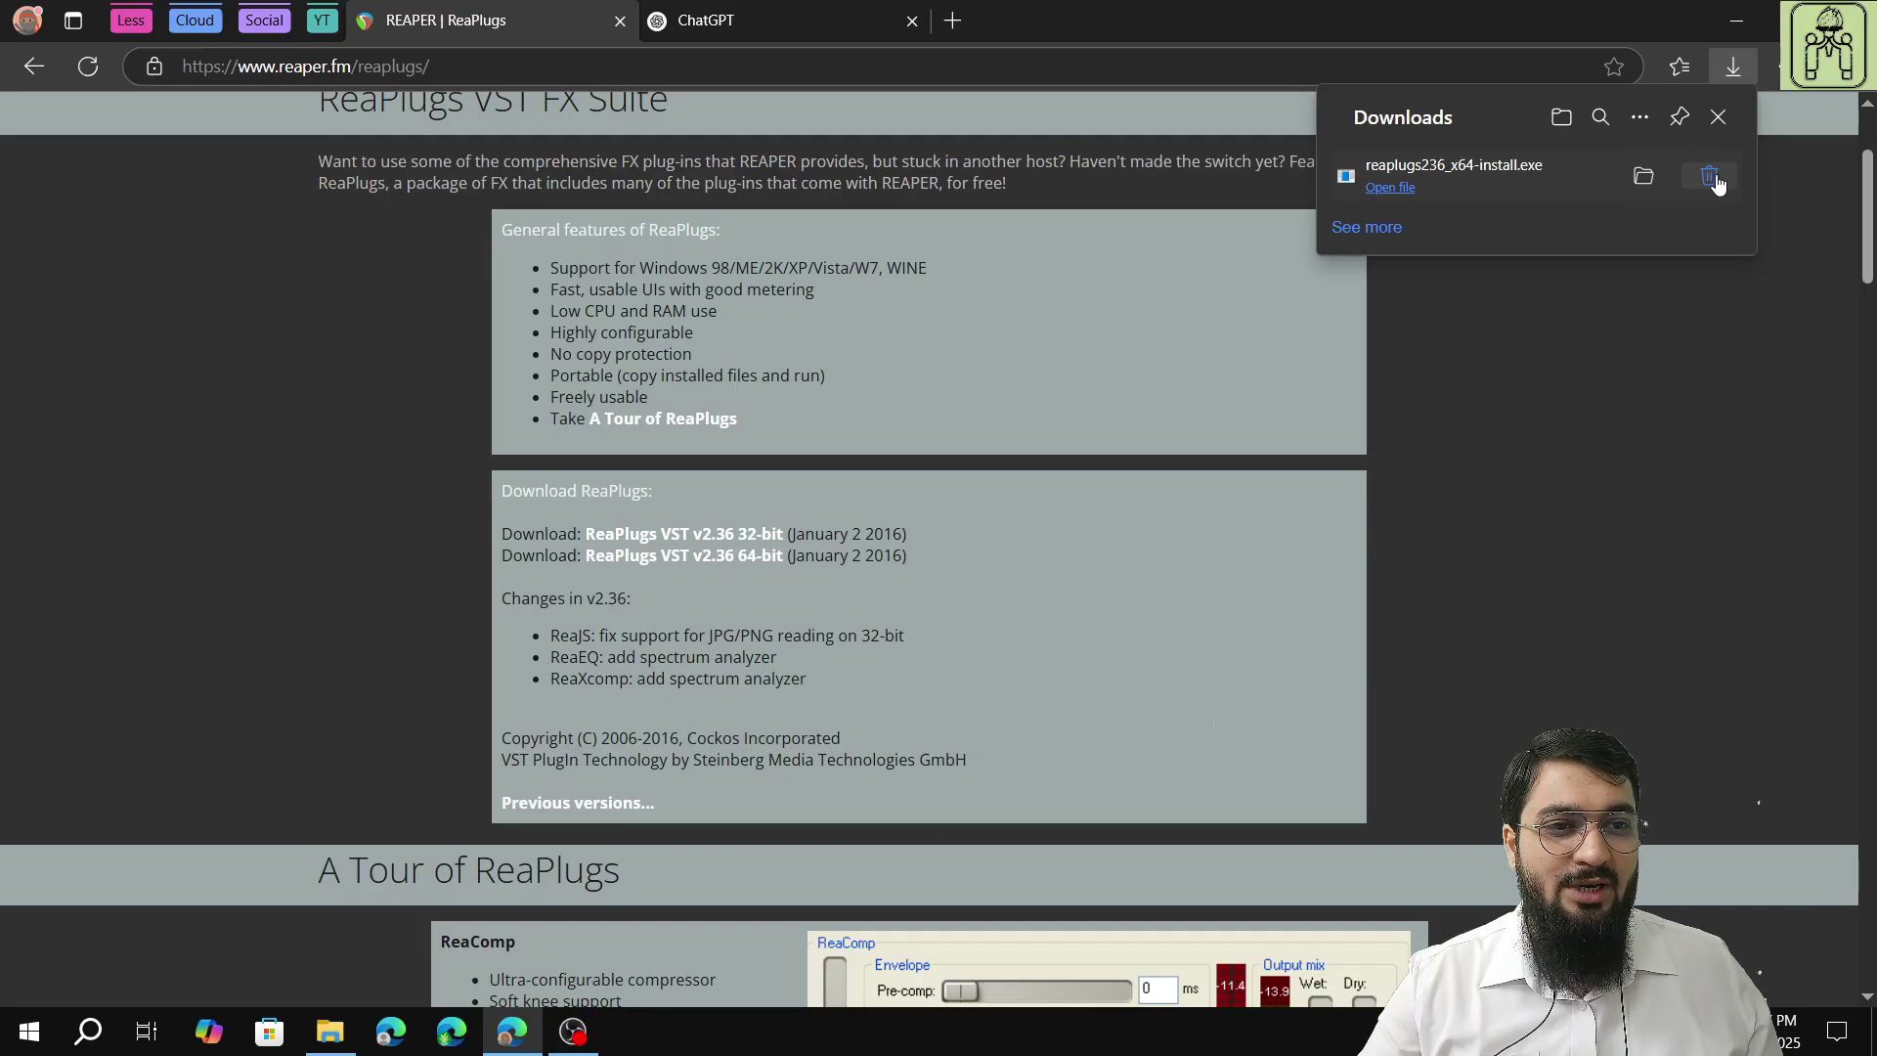
pyautogui.click(1711, 177)
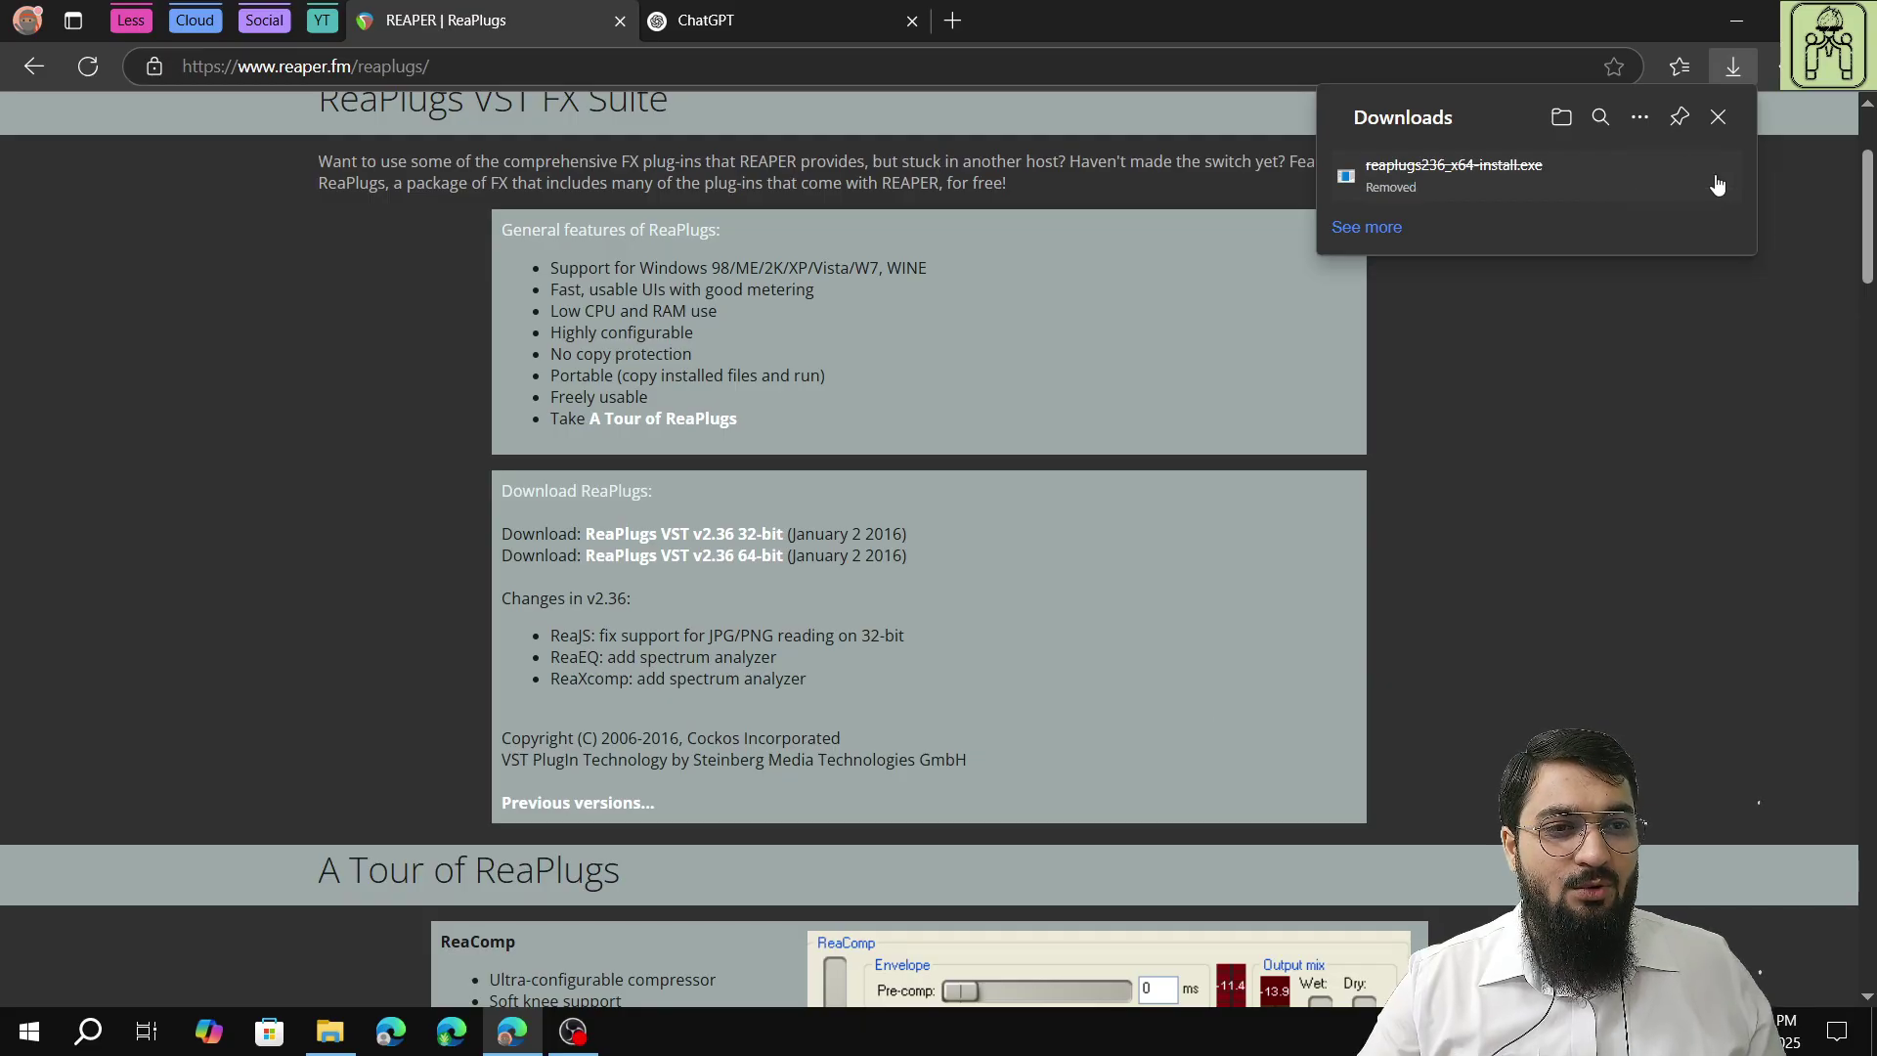
pyautogui.click(1719, 121)
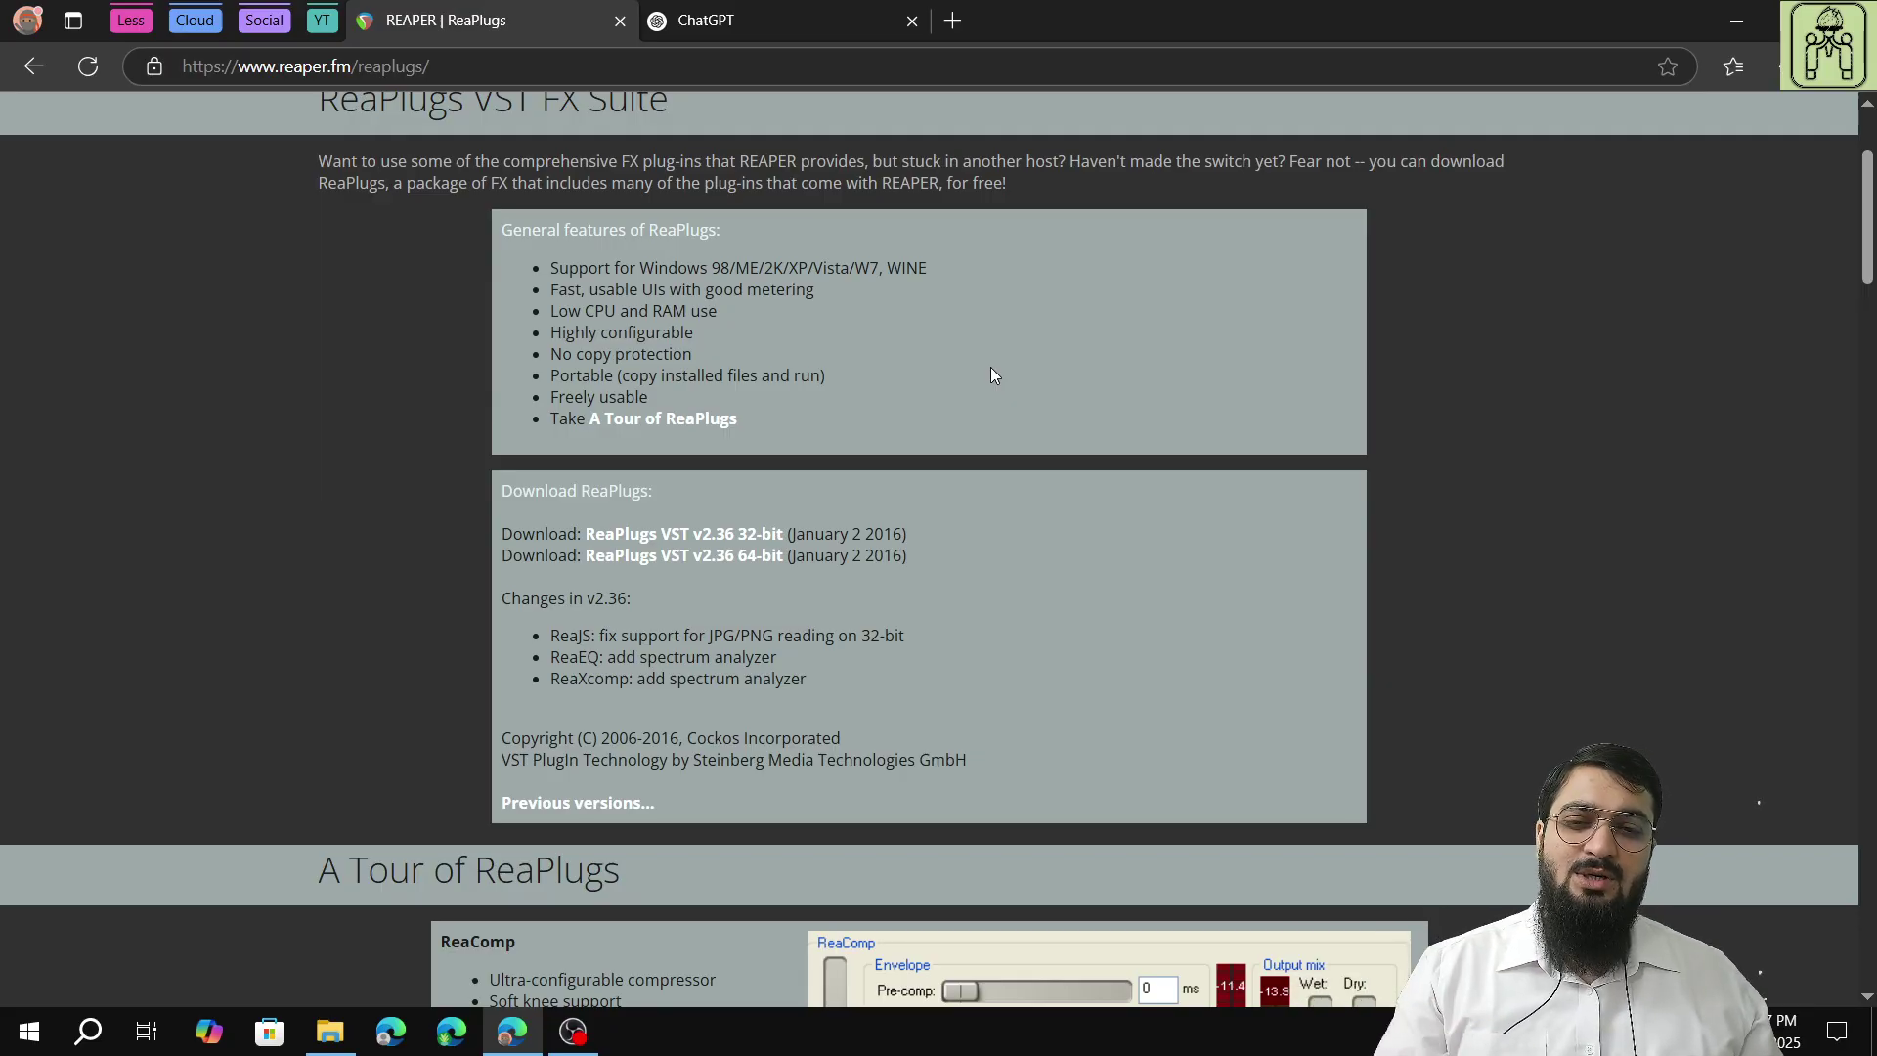
# Add a VST 2.x Plug-in filter with its default name to Audio Input Capture 2.
pyautogui.click(559, 1038)
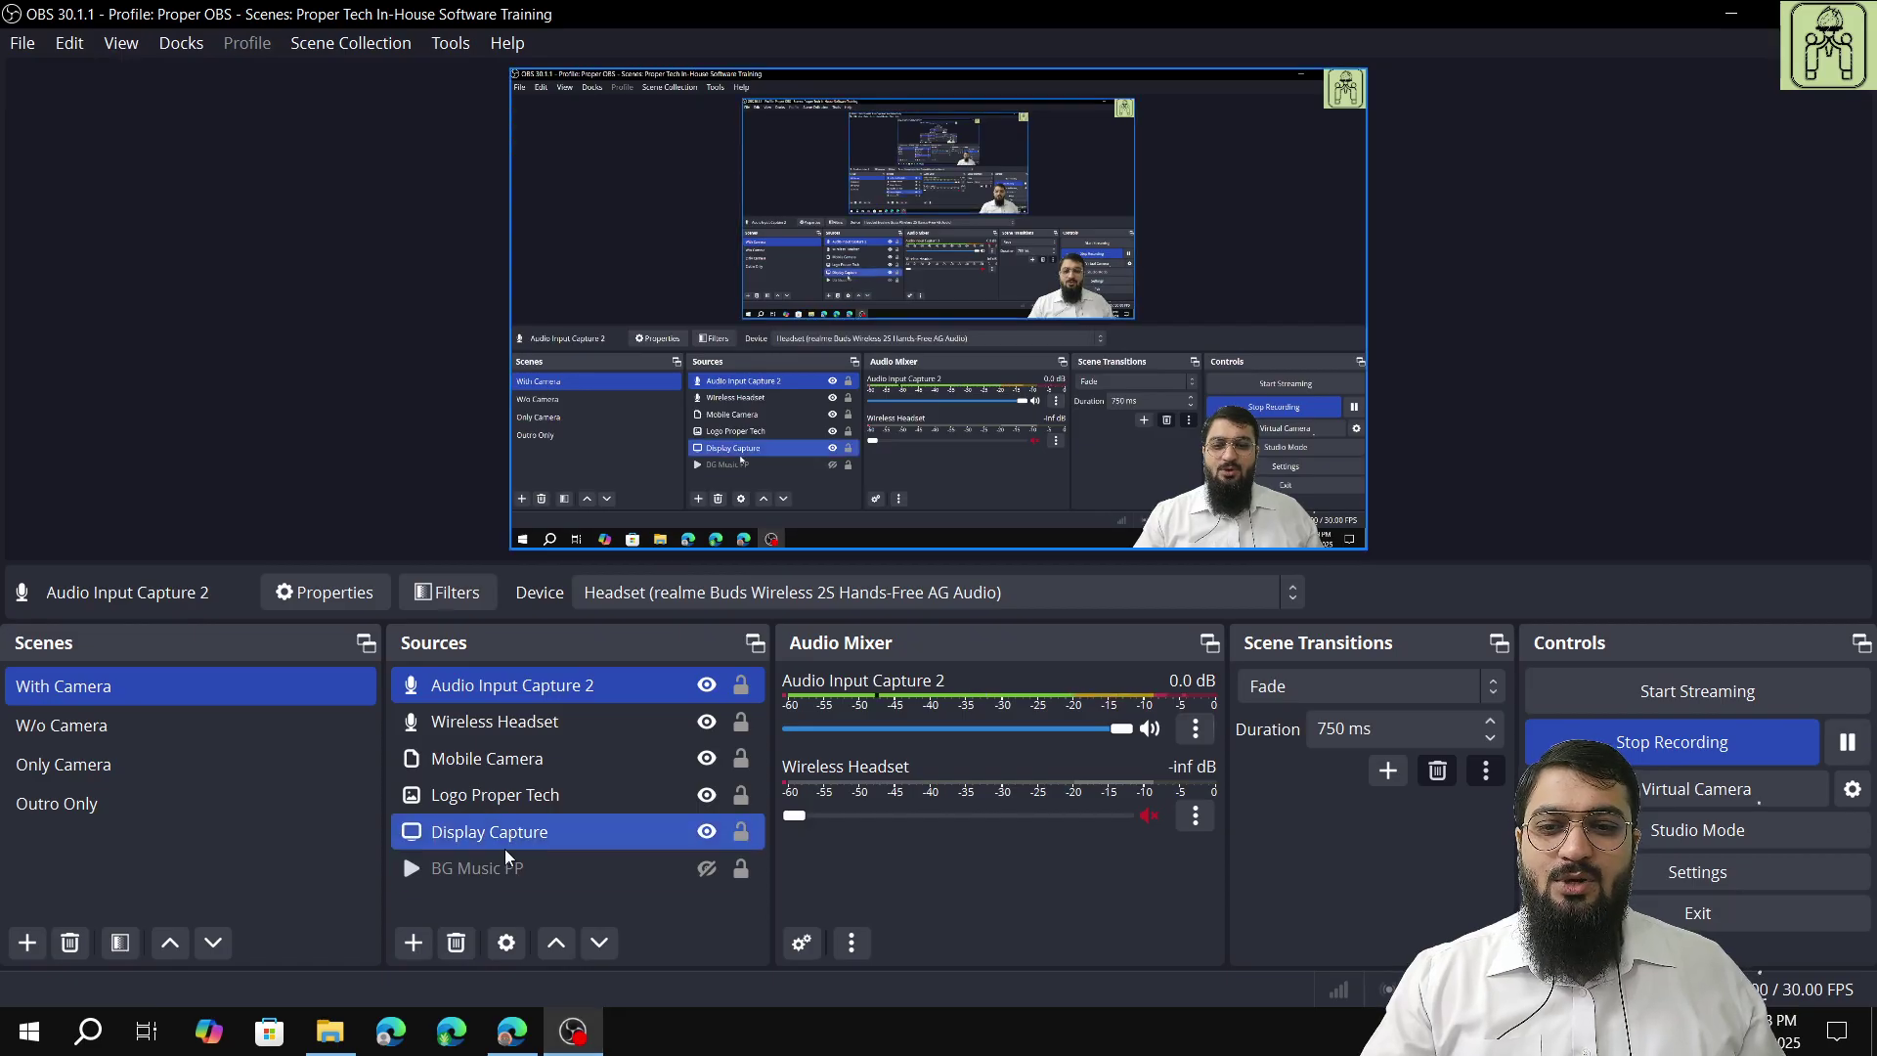
pyautogui.click(447, 592)
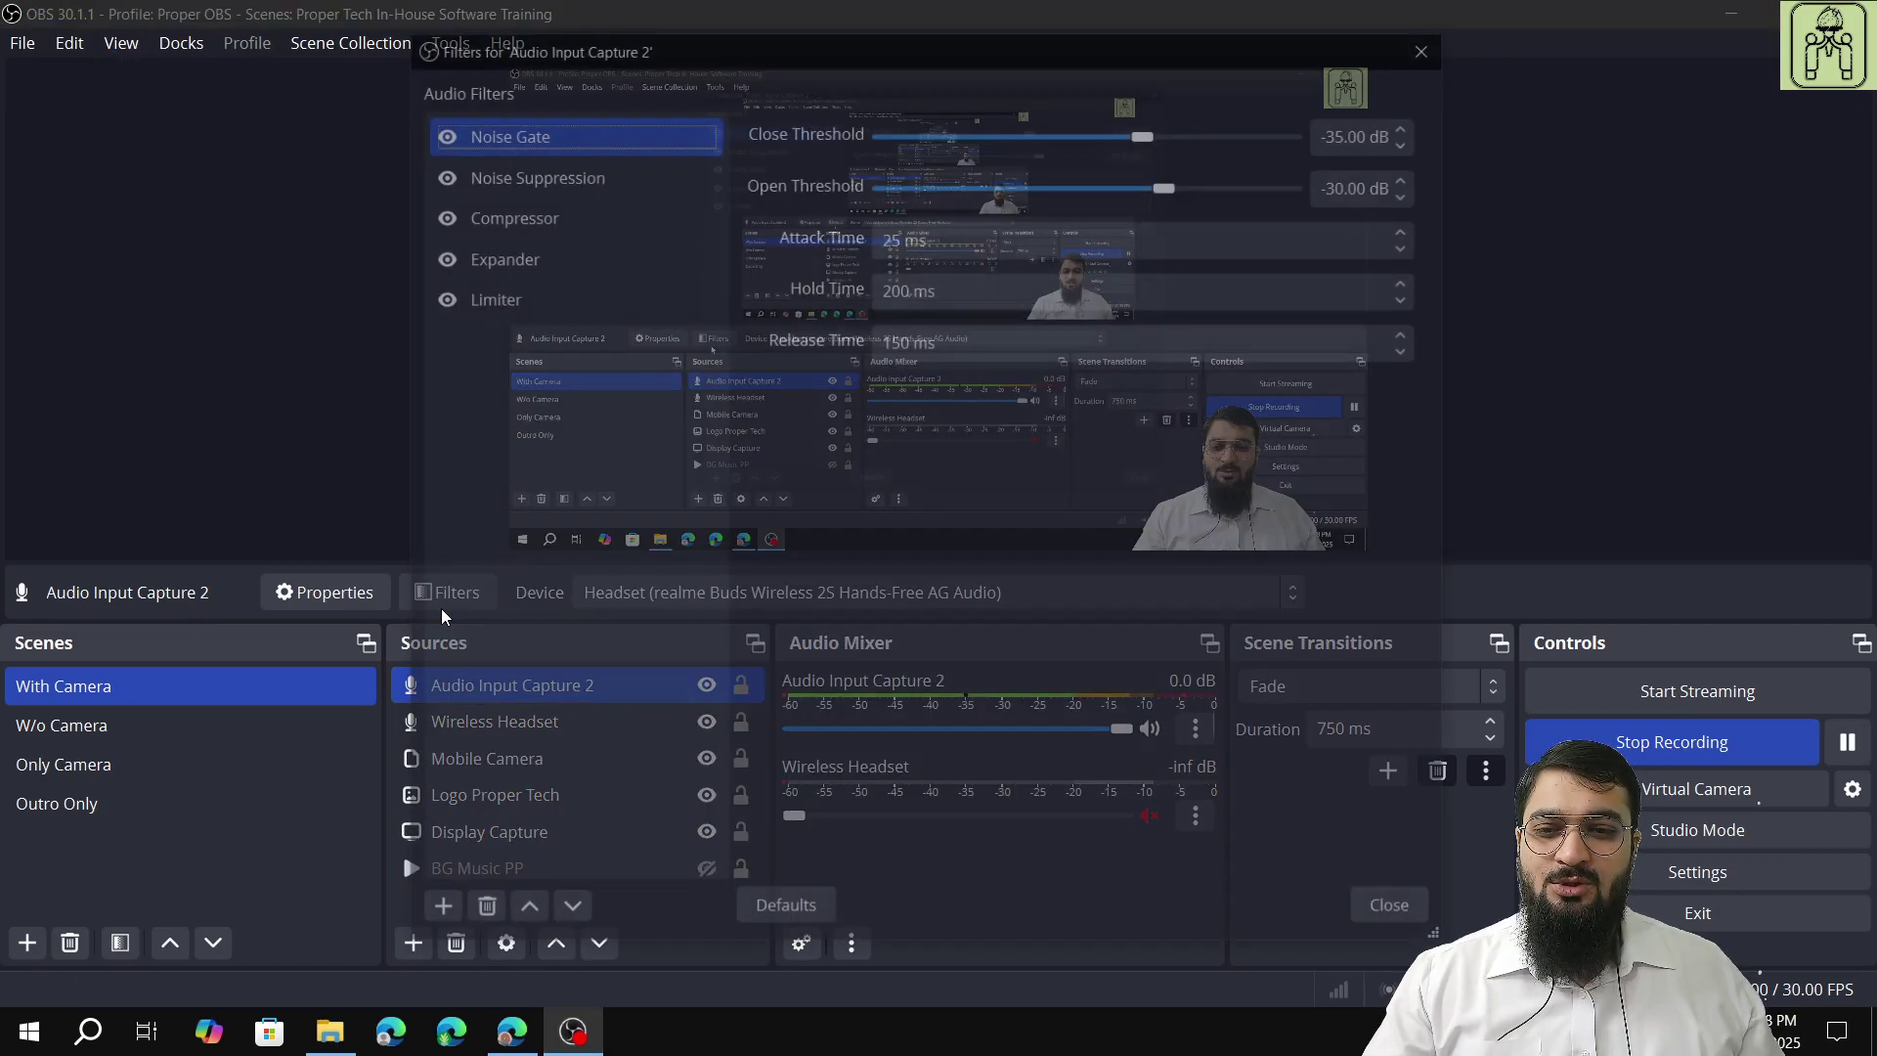
pyautogui.click(435, 917)
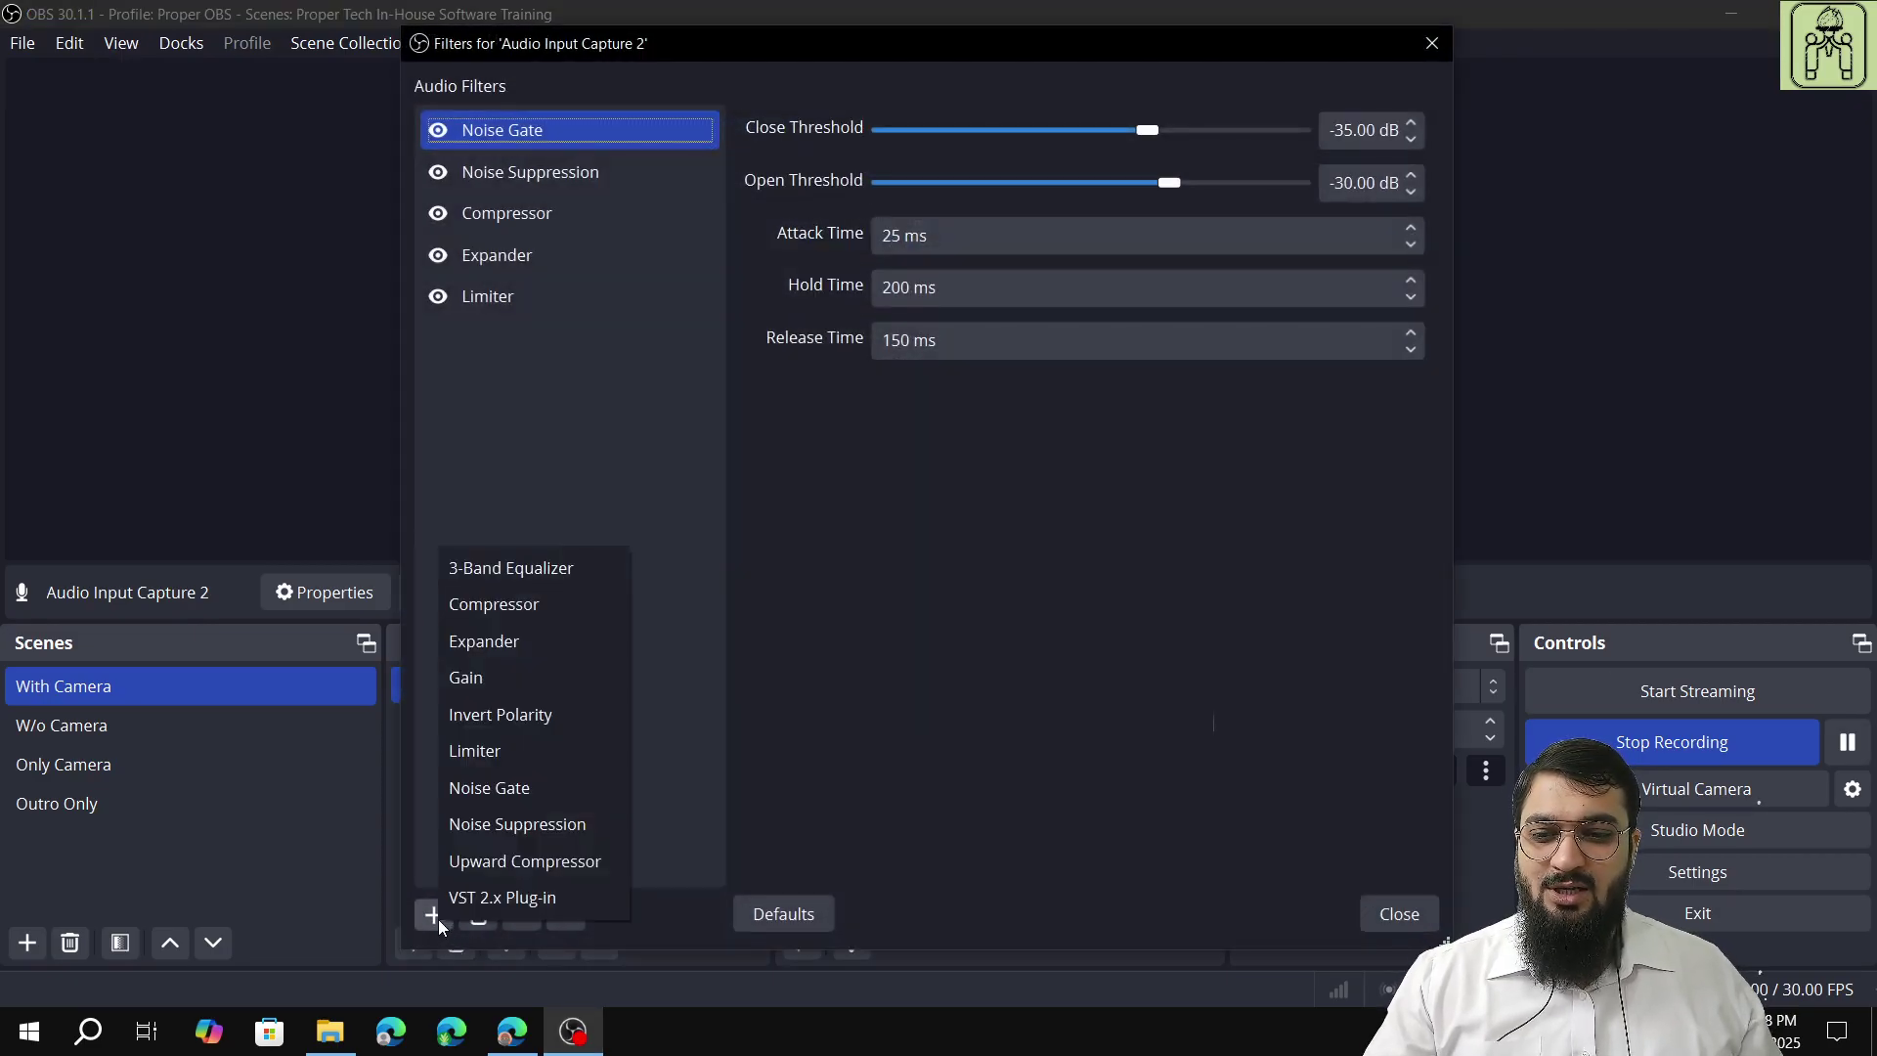
pyautogui.click(523, 900)
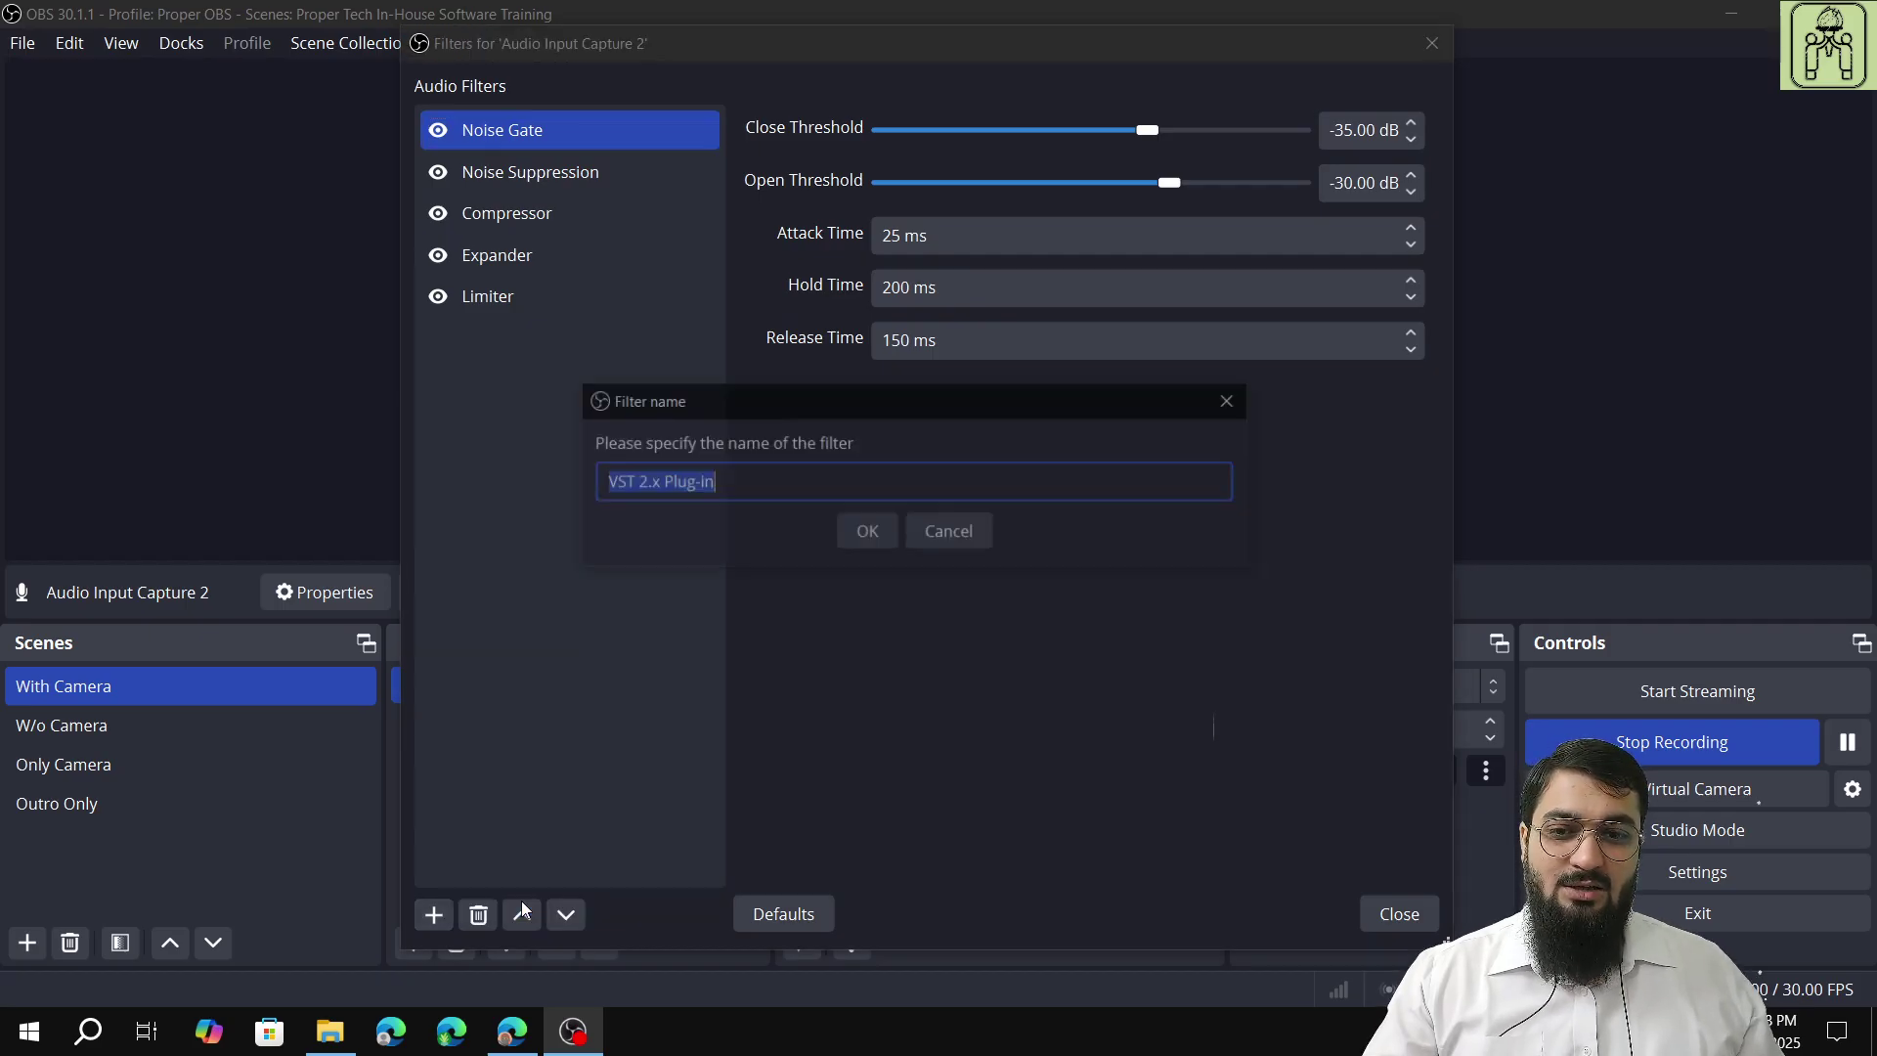
pyautogui.click(846, 529)
# Set the filter's plug-in to reaeq-standalone and bring up the ReaEQ interface.
pyautogui.click(997, 121)
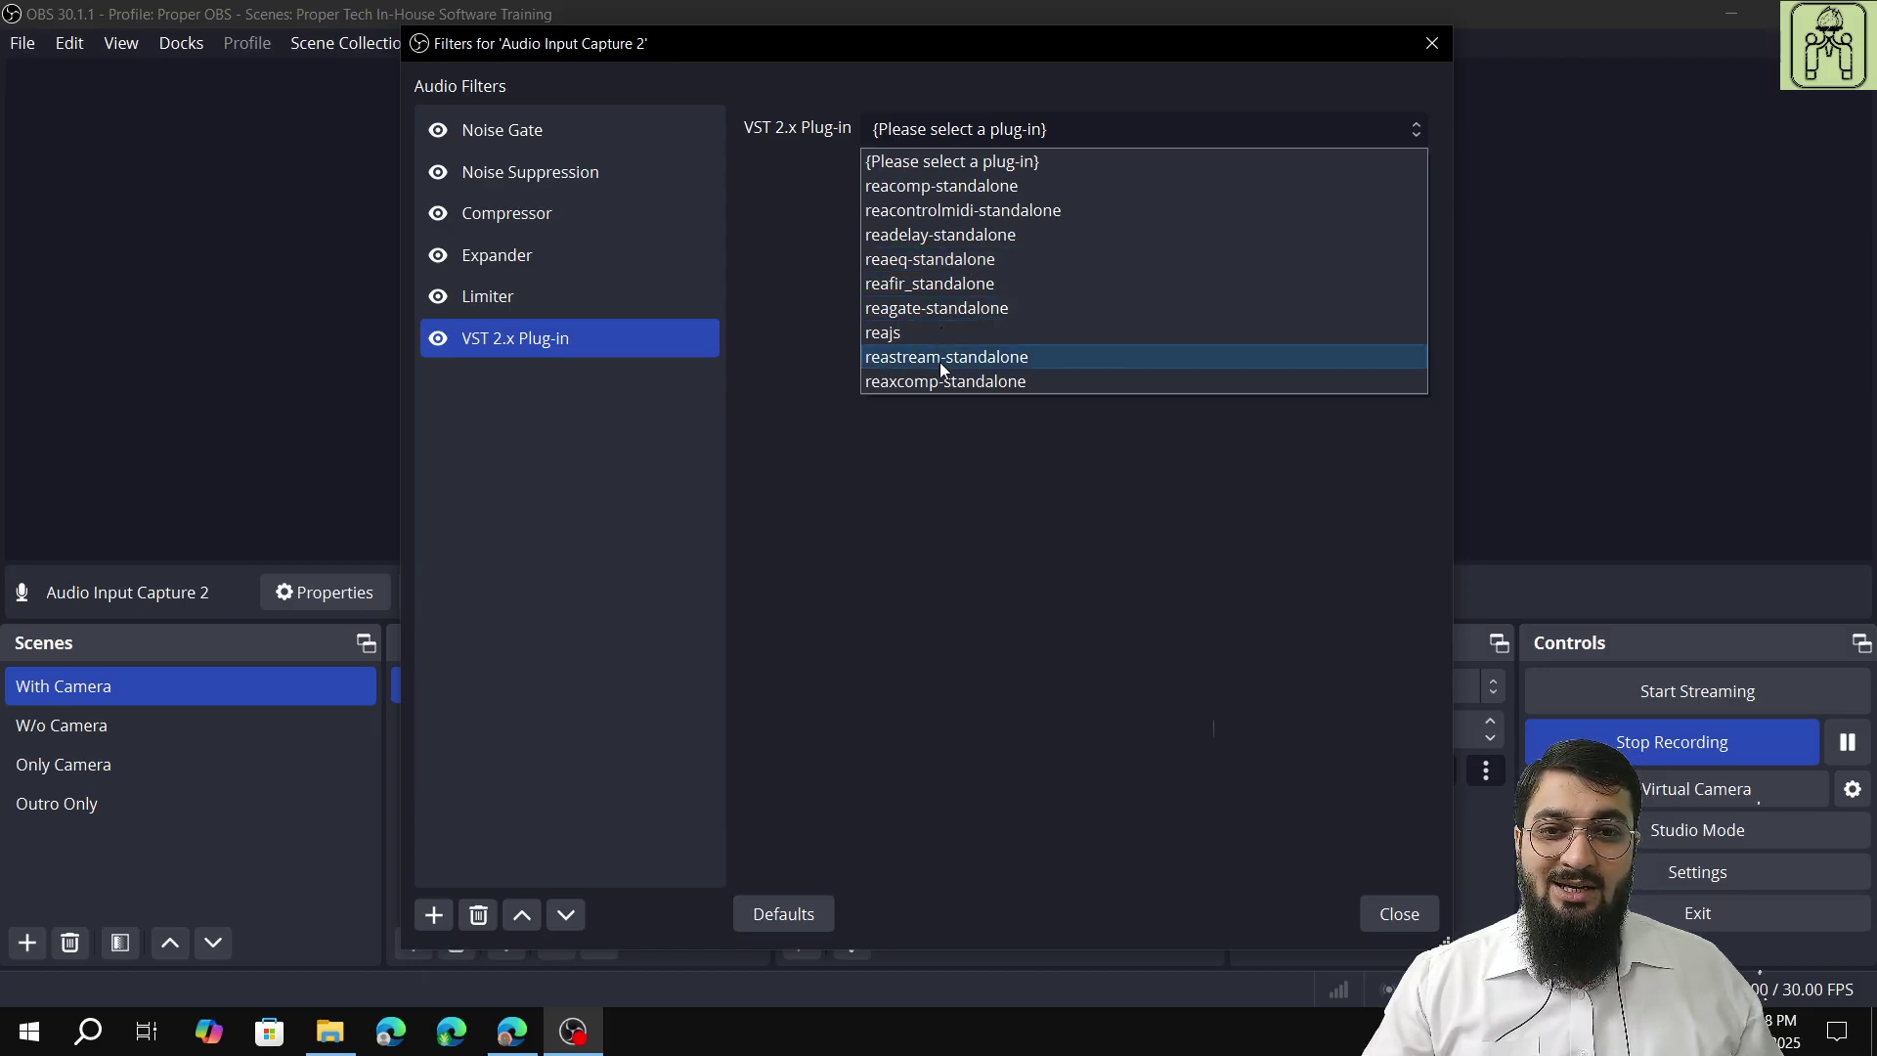
pyautogui.click(939, 260)
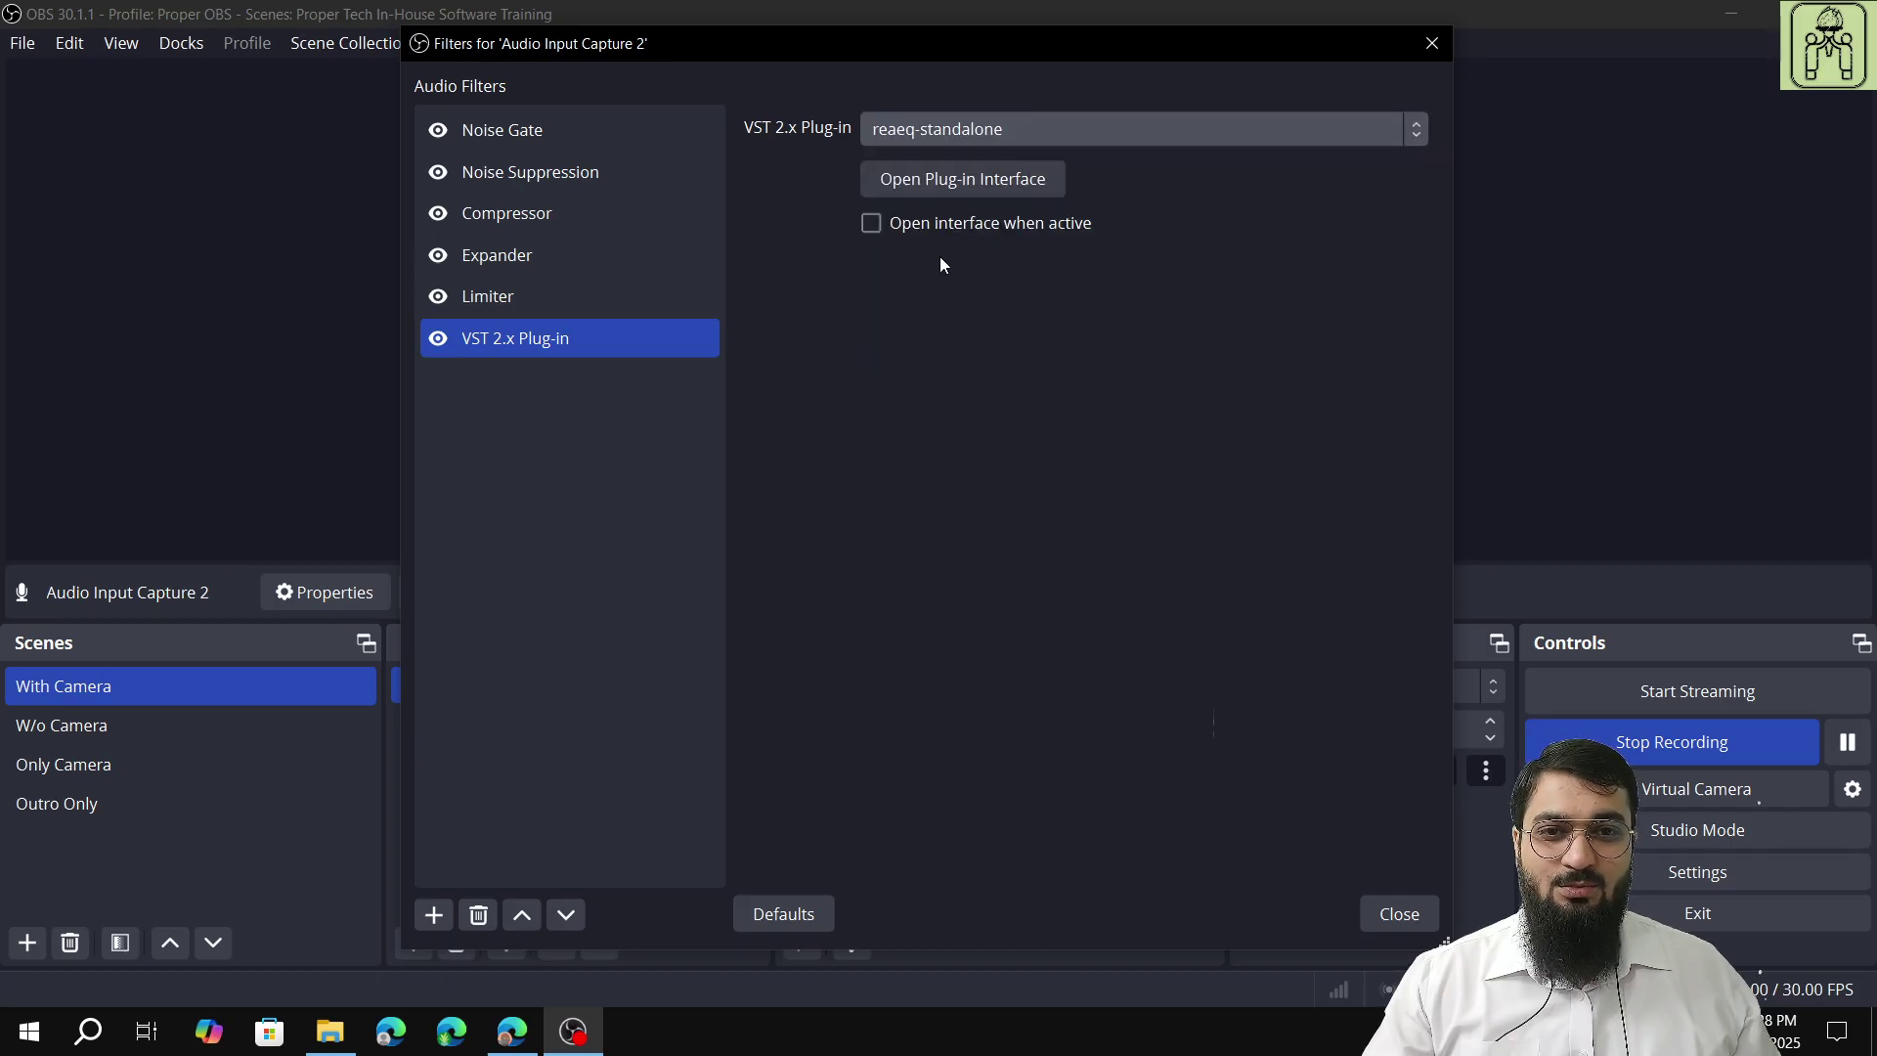
pyautogui.click(955, 192)
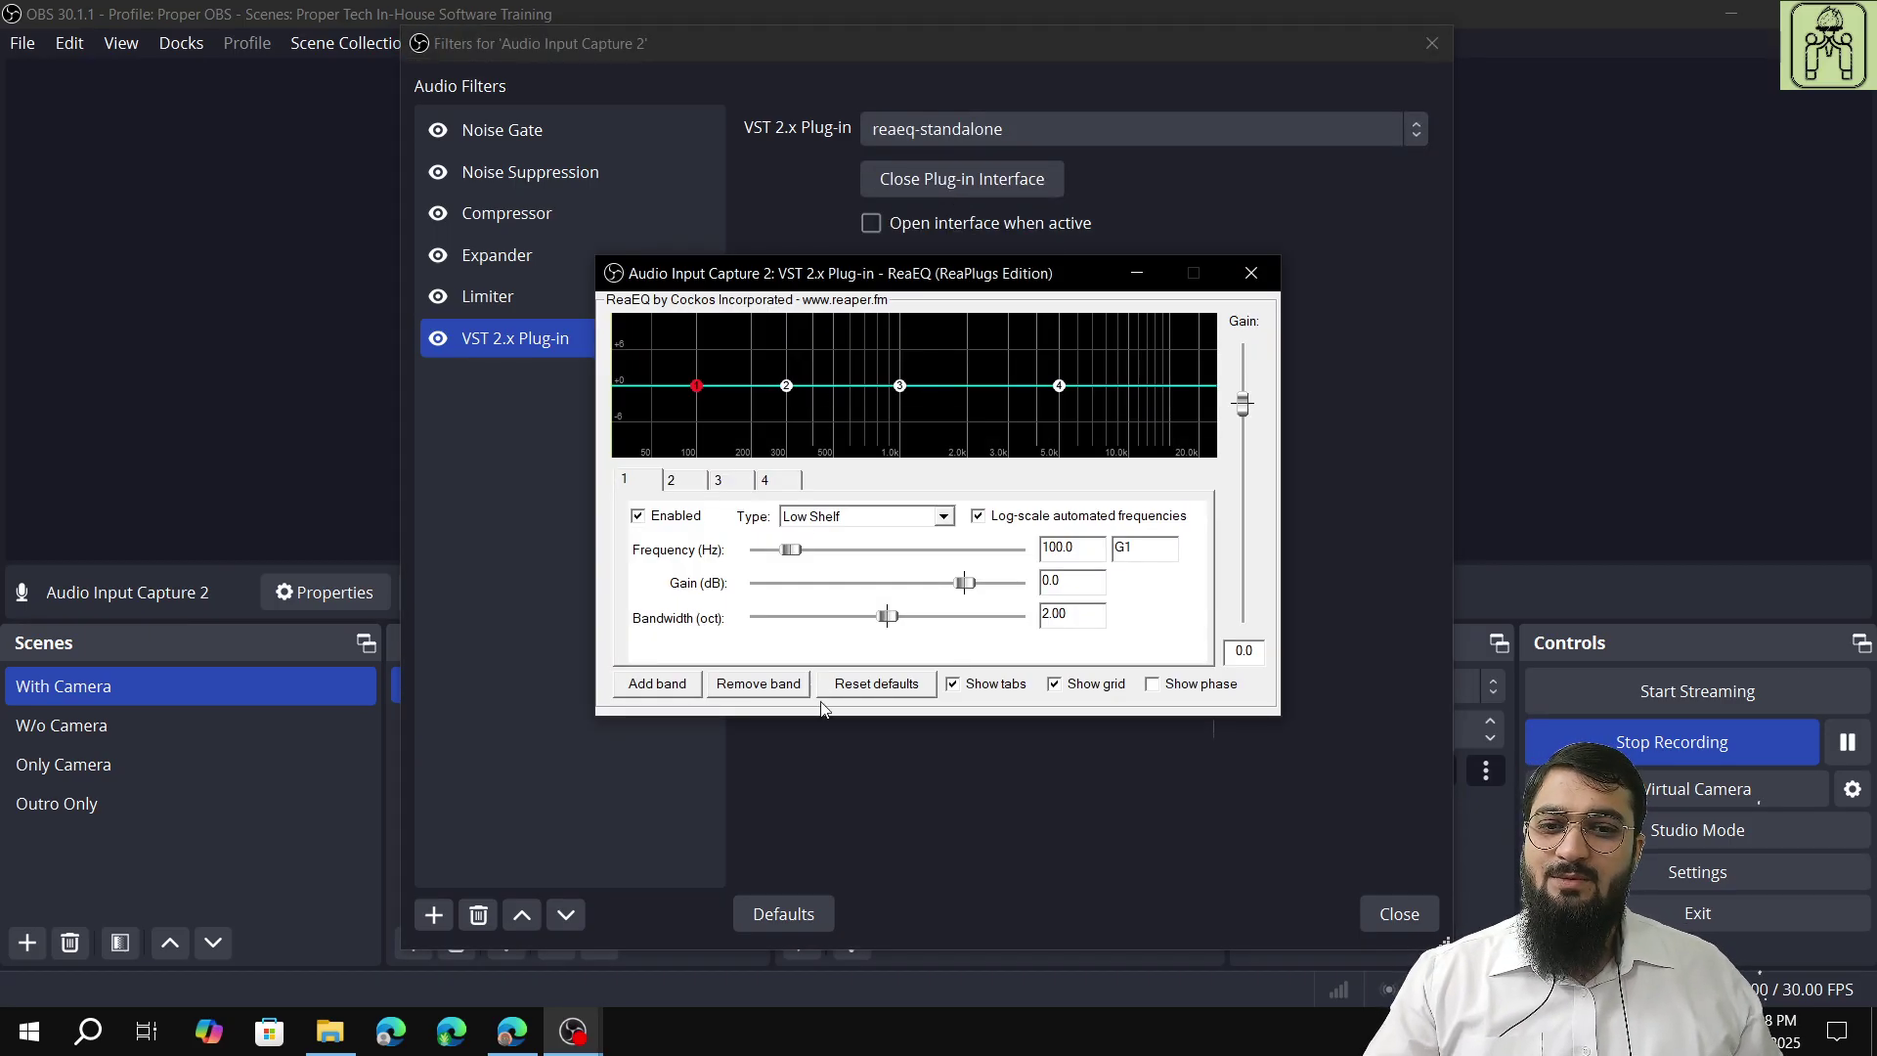
# Reset ReaEQ to its default bands and snip a screenshot of the whole equaliser window.
pyautogui.click(873, 687)
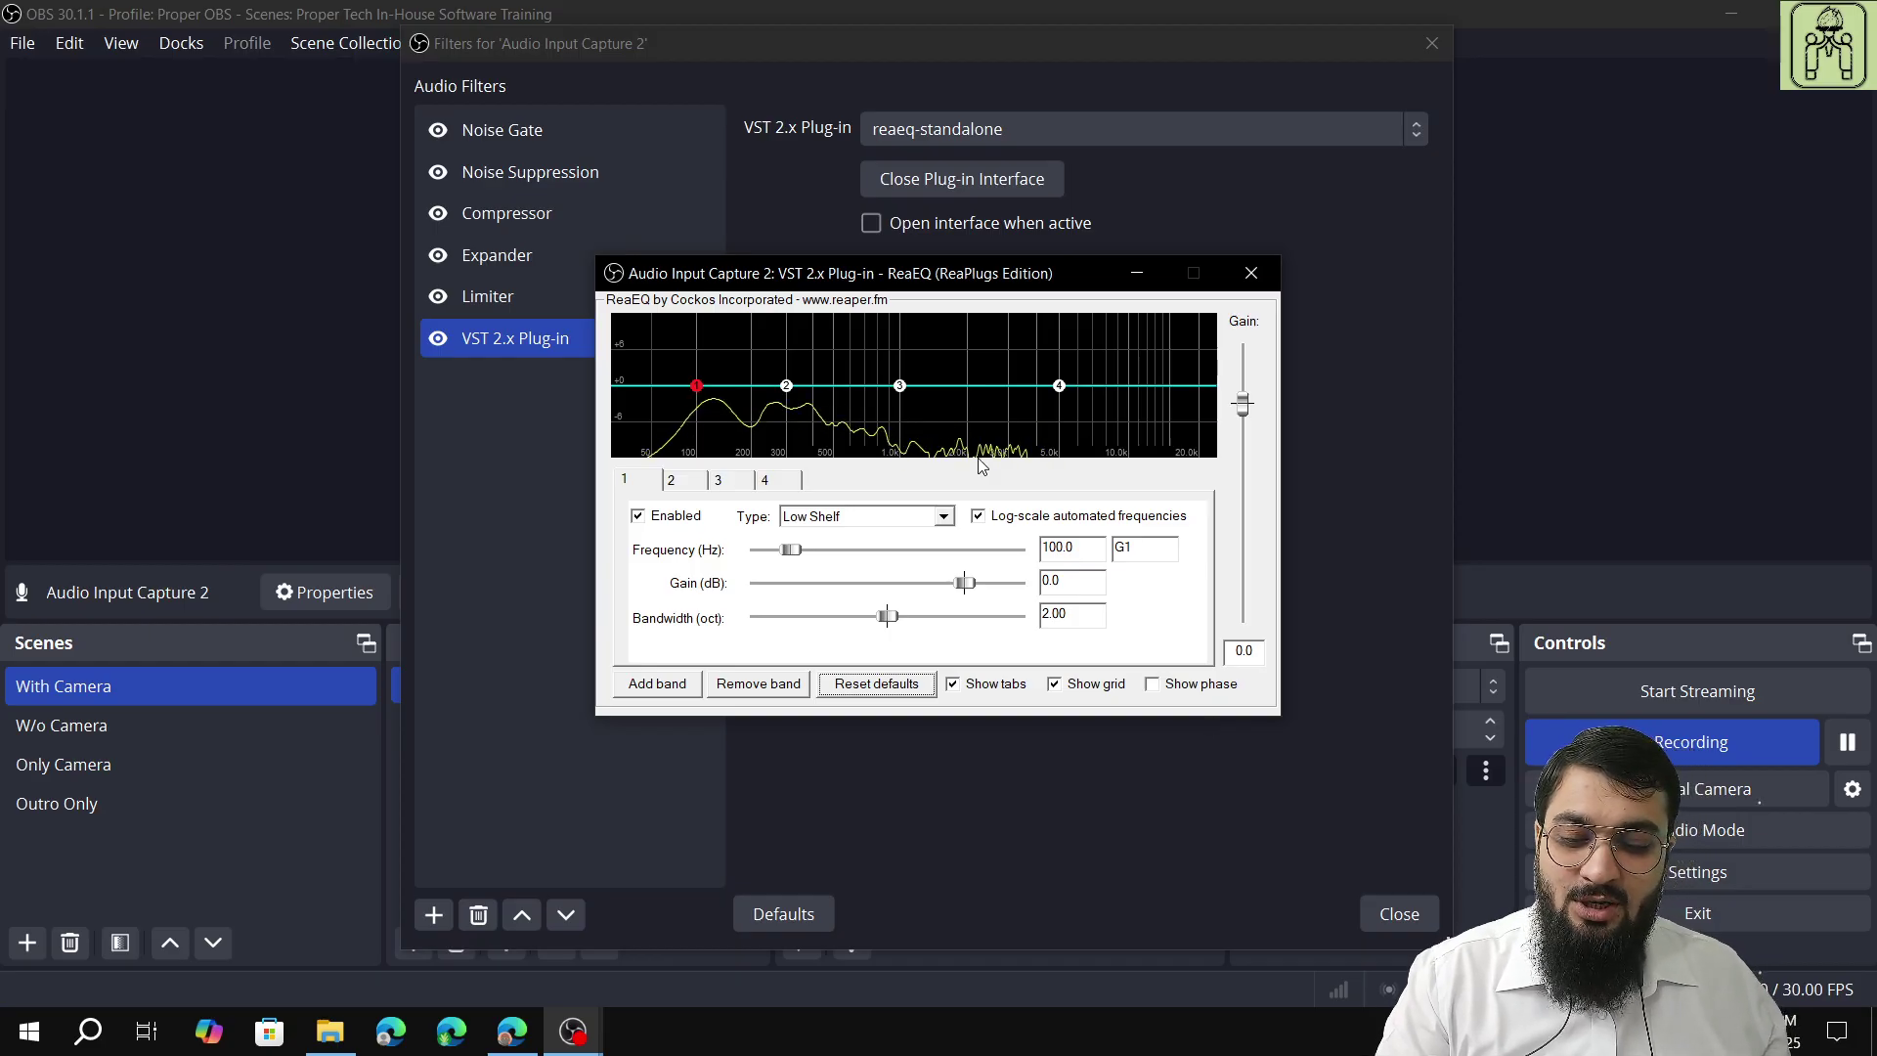
pyautogui.press('super+shift+s')
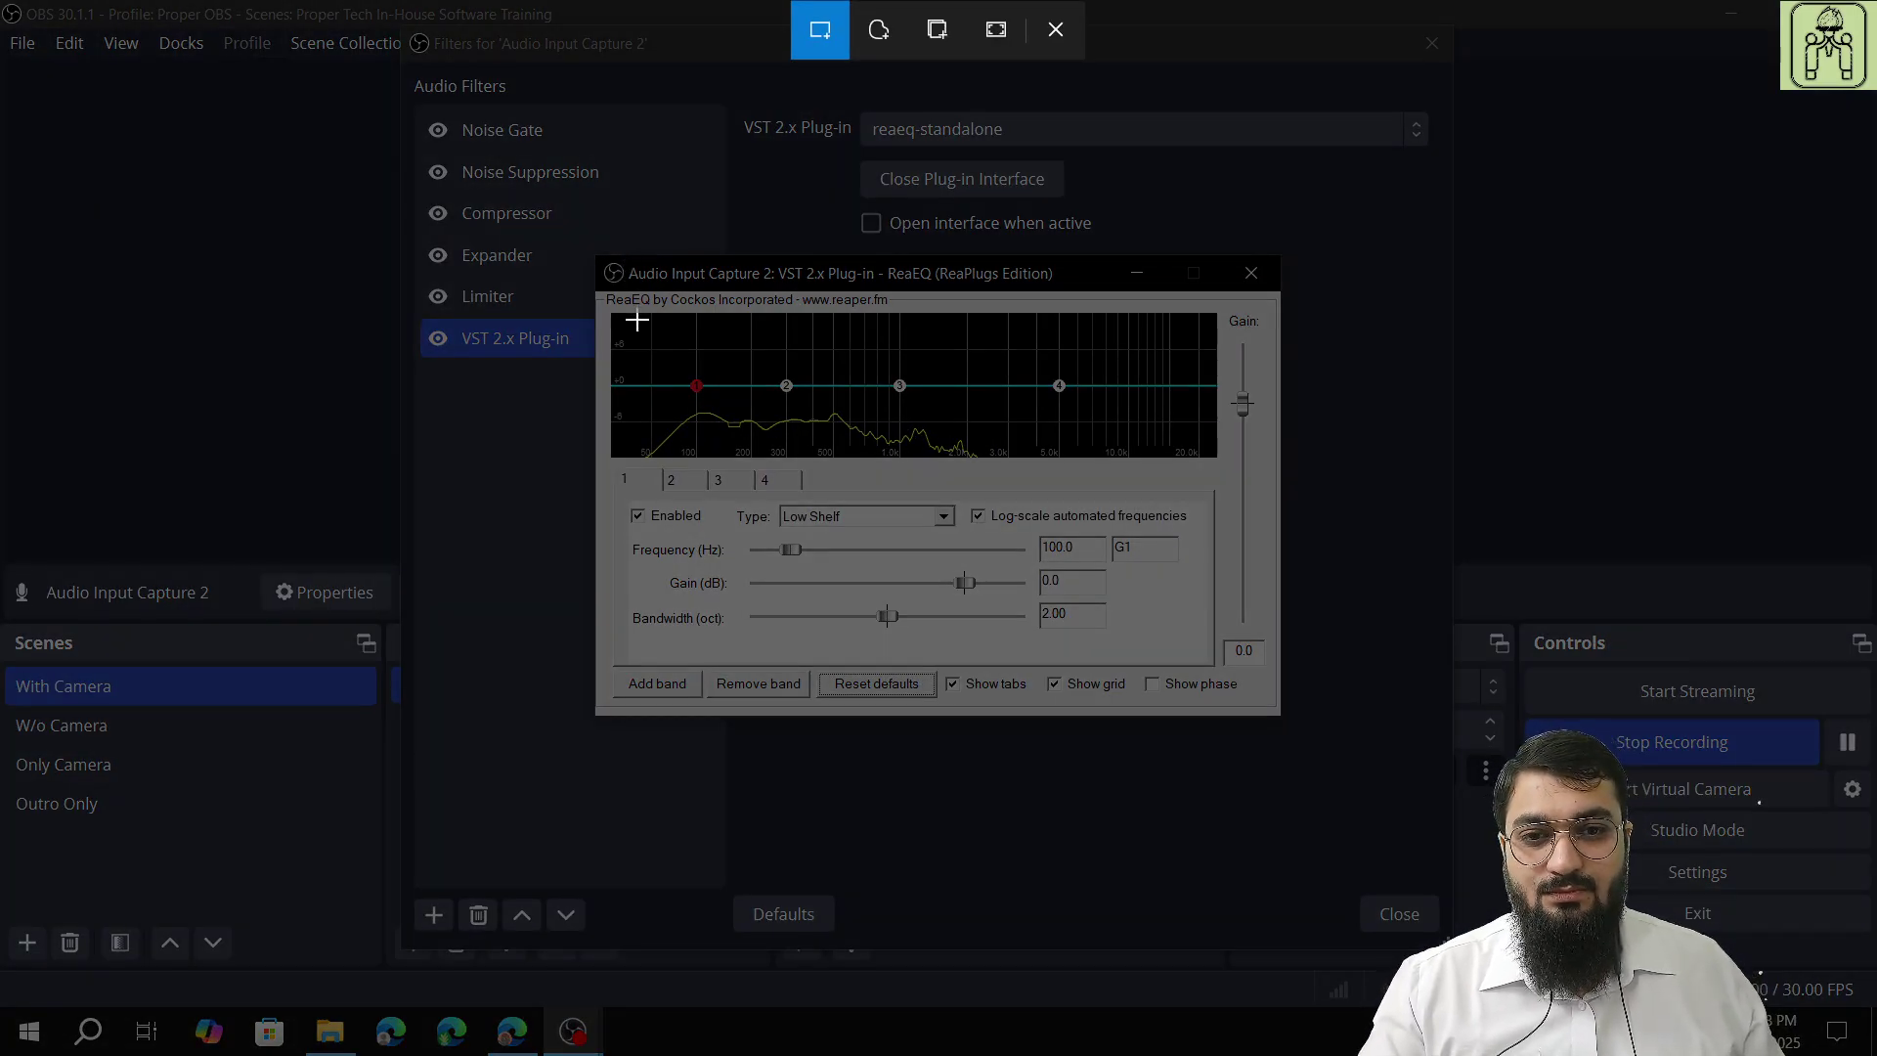
pyautogui.press('Escape')
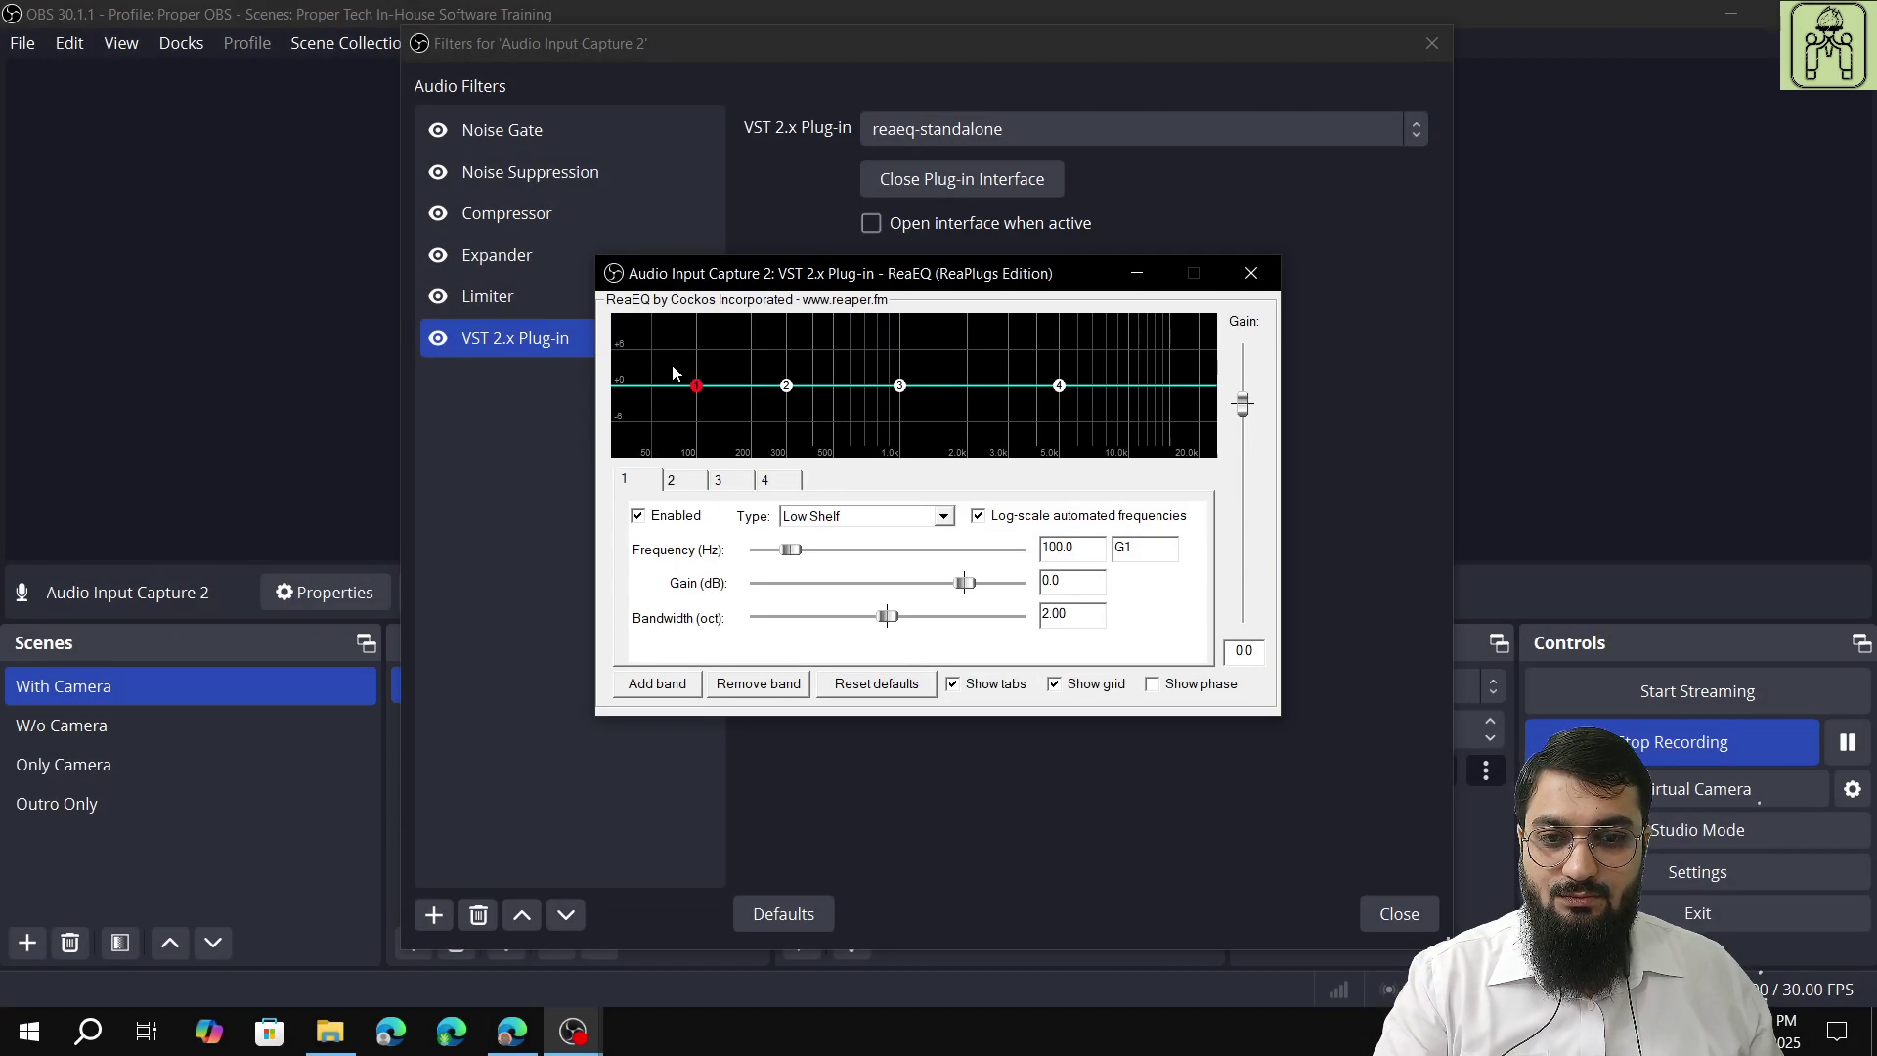
pyautogui.press('super+shift+s')
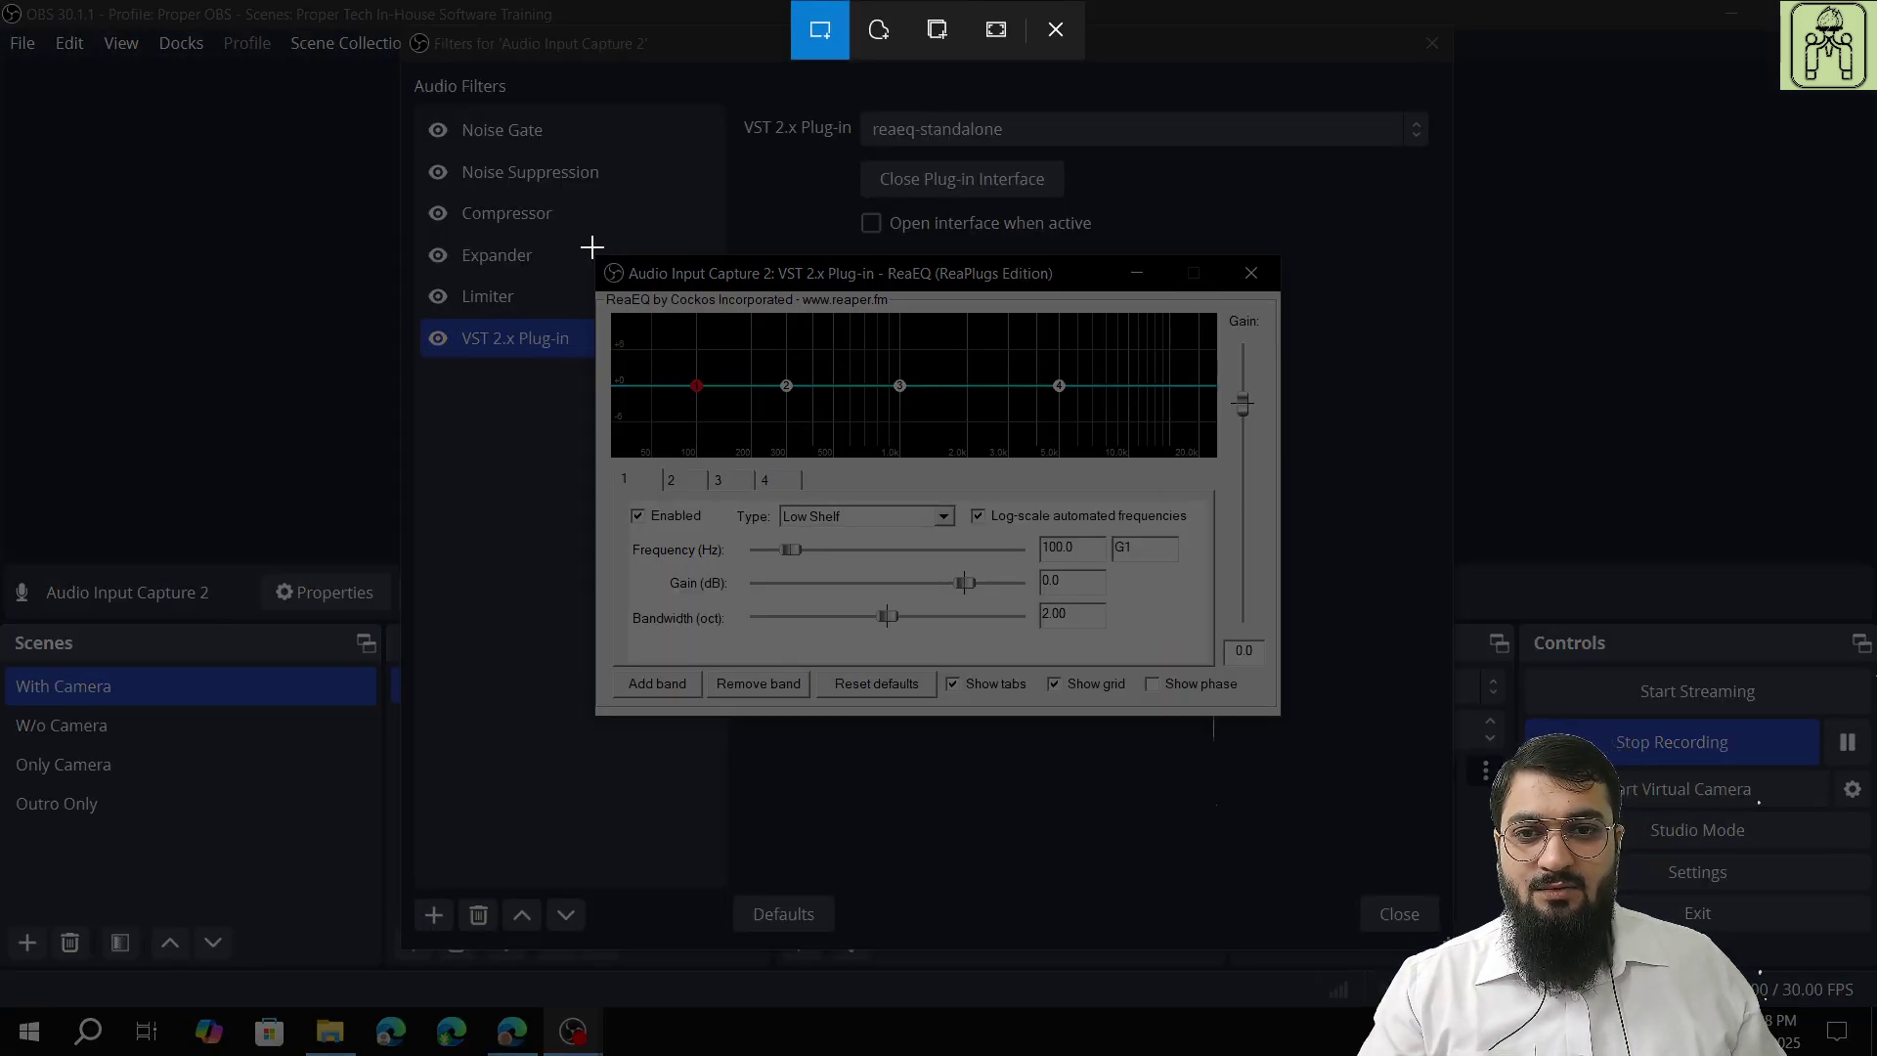
pyautogui.moveTo(592, 250); pyautogui.dragTo(1286, 723)
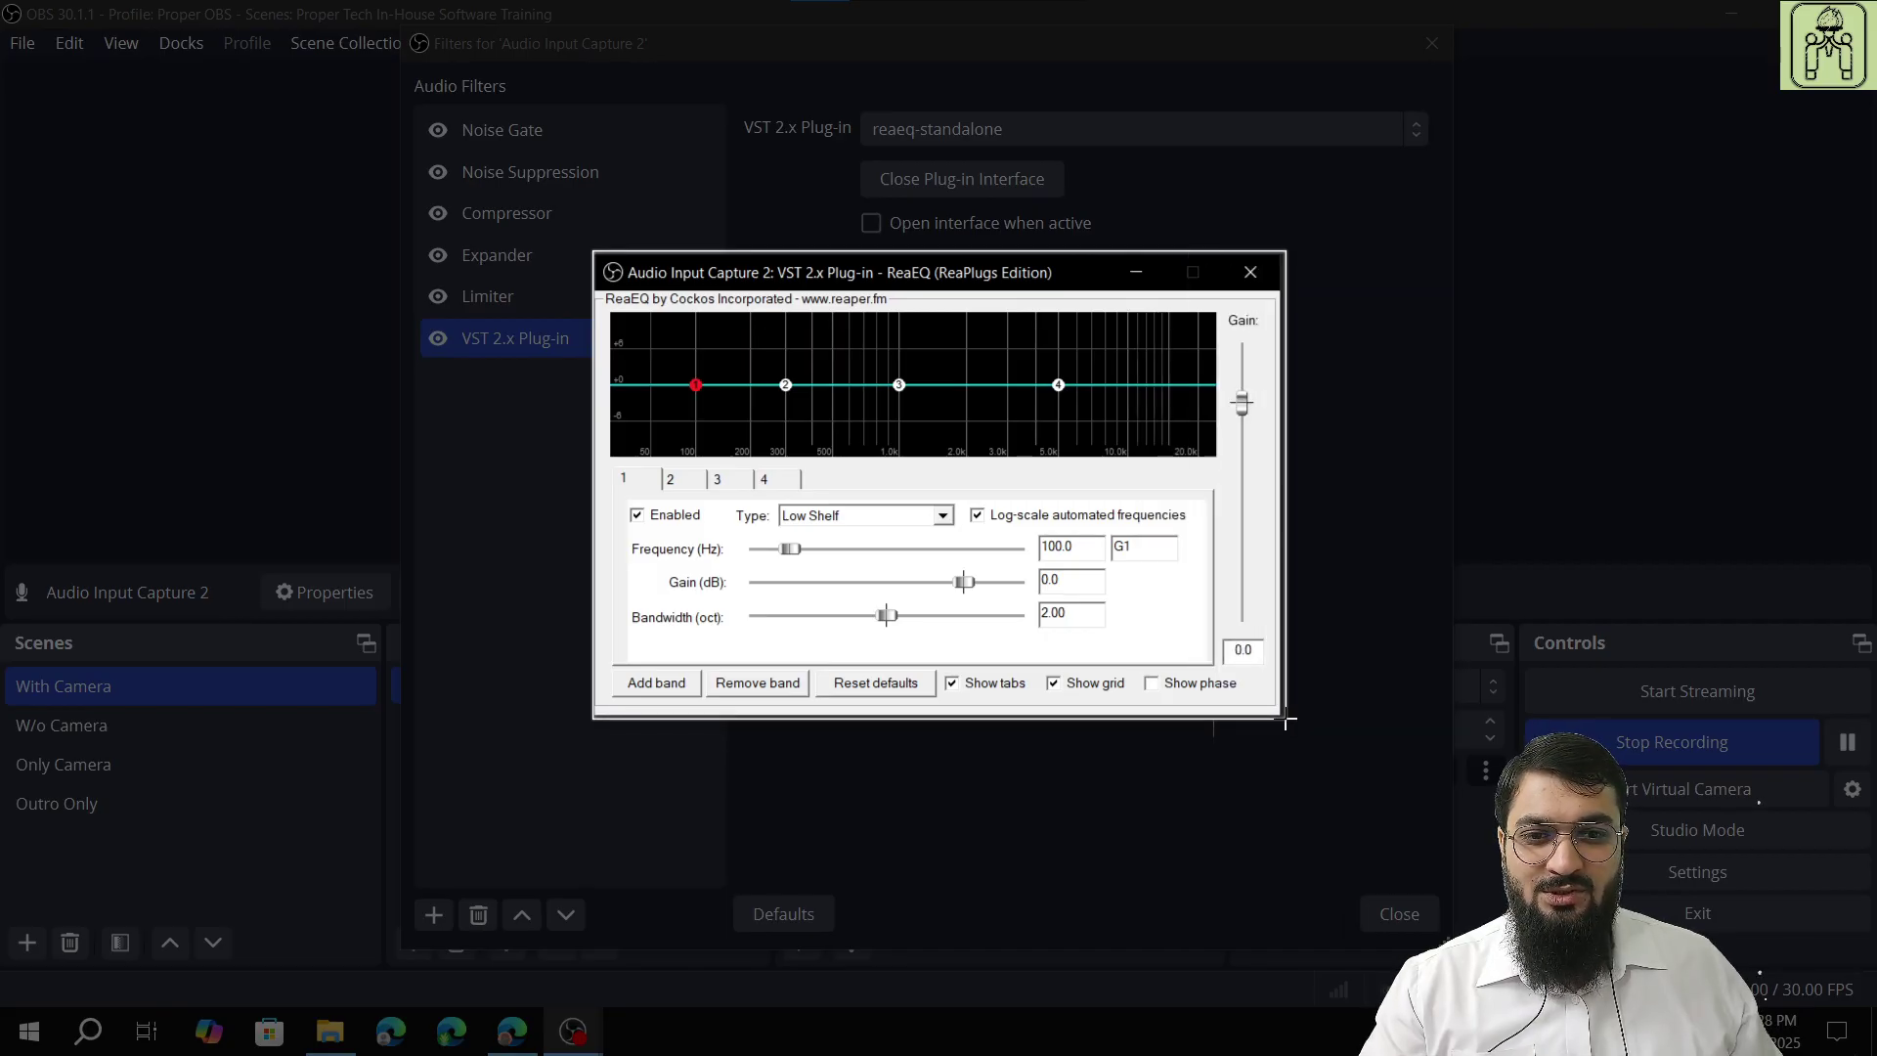
pyautogui.moveTo(1286, 722); pyautogui.dragTo(1280, 717)
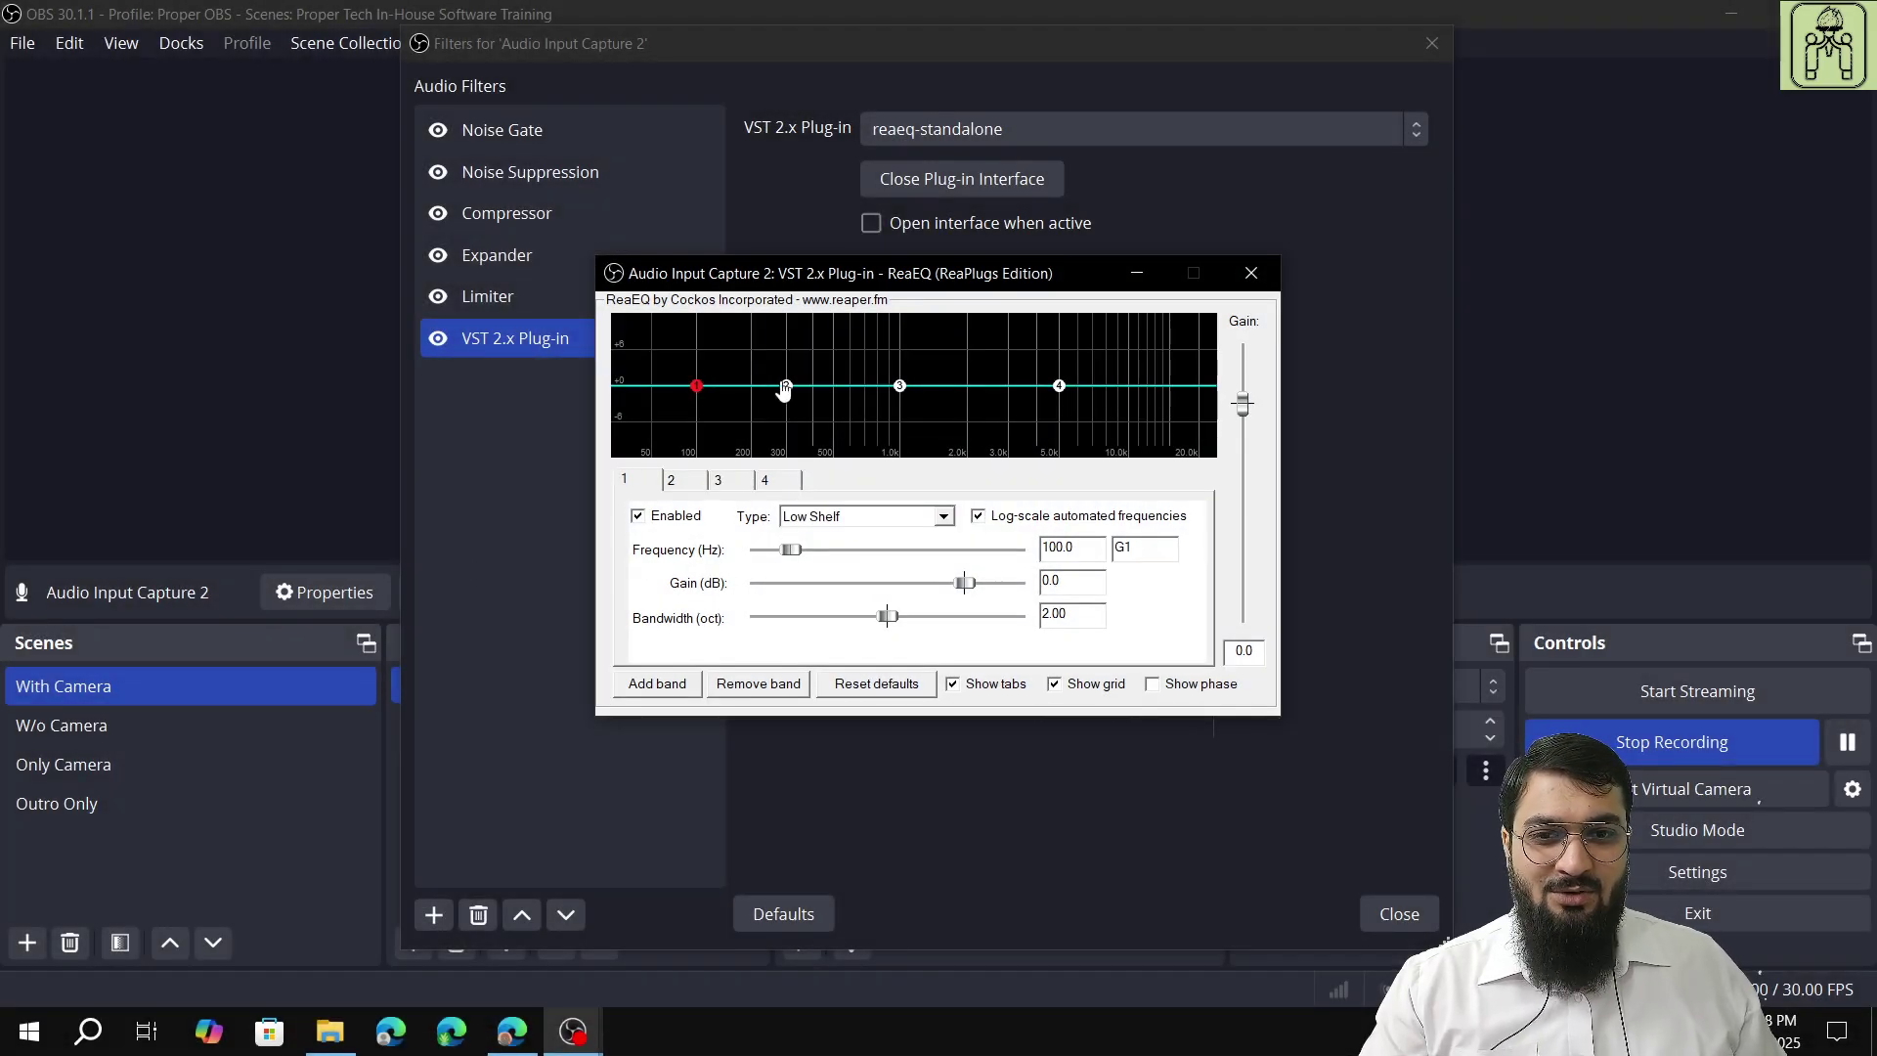
# Close ReaEQ, disable the VST 2.x Plug-in filter, and close the microphone's filters.
pyautogui.click(1295, 677)
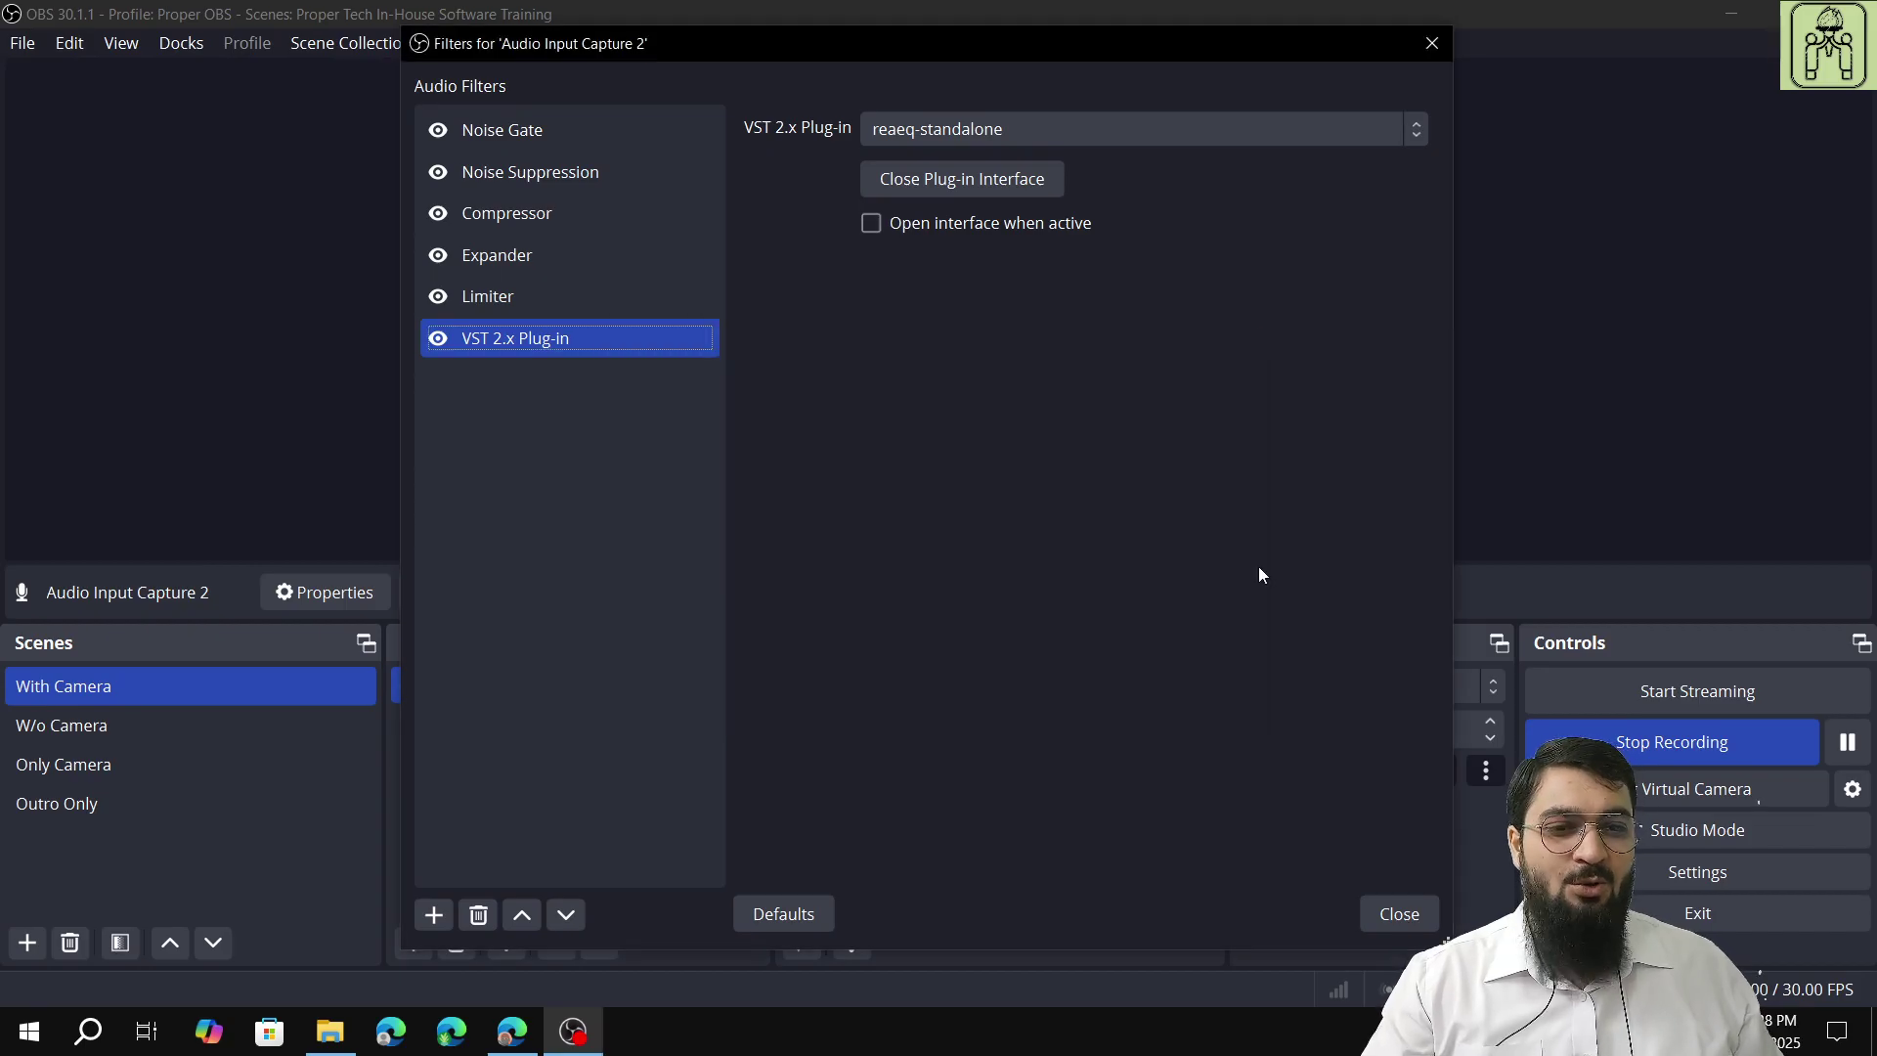
pyautogui.click(438, 338)
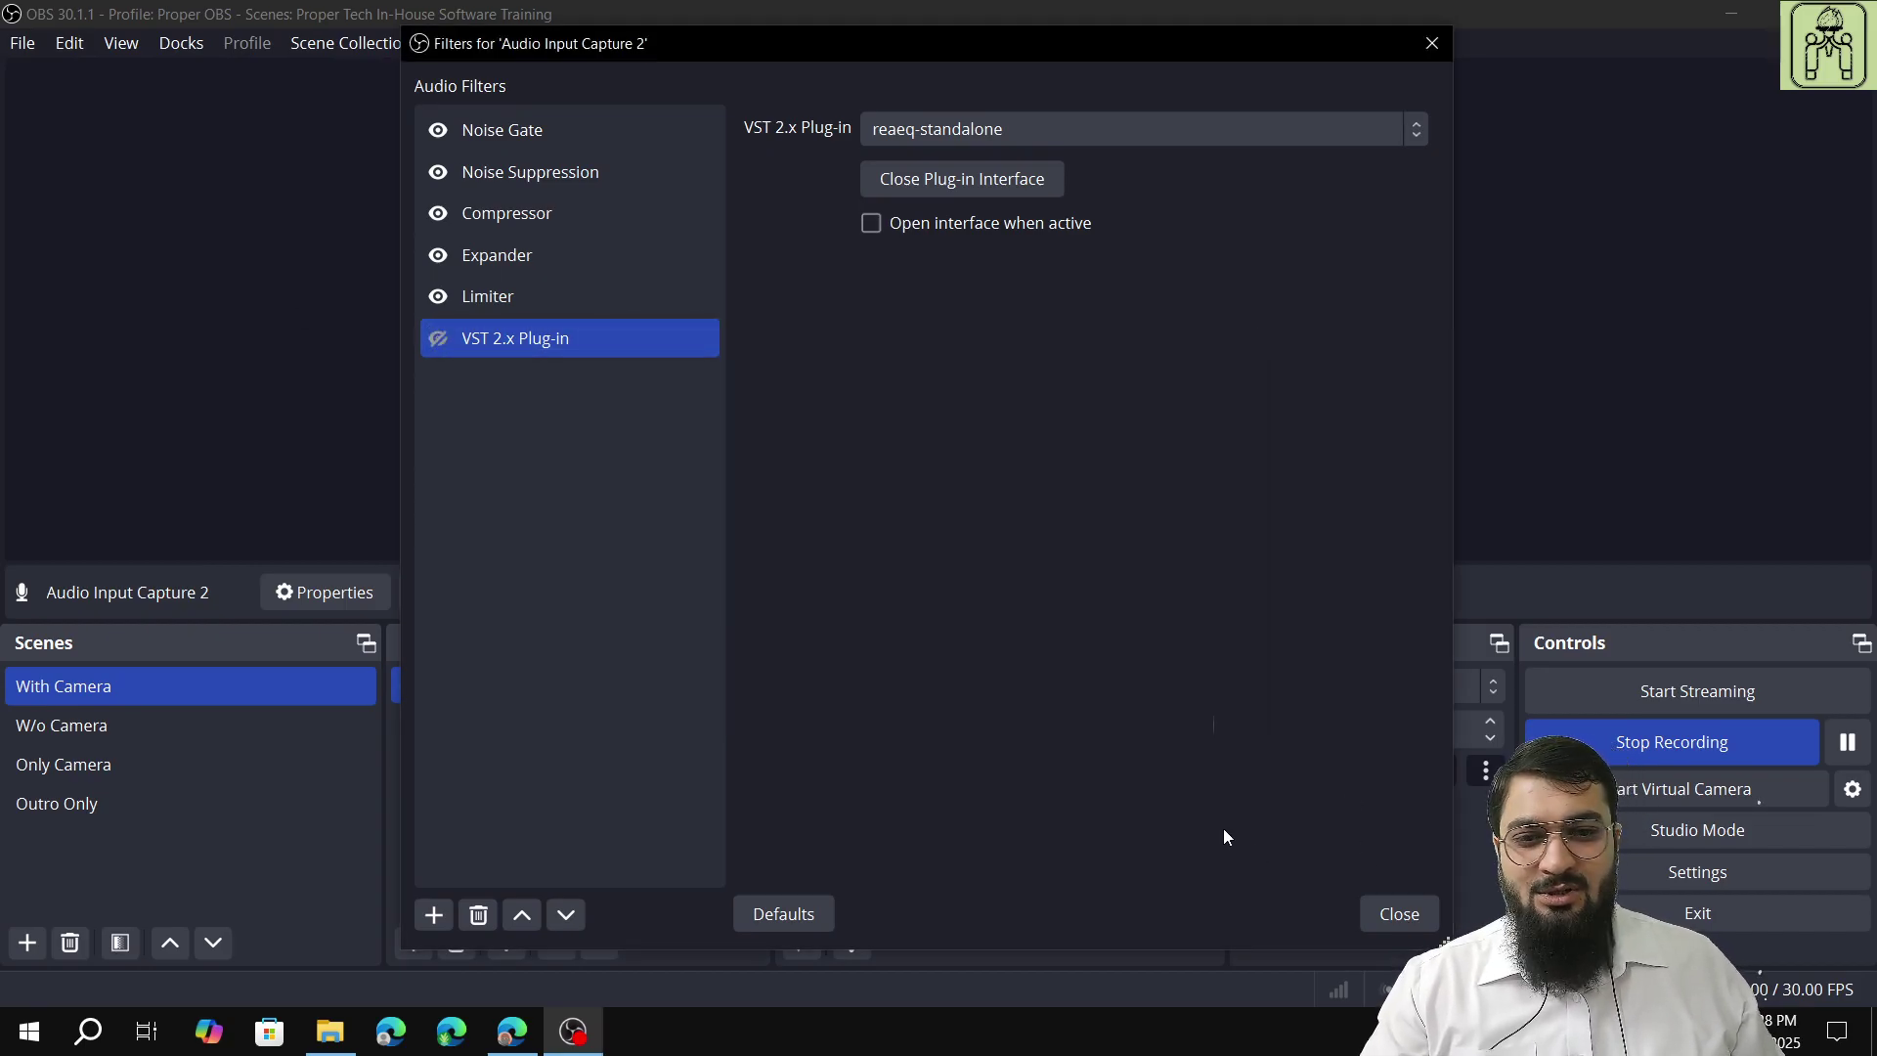
pyautogui.click(1429, 913)
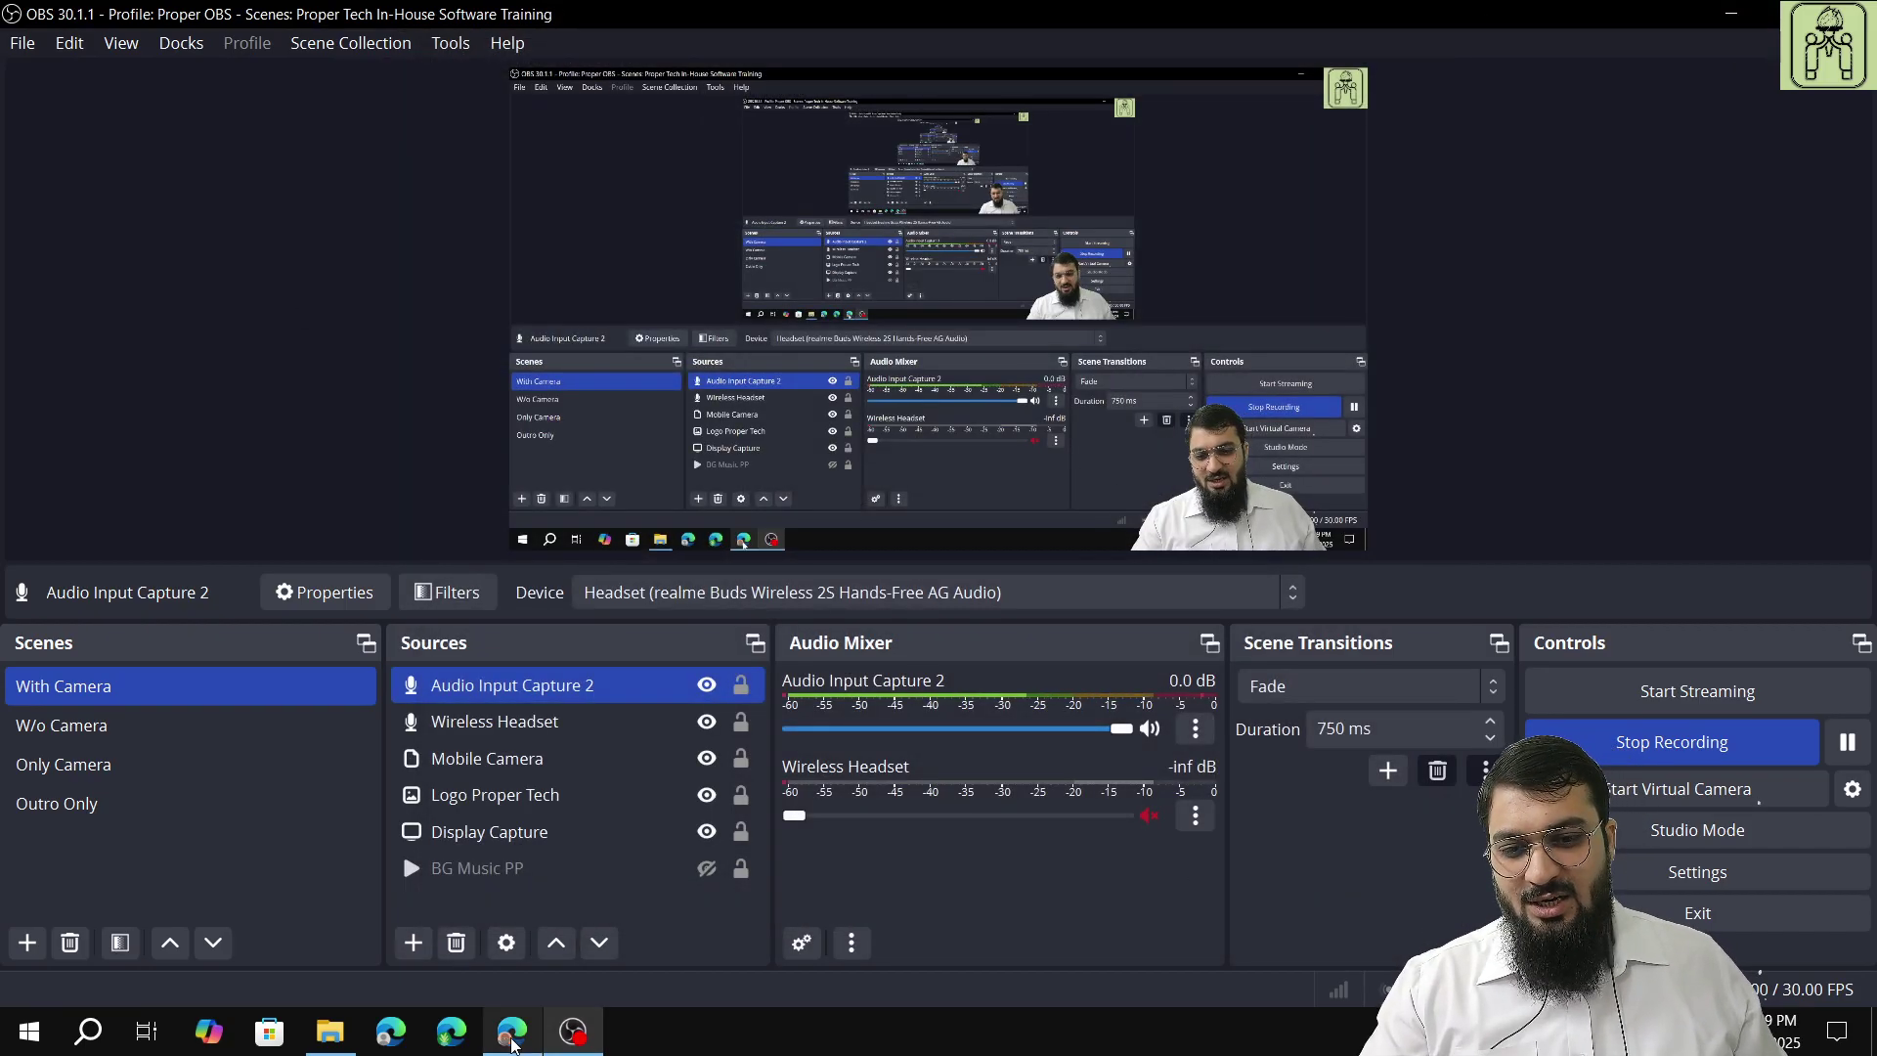
# Bring up and reload the ChatGPT tab in Edge, dismissing the new-feature tip.
pyautogui.click(512, 1042)
pyautogui.click(792, 12)
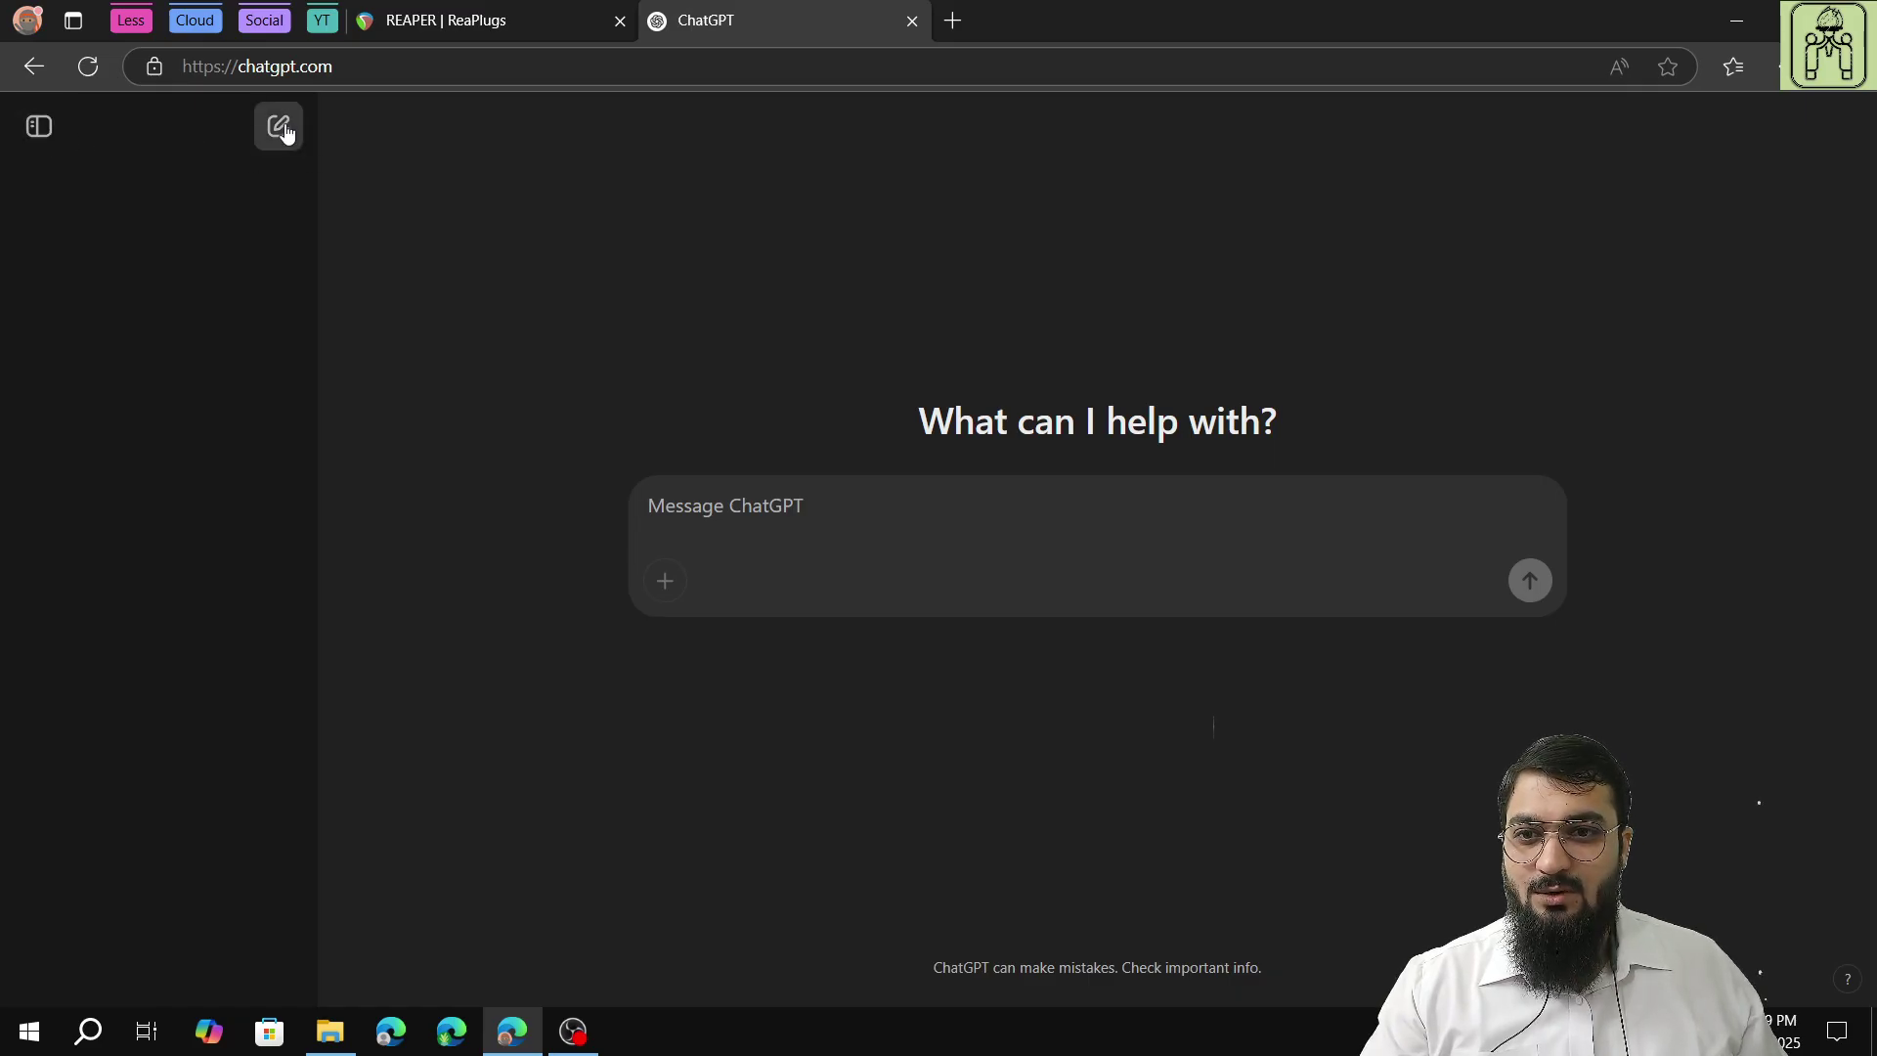
pyautogui.click(689, 66)
pyautogui.press('Return')
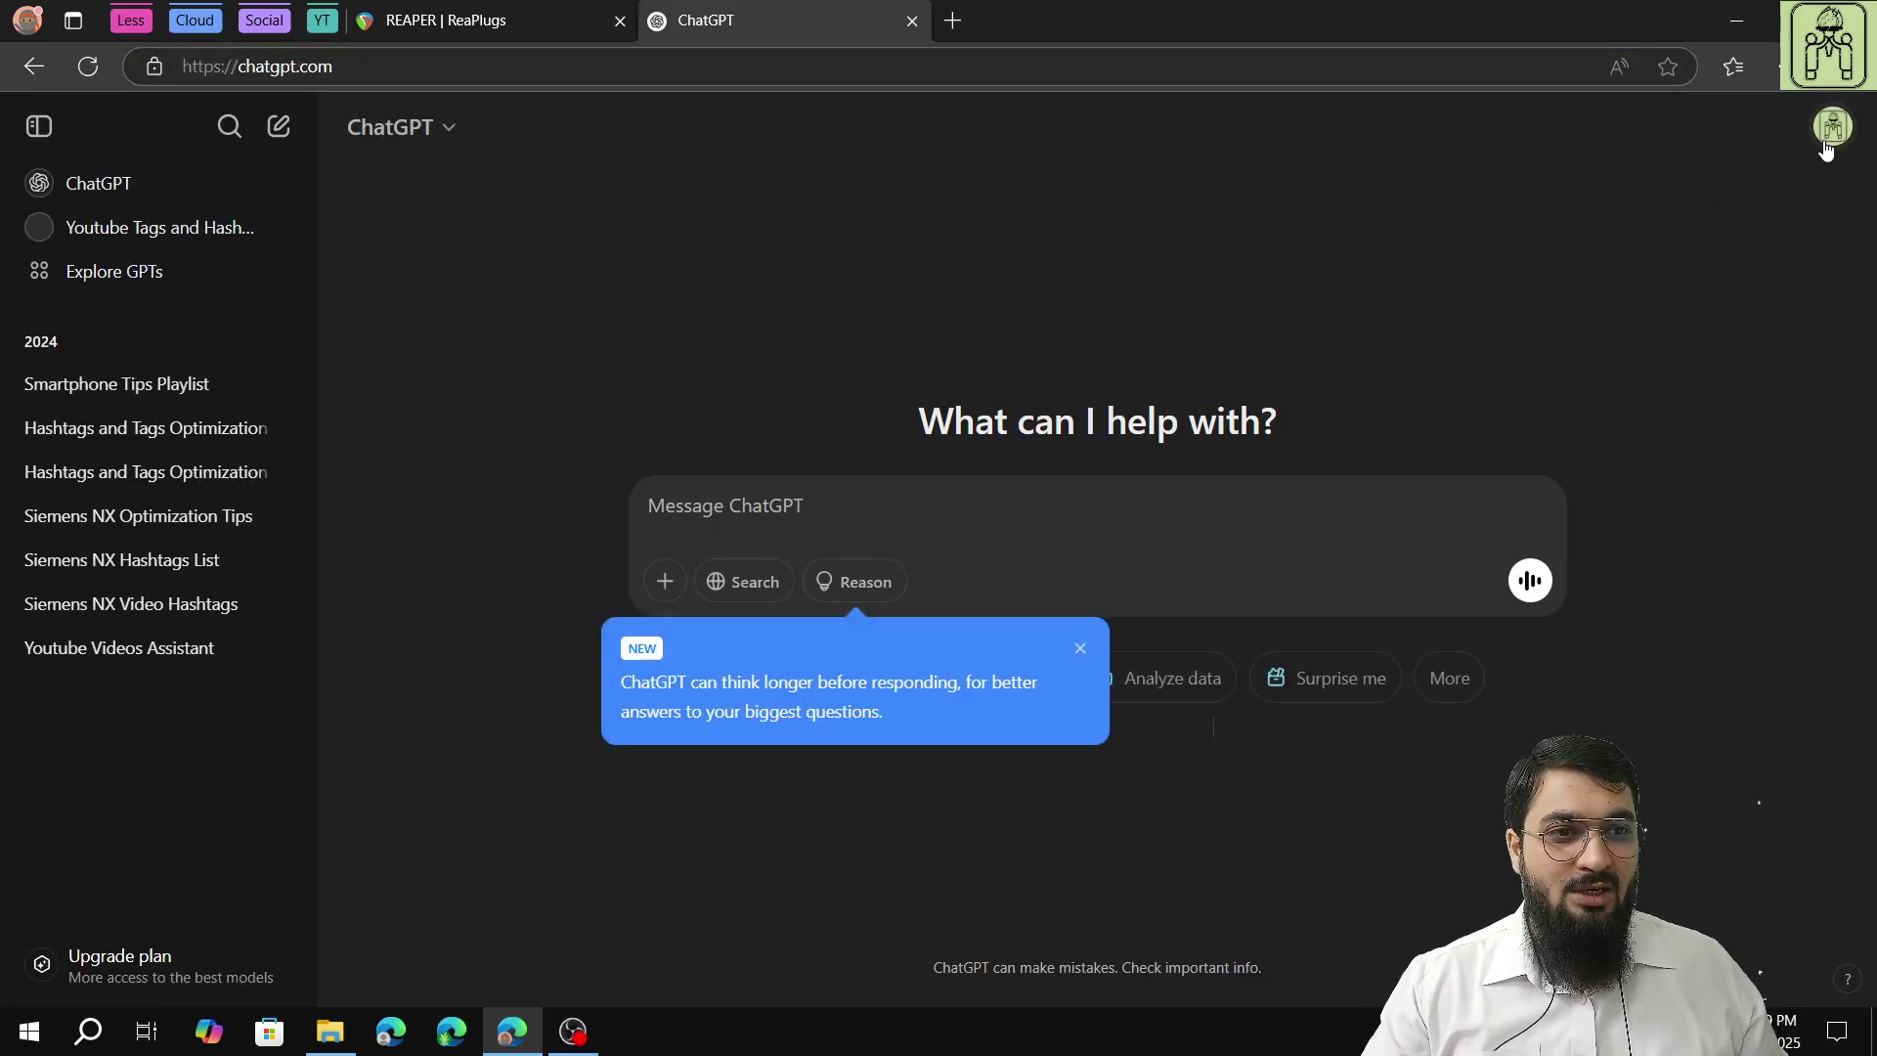
pyautogui.click(1081, 649)
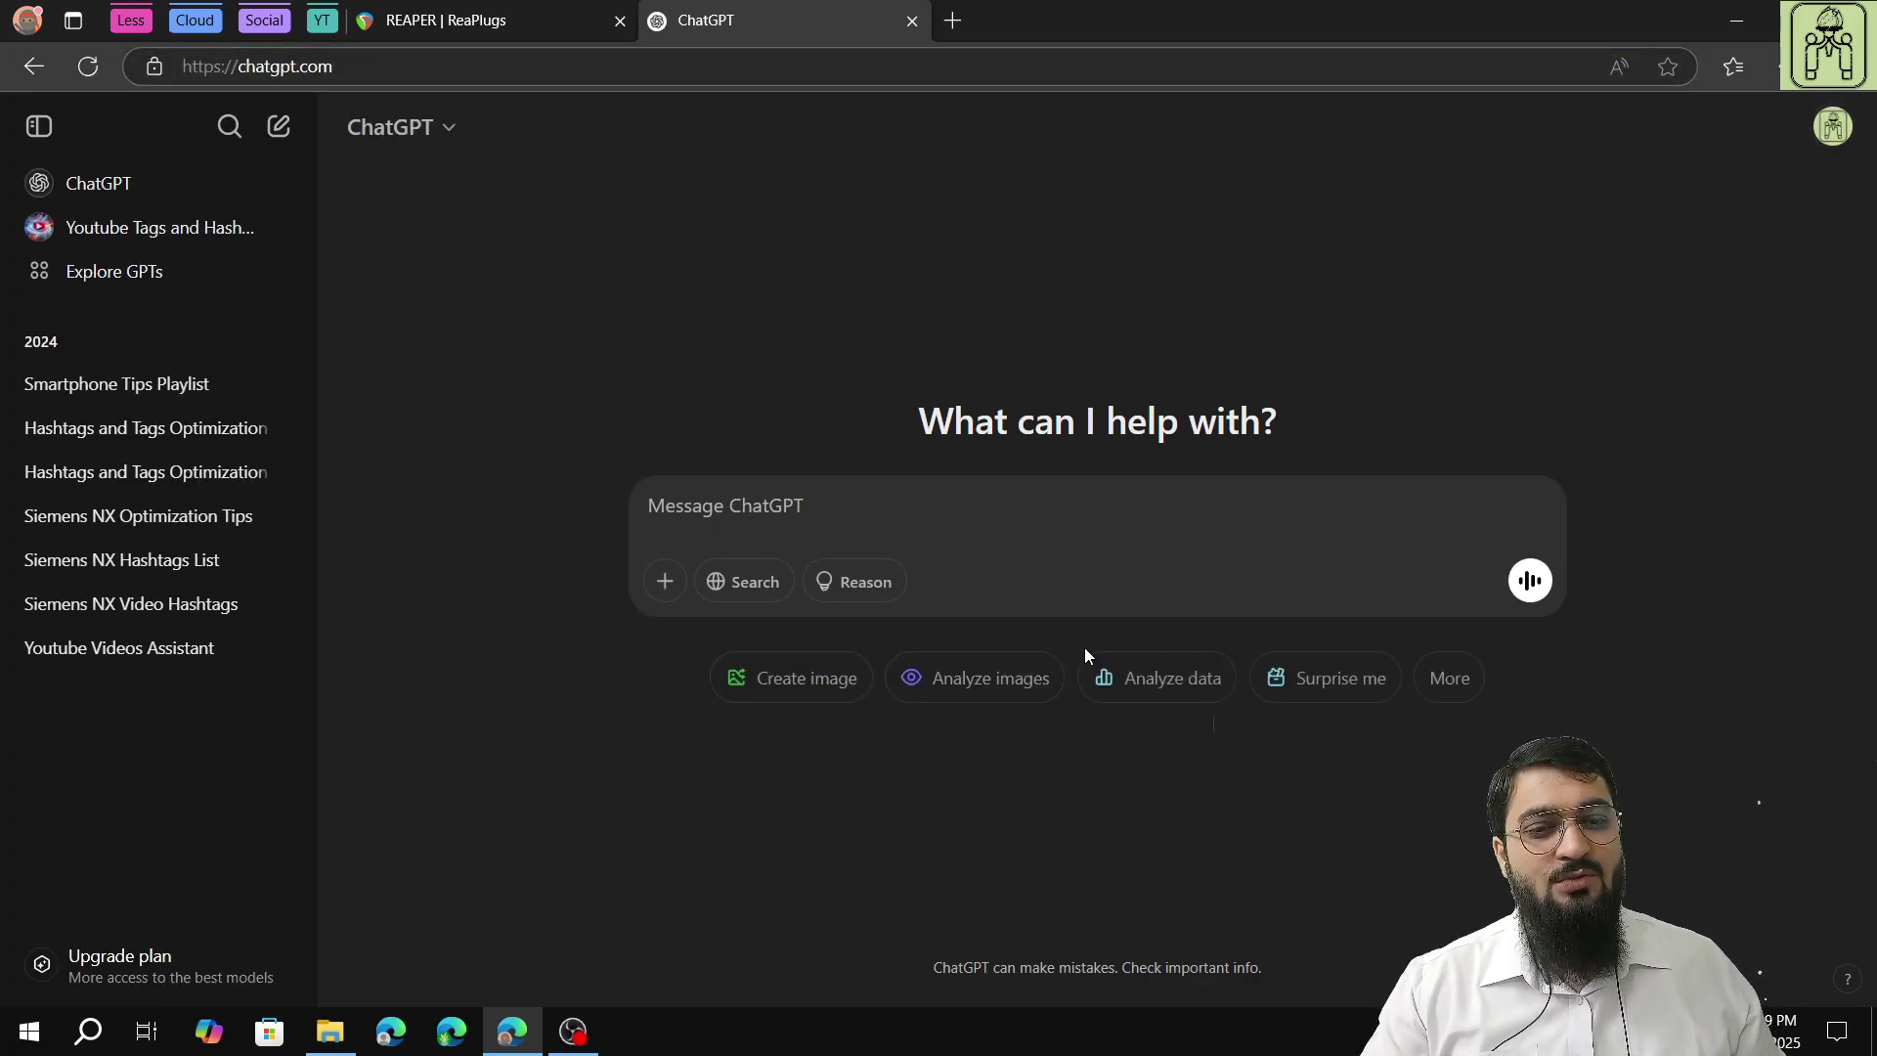
pyautogui.click(911, 492)
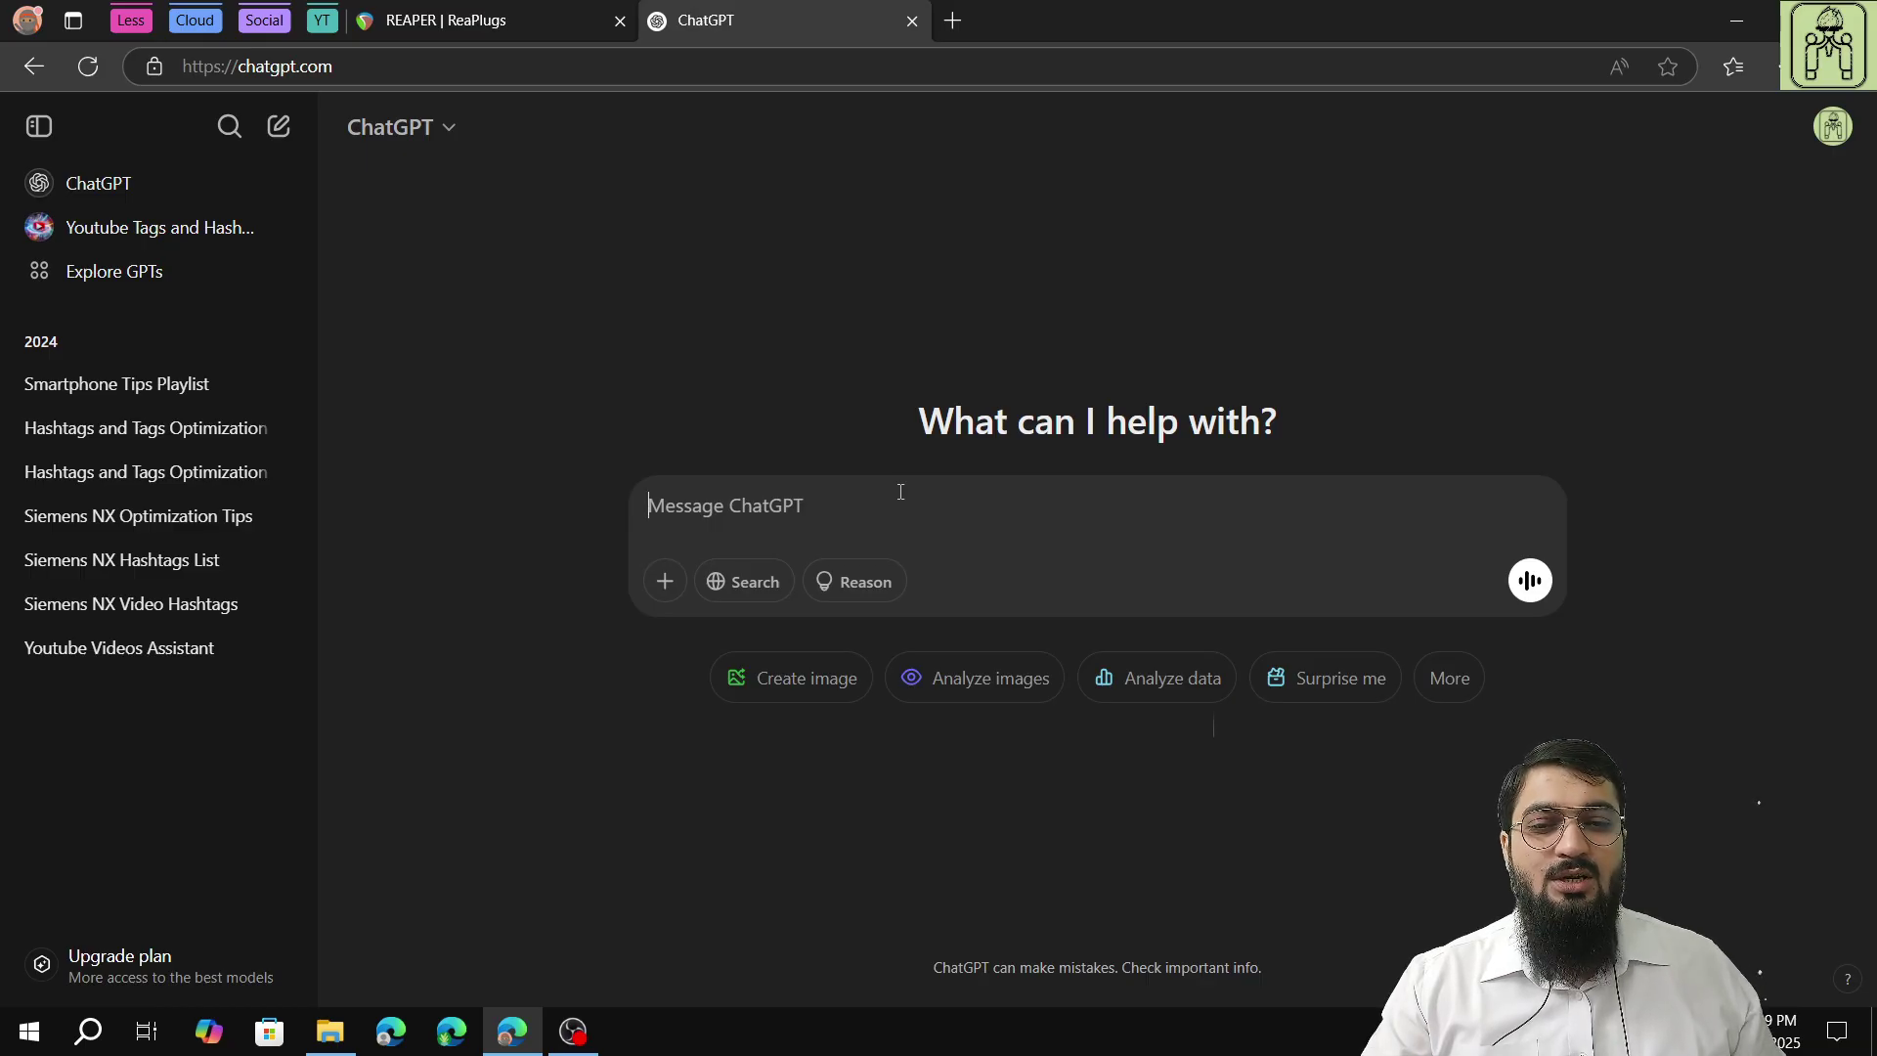
# Upload For ChatGPT to Analyse my Voice.mp4 from Desktop's OBS Raw Video folder.
pyautogui.click(658, 582)
pyautogui.click(709, 515)
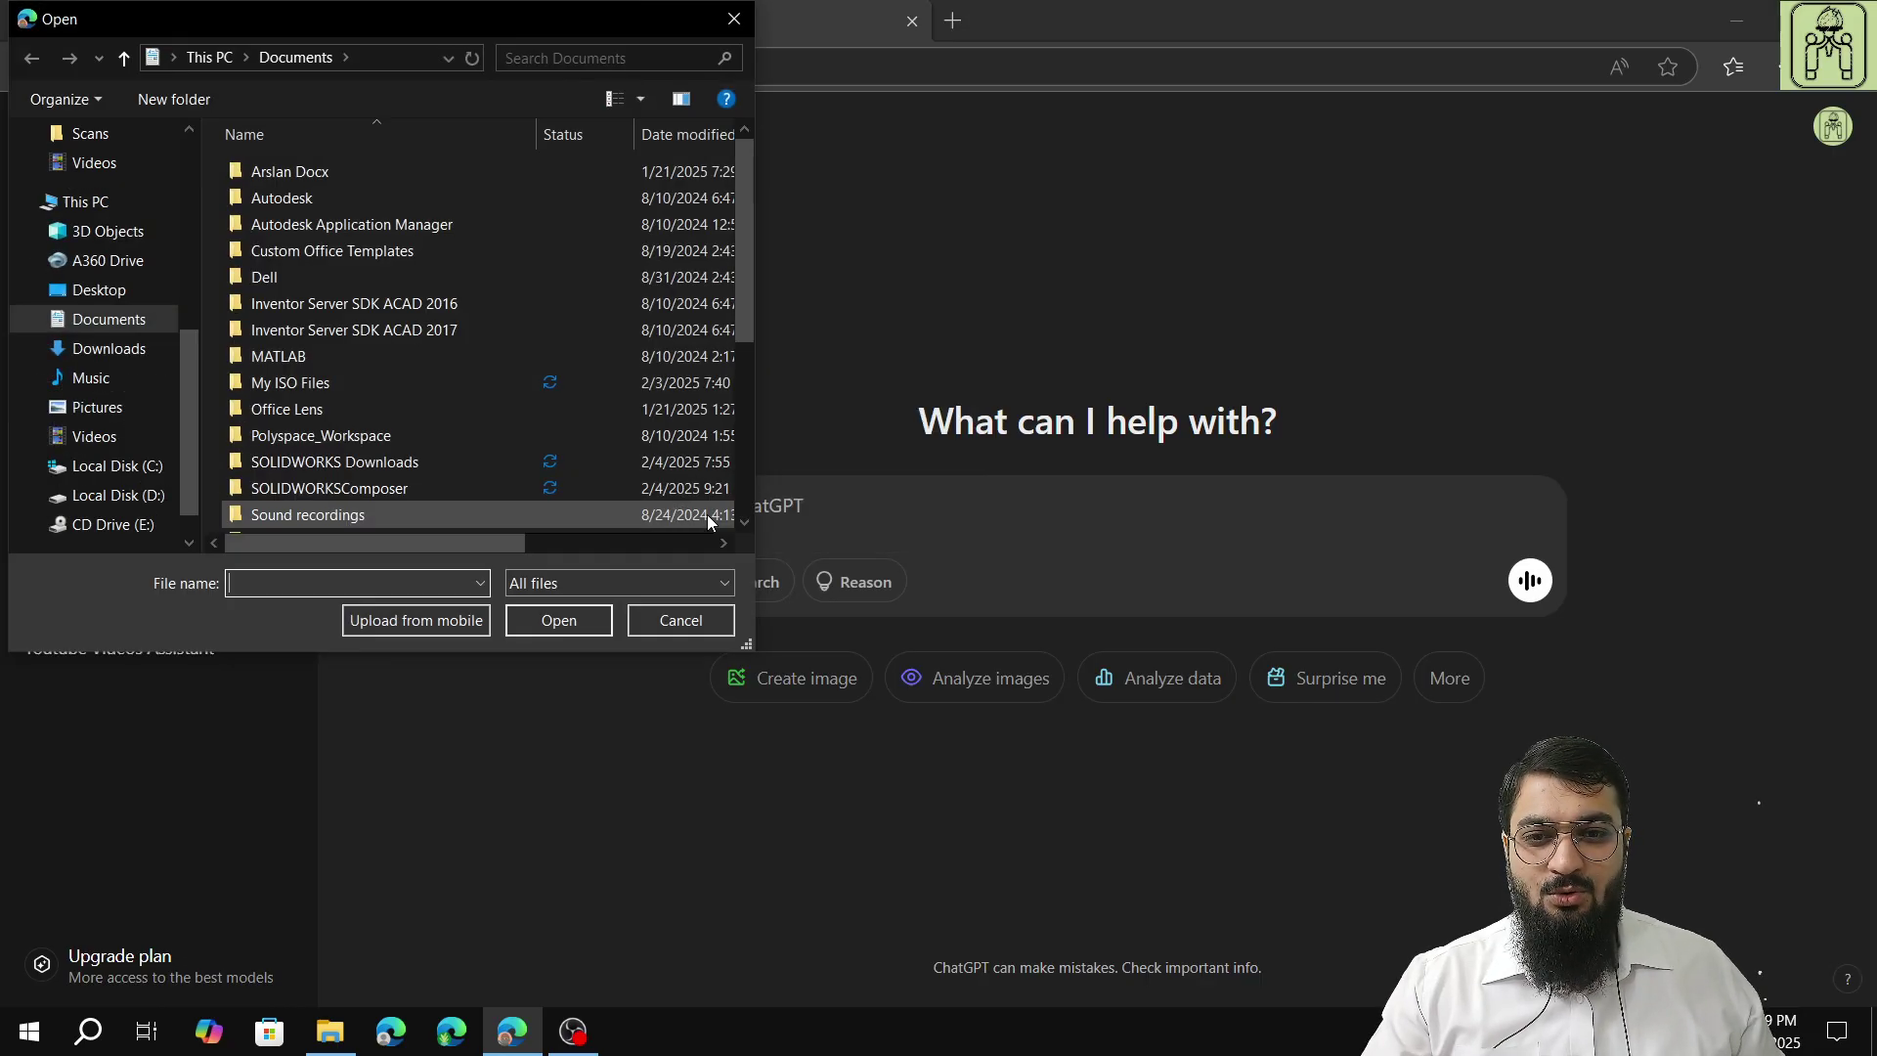
pyautogui.click(101, 291)
pyautogui.doubleClick(290, 355)
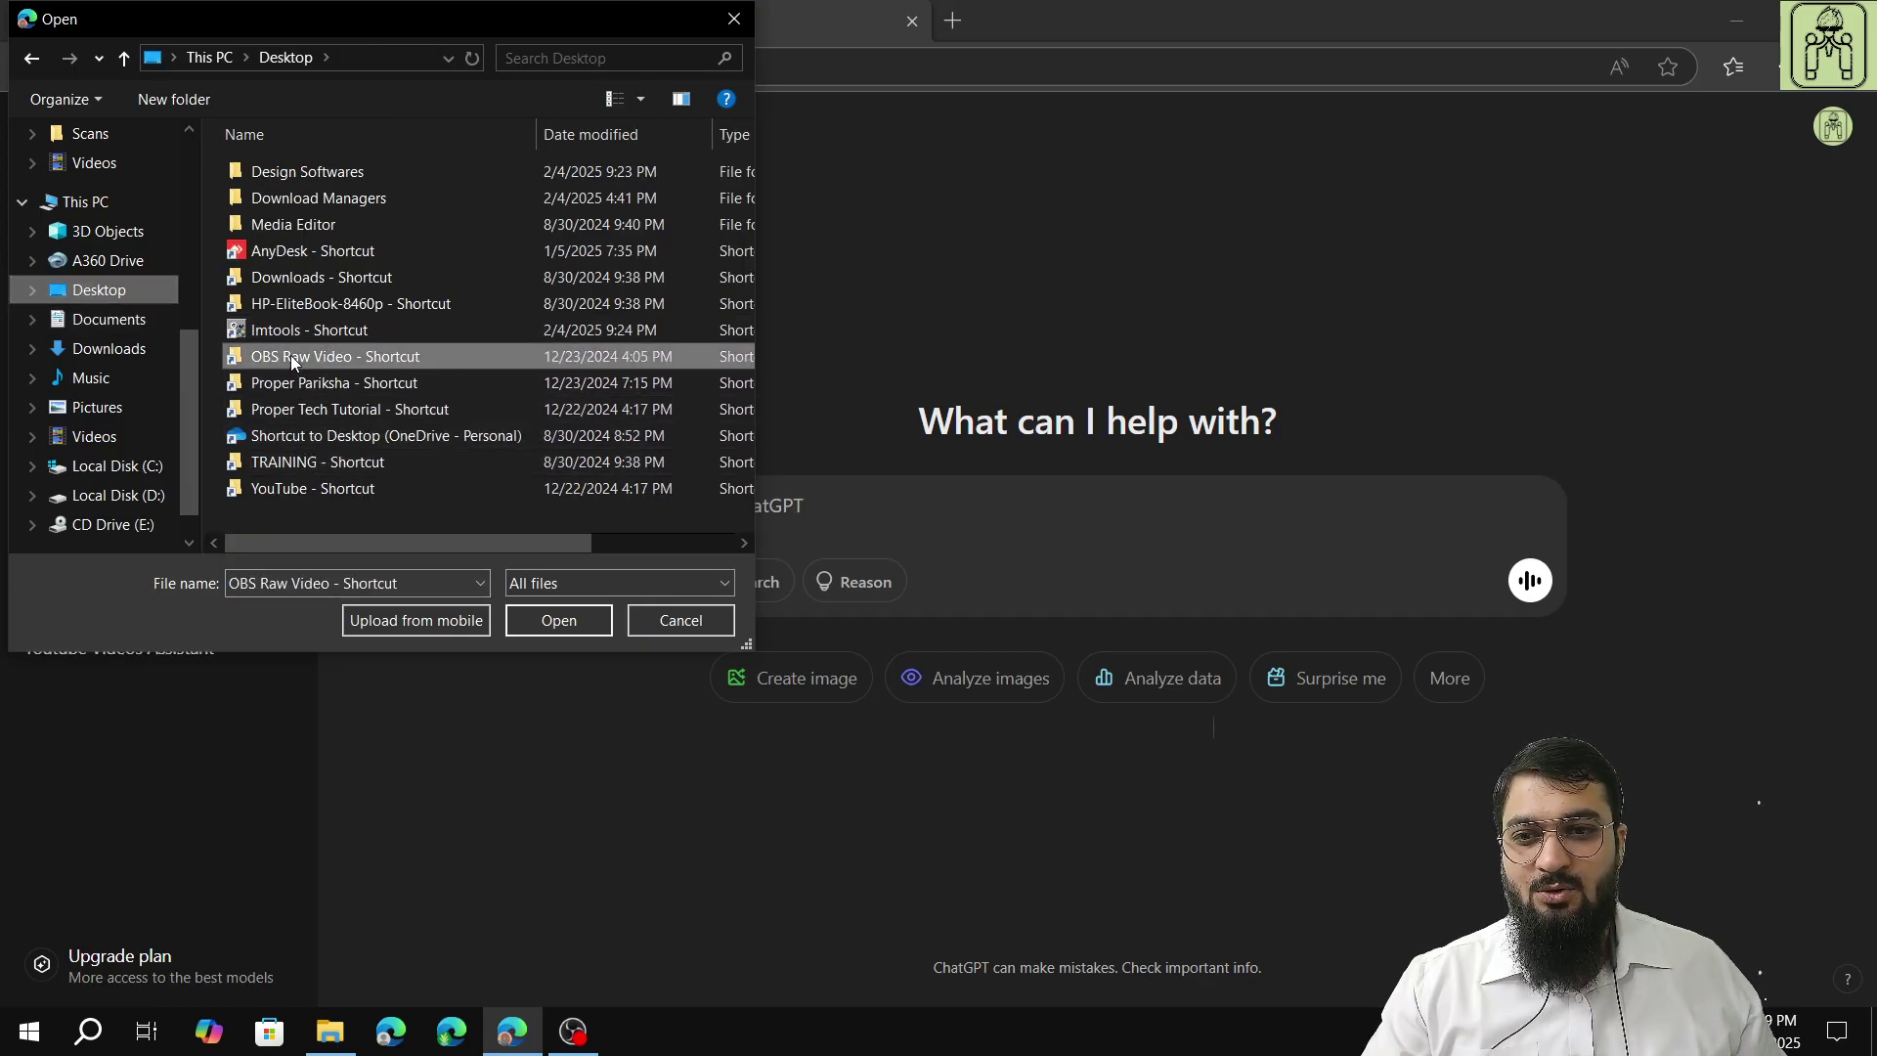
pyautogui.scroll(-3, 483, 378)
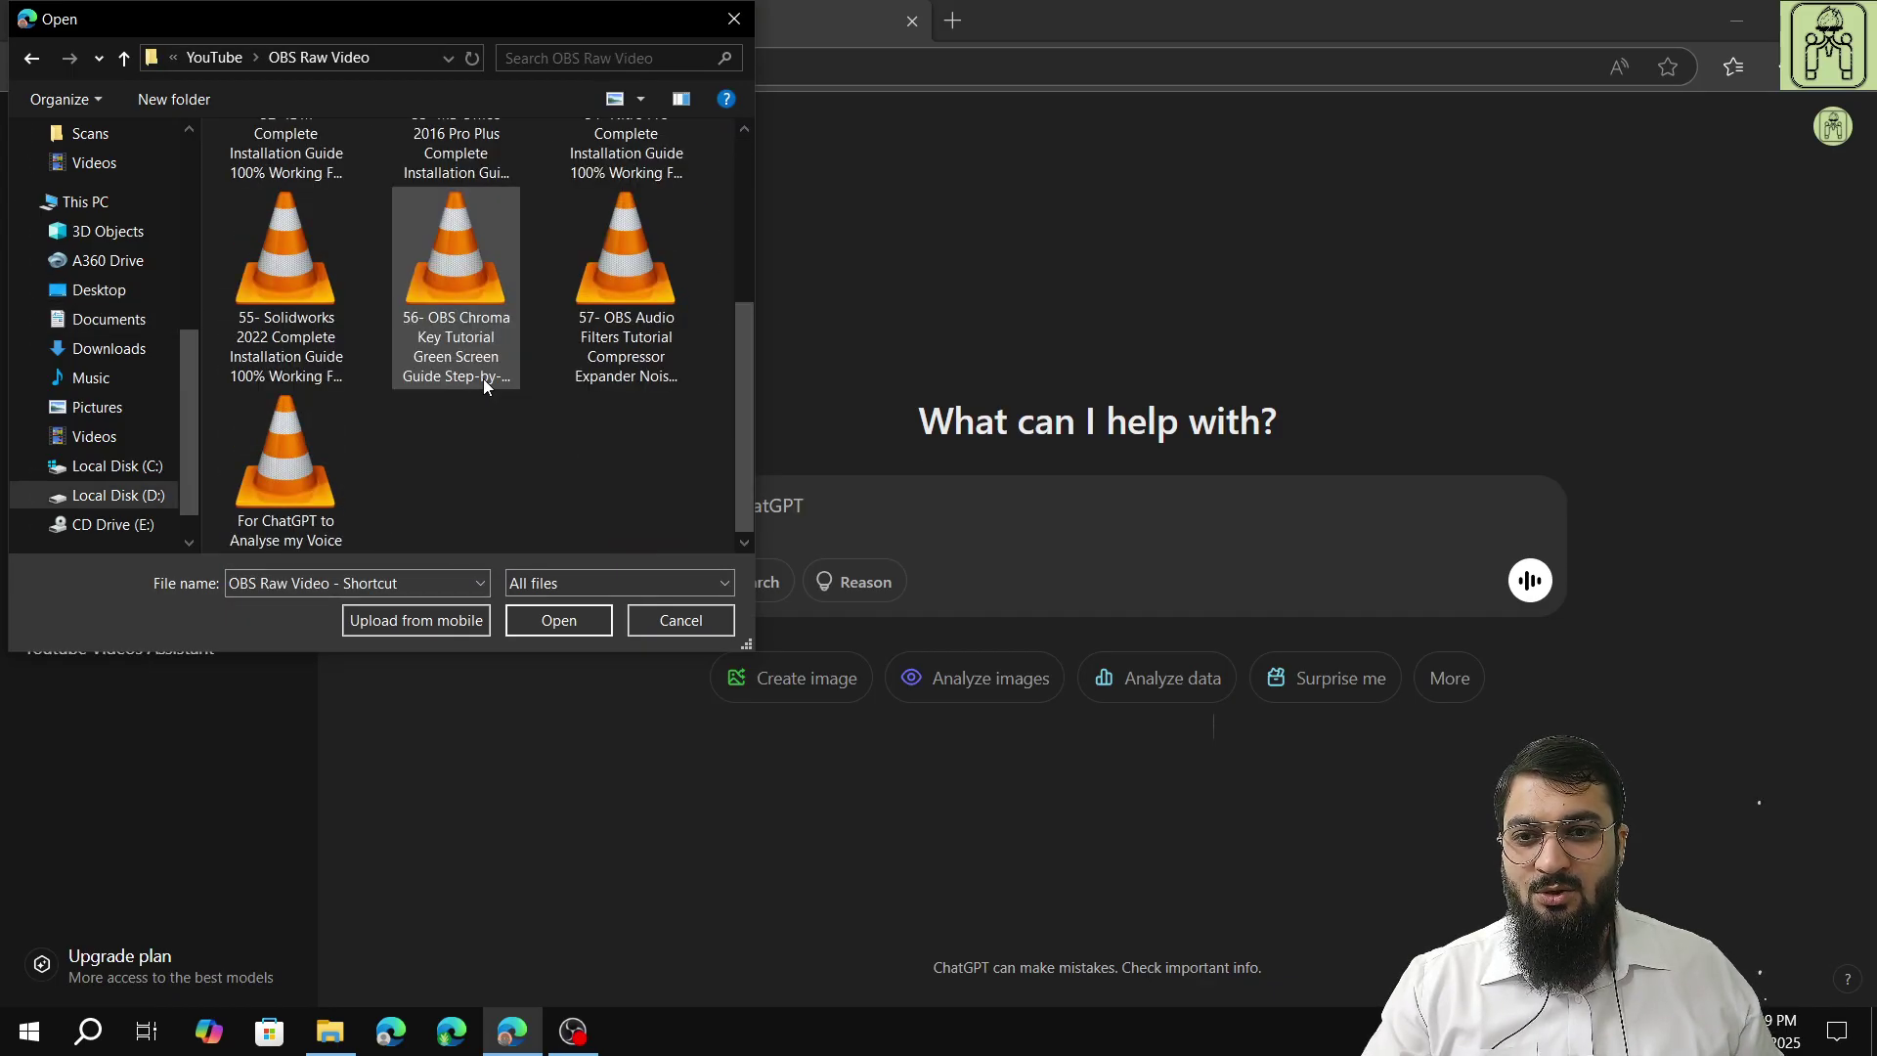
pyautogui.doubleClick(319, 498)
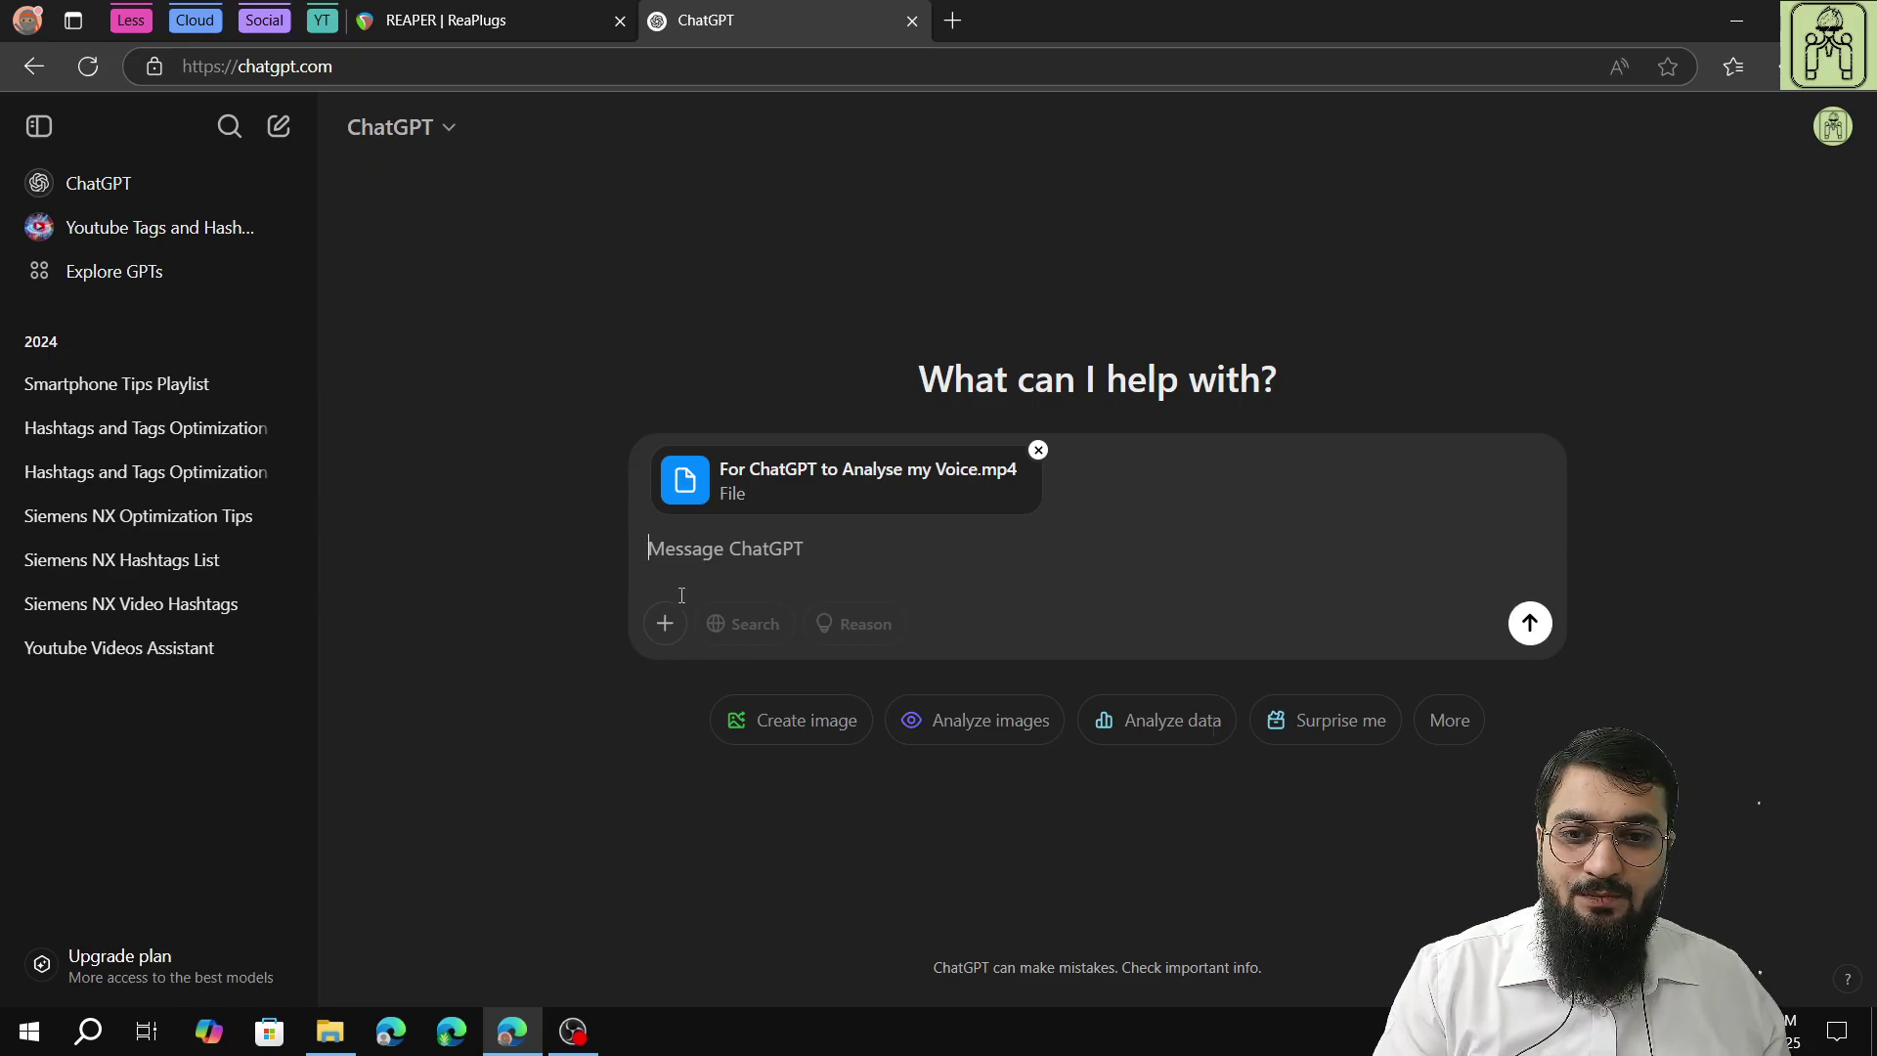
# Paste the equaliser screenshot and type 'I have attached my audio as a .mp4 file for you'.
pyautogui.rightClick(696, 541)
pyautogui.click(777, 730)
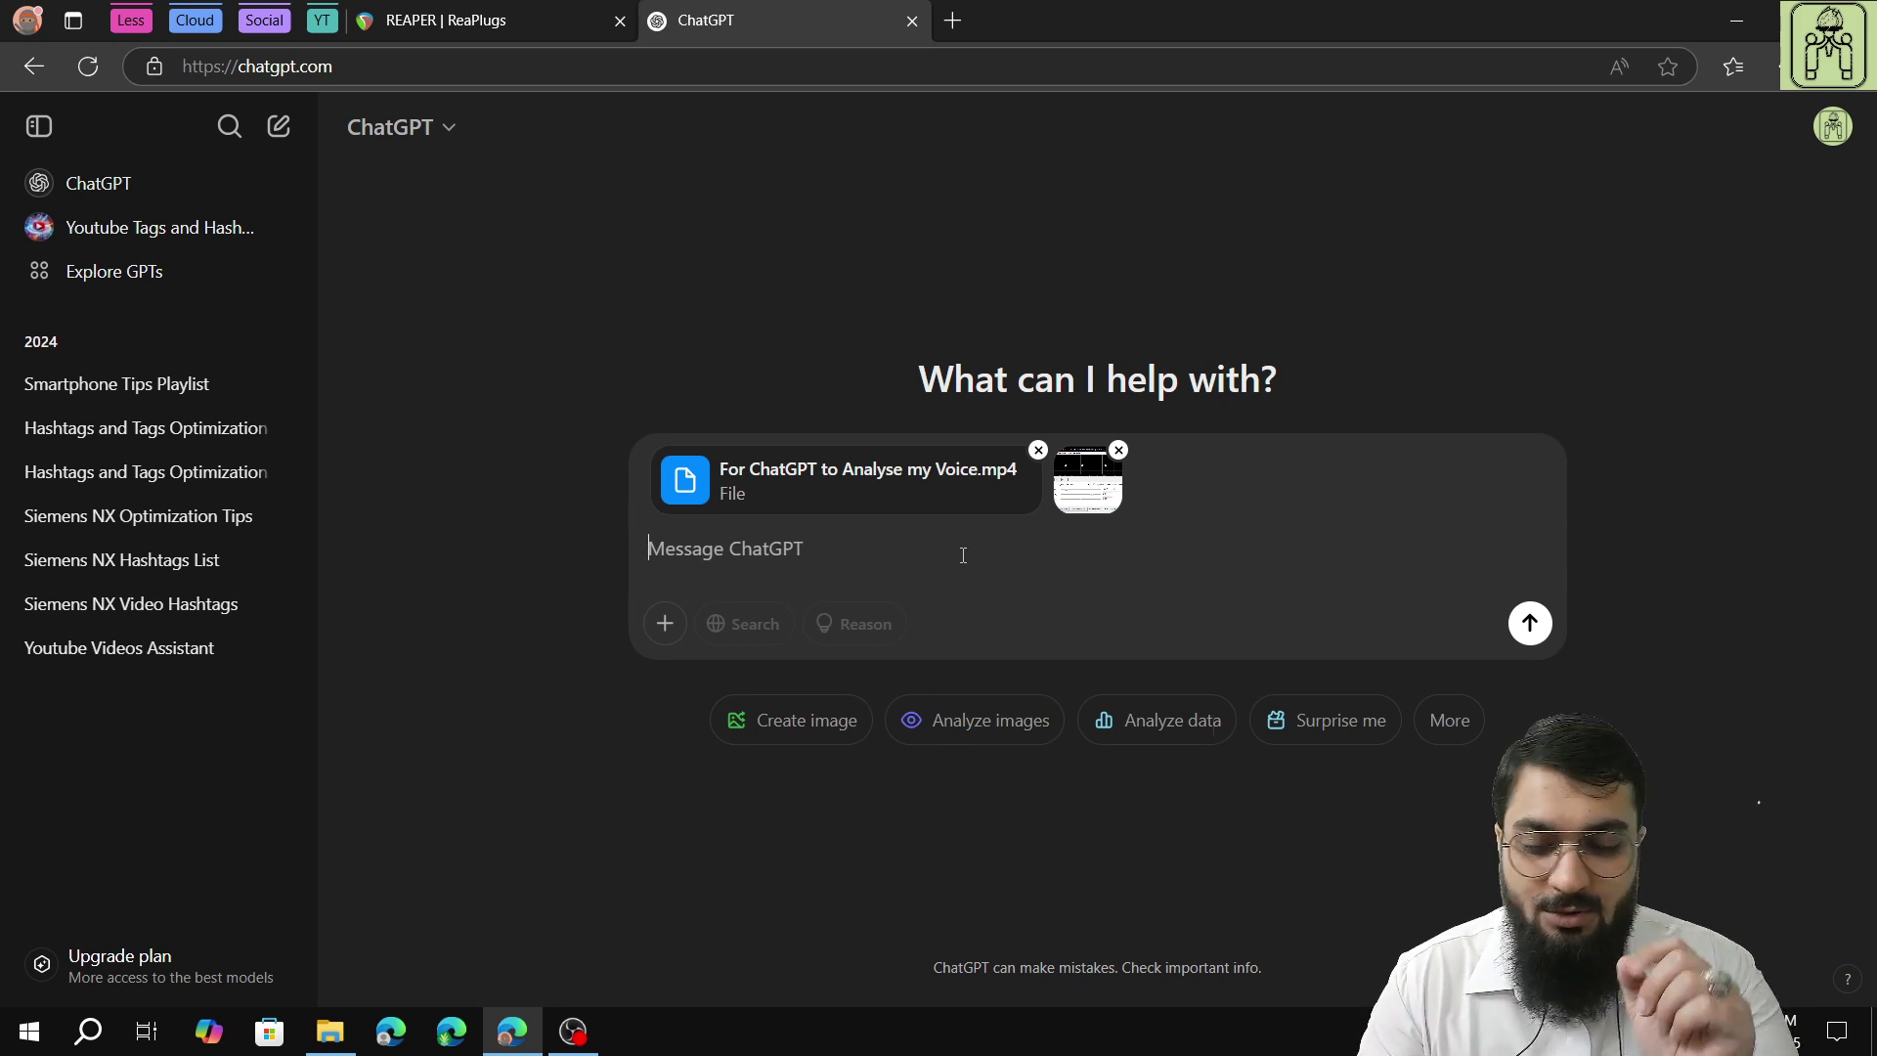
pyautogui.write('I have')
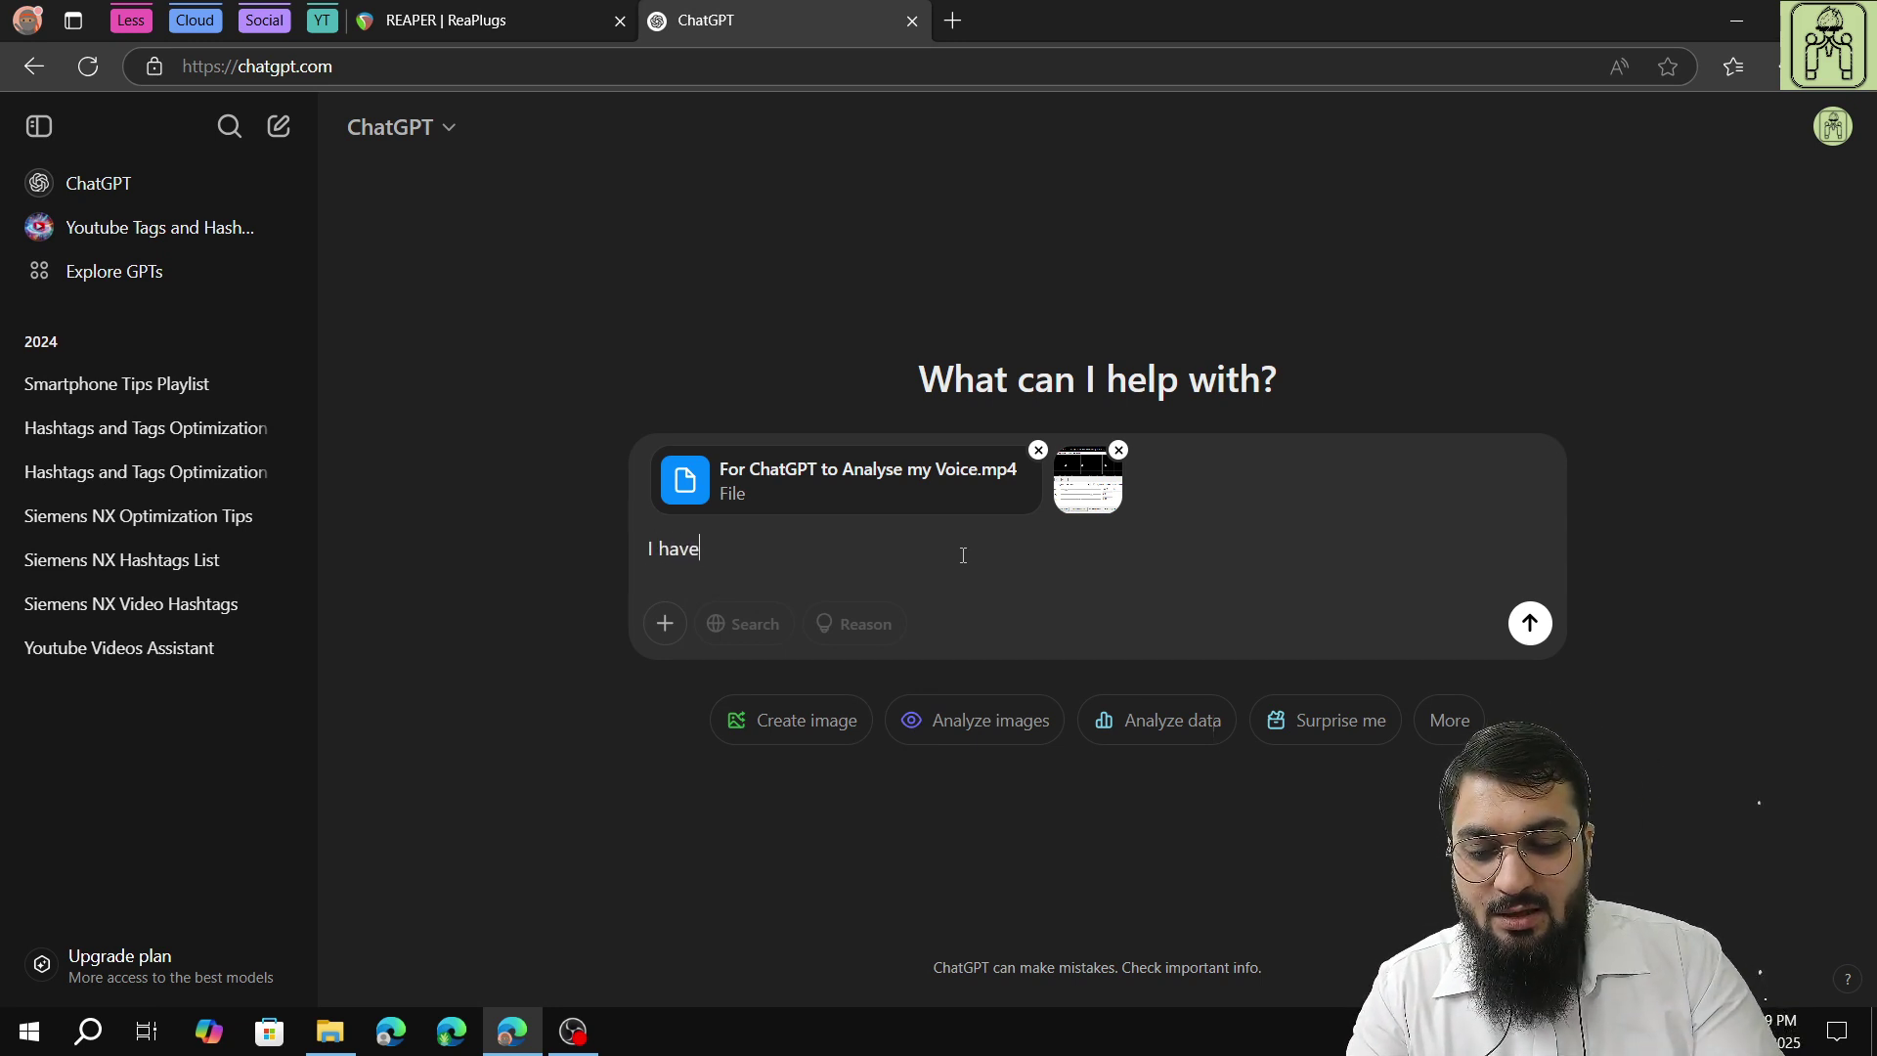
pyautogui.write(' attached')
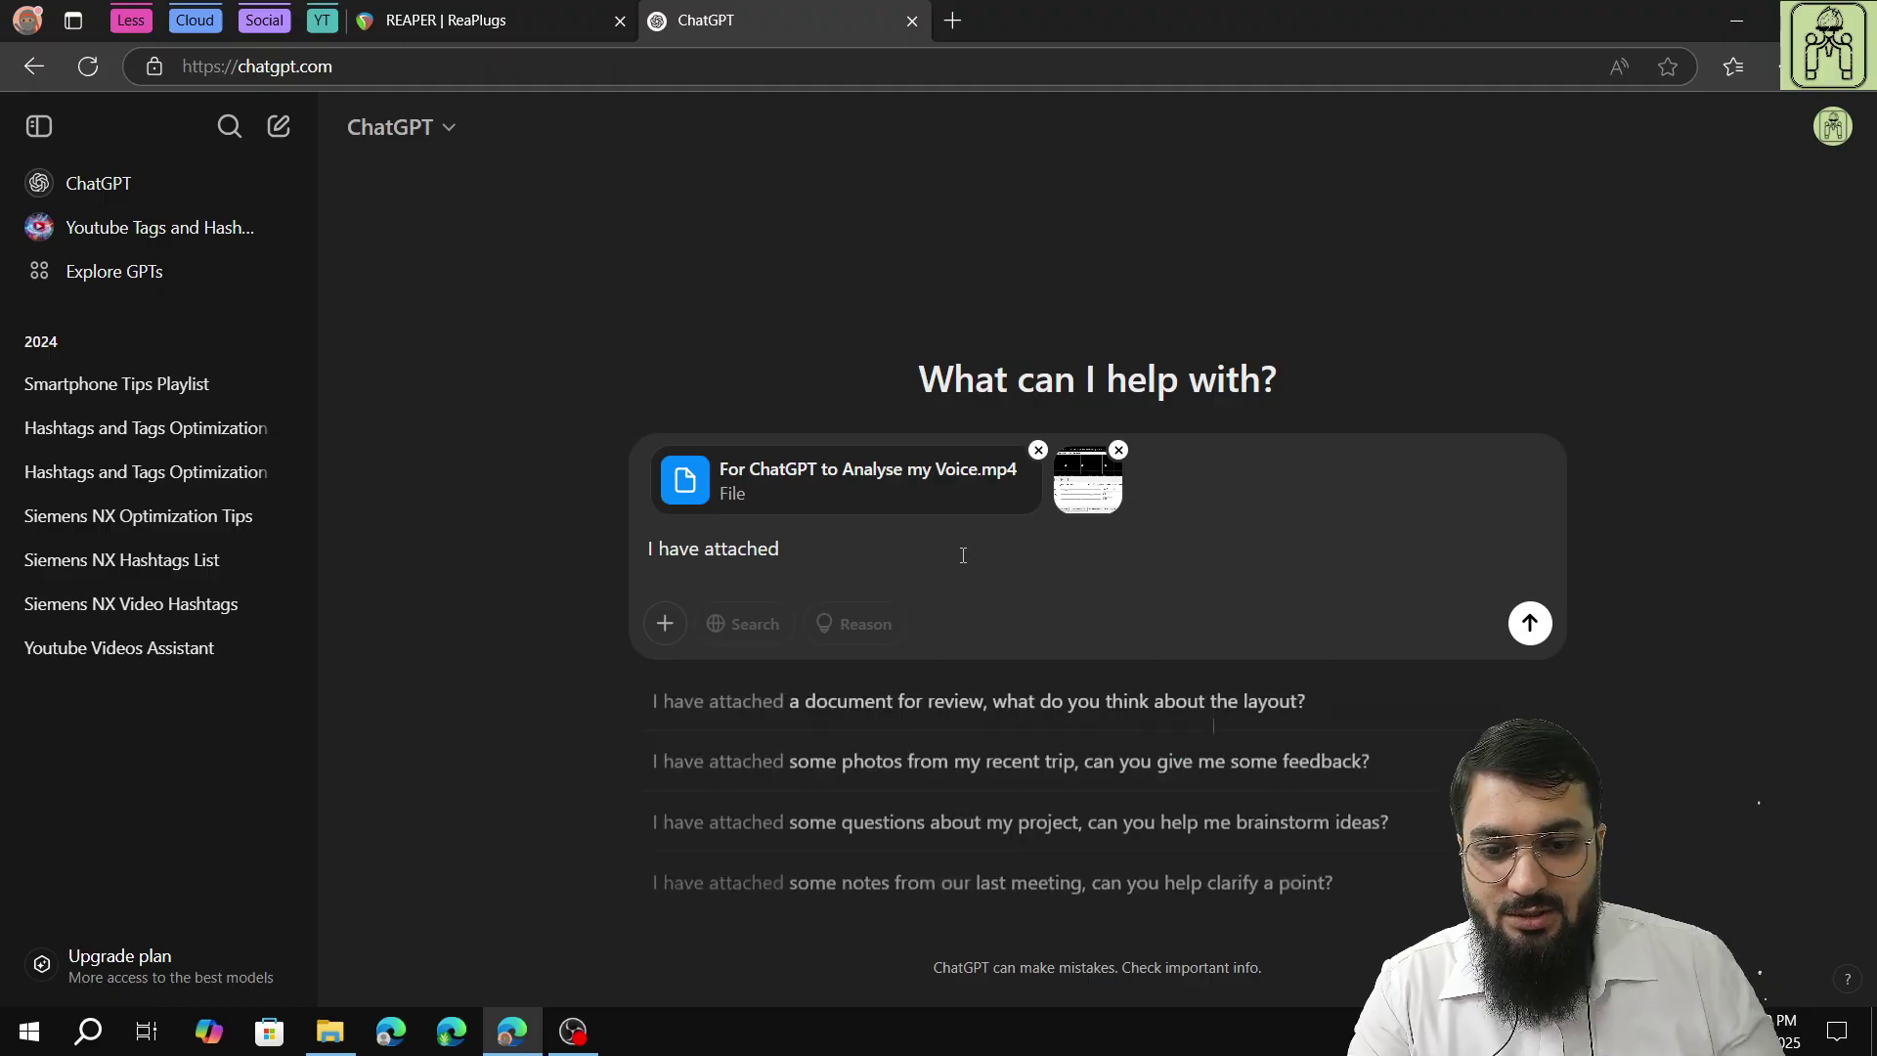
pyautogui.click(573, 1031)
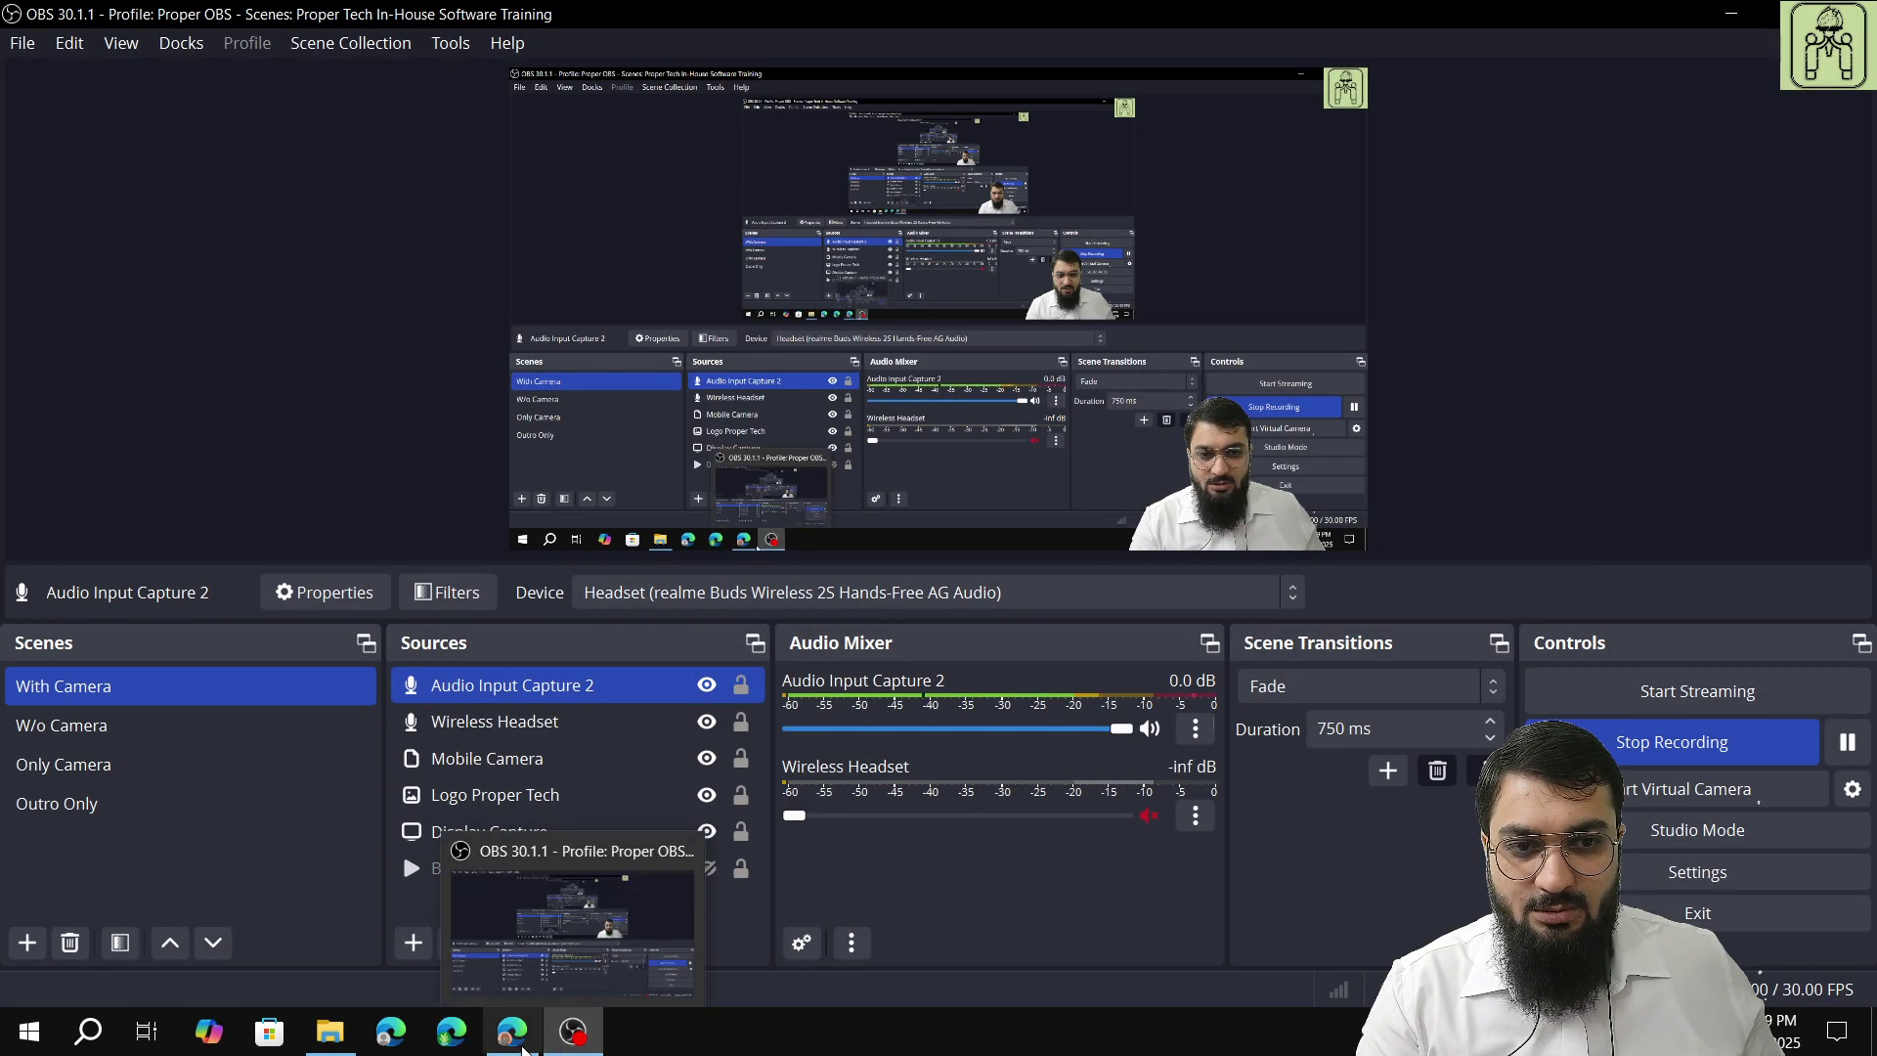
pyautogui.click(512, 1032)
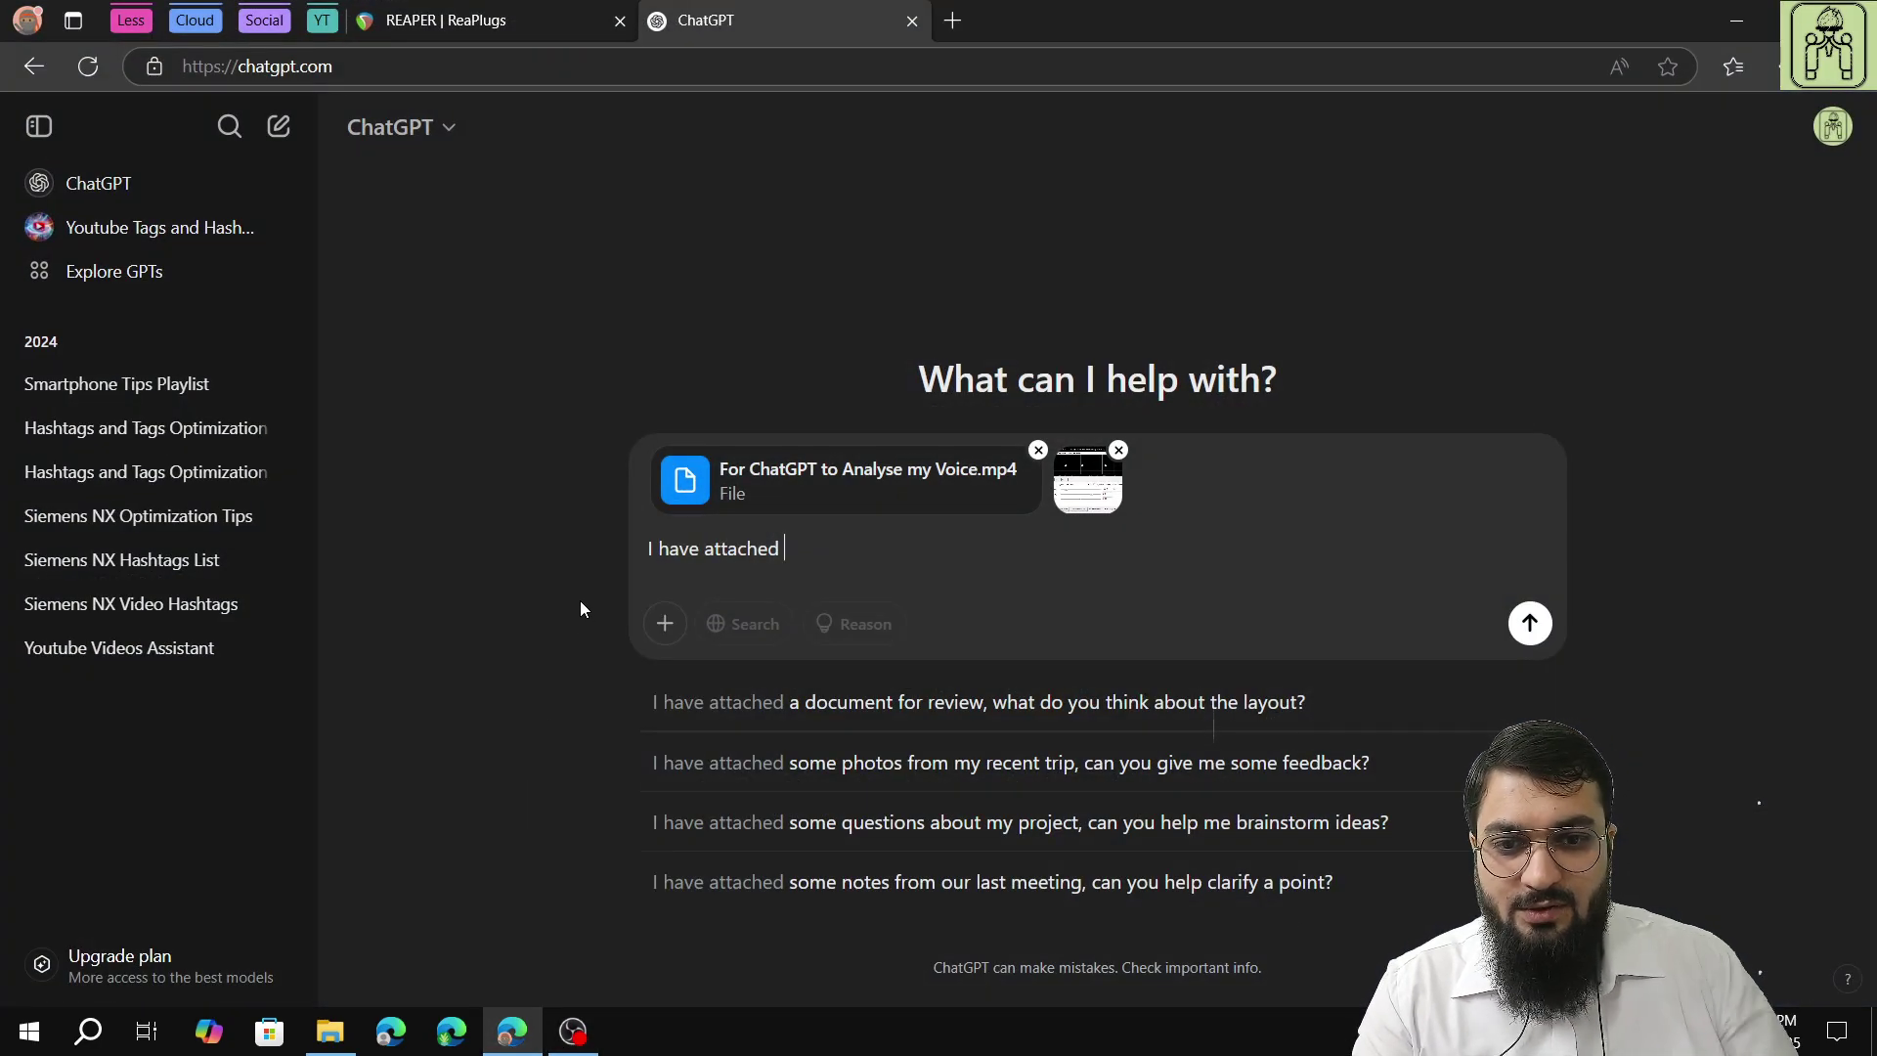
pyautogui.write('my ')
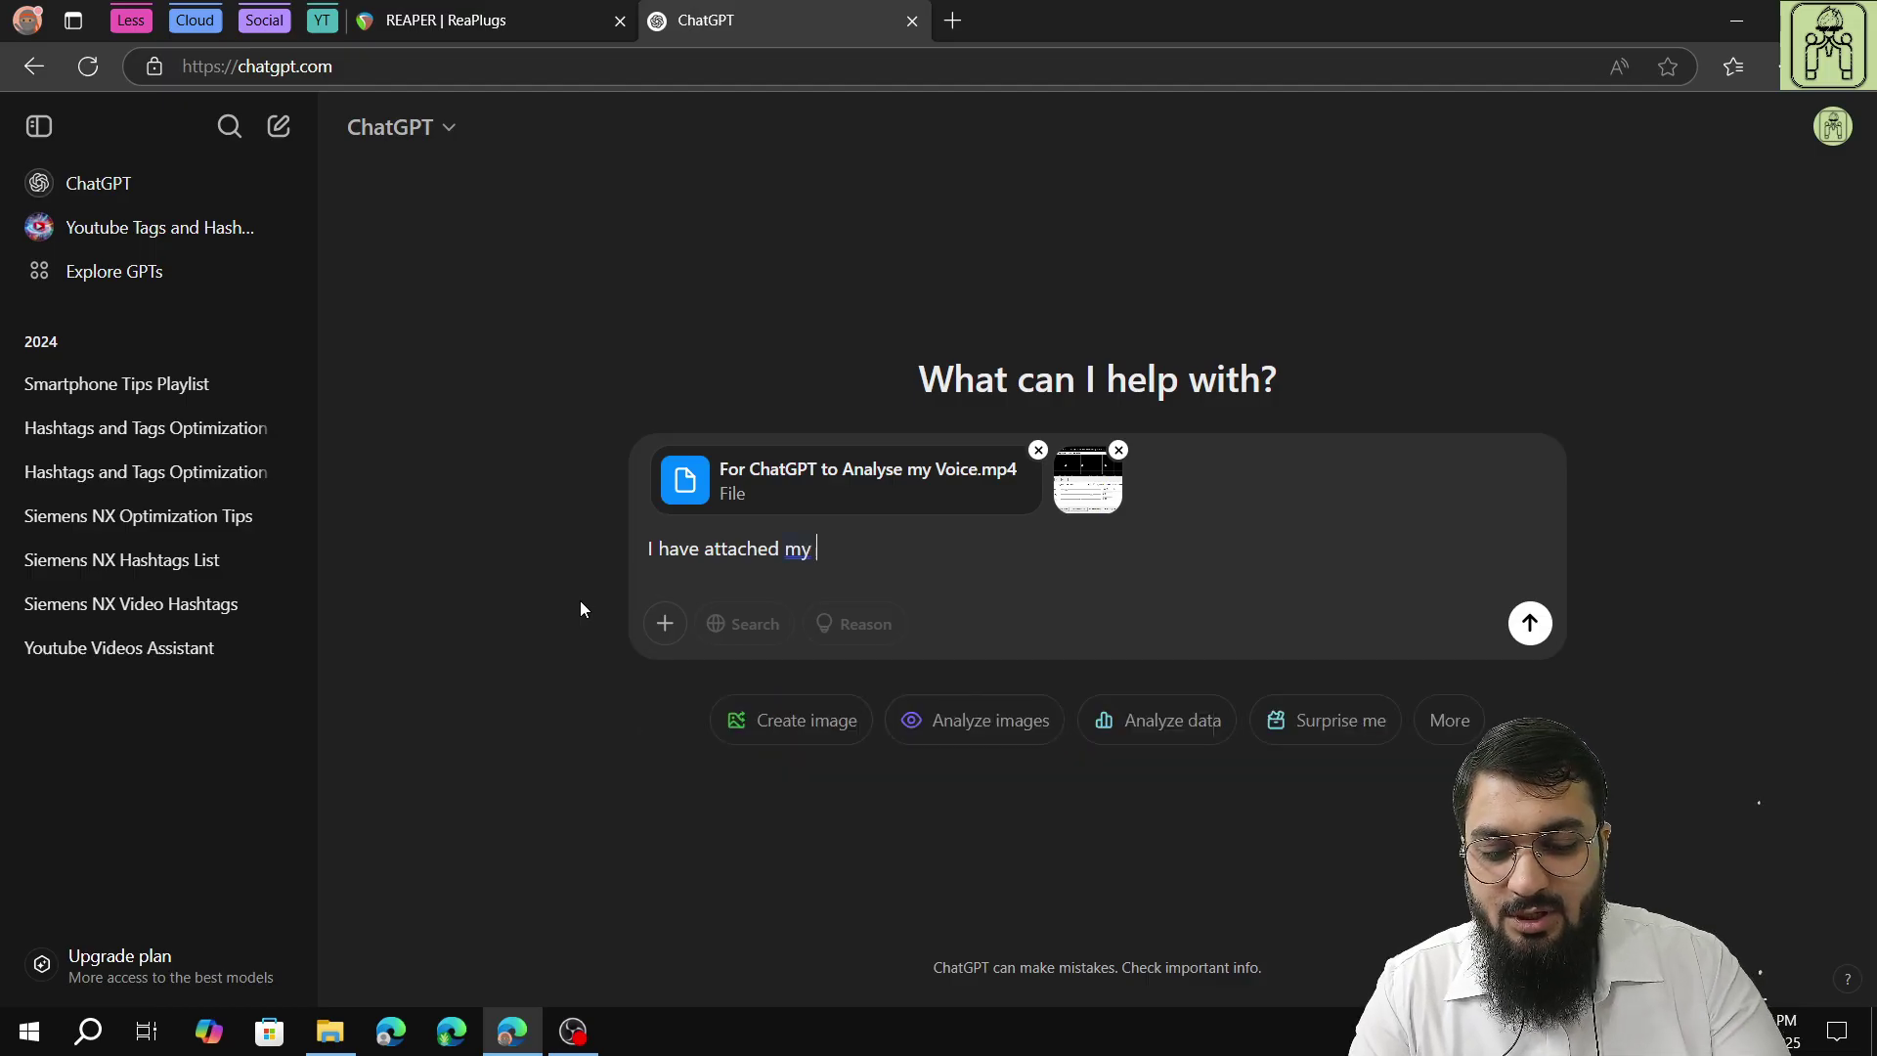
pyautogui.write('audio ')
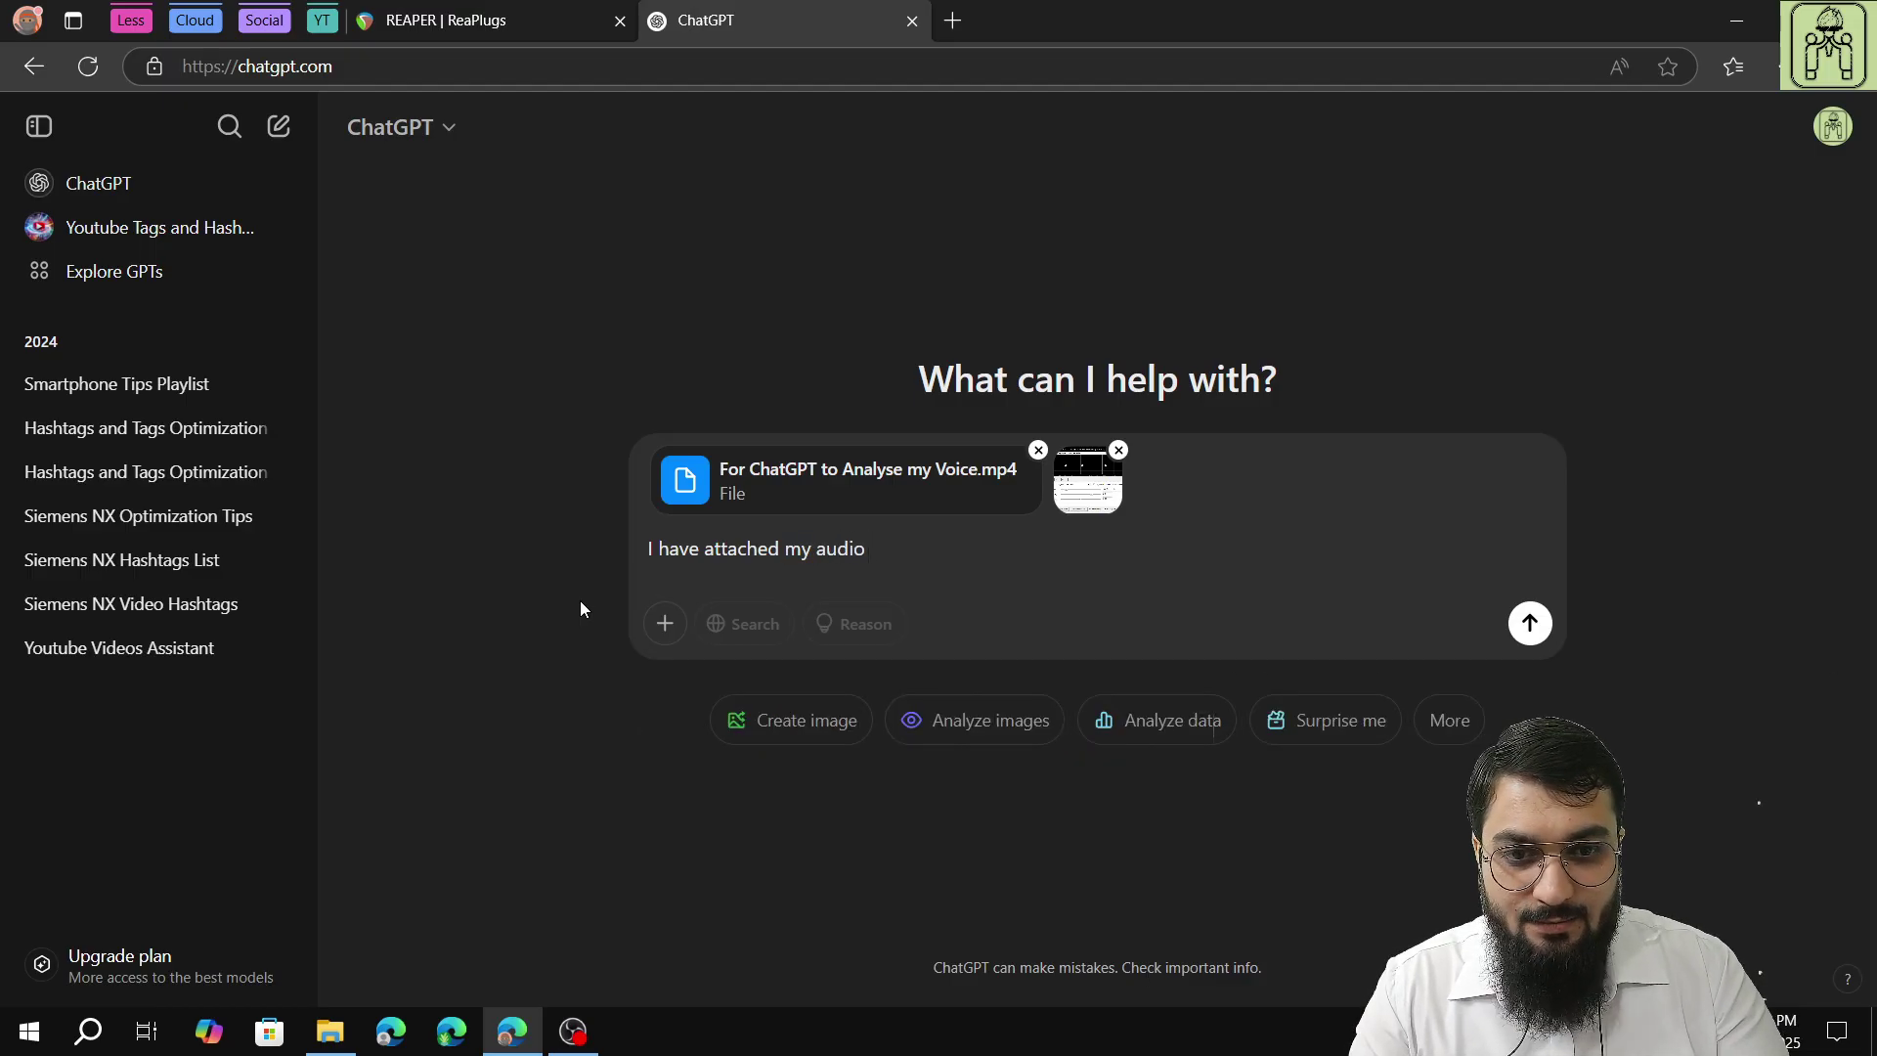
pyautogui.write('as a')
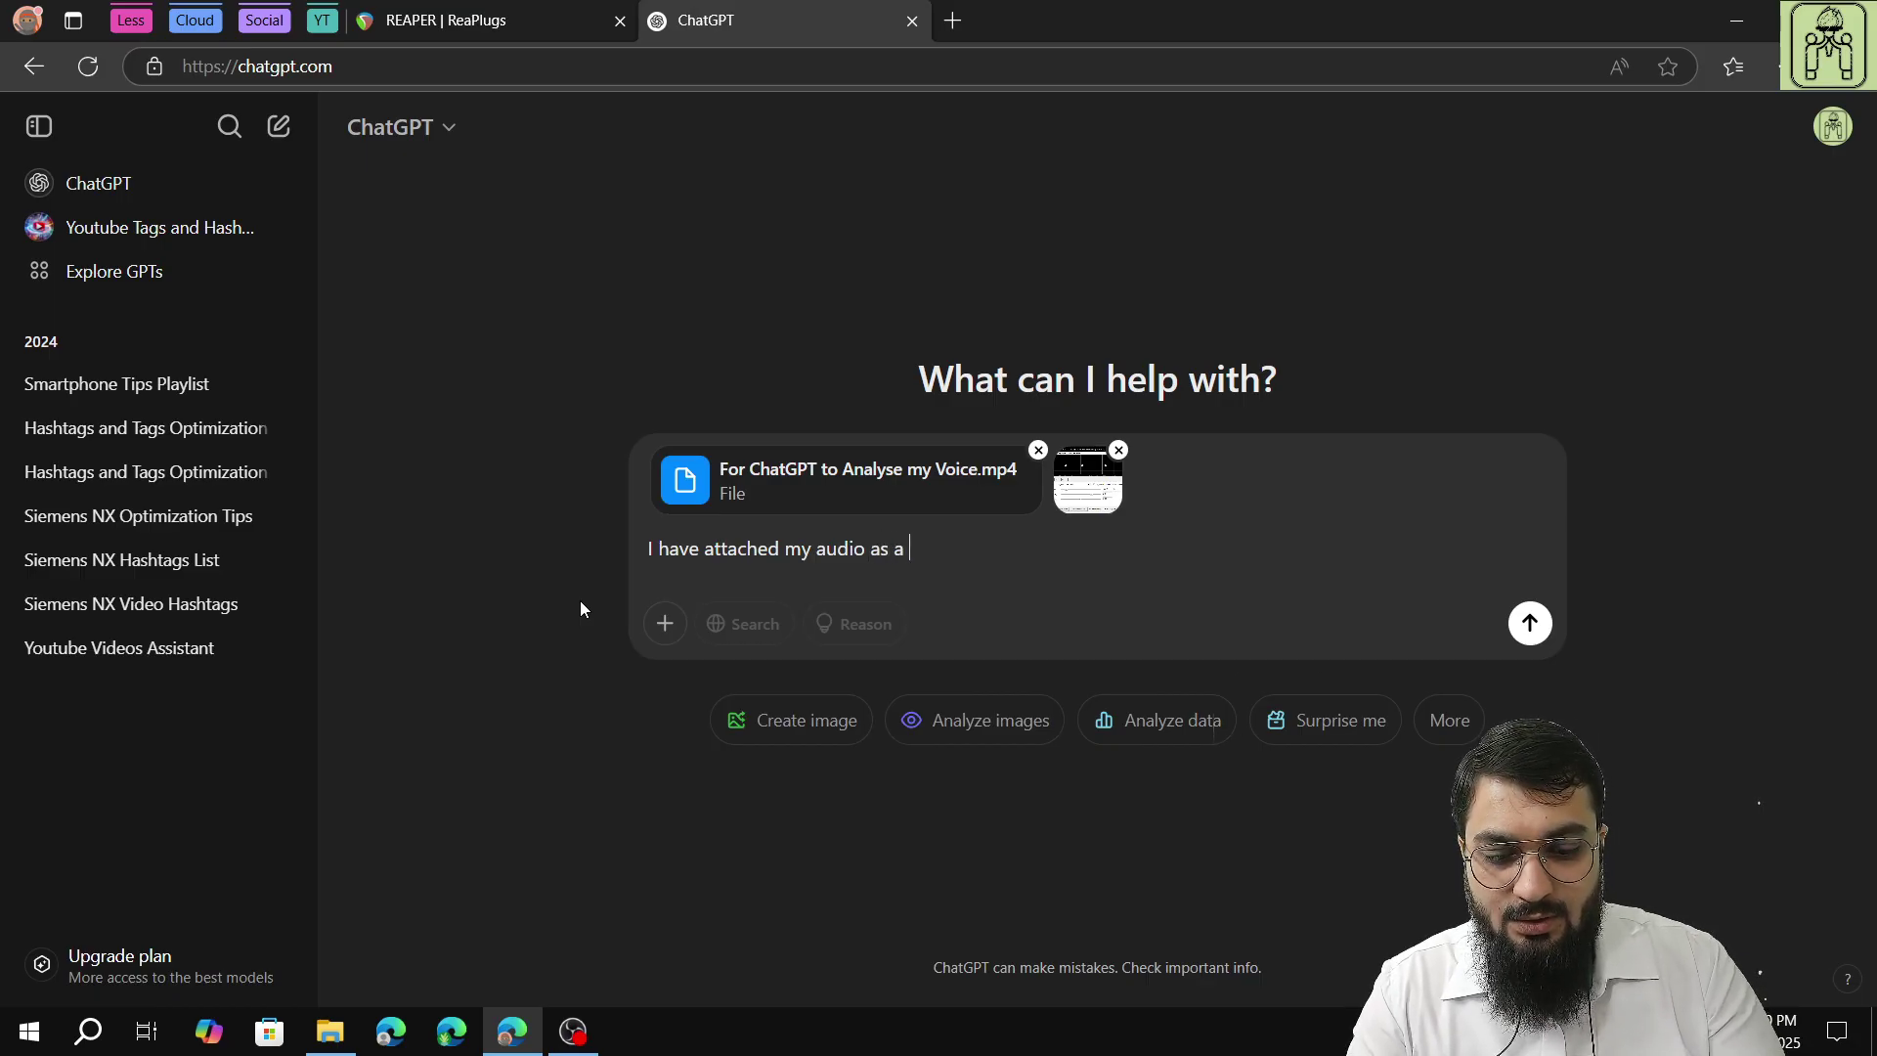
pyautogui.write(' .mp4 ')
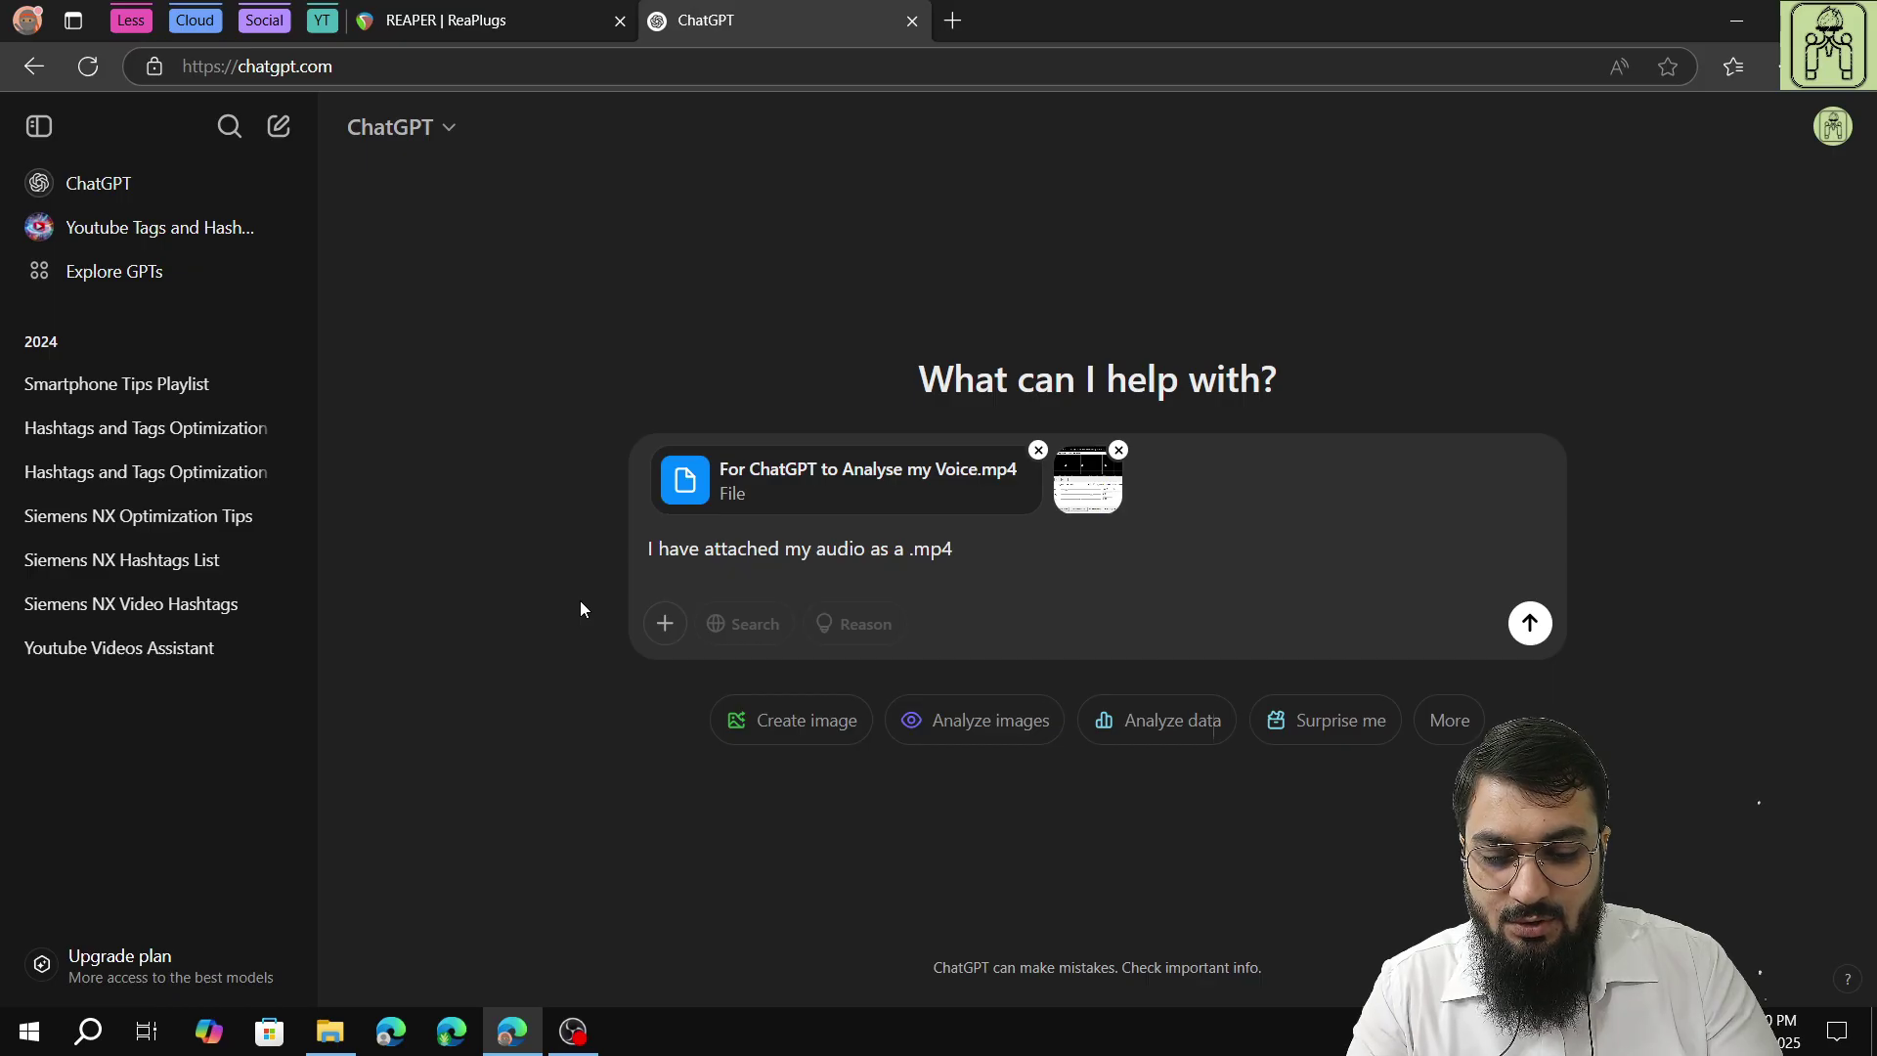
pyautogui.write('file for youto')
pyautogui.press('BackSpace')
pyautogui.press('BackSpace')
# Type 'to analyse the best settings for the reaeq-standalone plugin available in OBS Studio', fixing typos.
pyautogui.write('to analyse the best seetings for ')
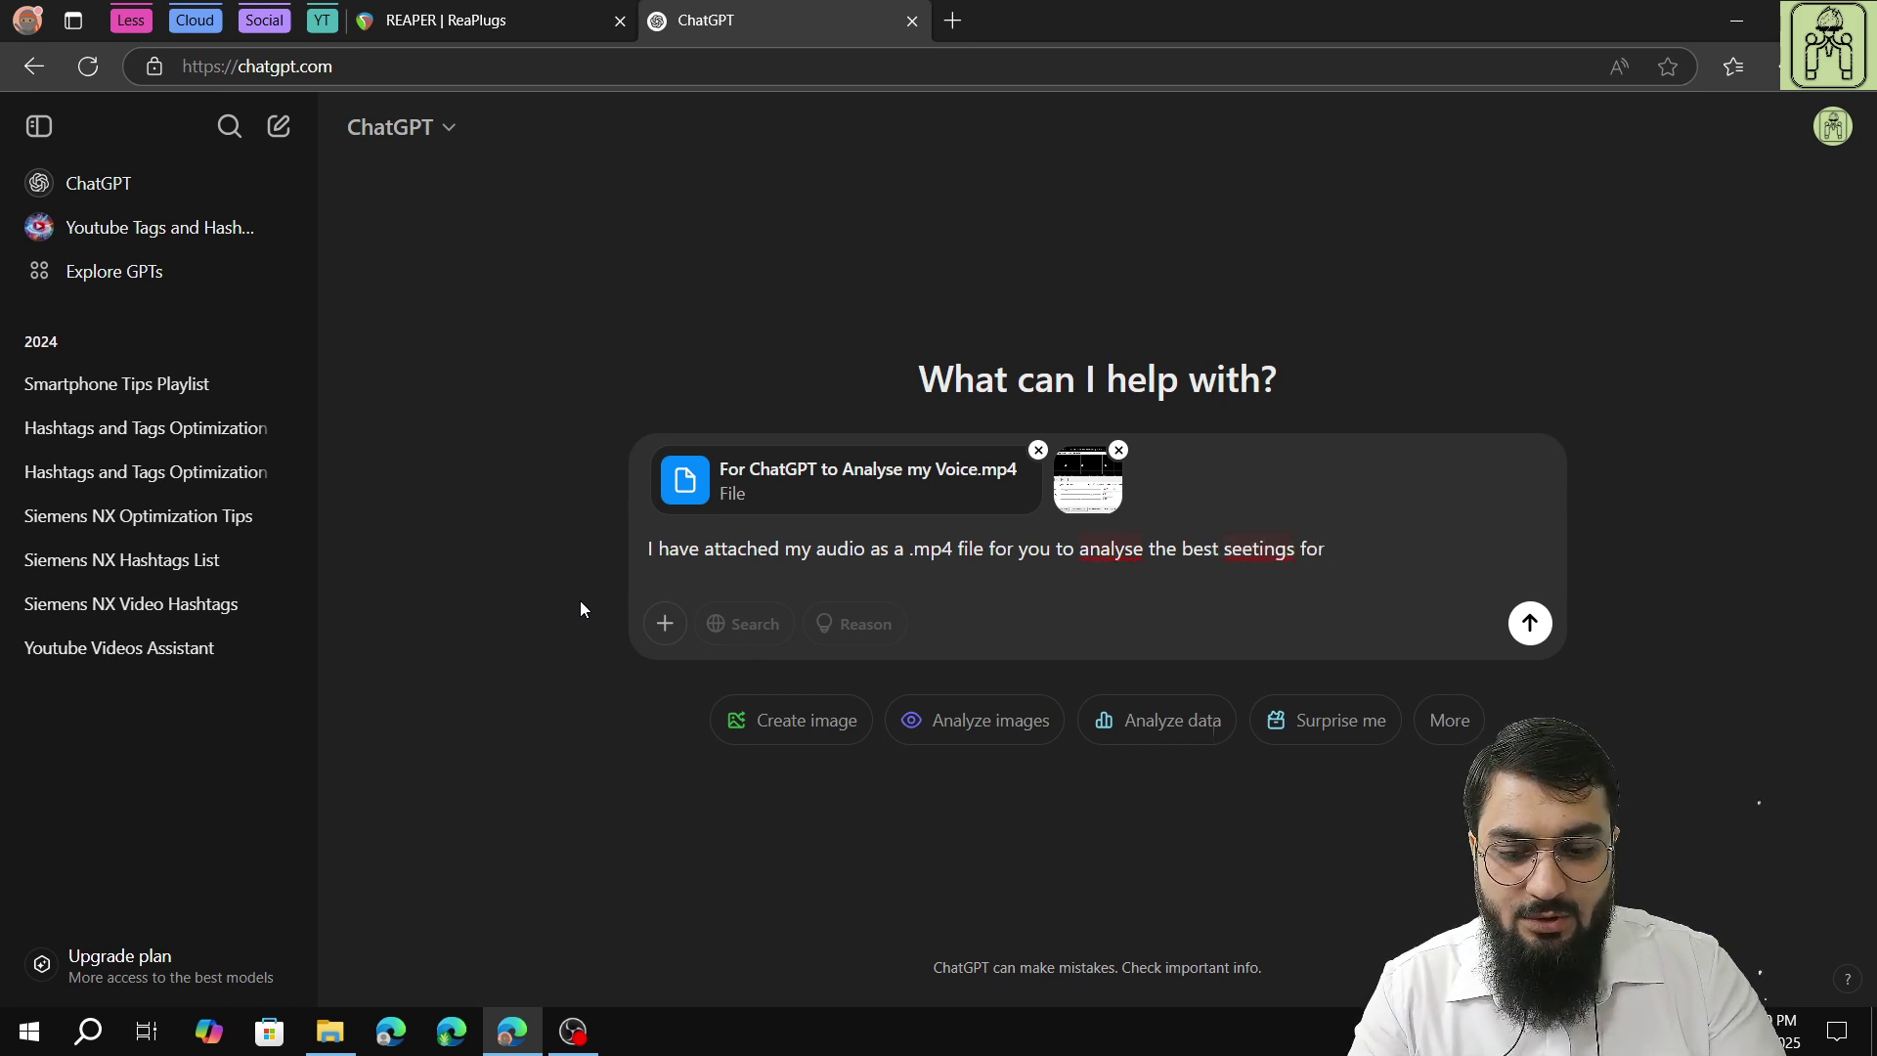
pyautogui.write('the ')
pyautogui.write('reae')
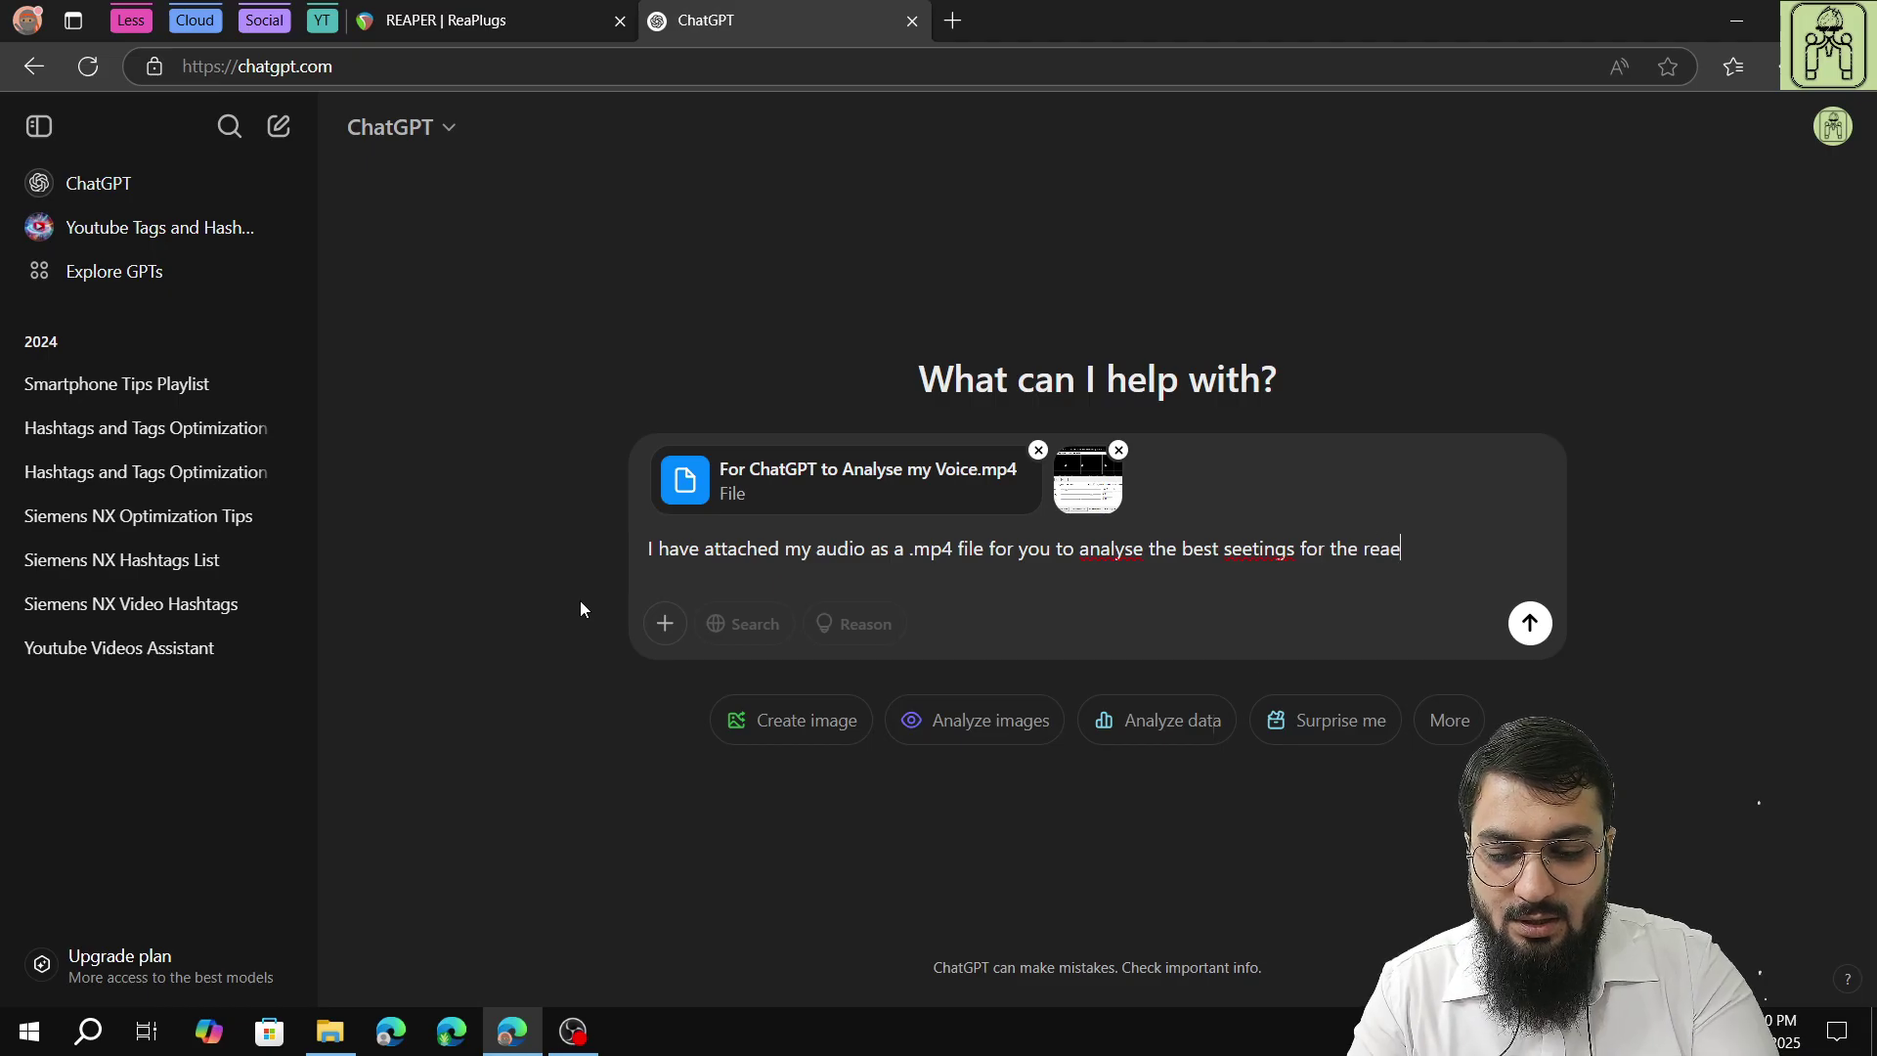
pyautogui.write('q-stand')
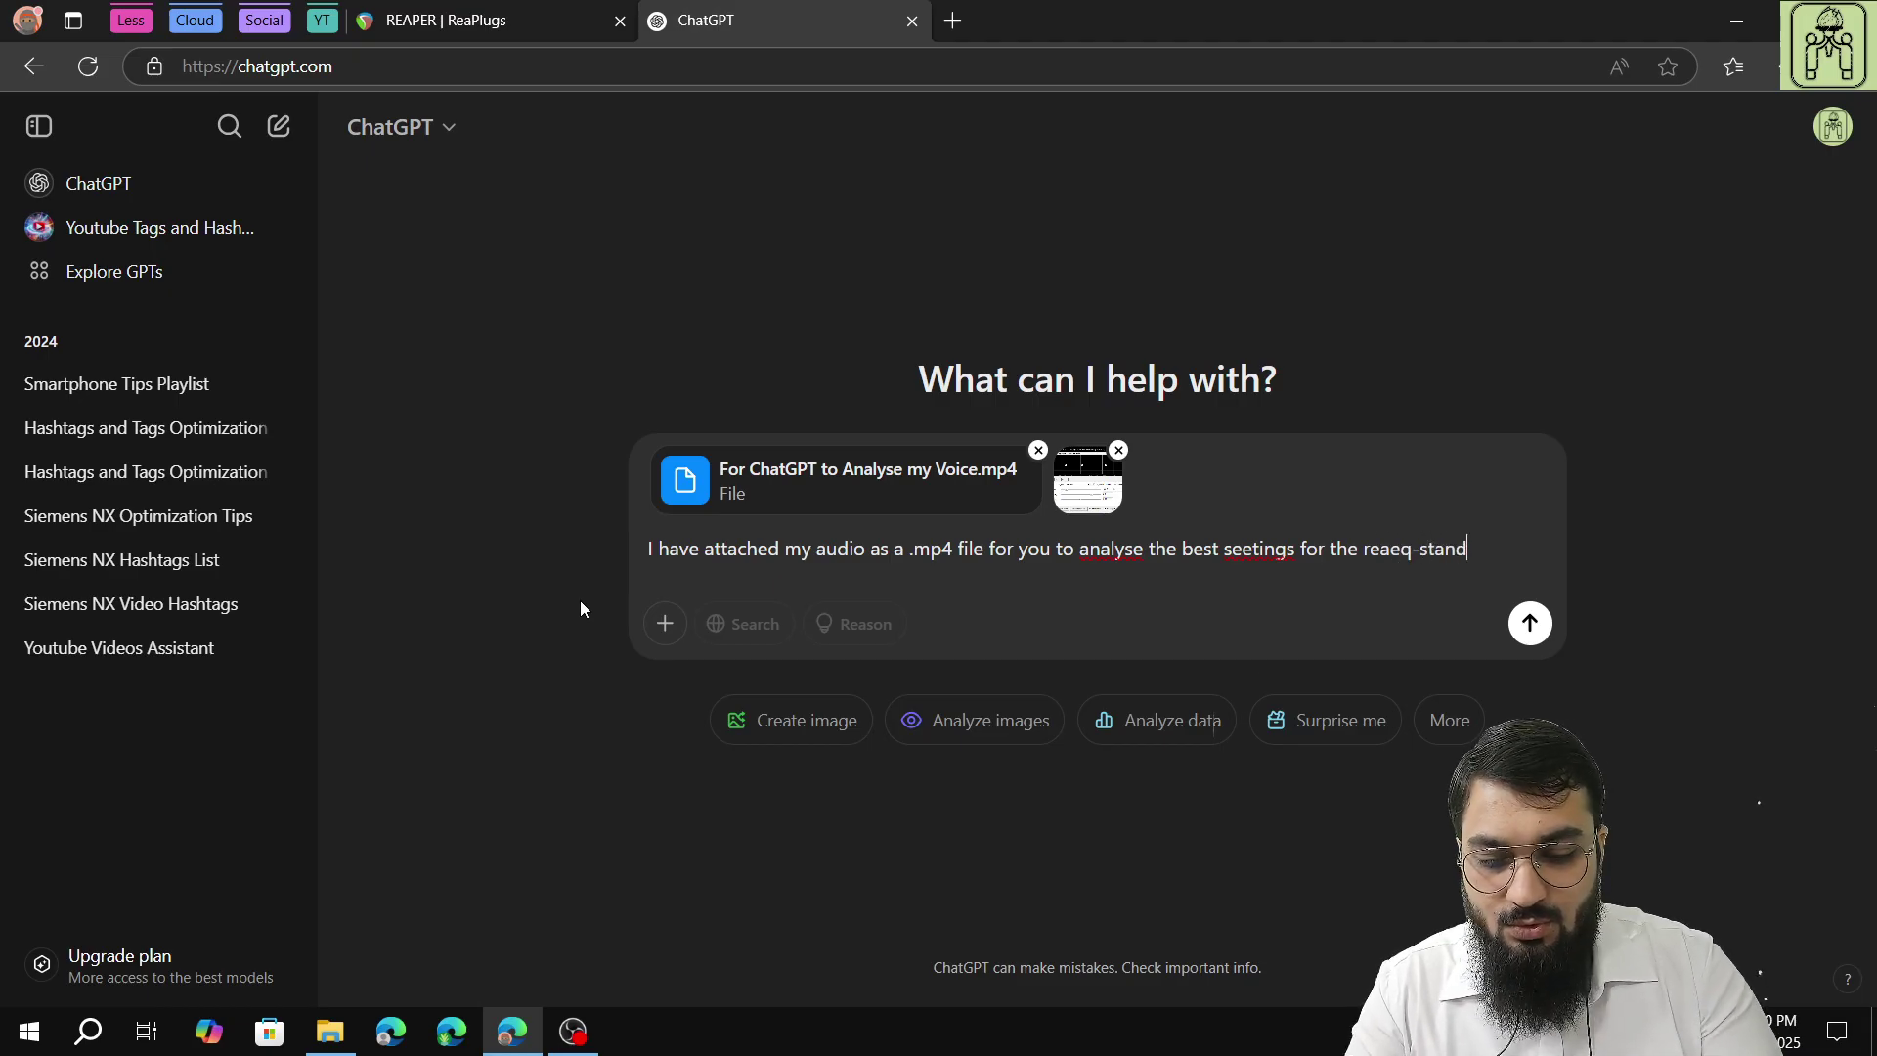
pyautogui.write('alone plu')
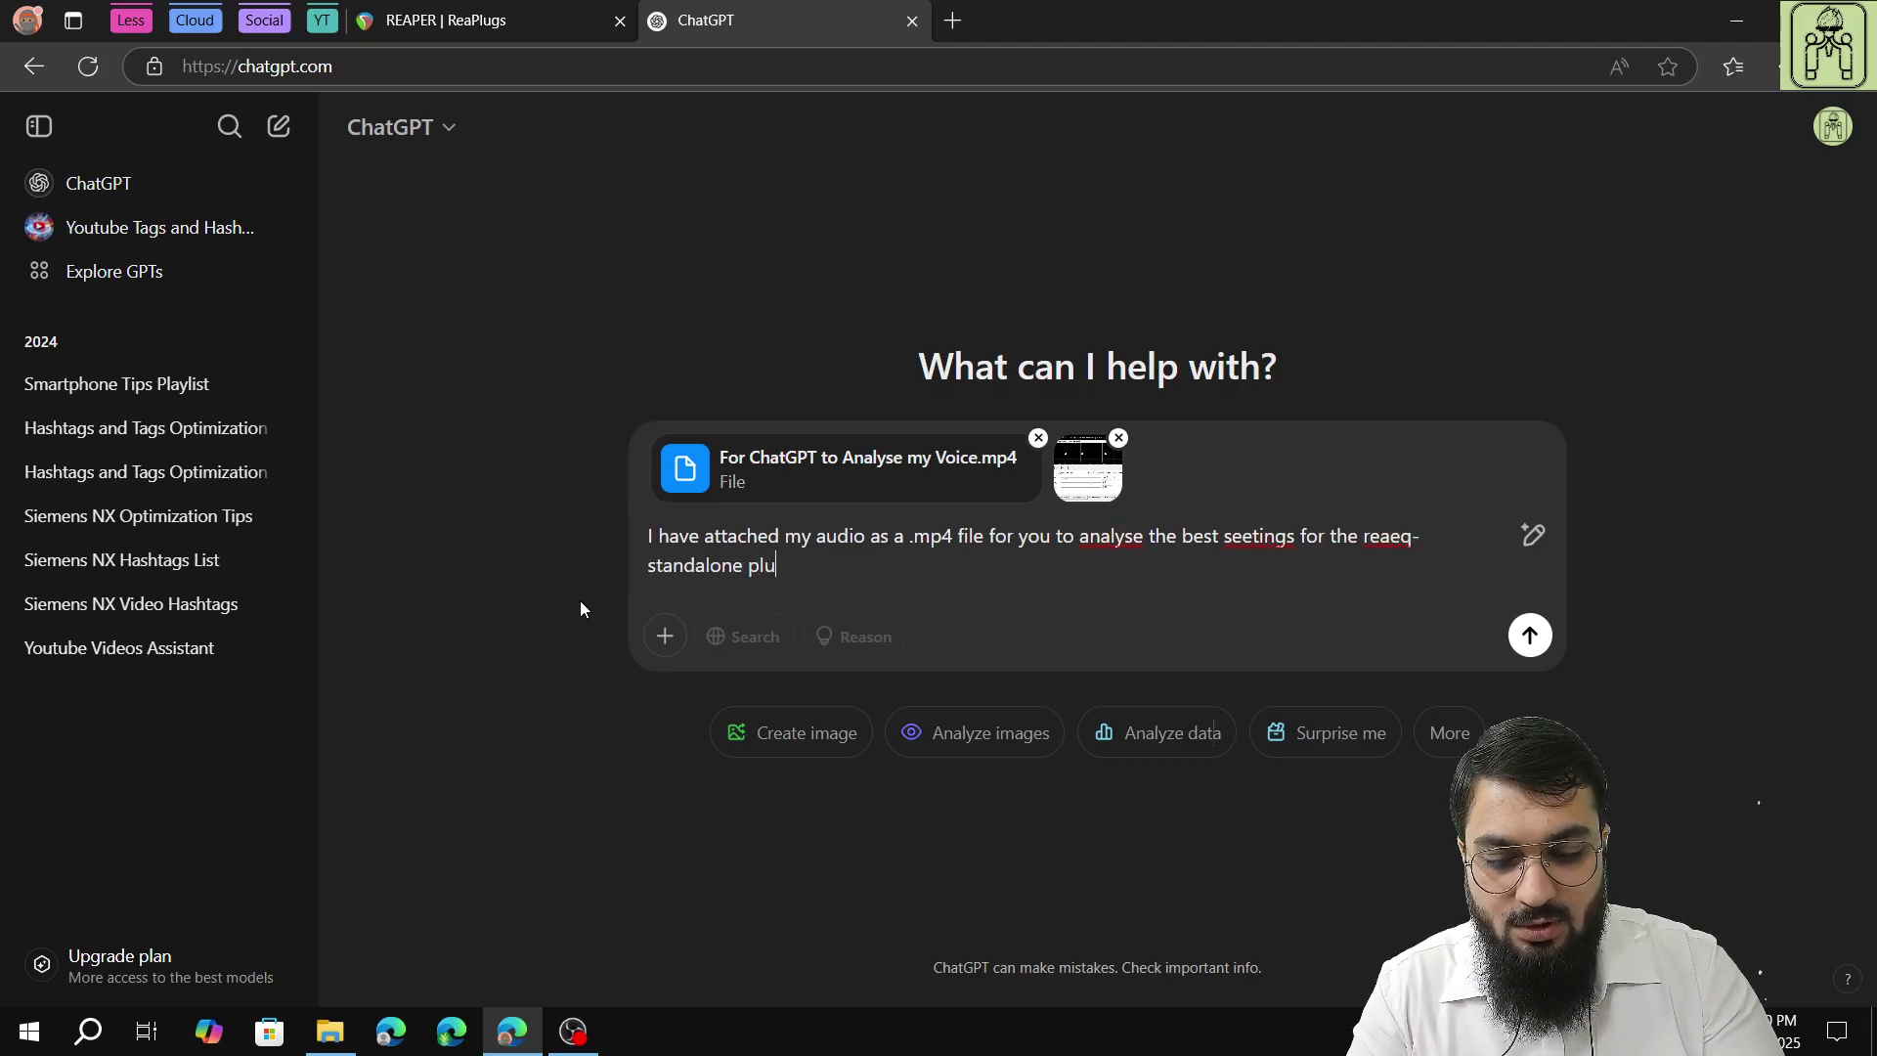
pyautogui.write('gin avai')
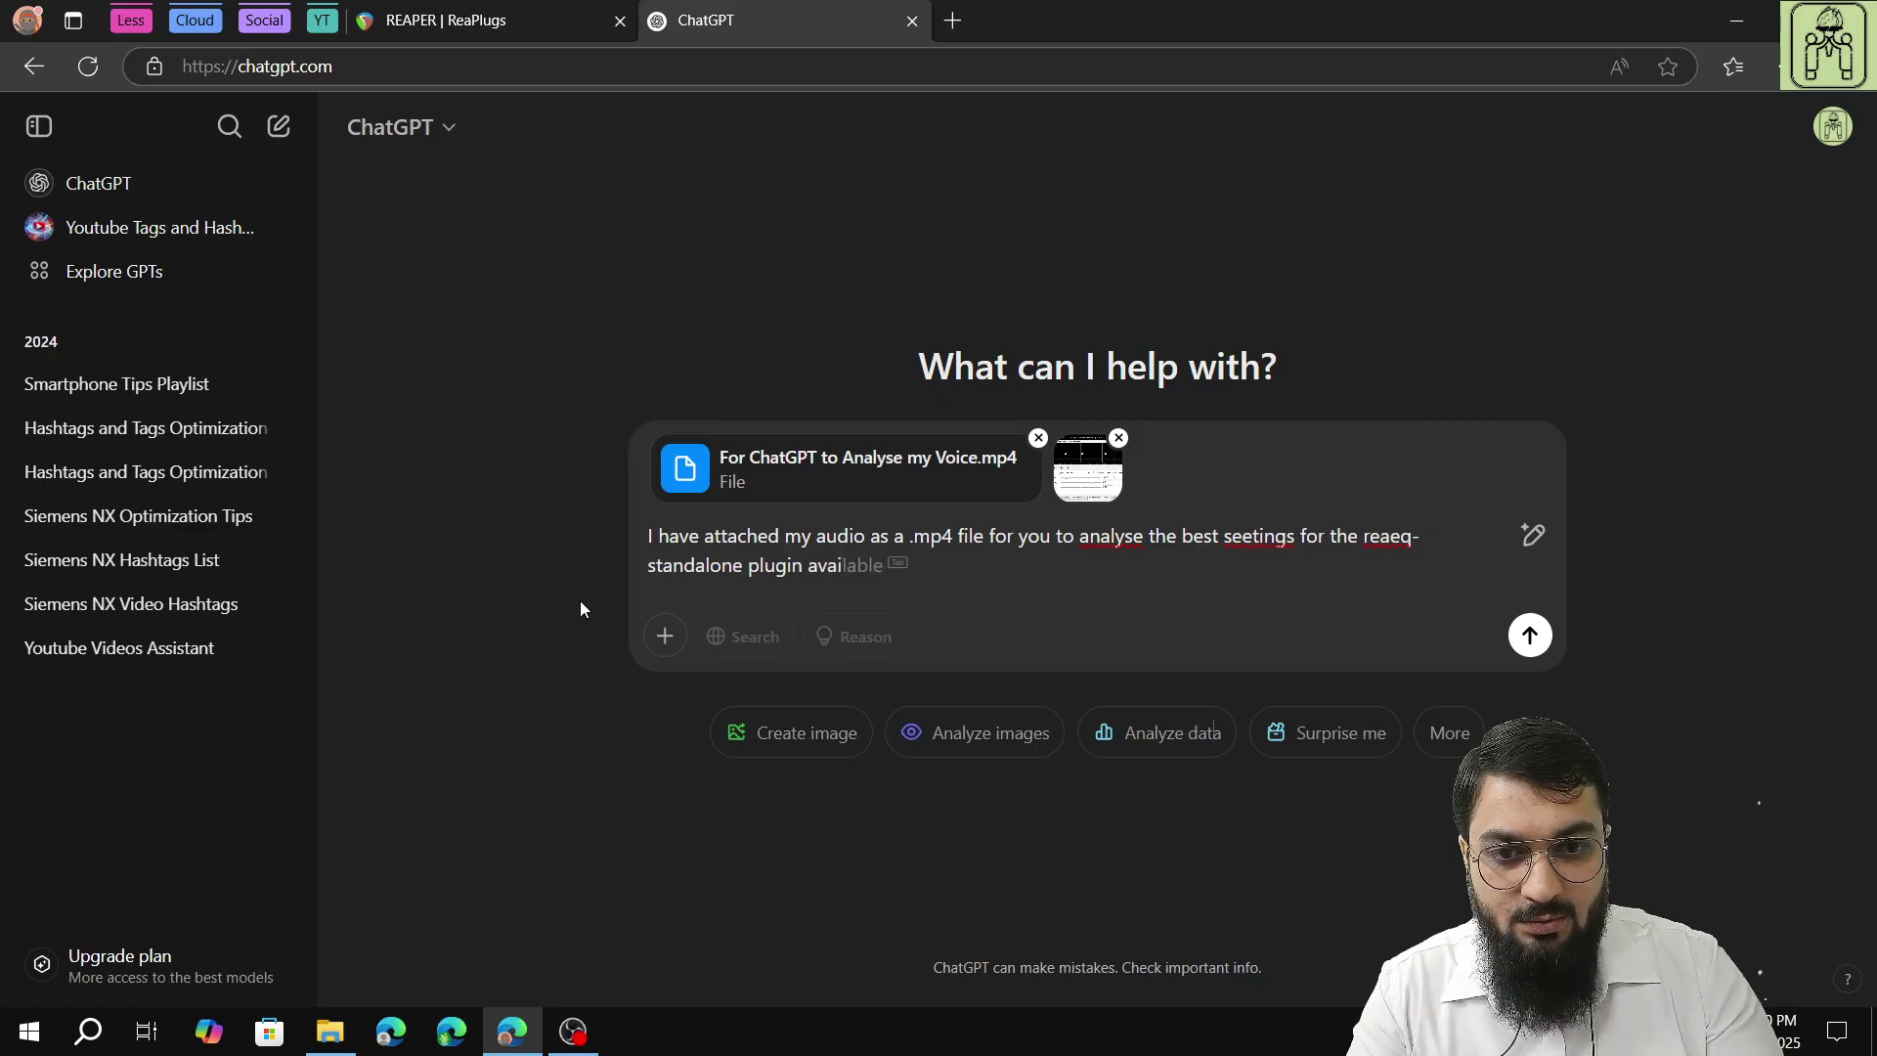
pyautogui.write('lable in')
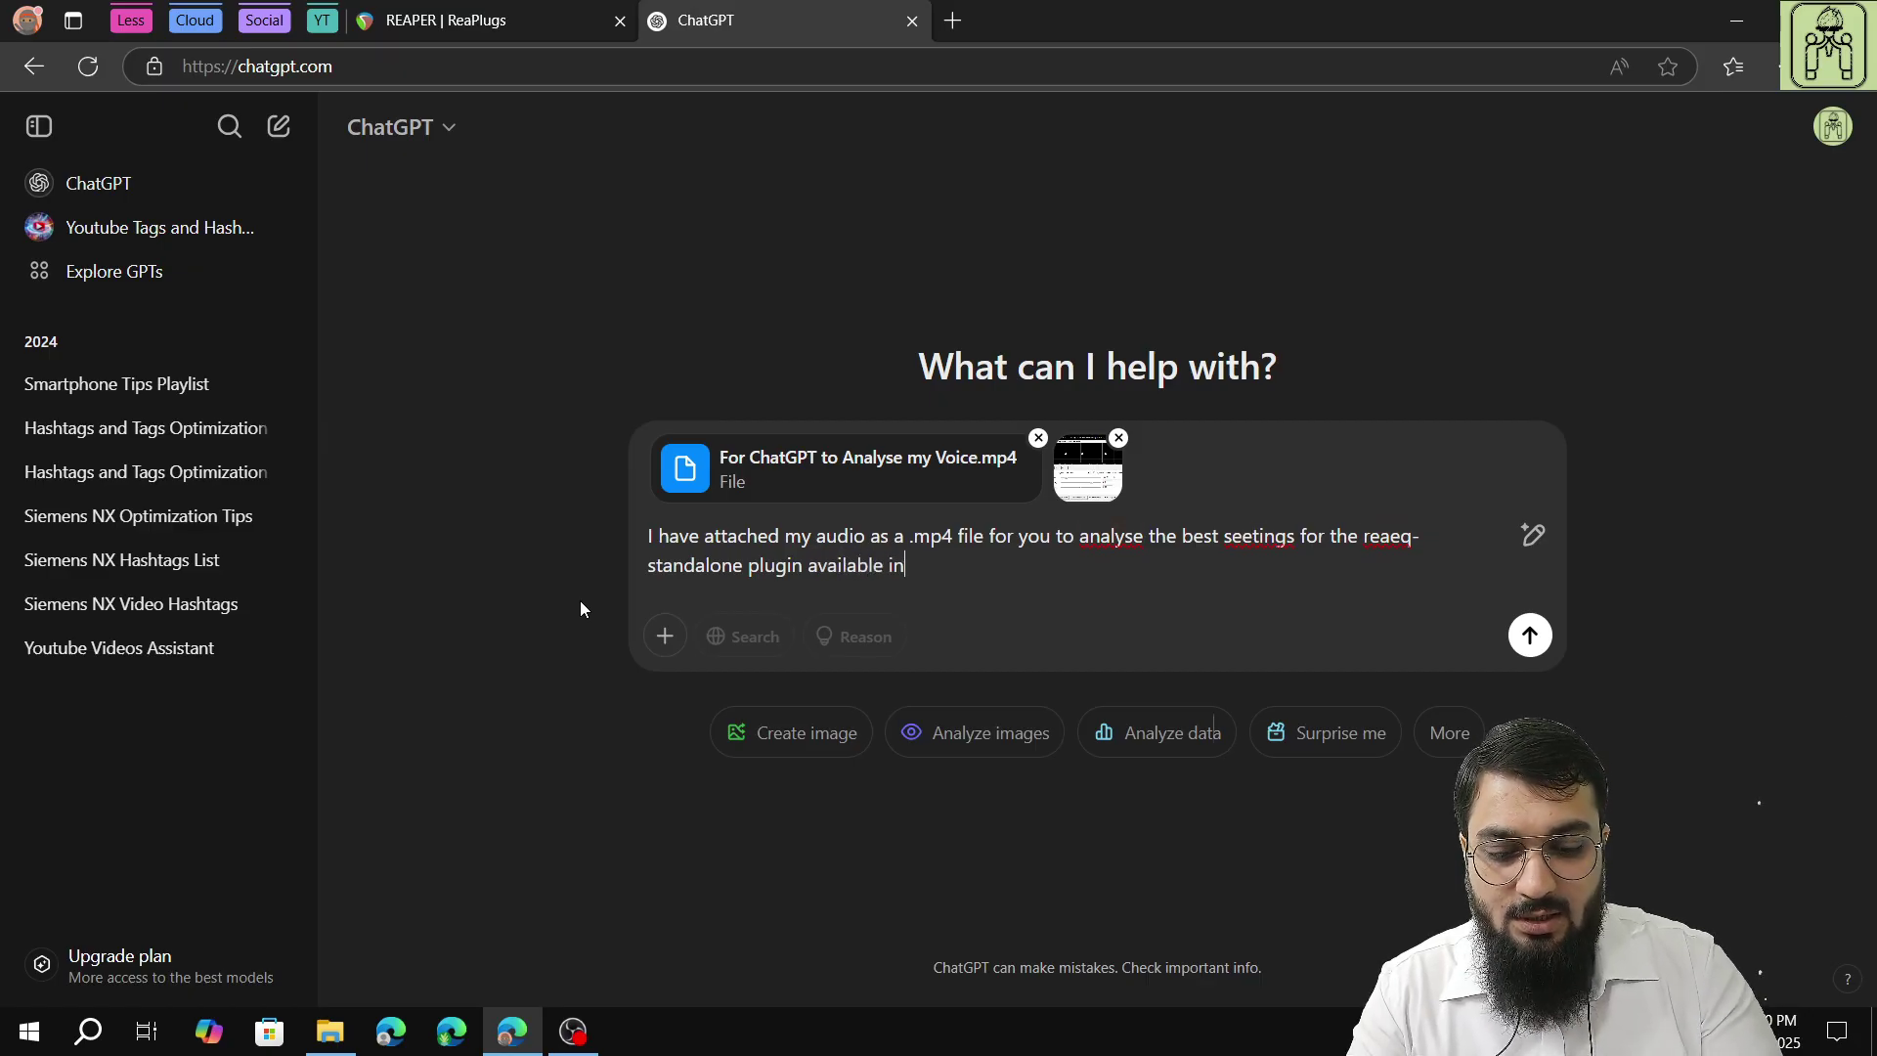
pyautogui.write(' OBS Stud')
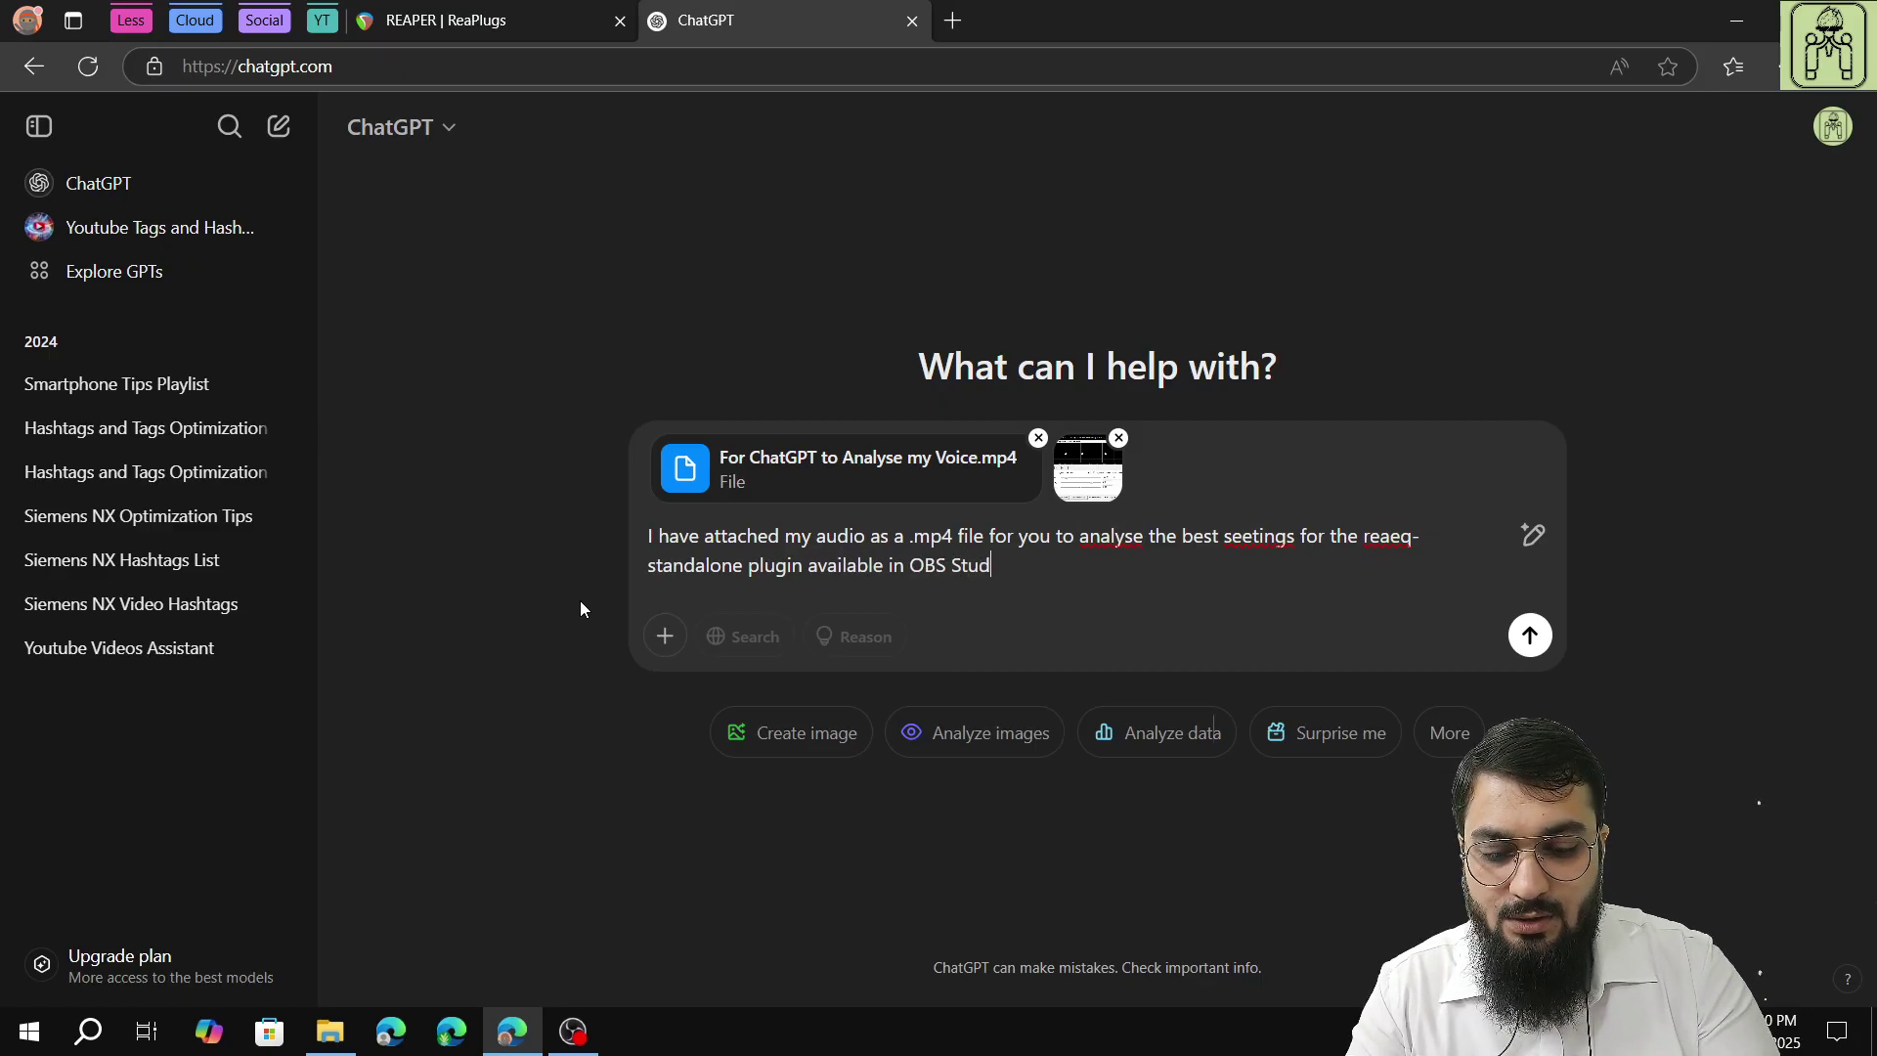
pyautogui.write('io VST')
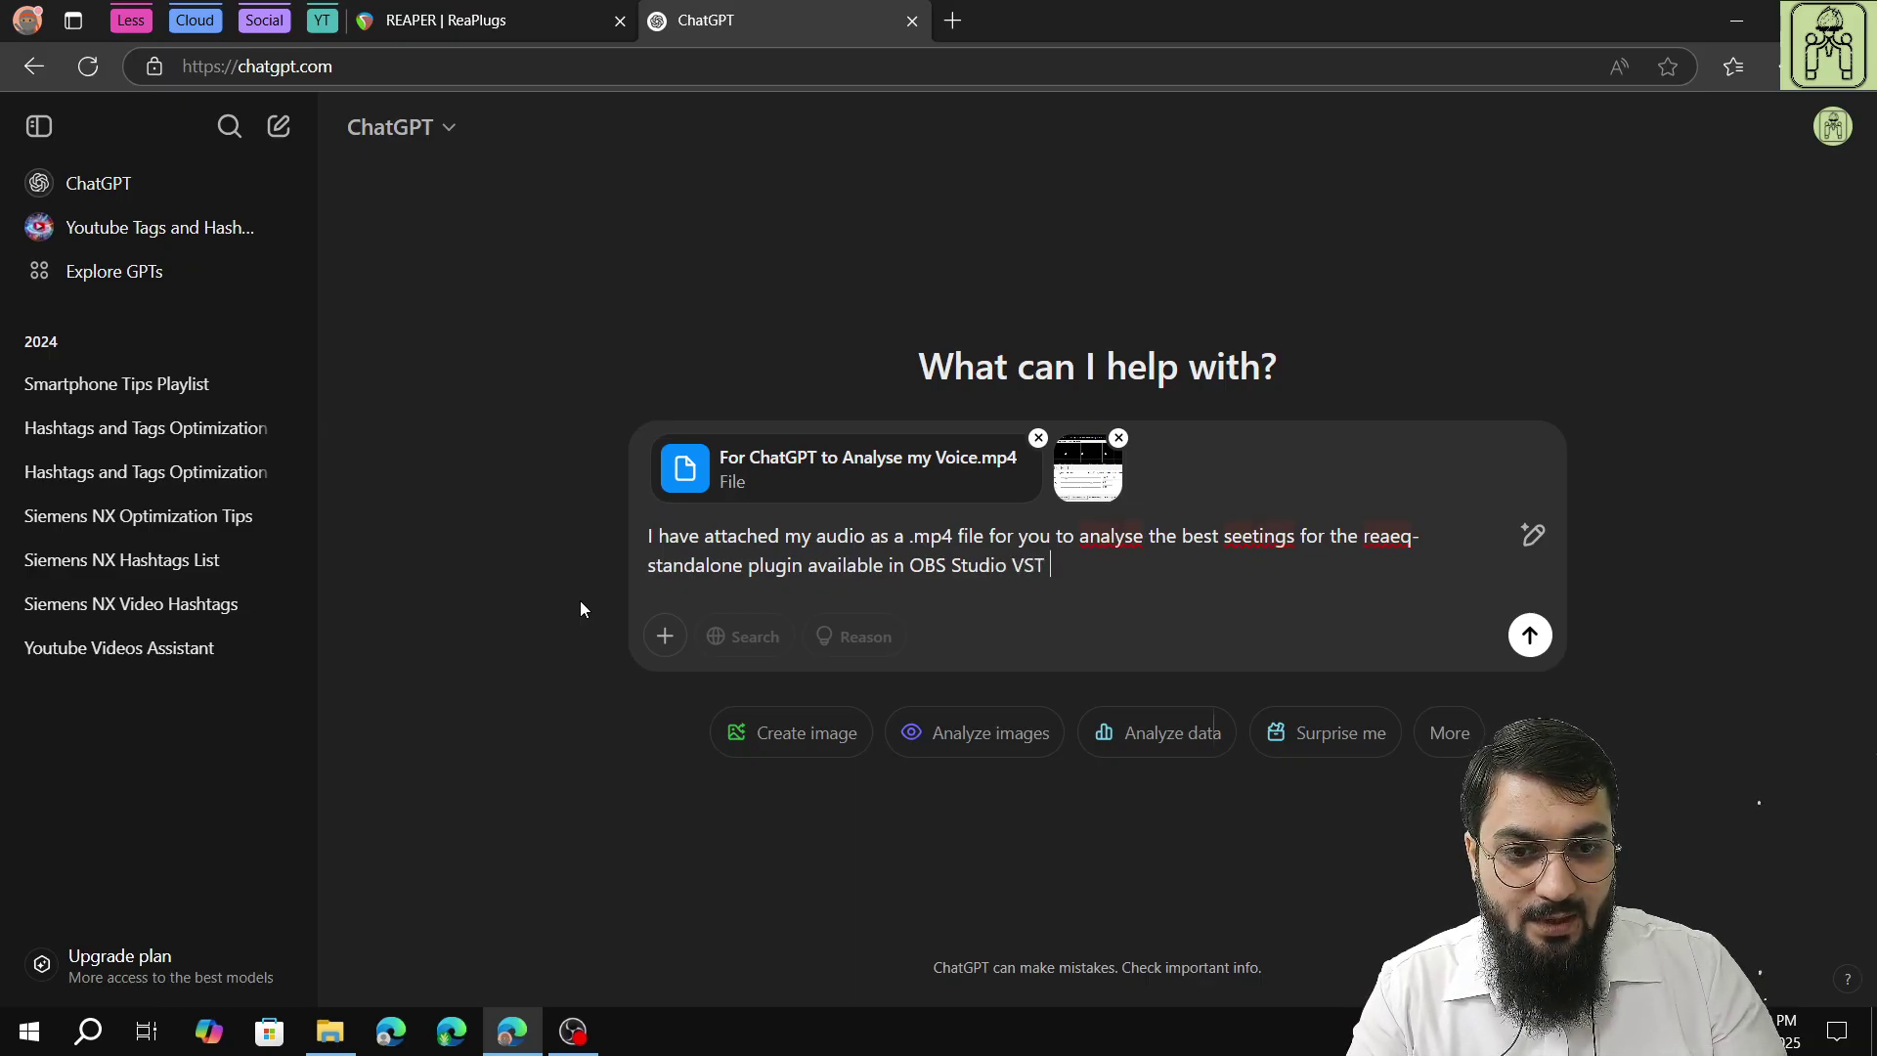
pyautogui.press('BackSpace')
pyautogui.press('BackSpace')
pyautogui.press('BackSpace')
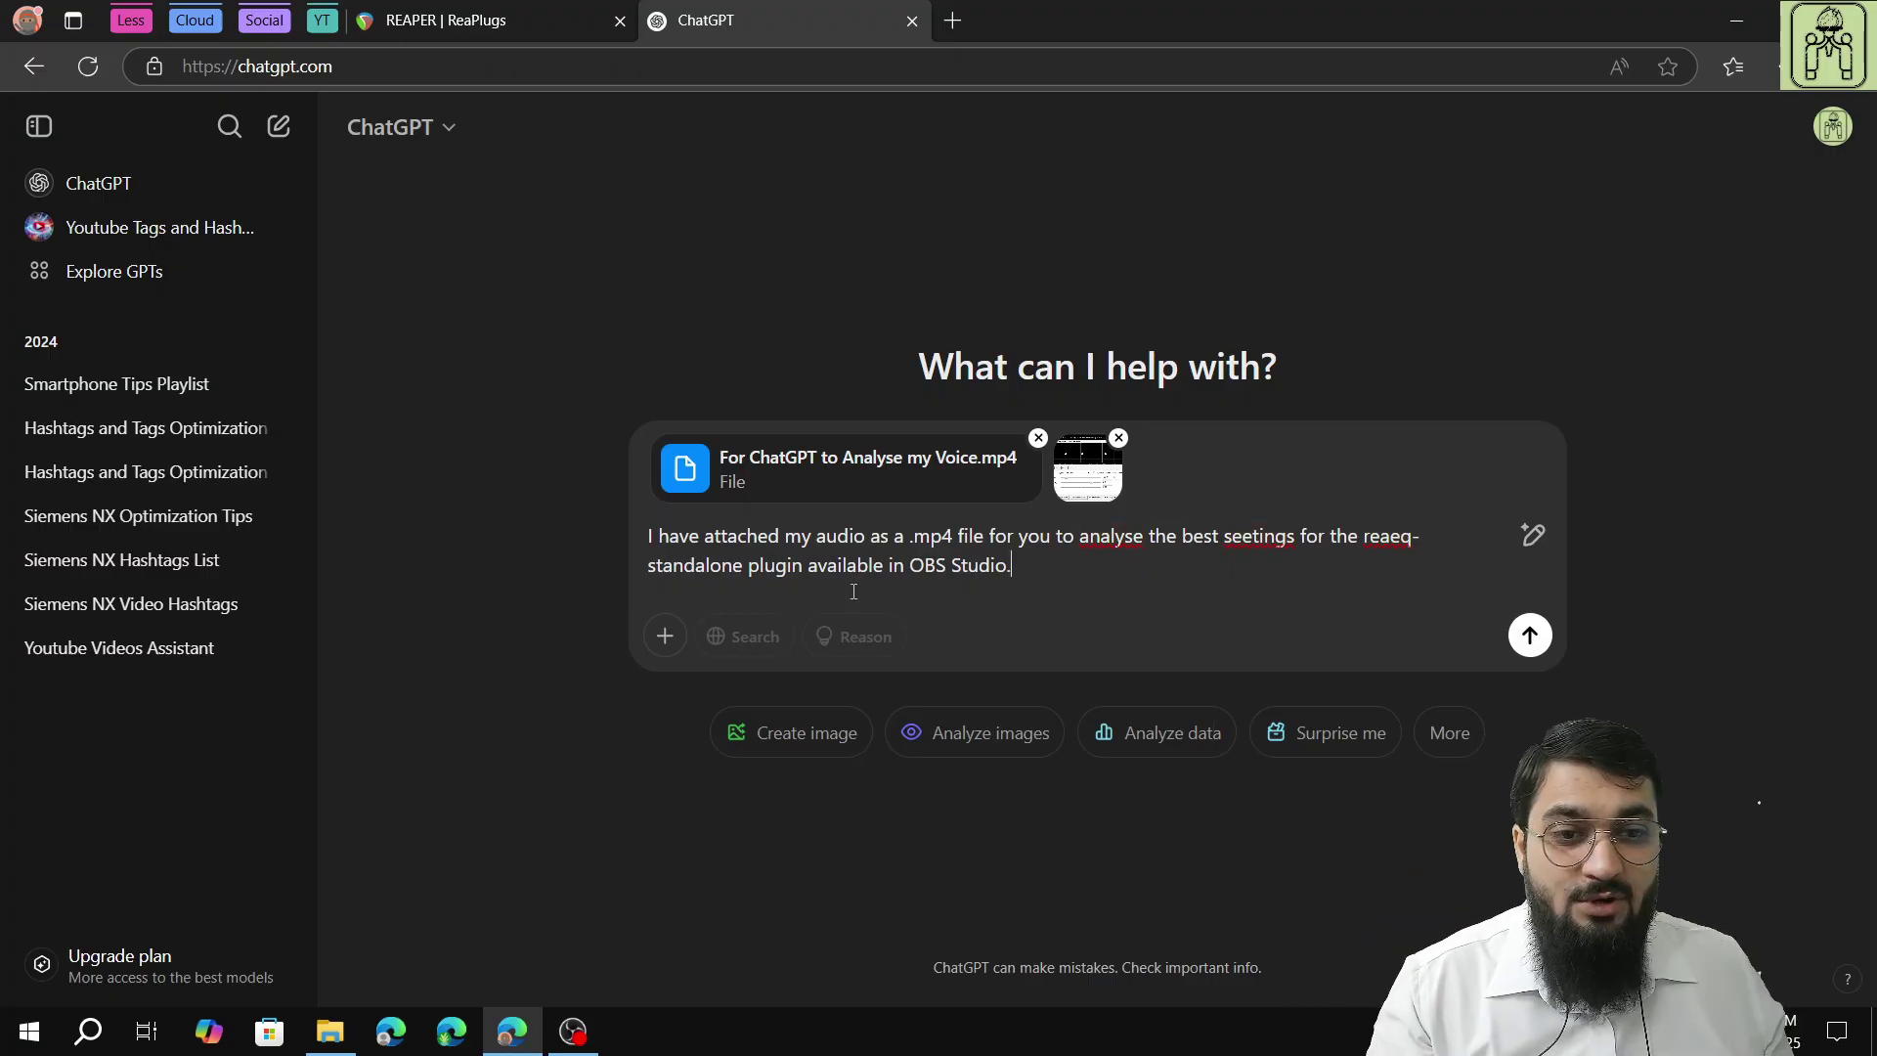
pyautogui.click(1251, 546)
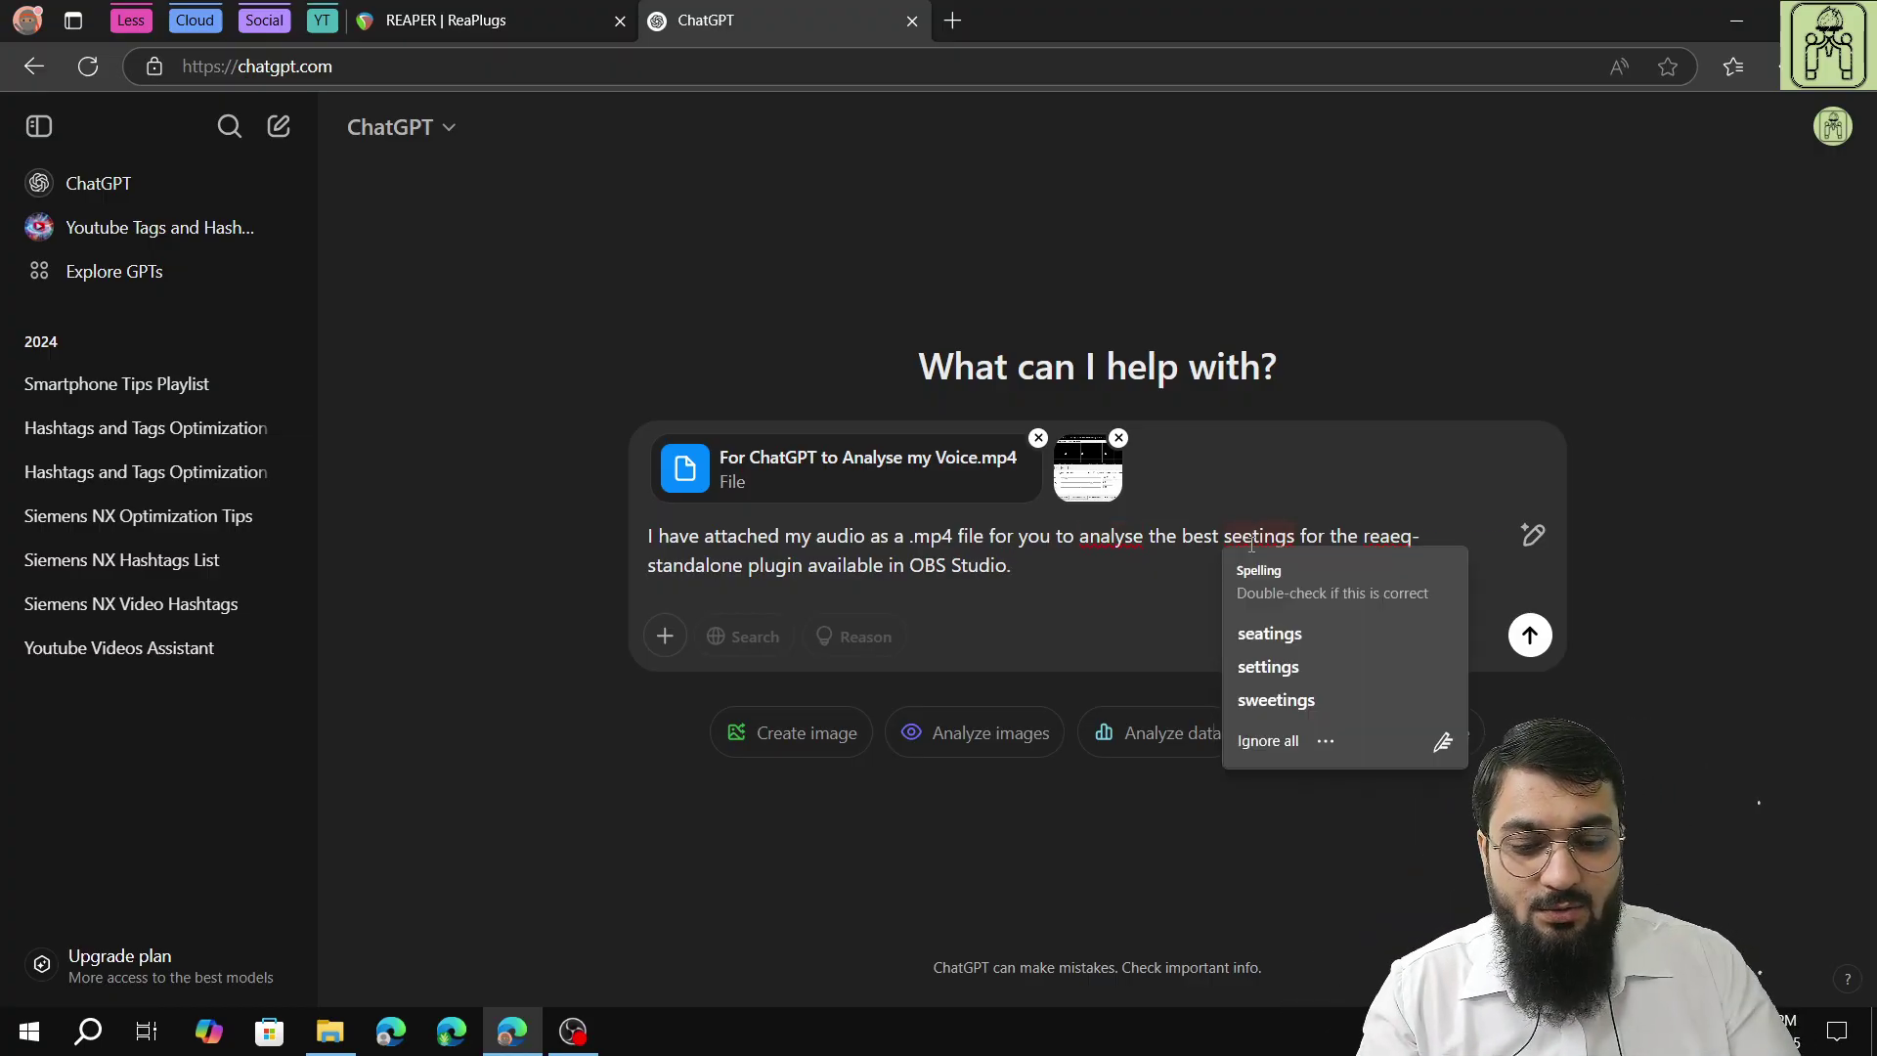
pyautogui.press('BackSpace')
pyautogui.write('t')
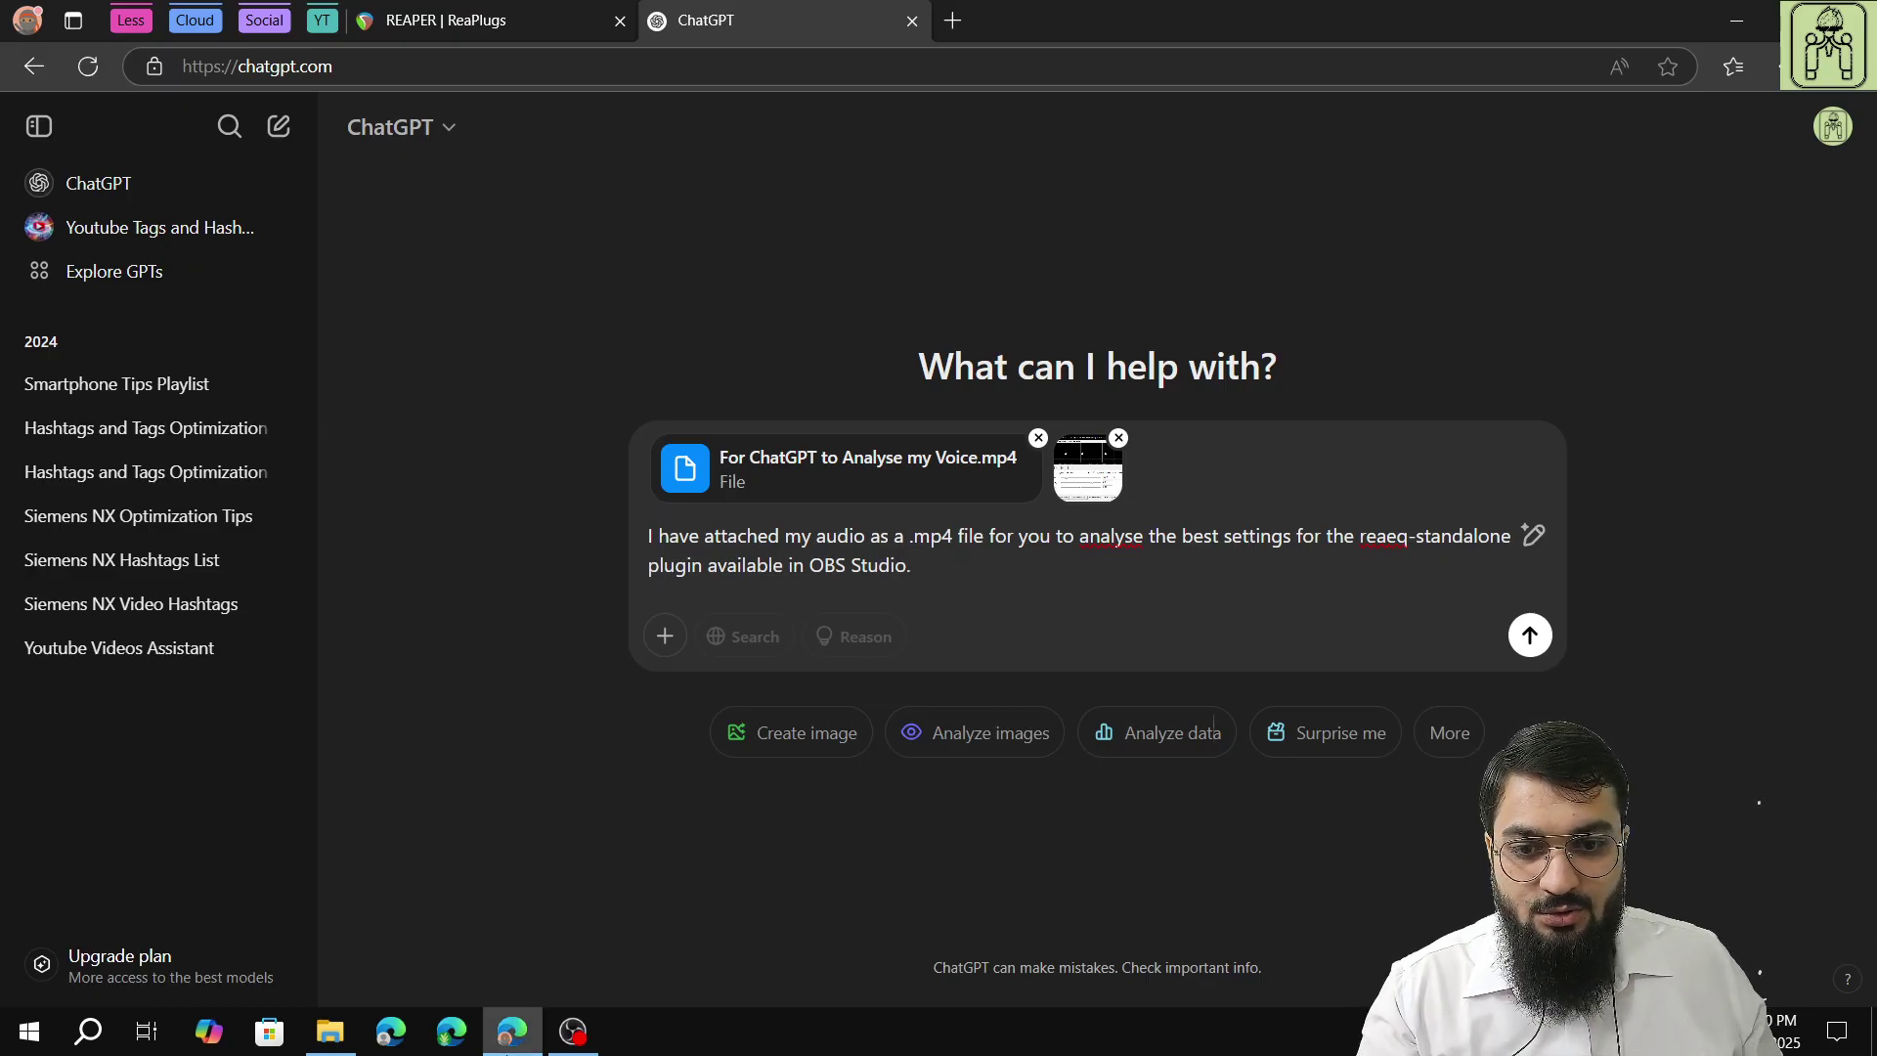
pyautogui.click(567, 1036)
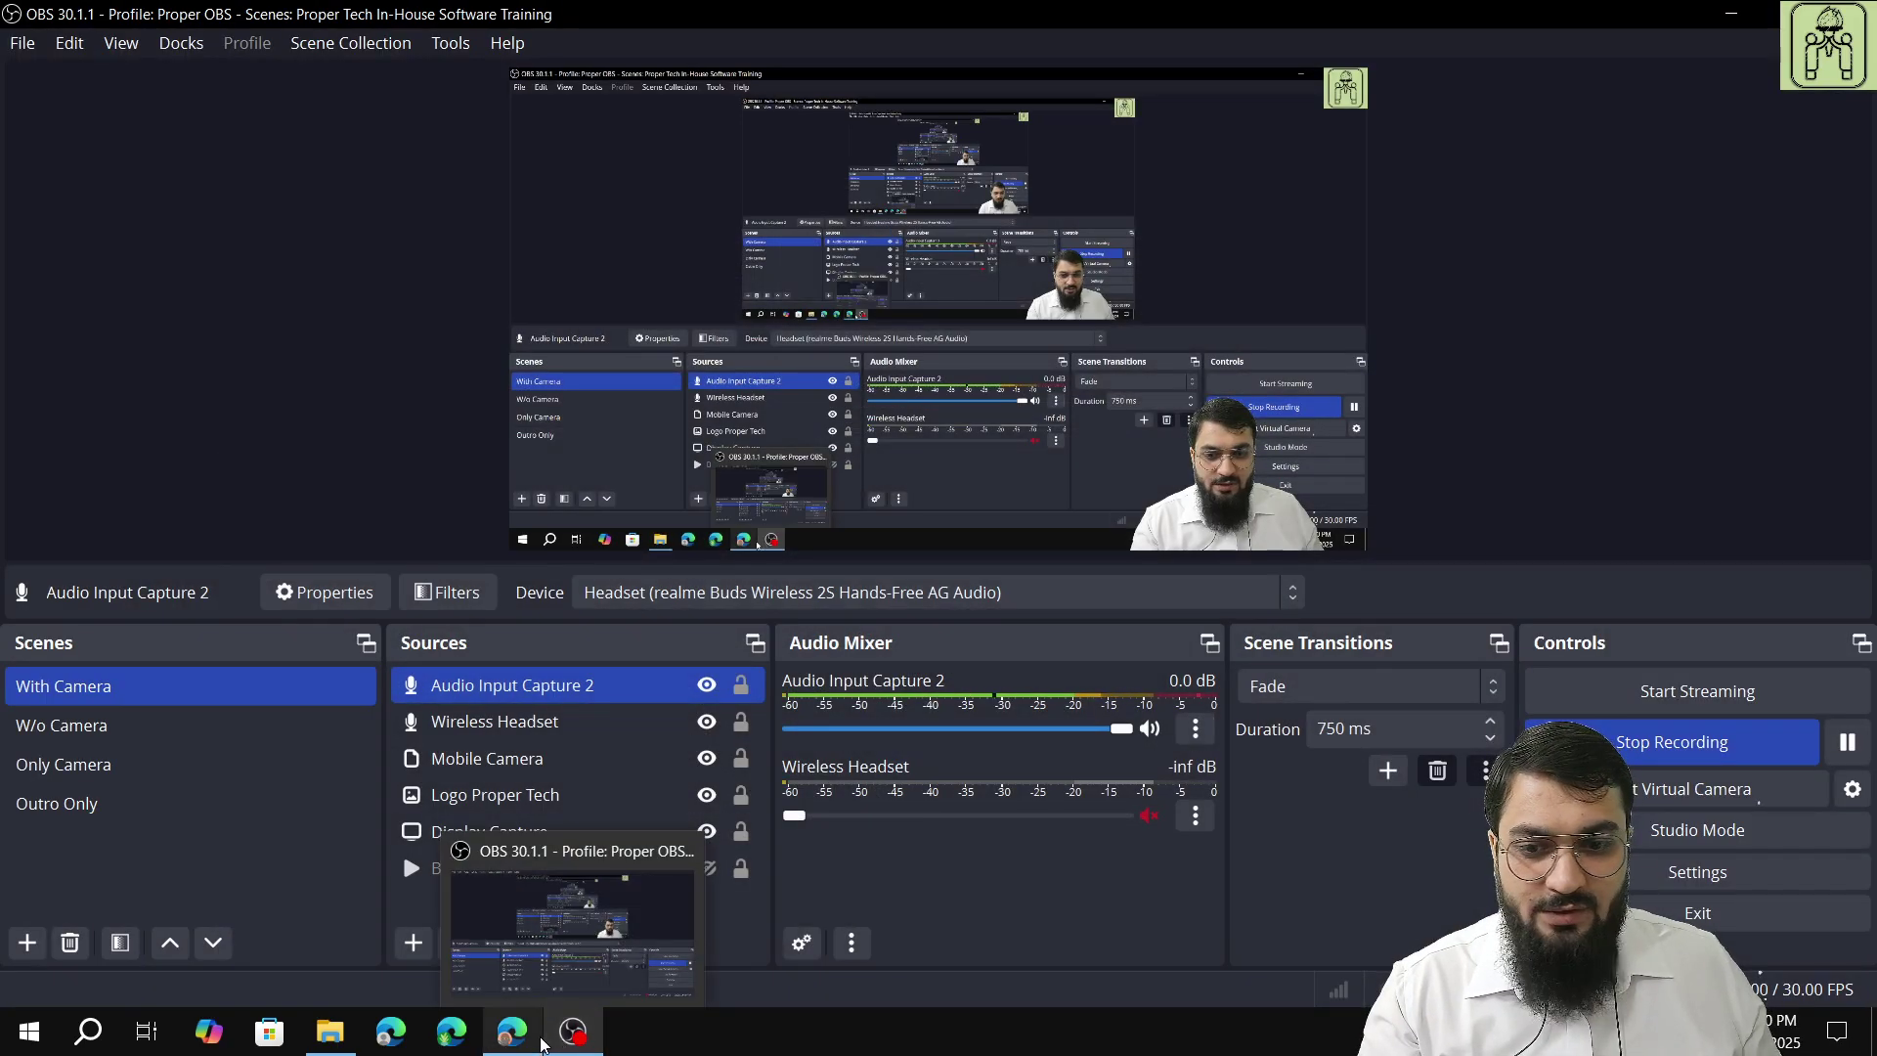
pyautogui.click(511, 1034)
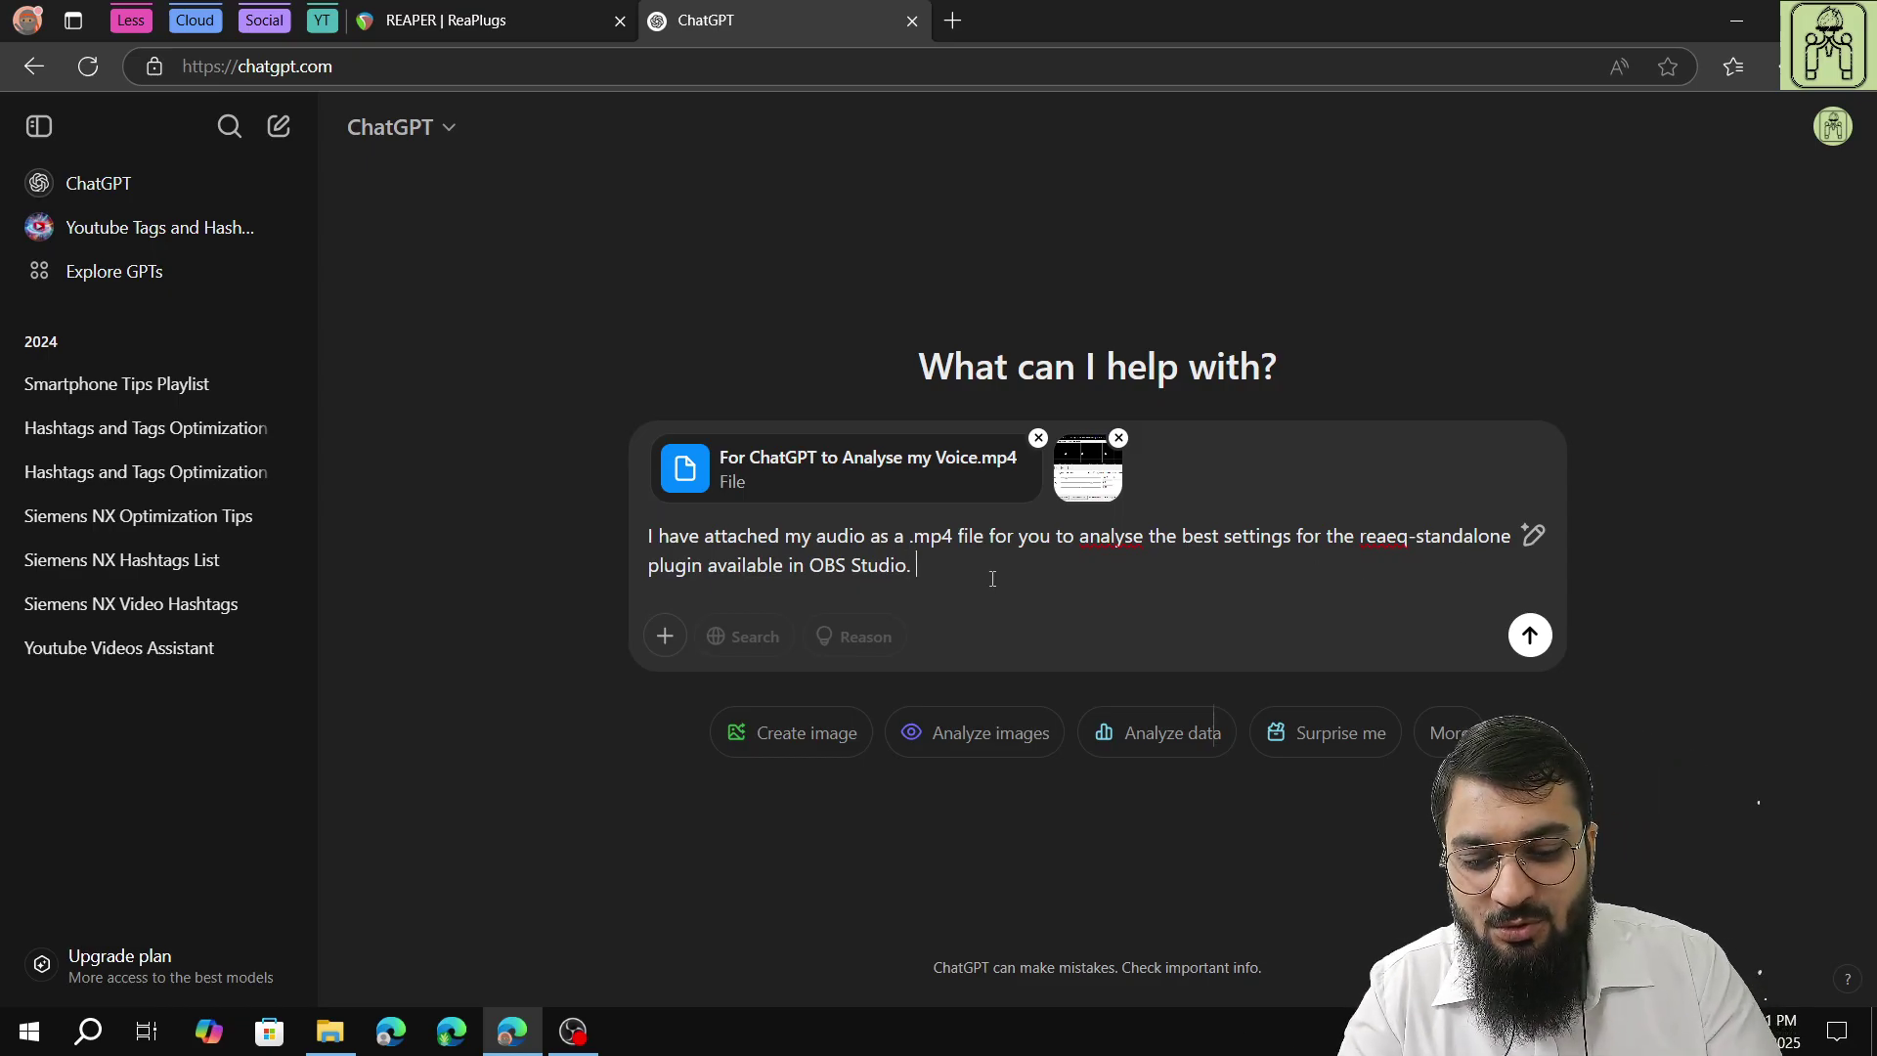
# Add that the adjustable reaeq-standalone options are in the attached screenshot, and ask for the best values for my voice.
pyautogui.write('the ')
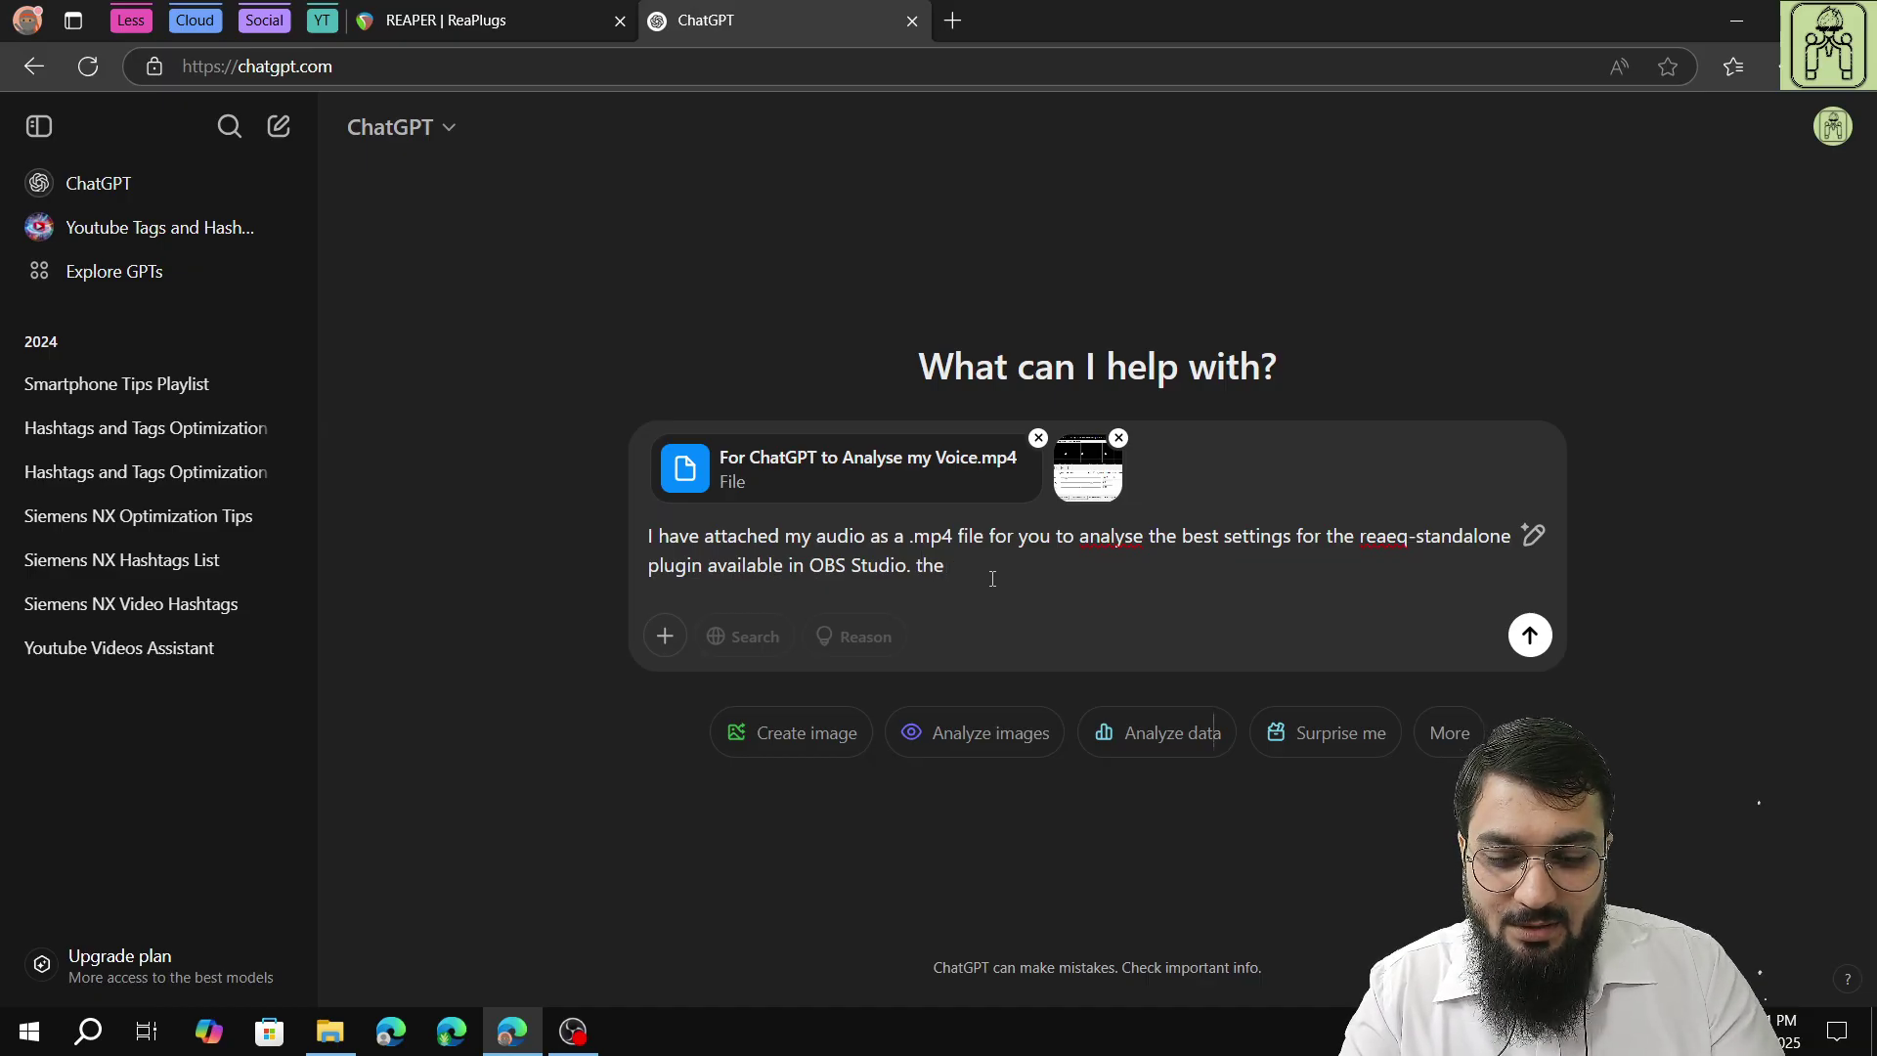
pyautogui.write('option')
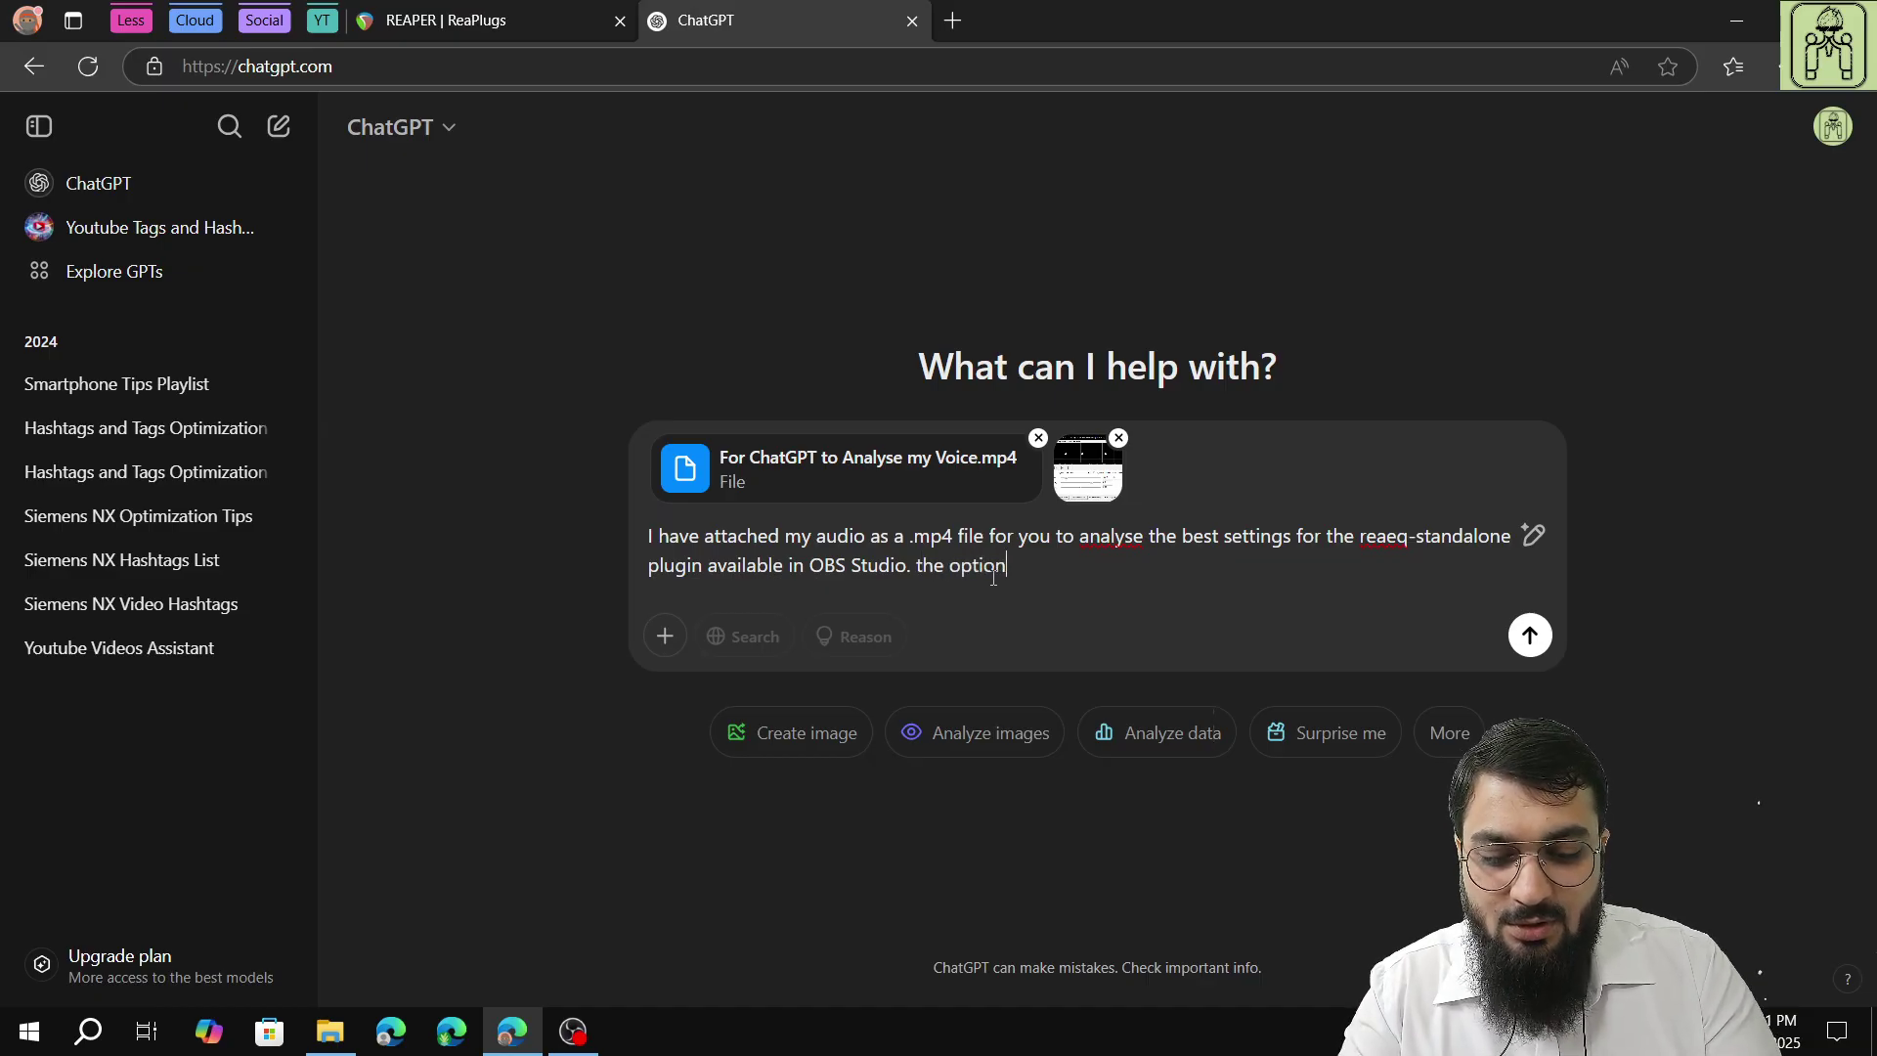
pyautogui.write('s whic')
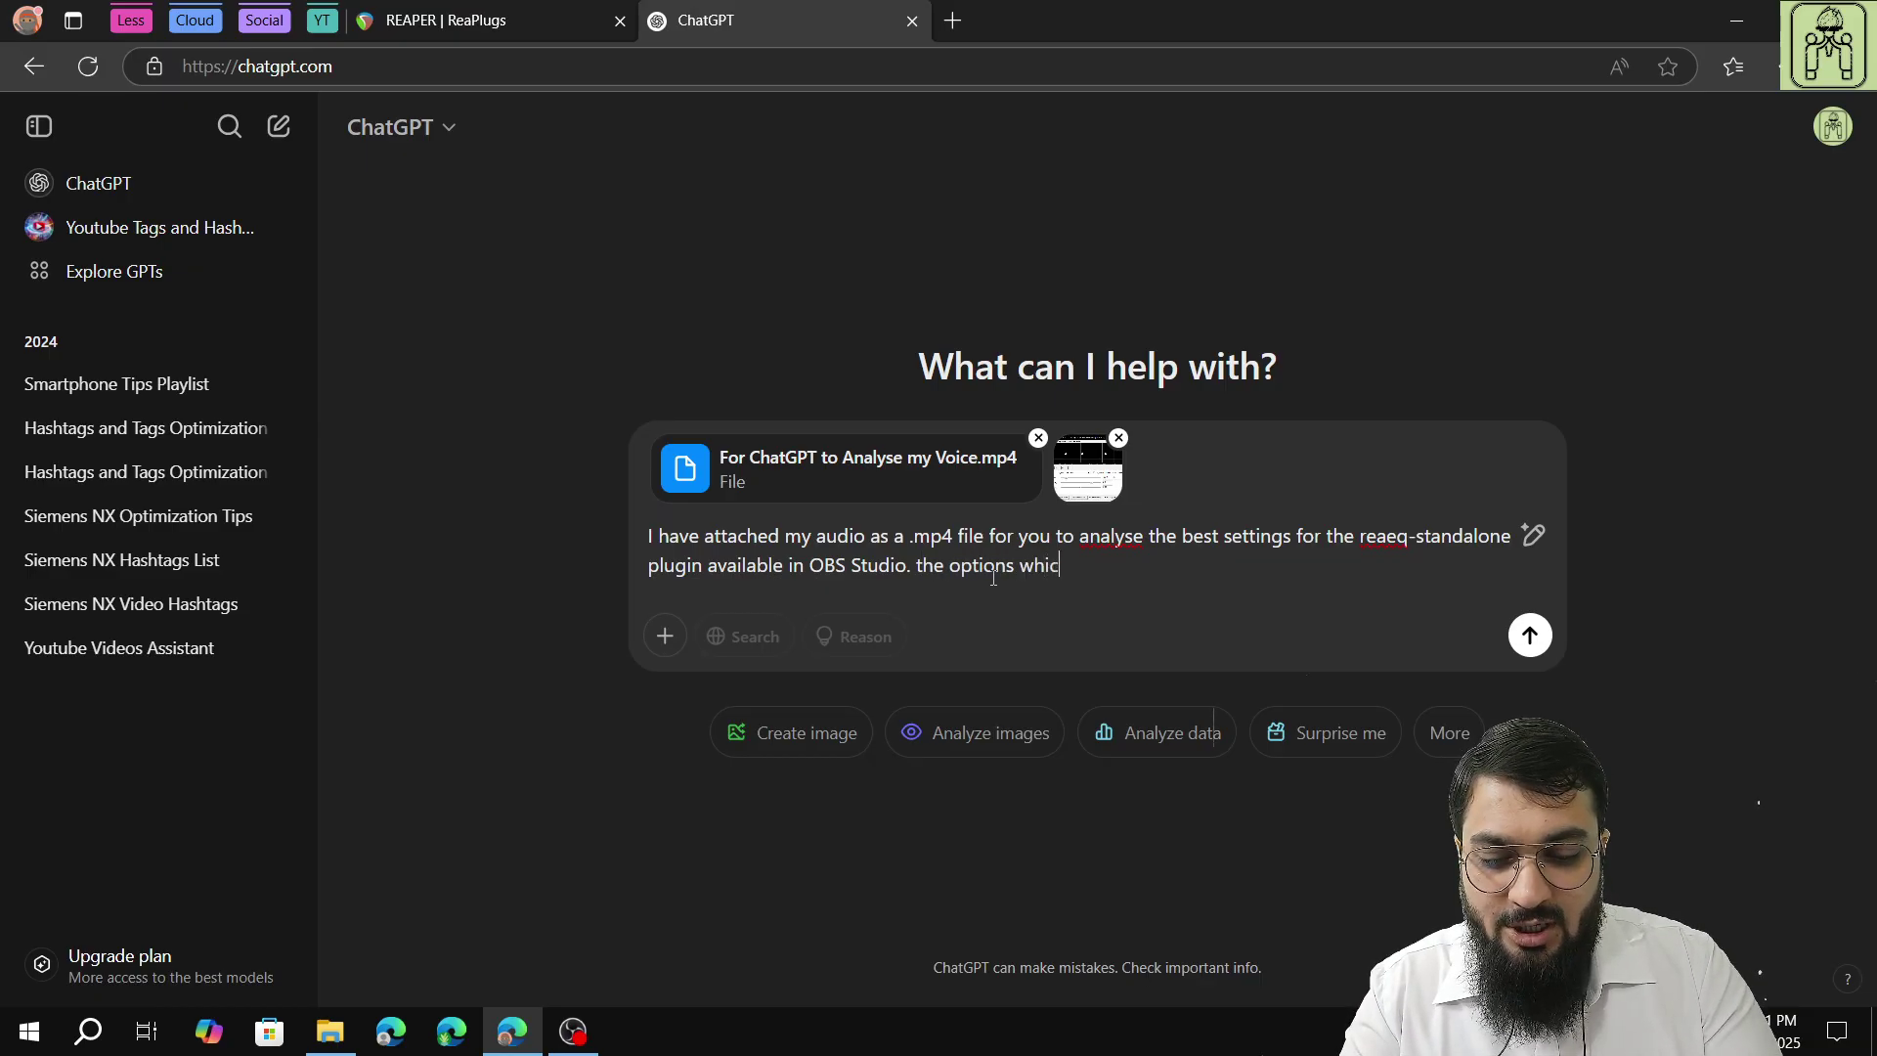
pyautogui.write('h can be adju')
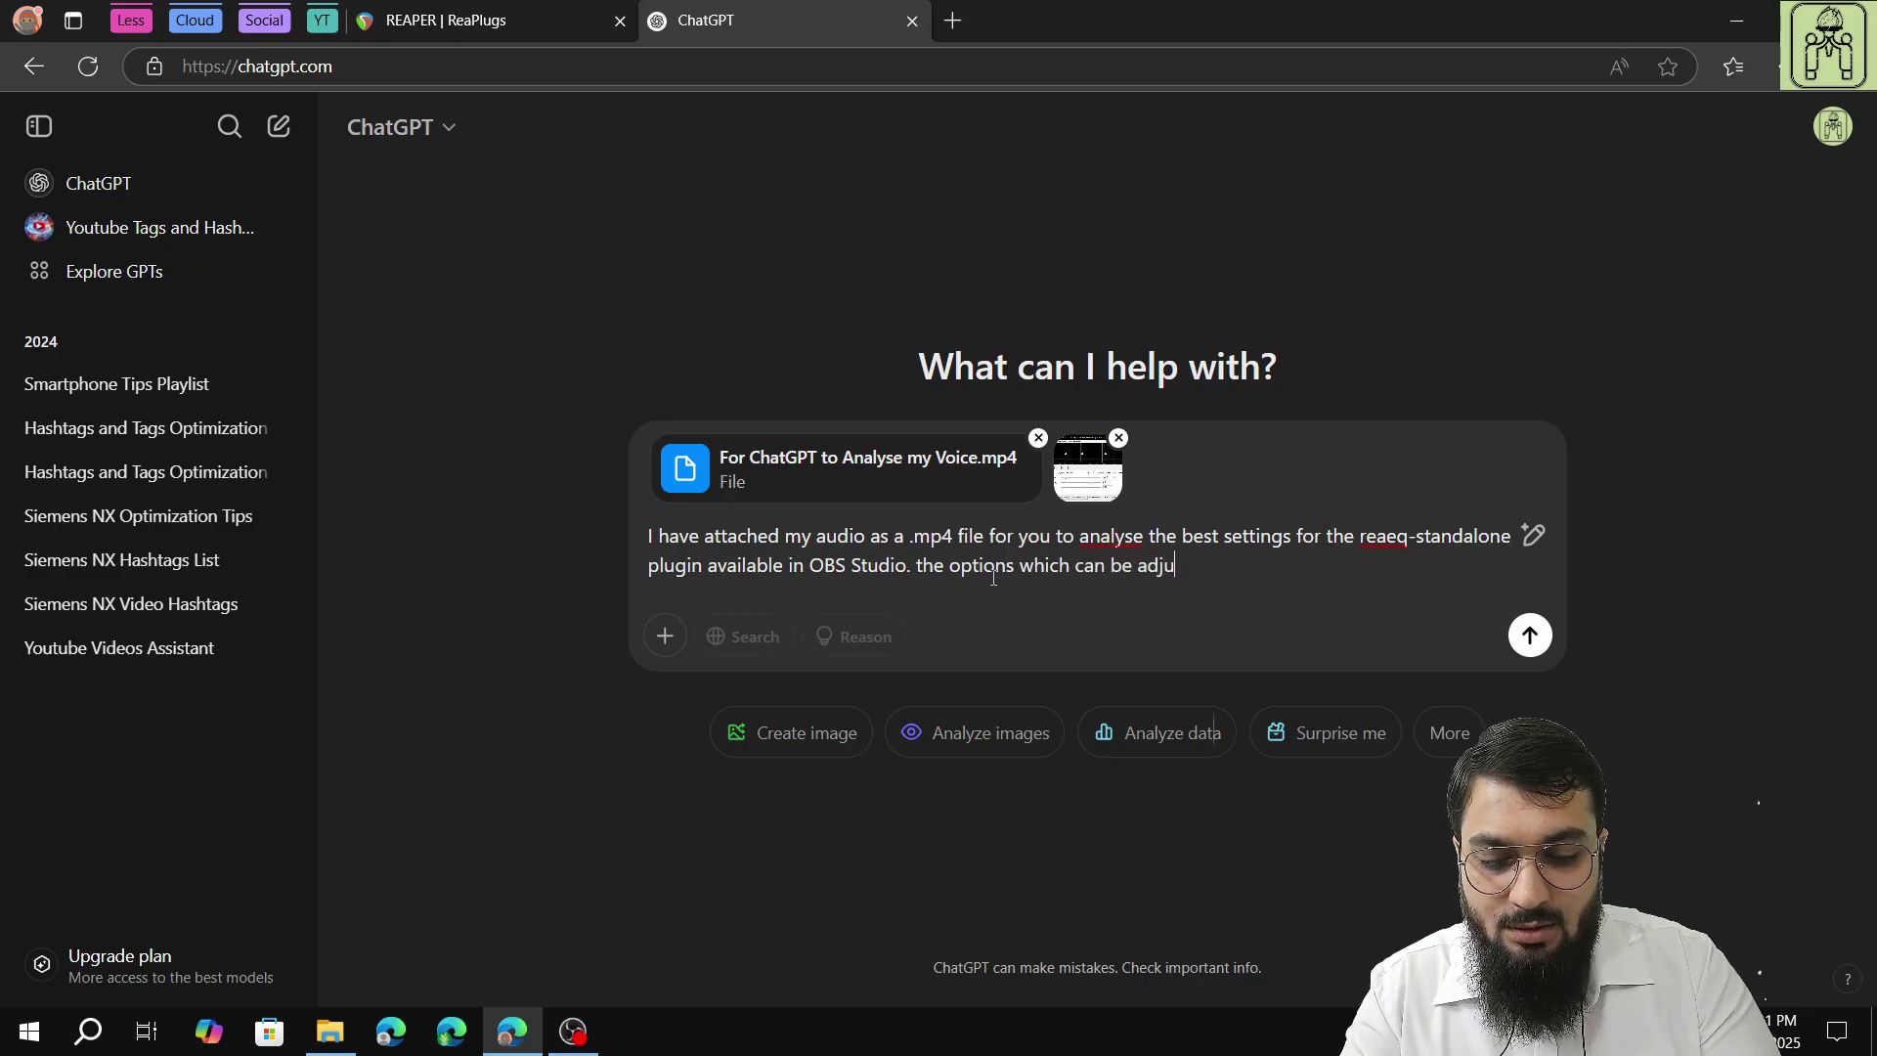
pyautogui.write('sted in the reaeq-standalon')
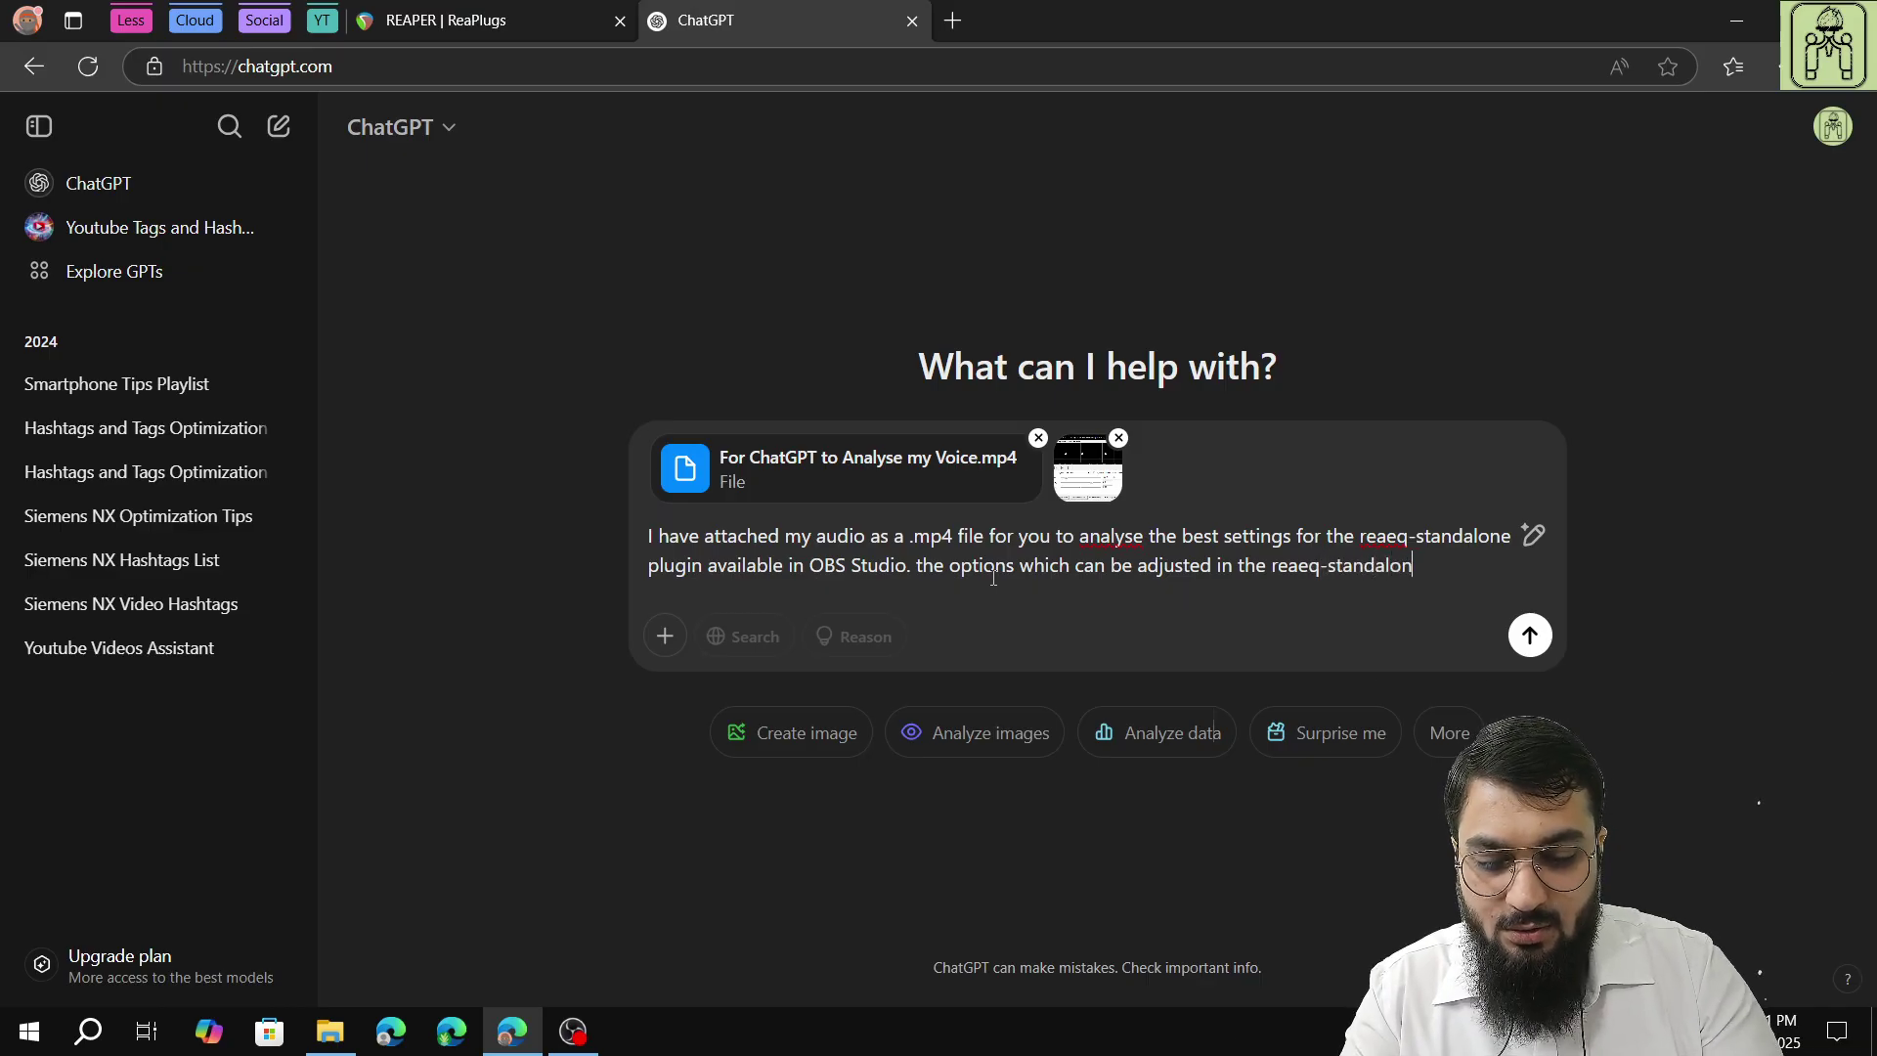
pyautogui.write('e plugin ')
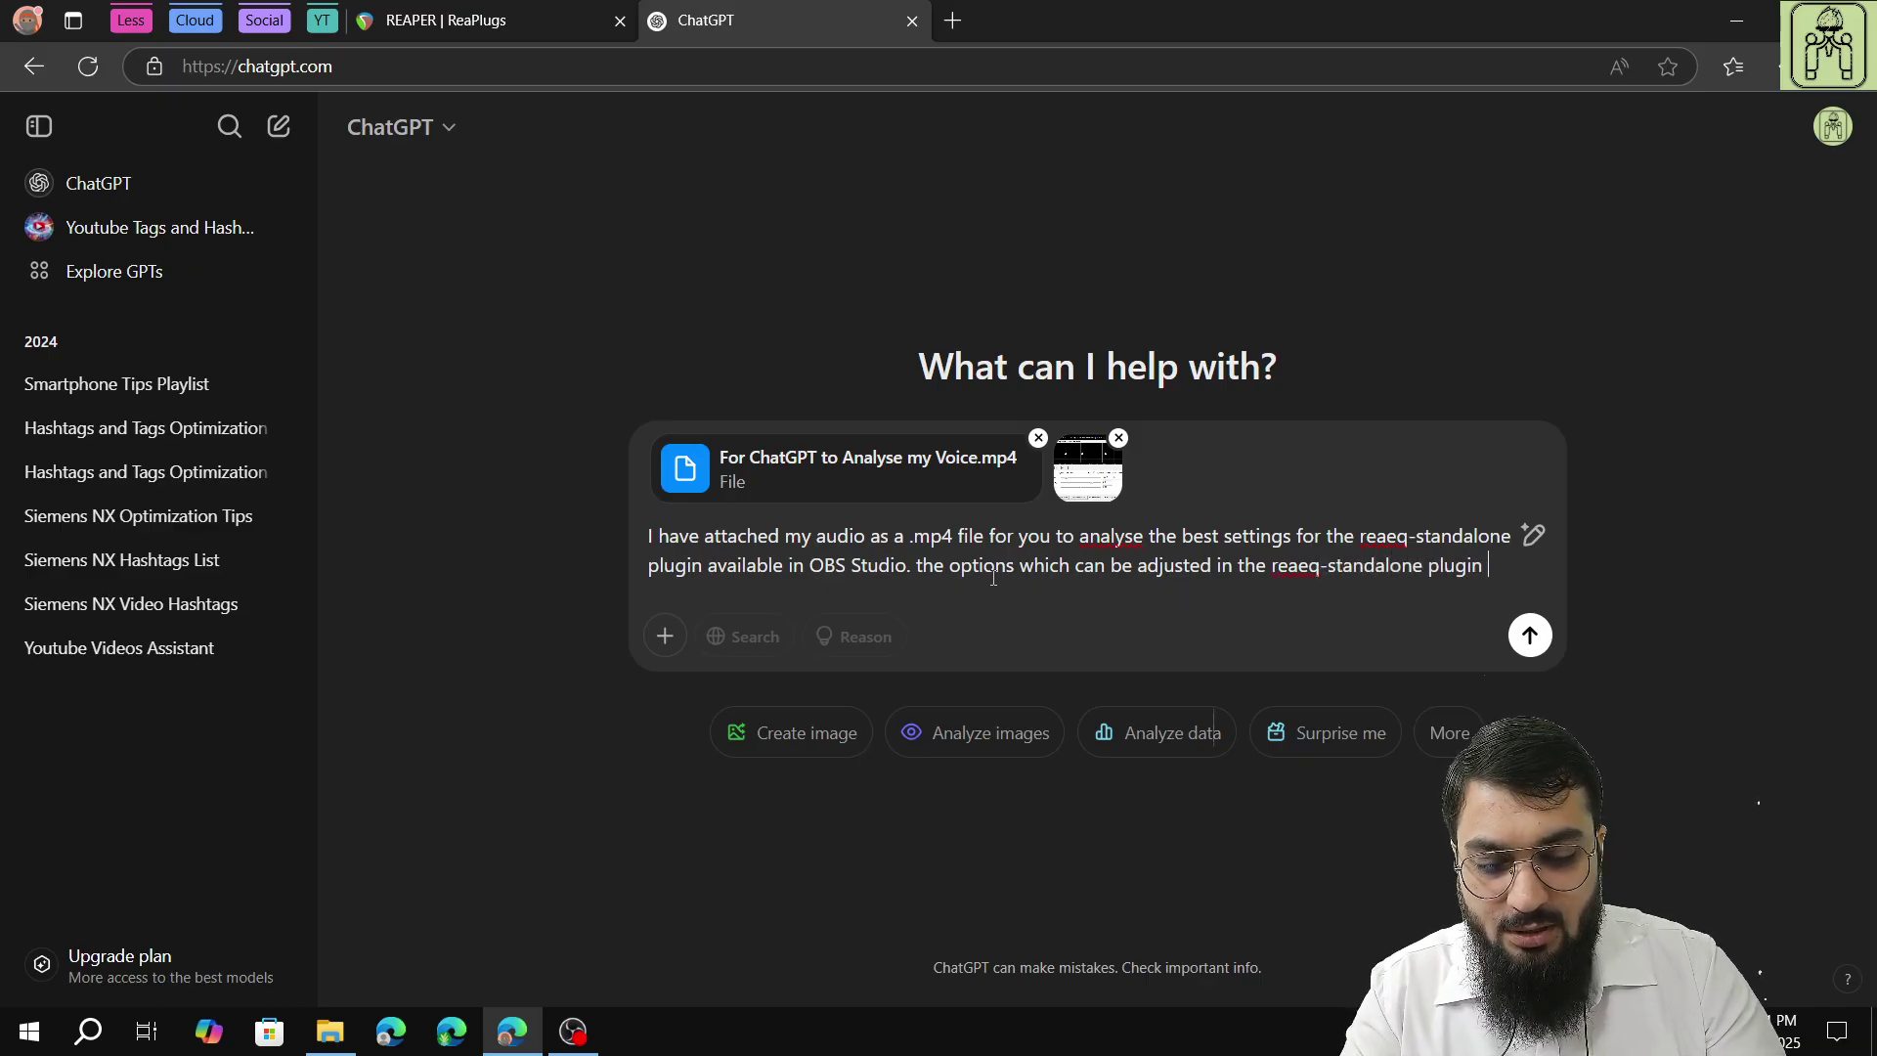
pyautogui.write('of o')
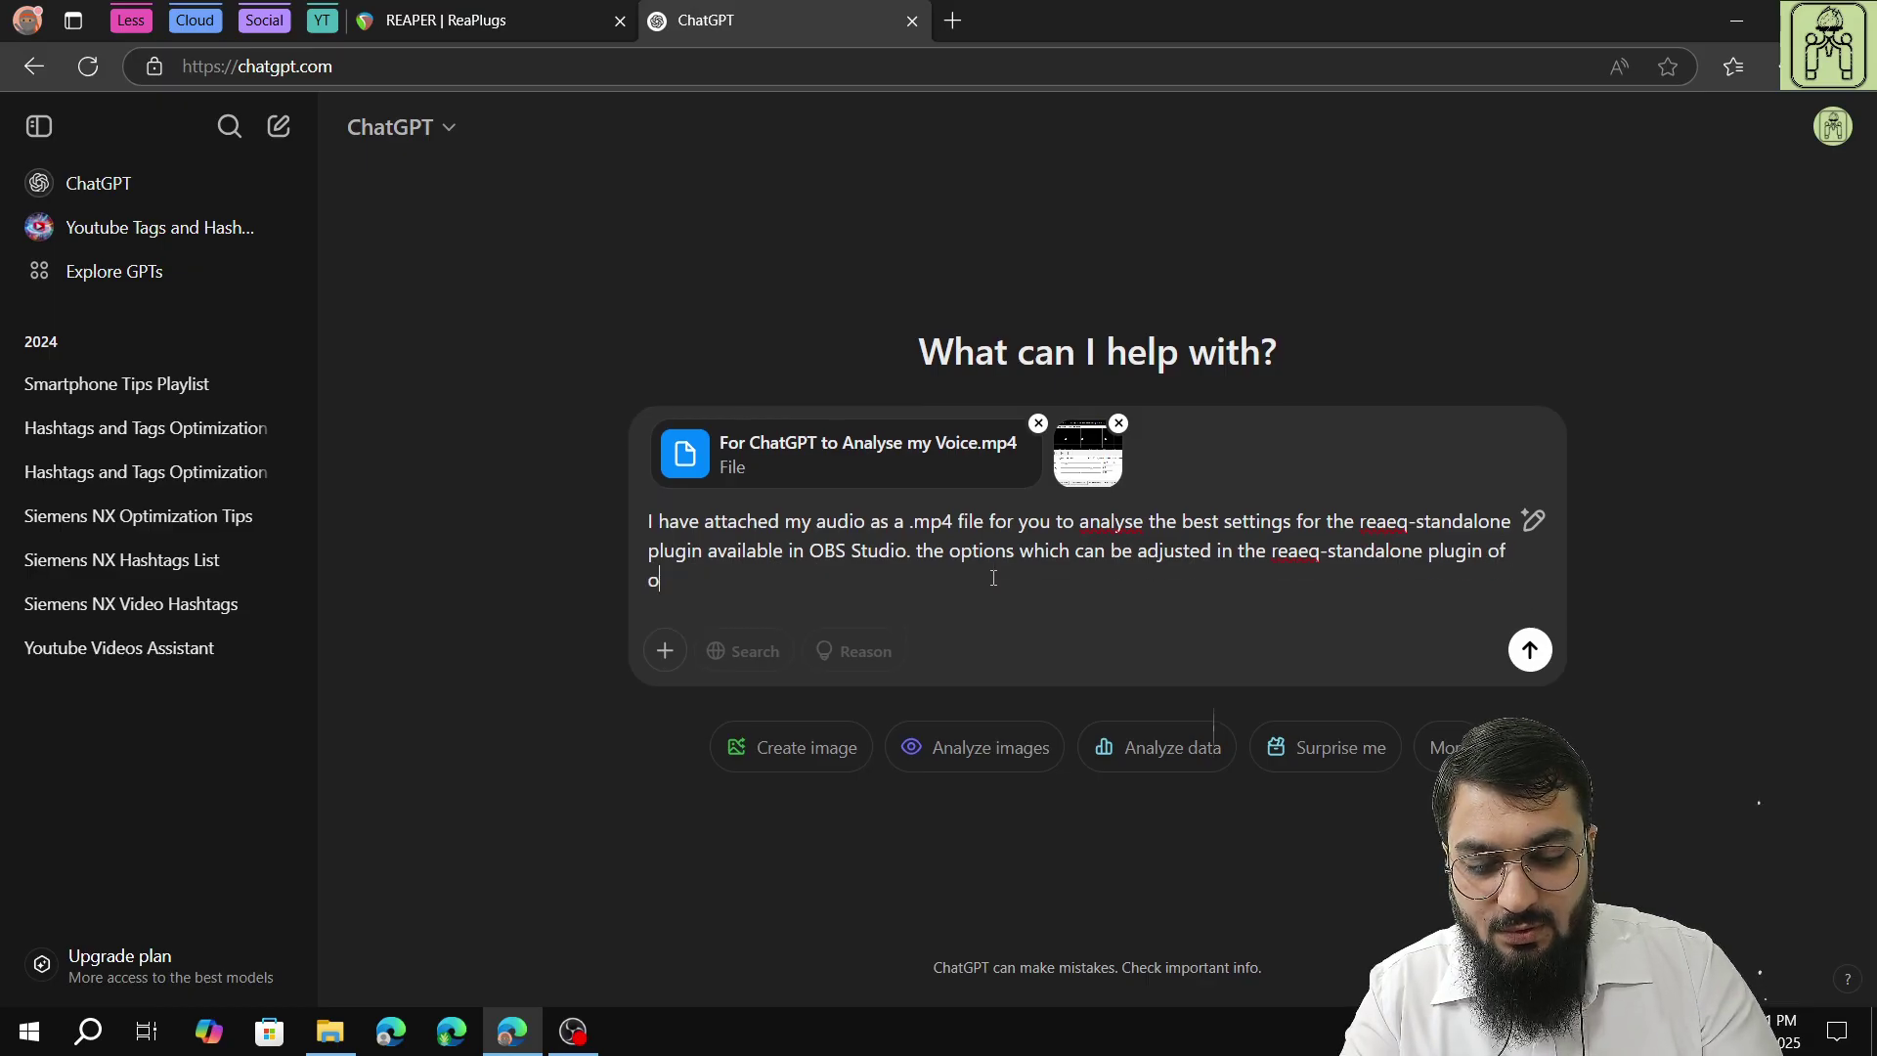
pyautogui.write('bs studio are shown in ')
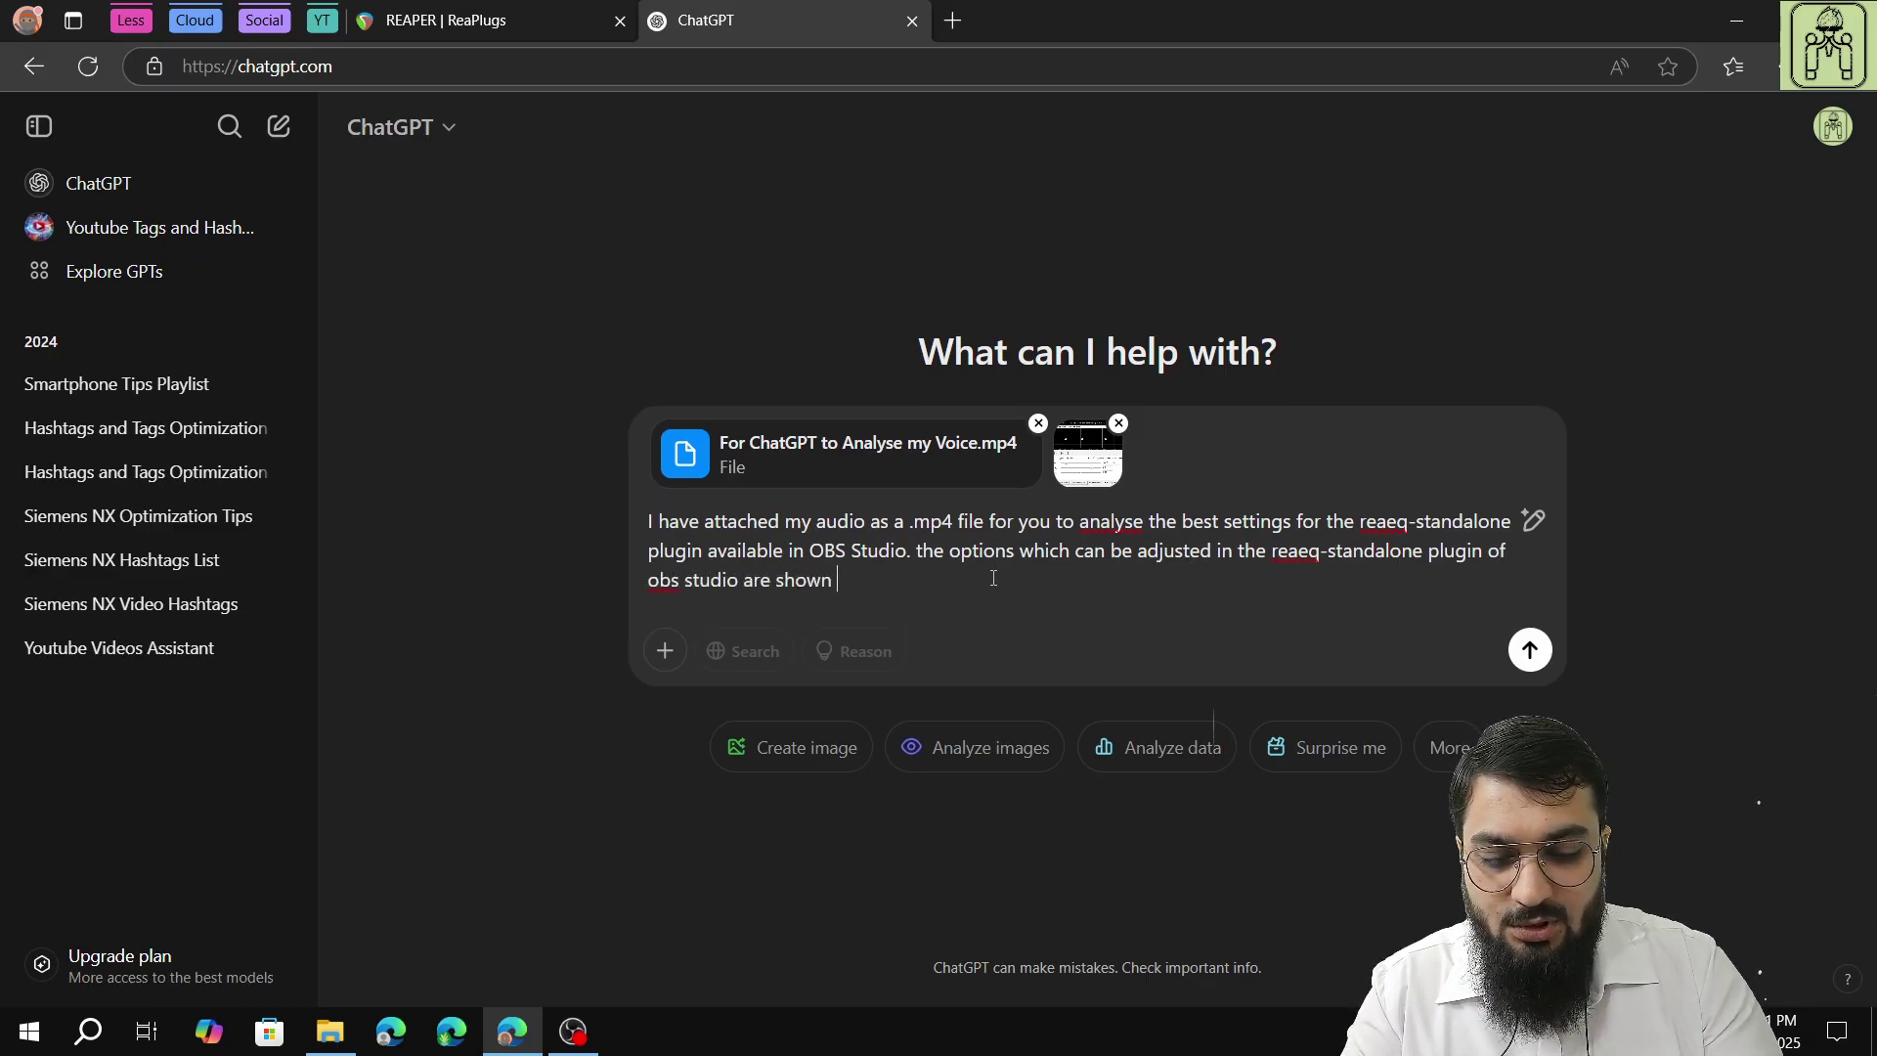
pyautogui.write('the screesn')
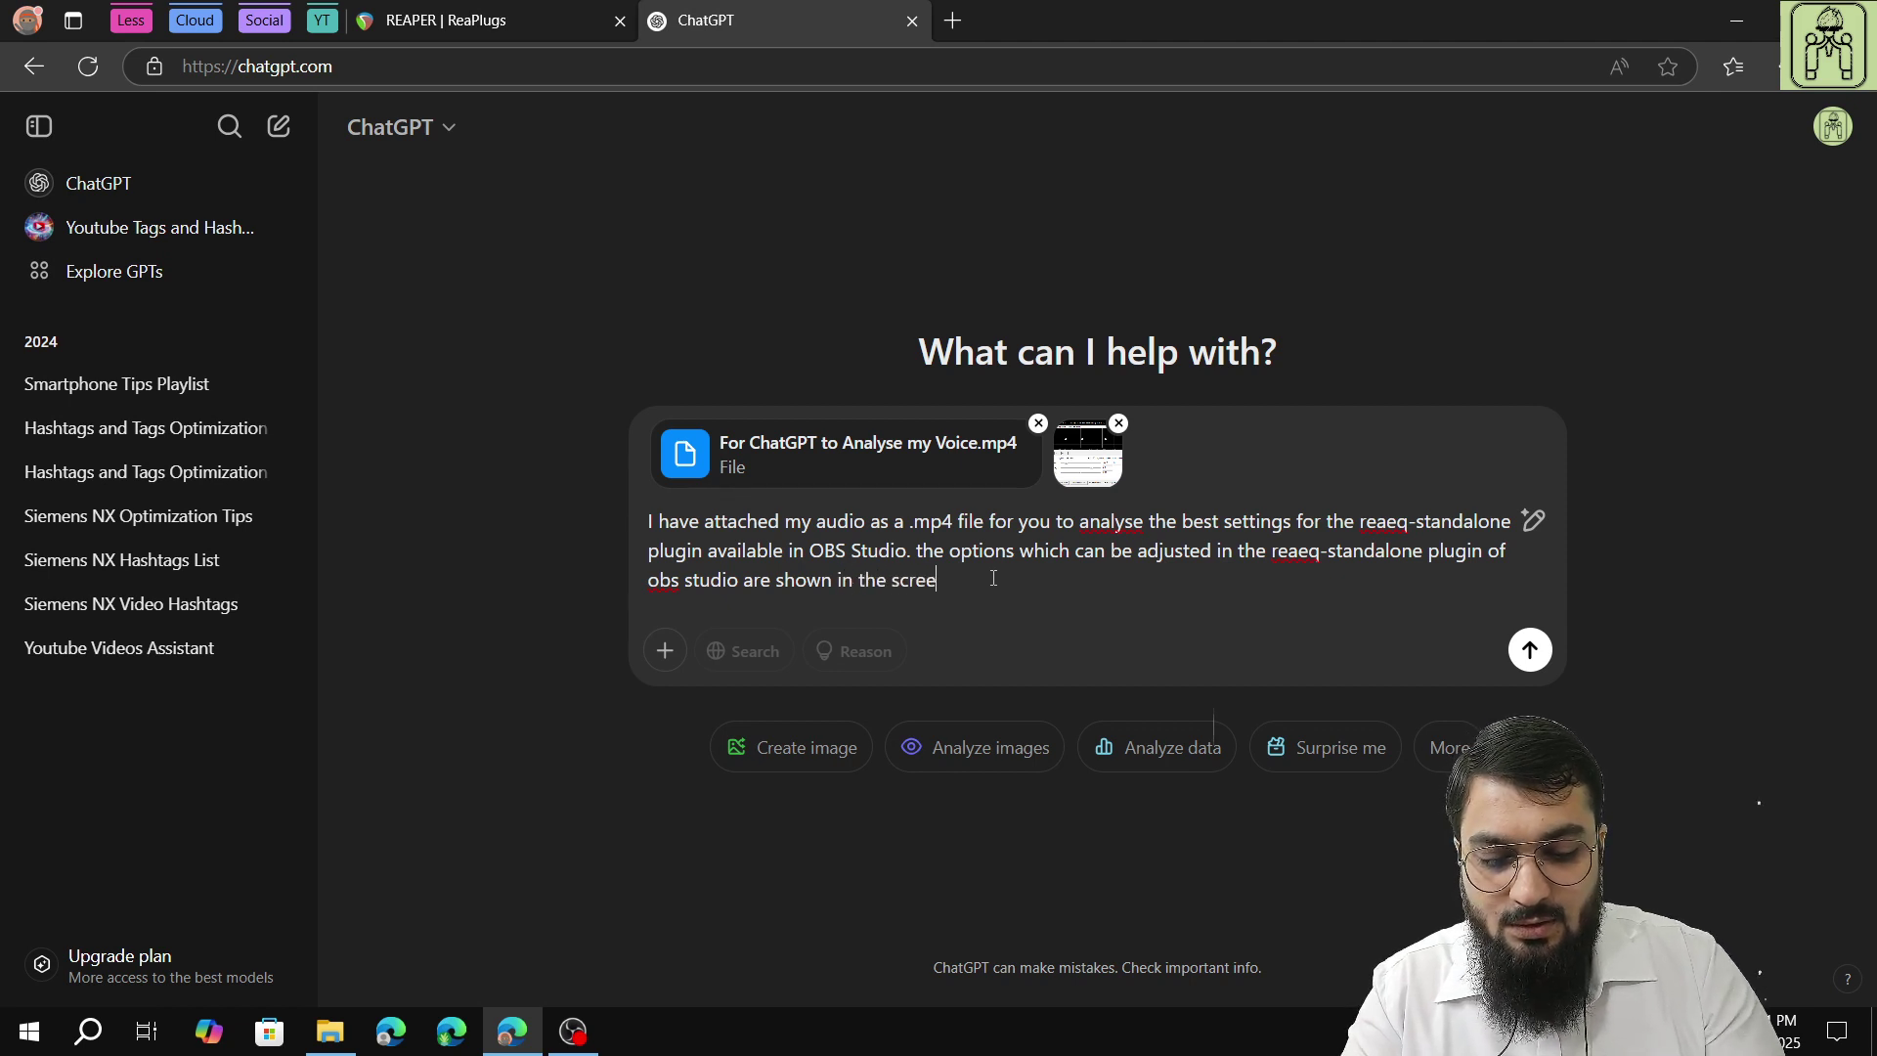
pyautogui.press('BackSpace')
pyautogui.press('BackSpace')
pyautogui.write('nshot')
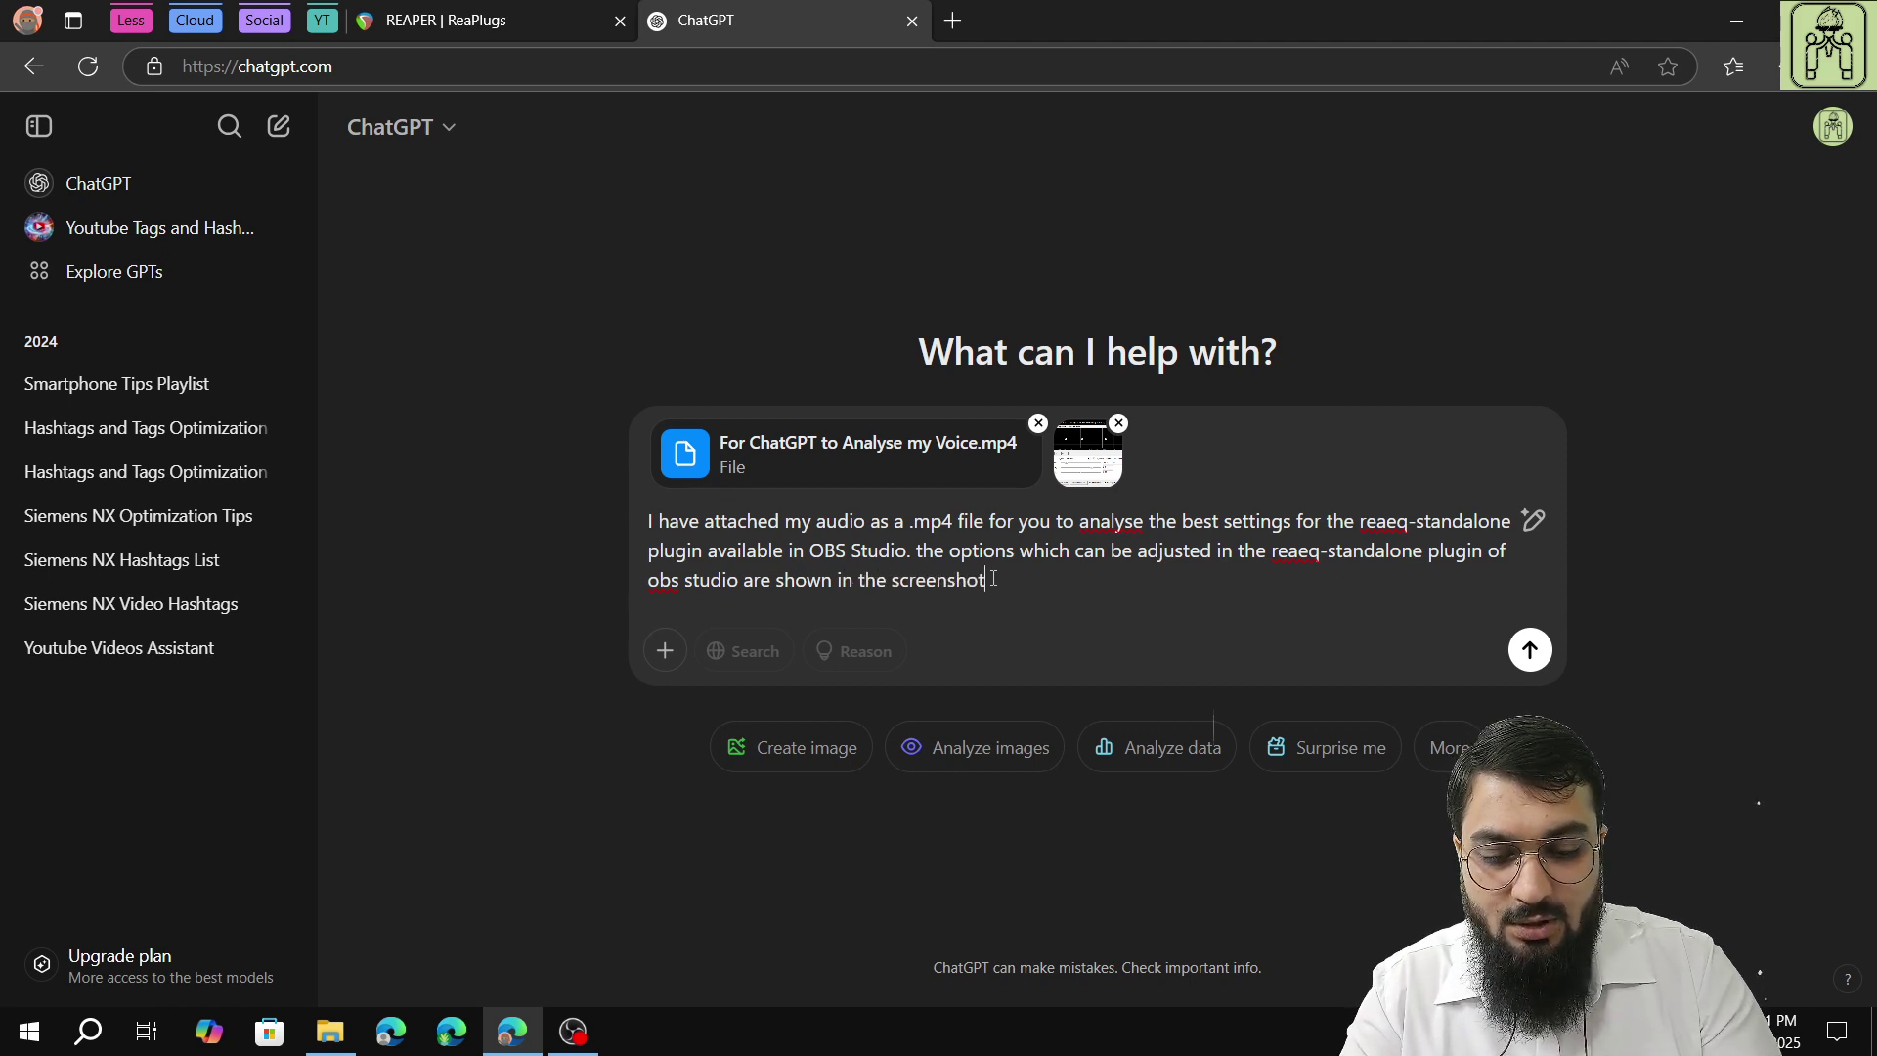
pyautogui.write(' attached')
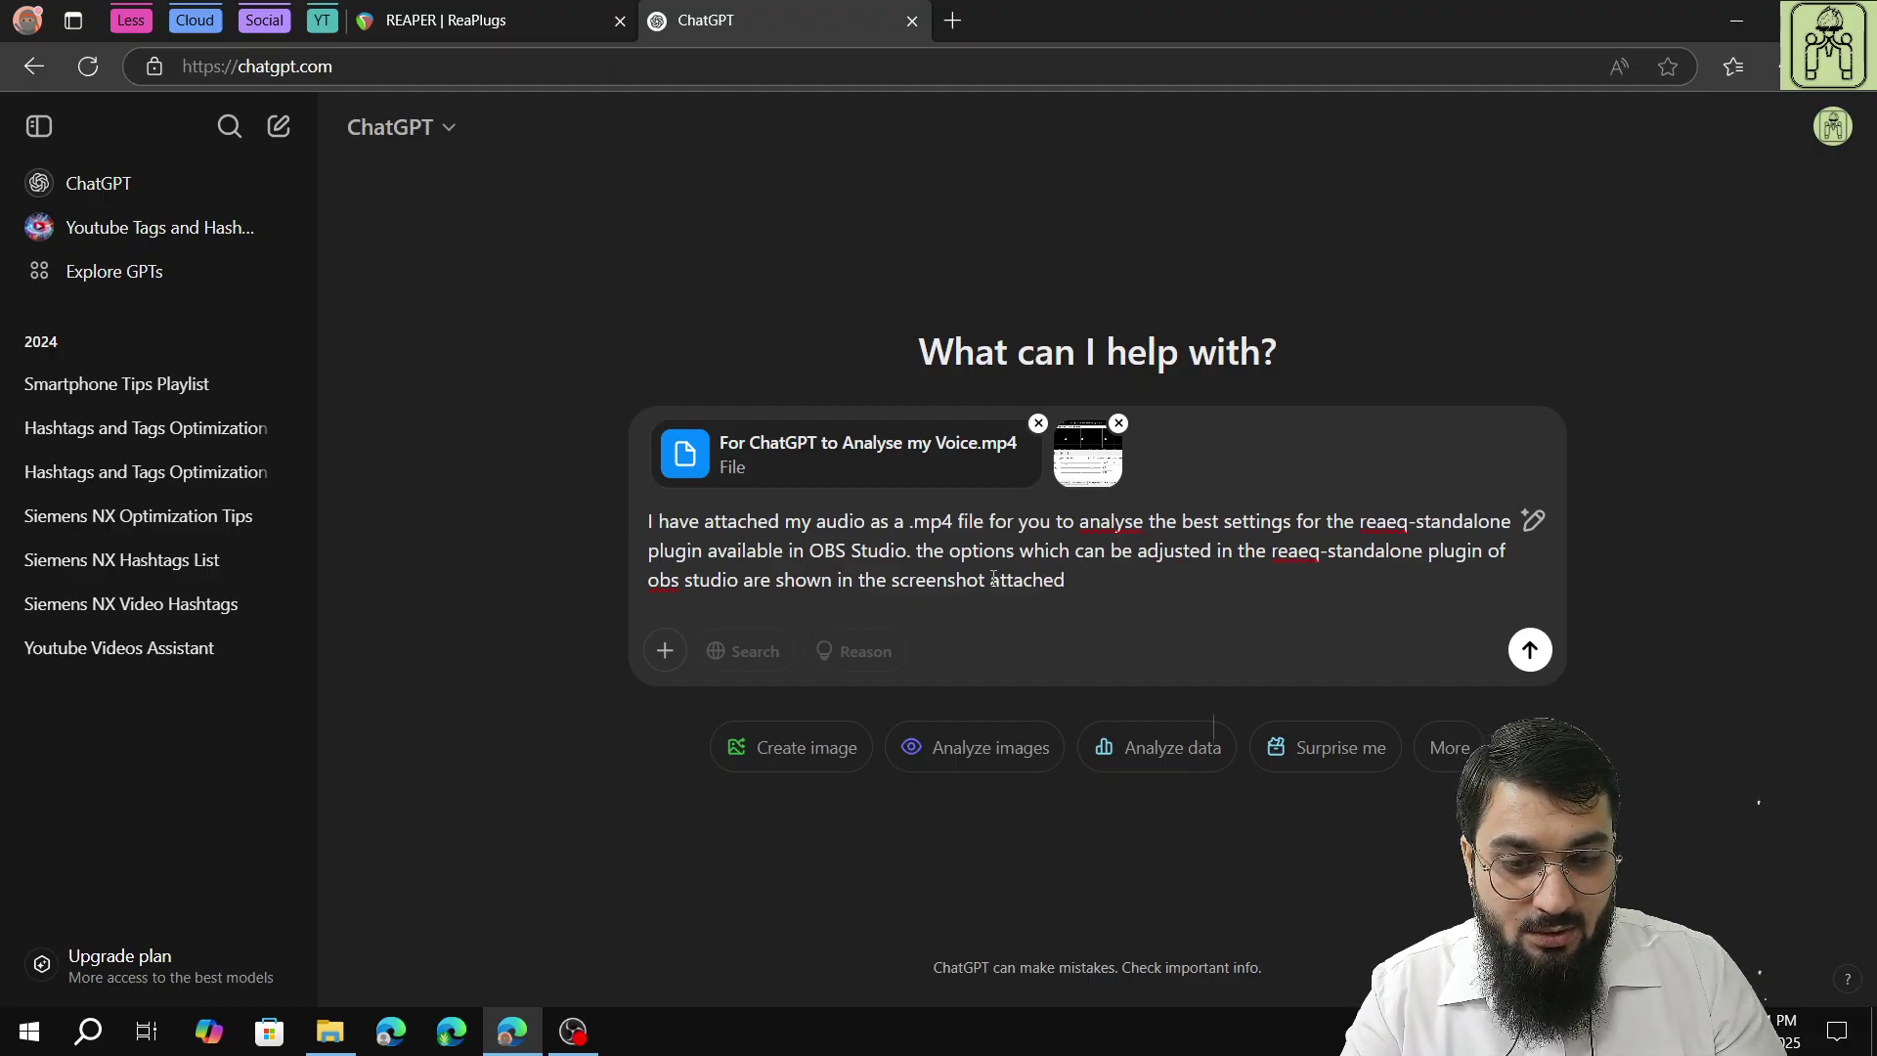
pyautogui.write(' for your reef')
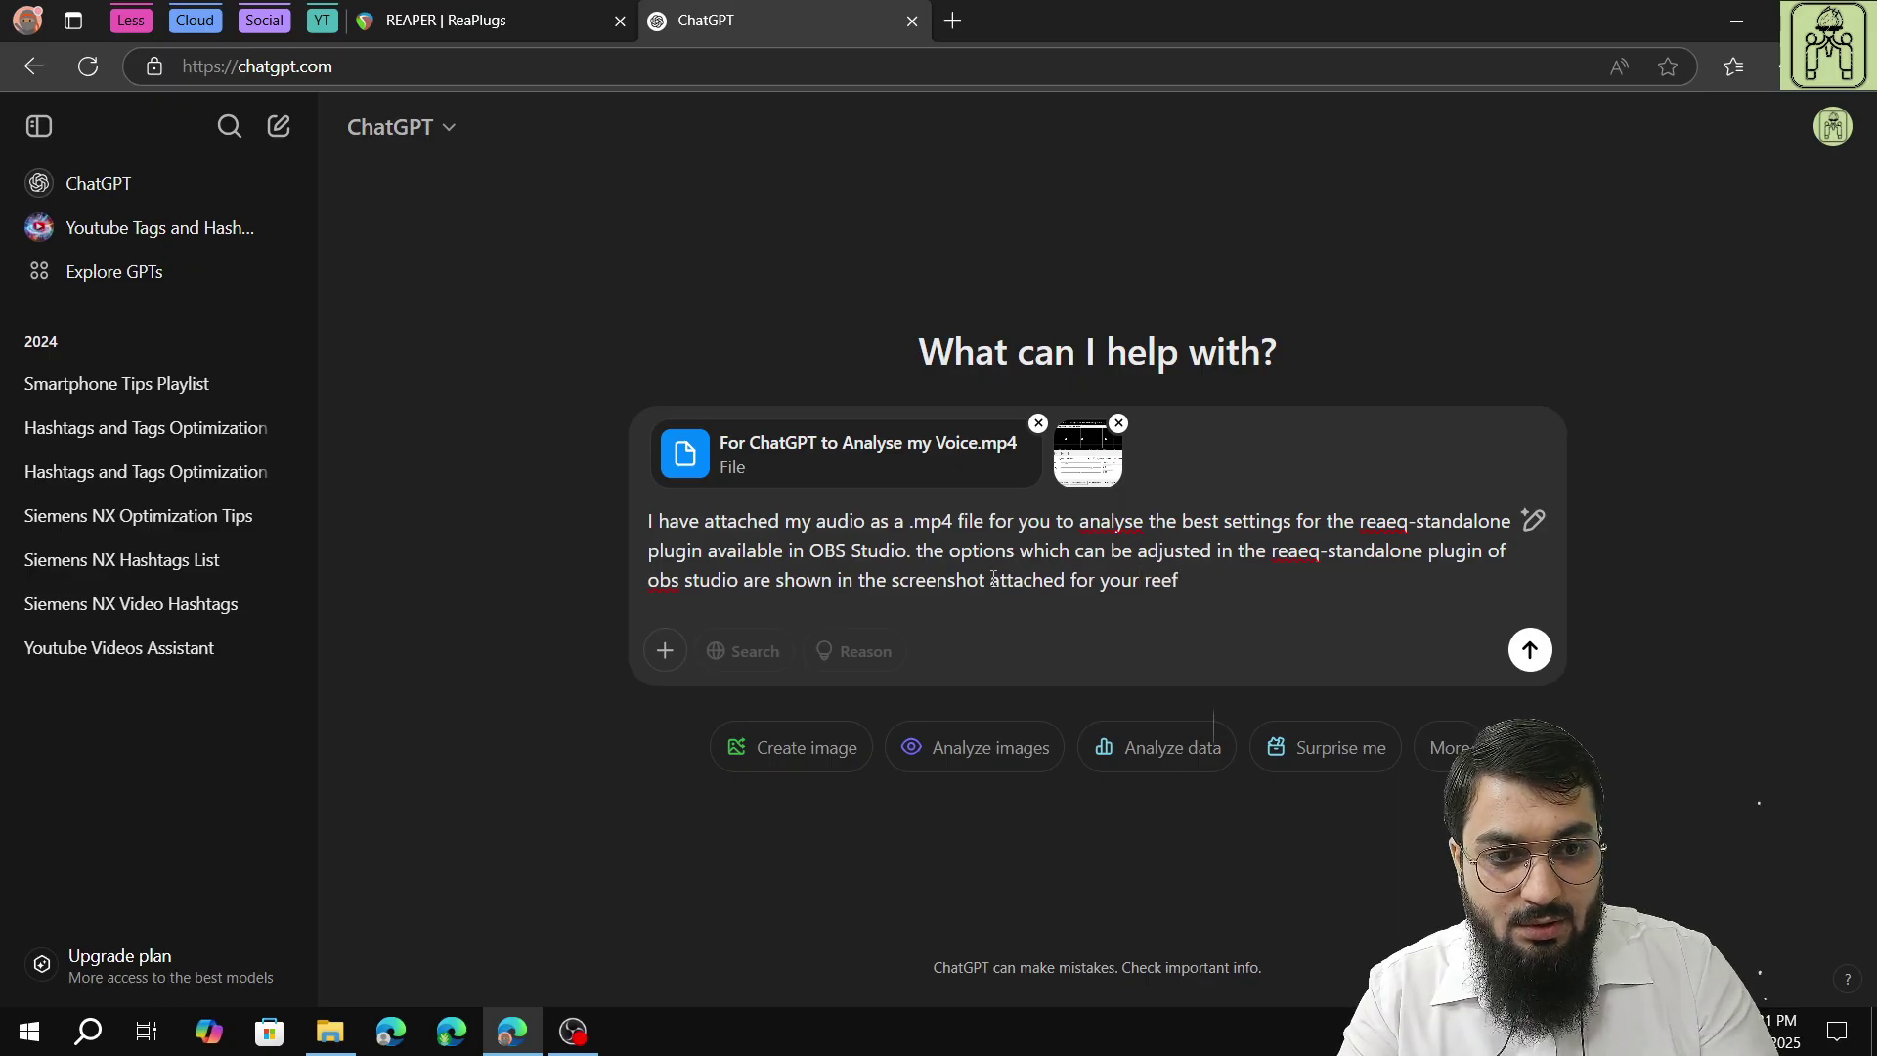
pyautogui.press('BackSpace')
pyautogui.press('BackSpace')
pyautogui.write('ferenec')
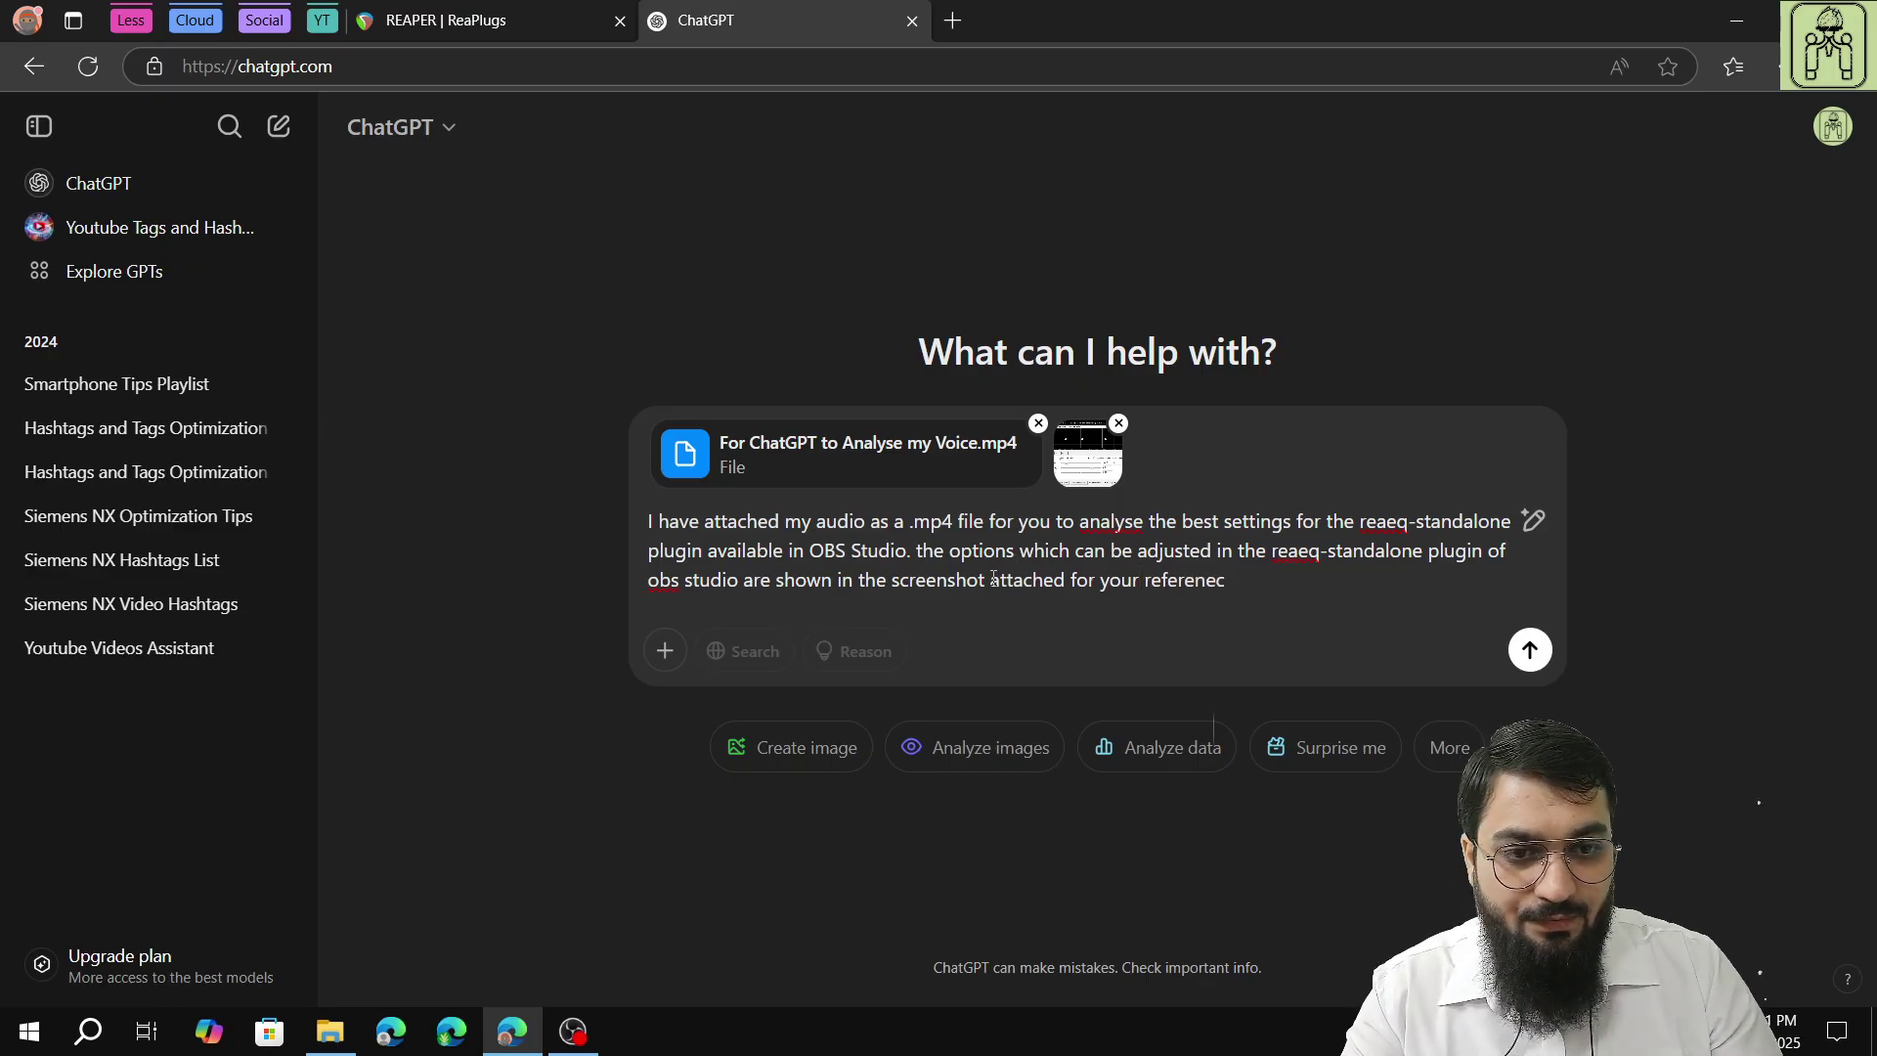
pyautogui.write('ce')
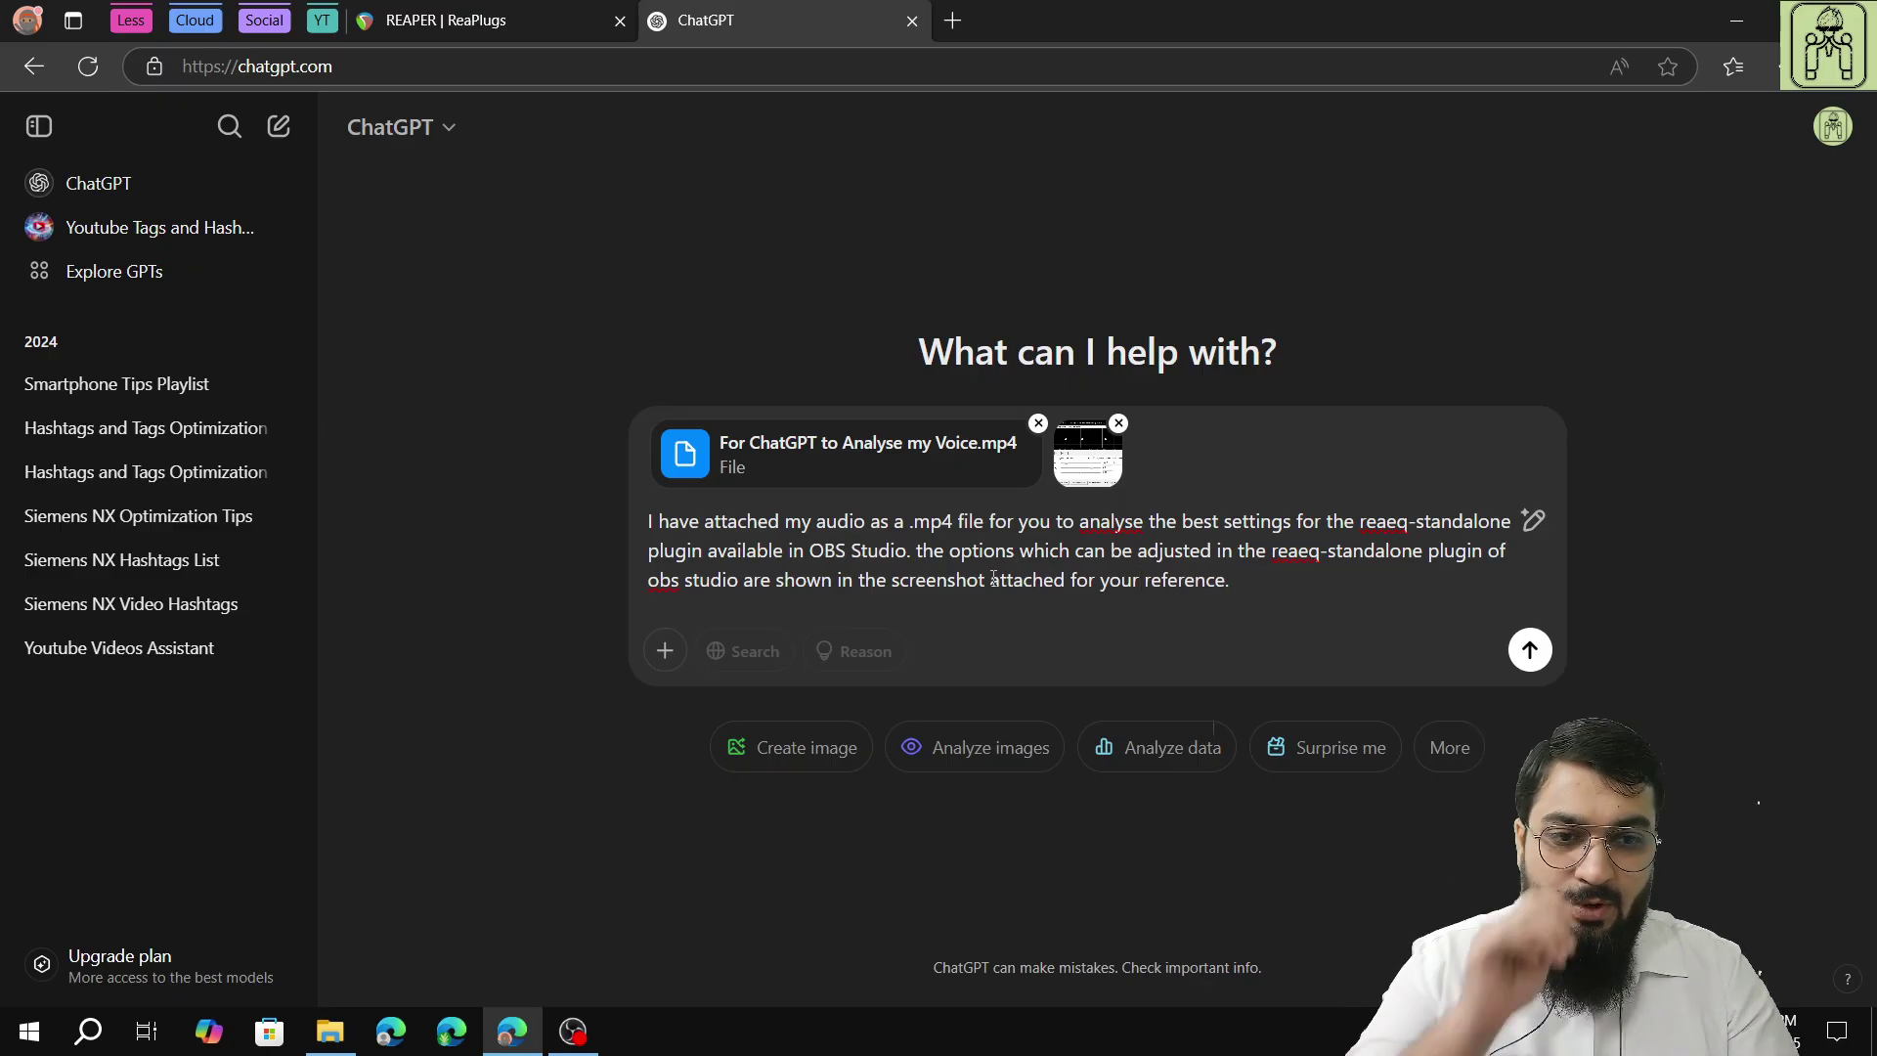
pyautogui.write('. analyze my voice and giv')
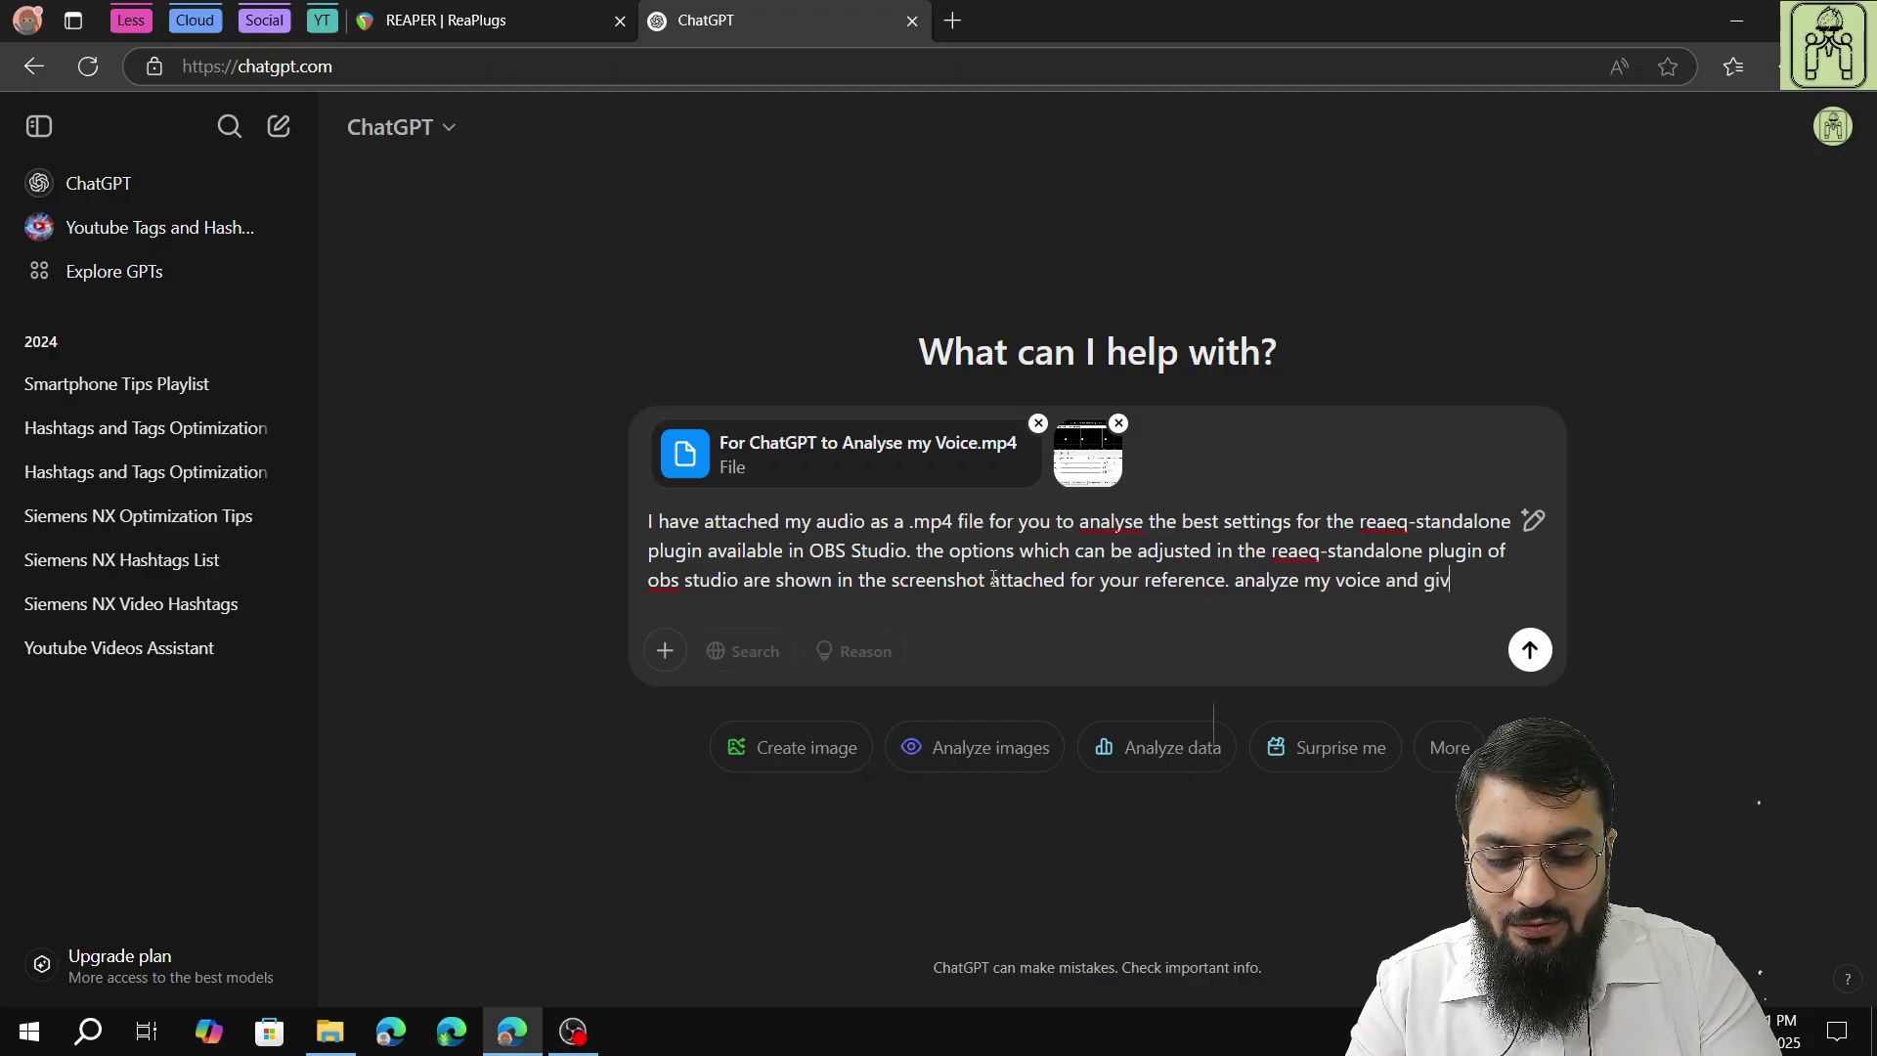
pyautogui.write('e me the best')
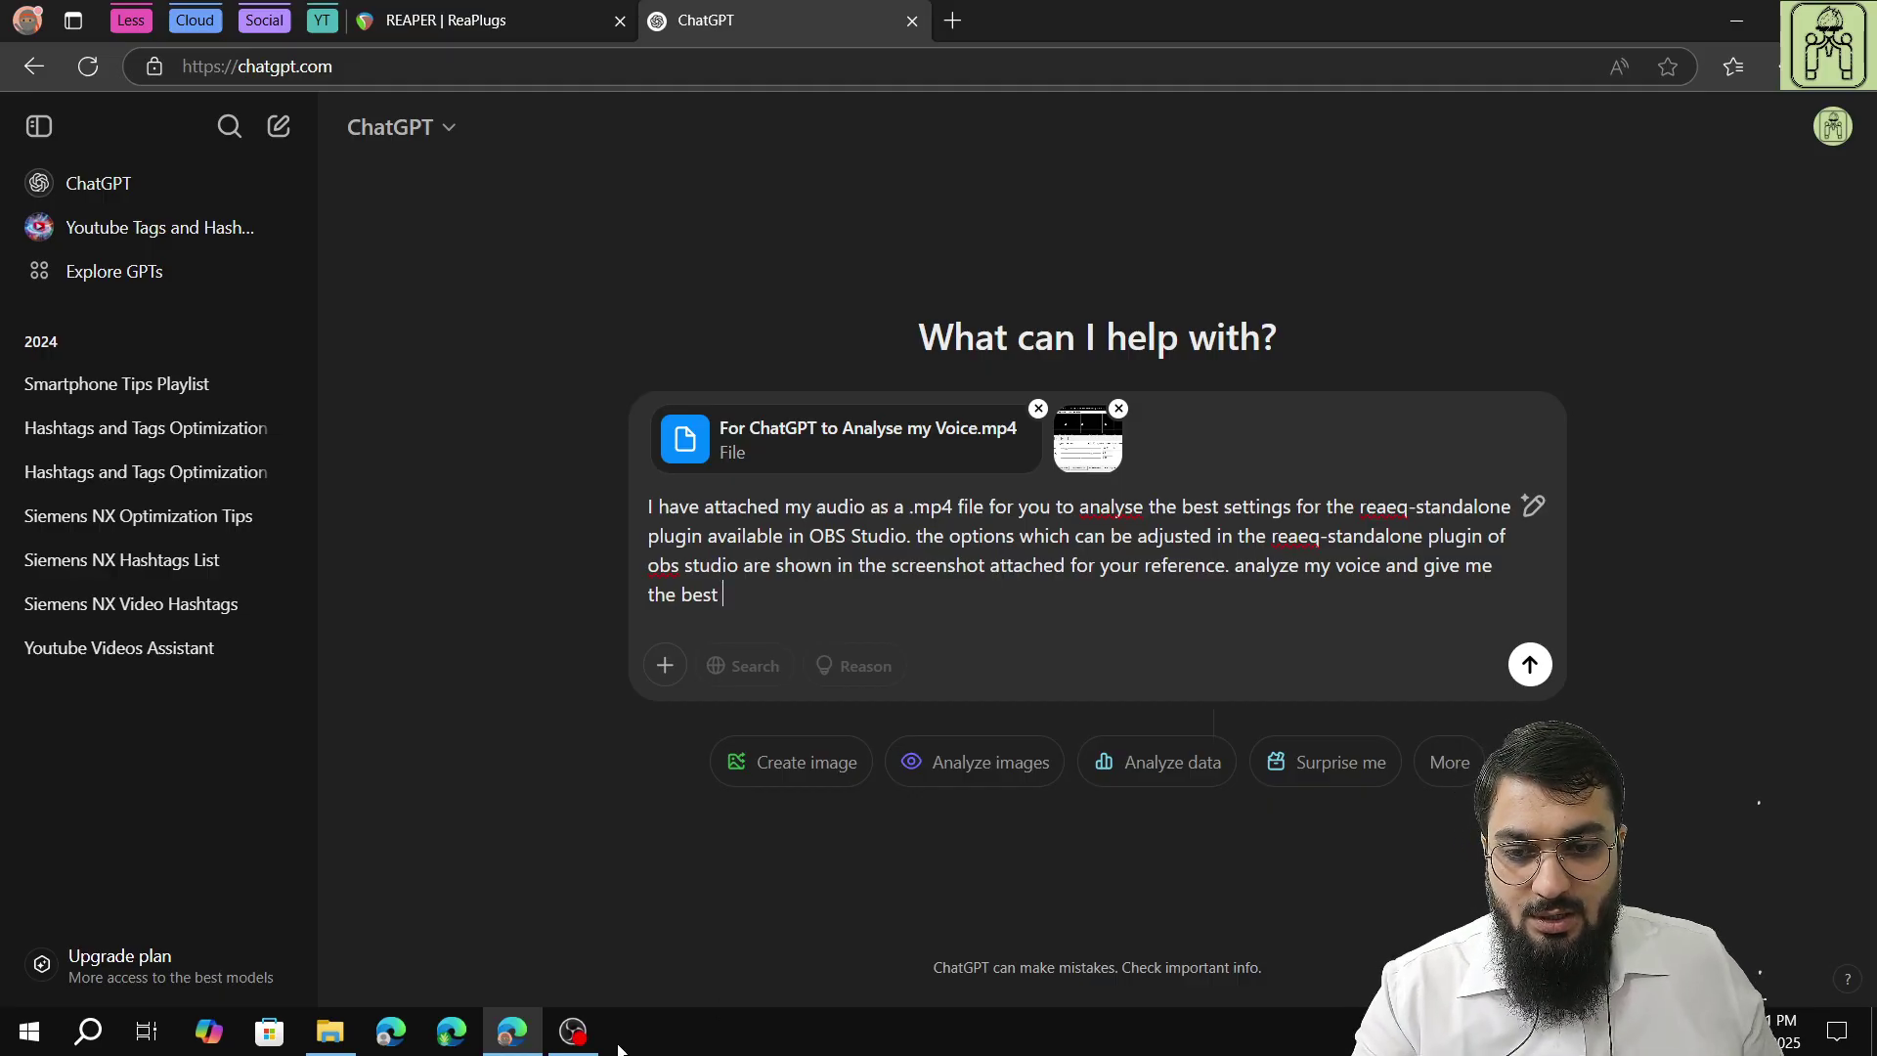
pyautogui.click(573, 1031)
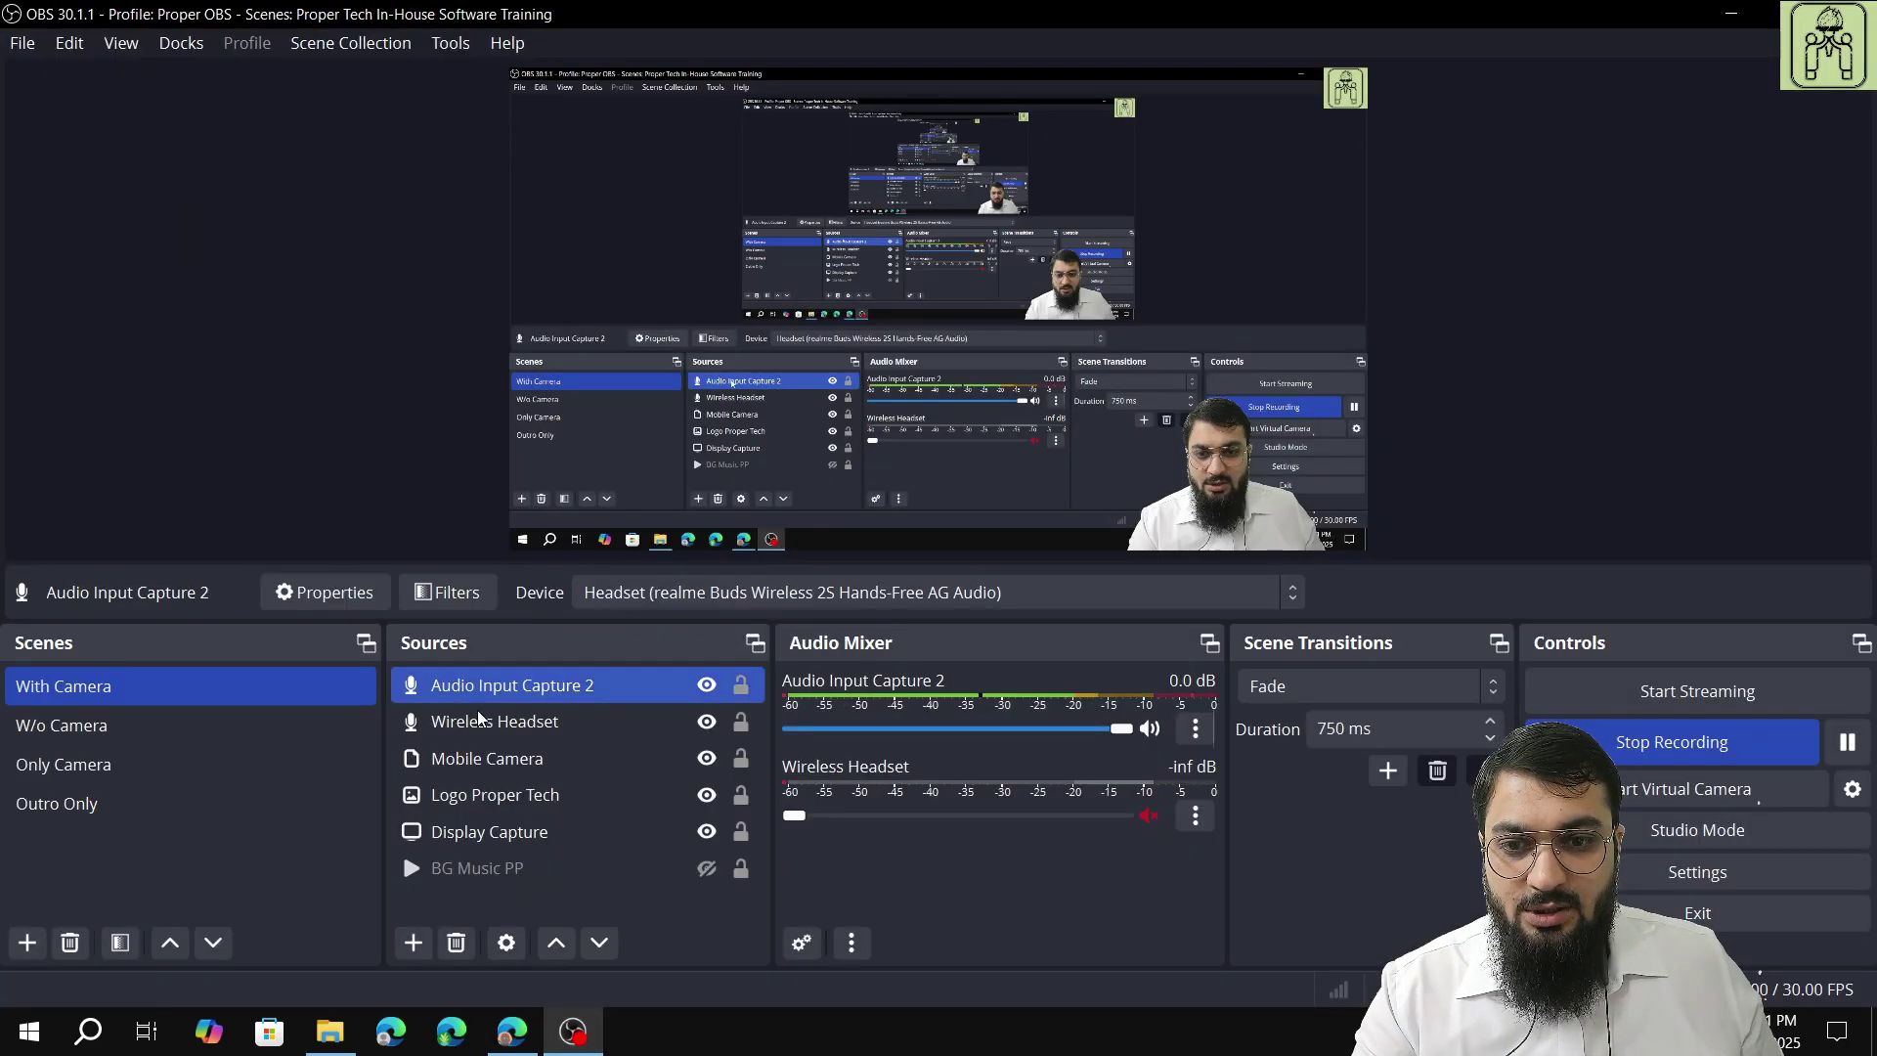
pyautogui.click(442, 591)
pyautogui.click(467, 342)
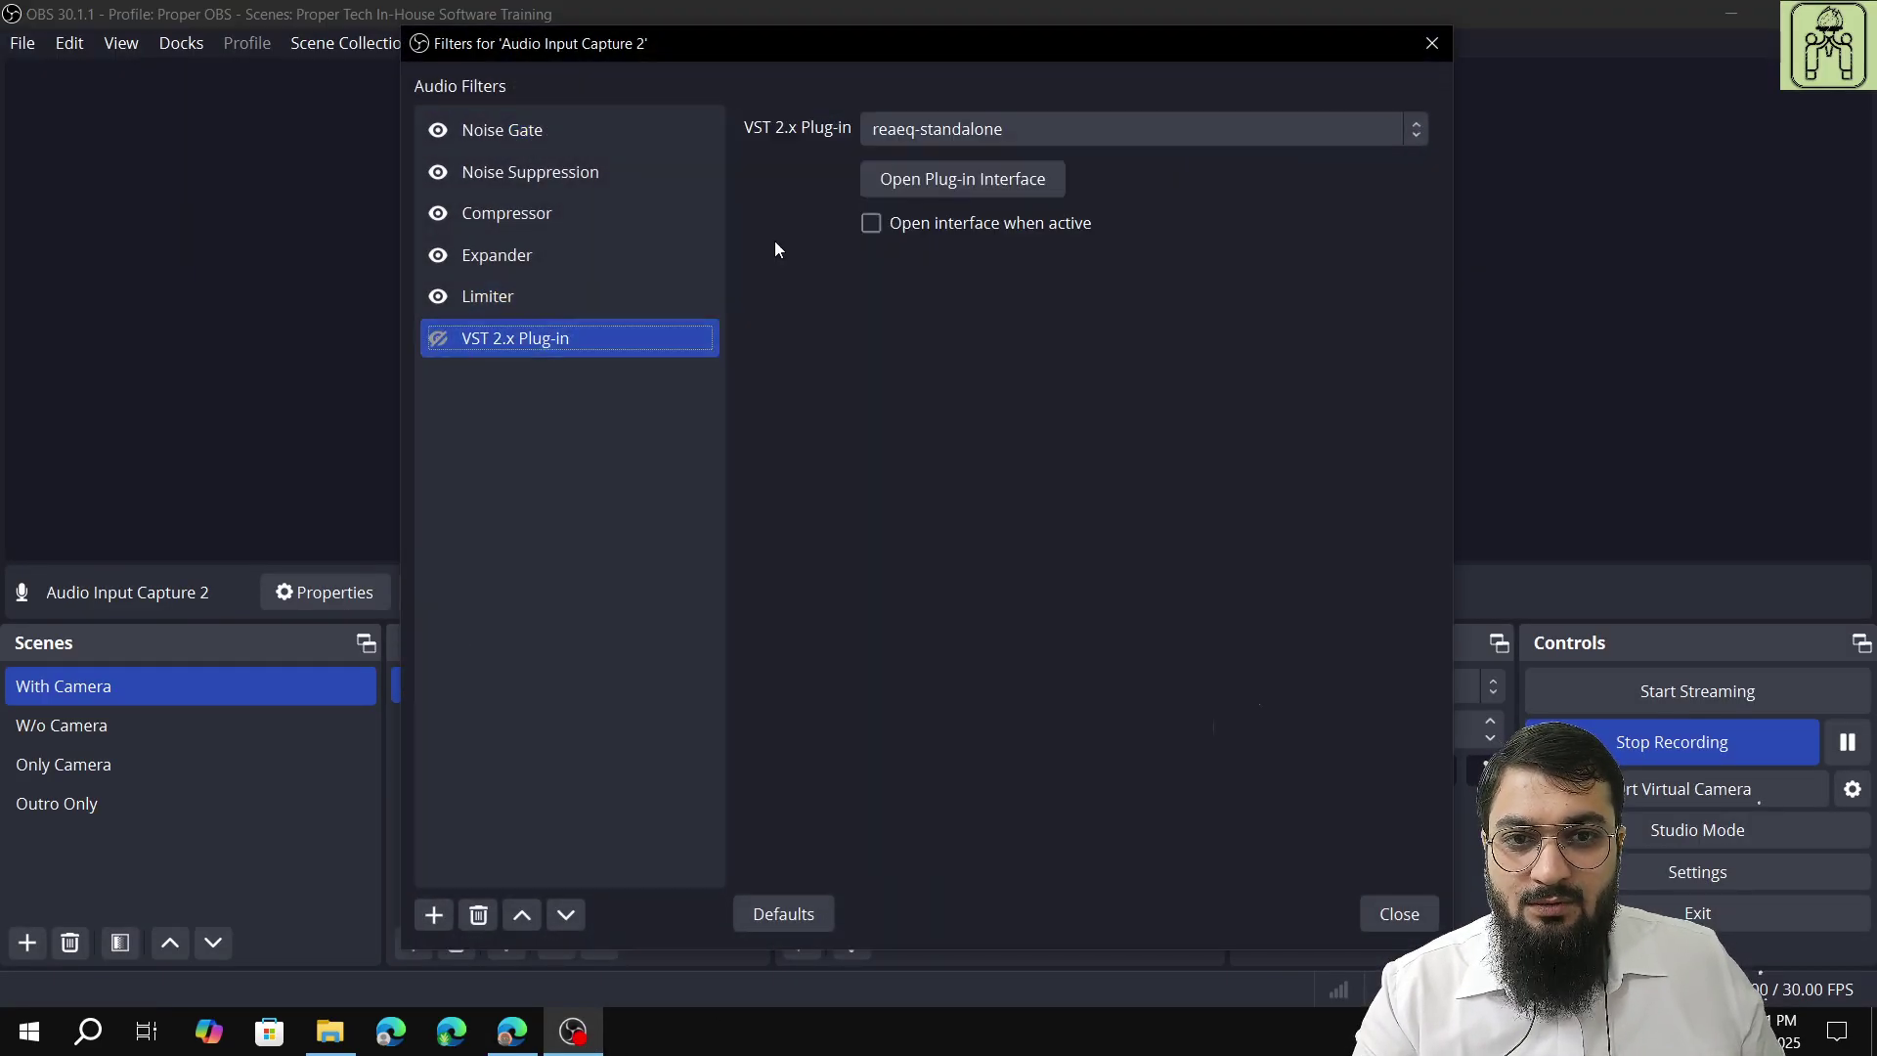
pyautogui.click(909, 182)
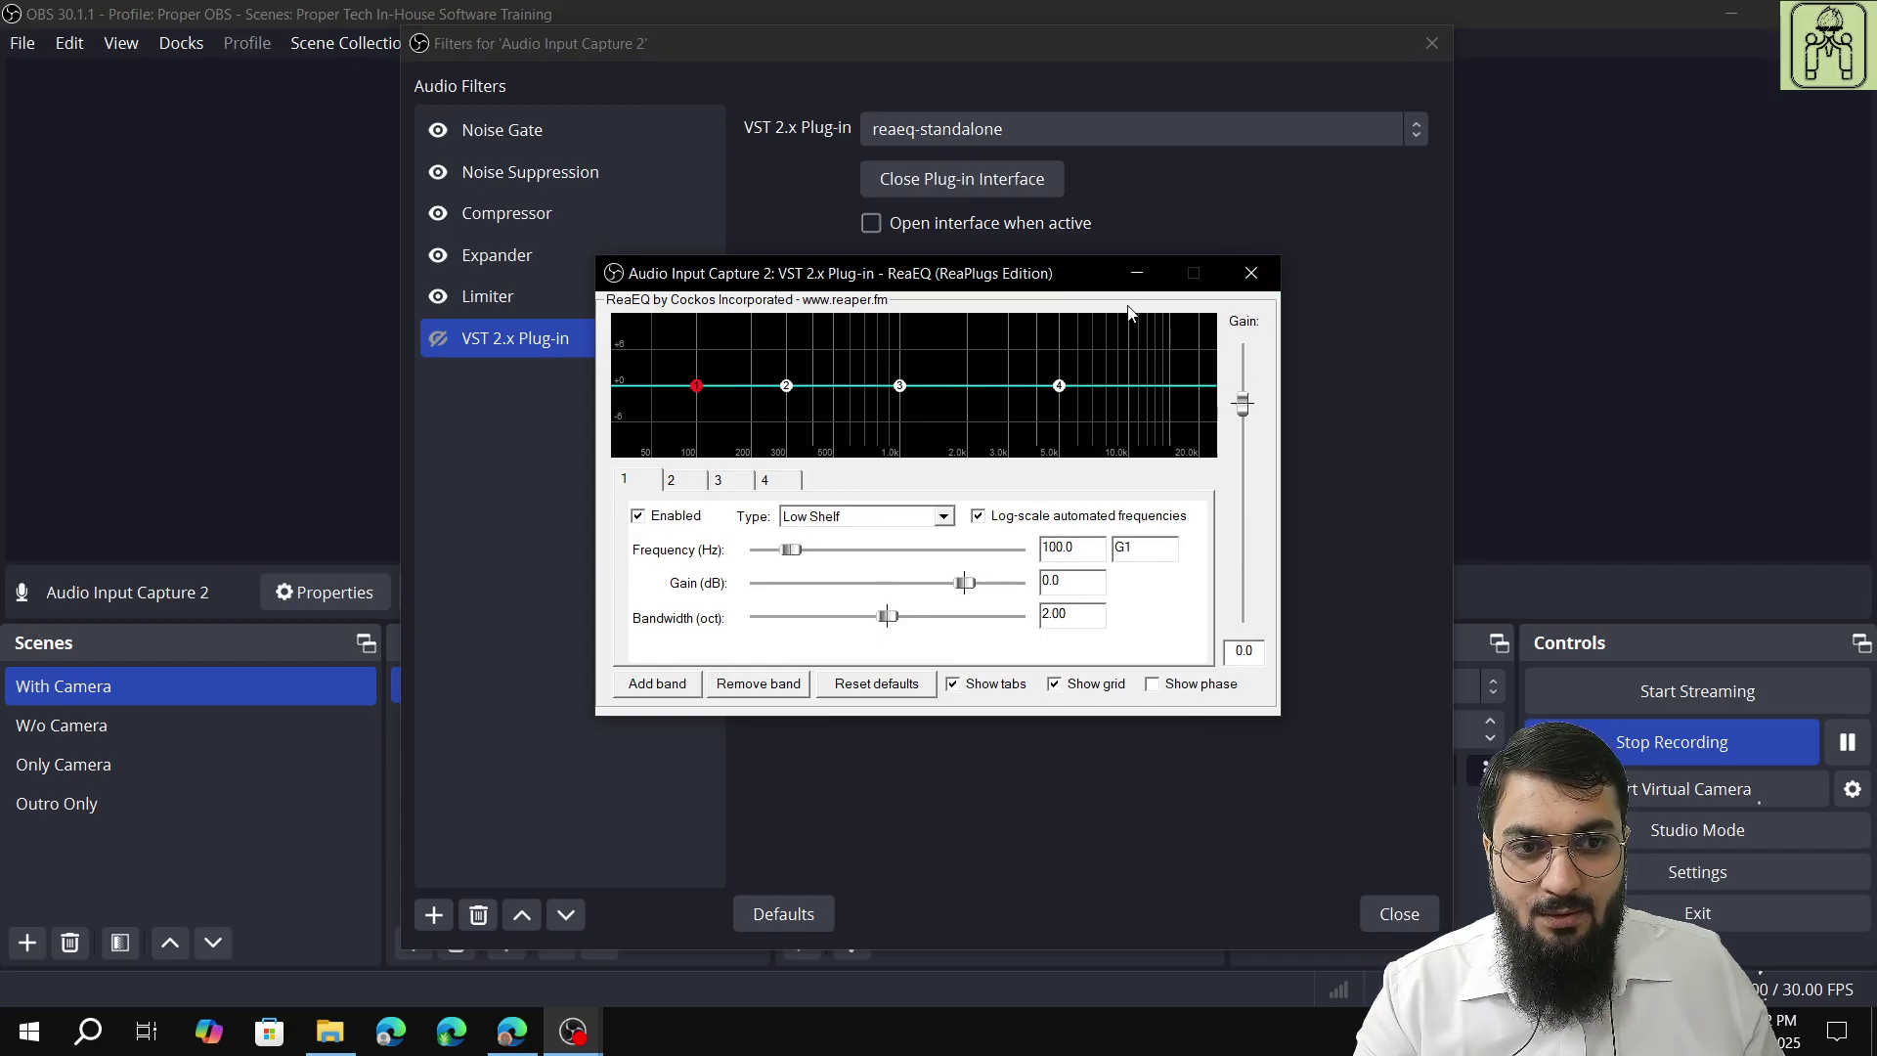
pyautogui.click(1252, 275)
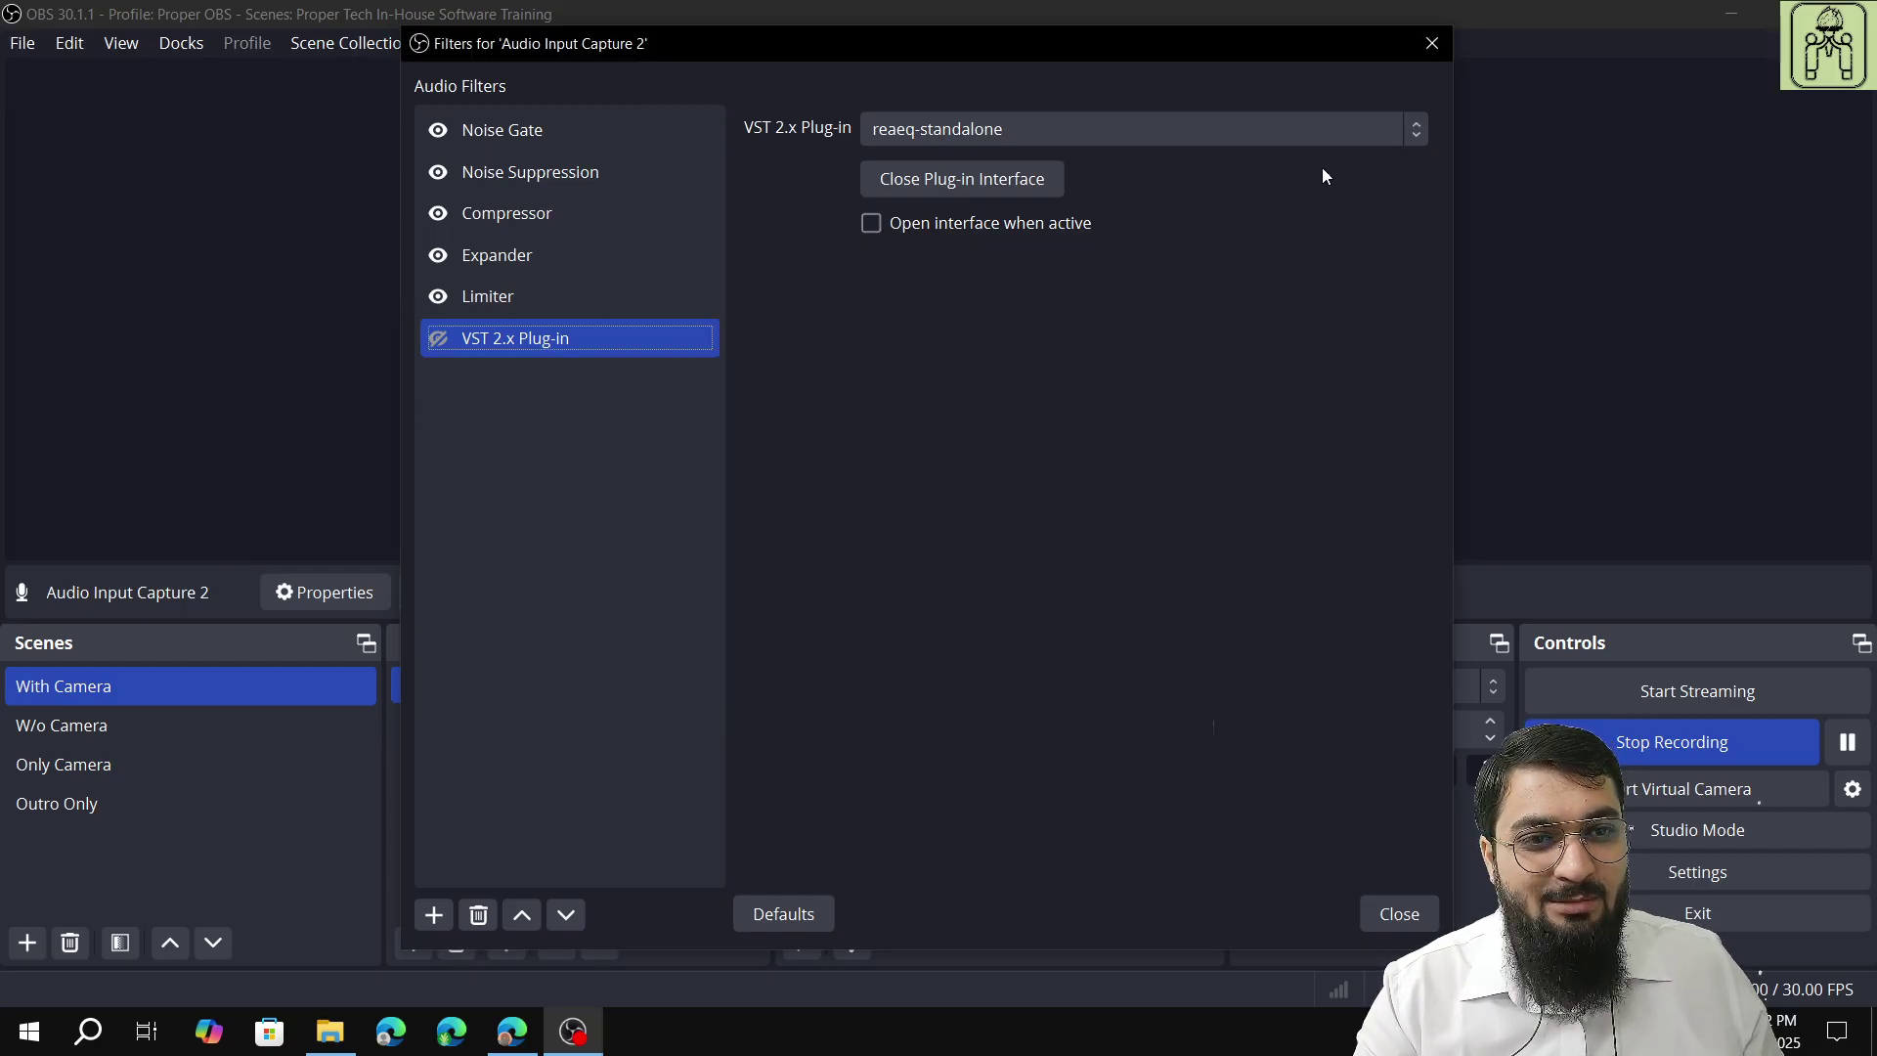
pyautogui.click(1419, 53)
pyautogui.click(513, 1034)
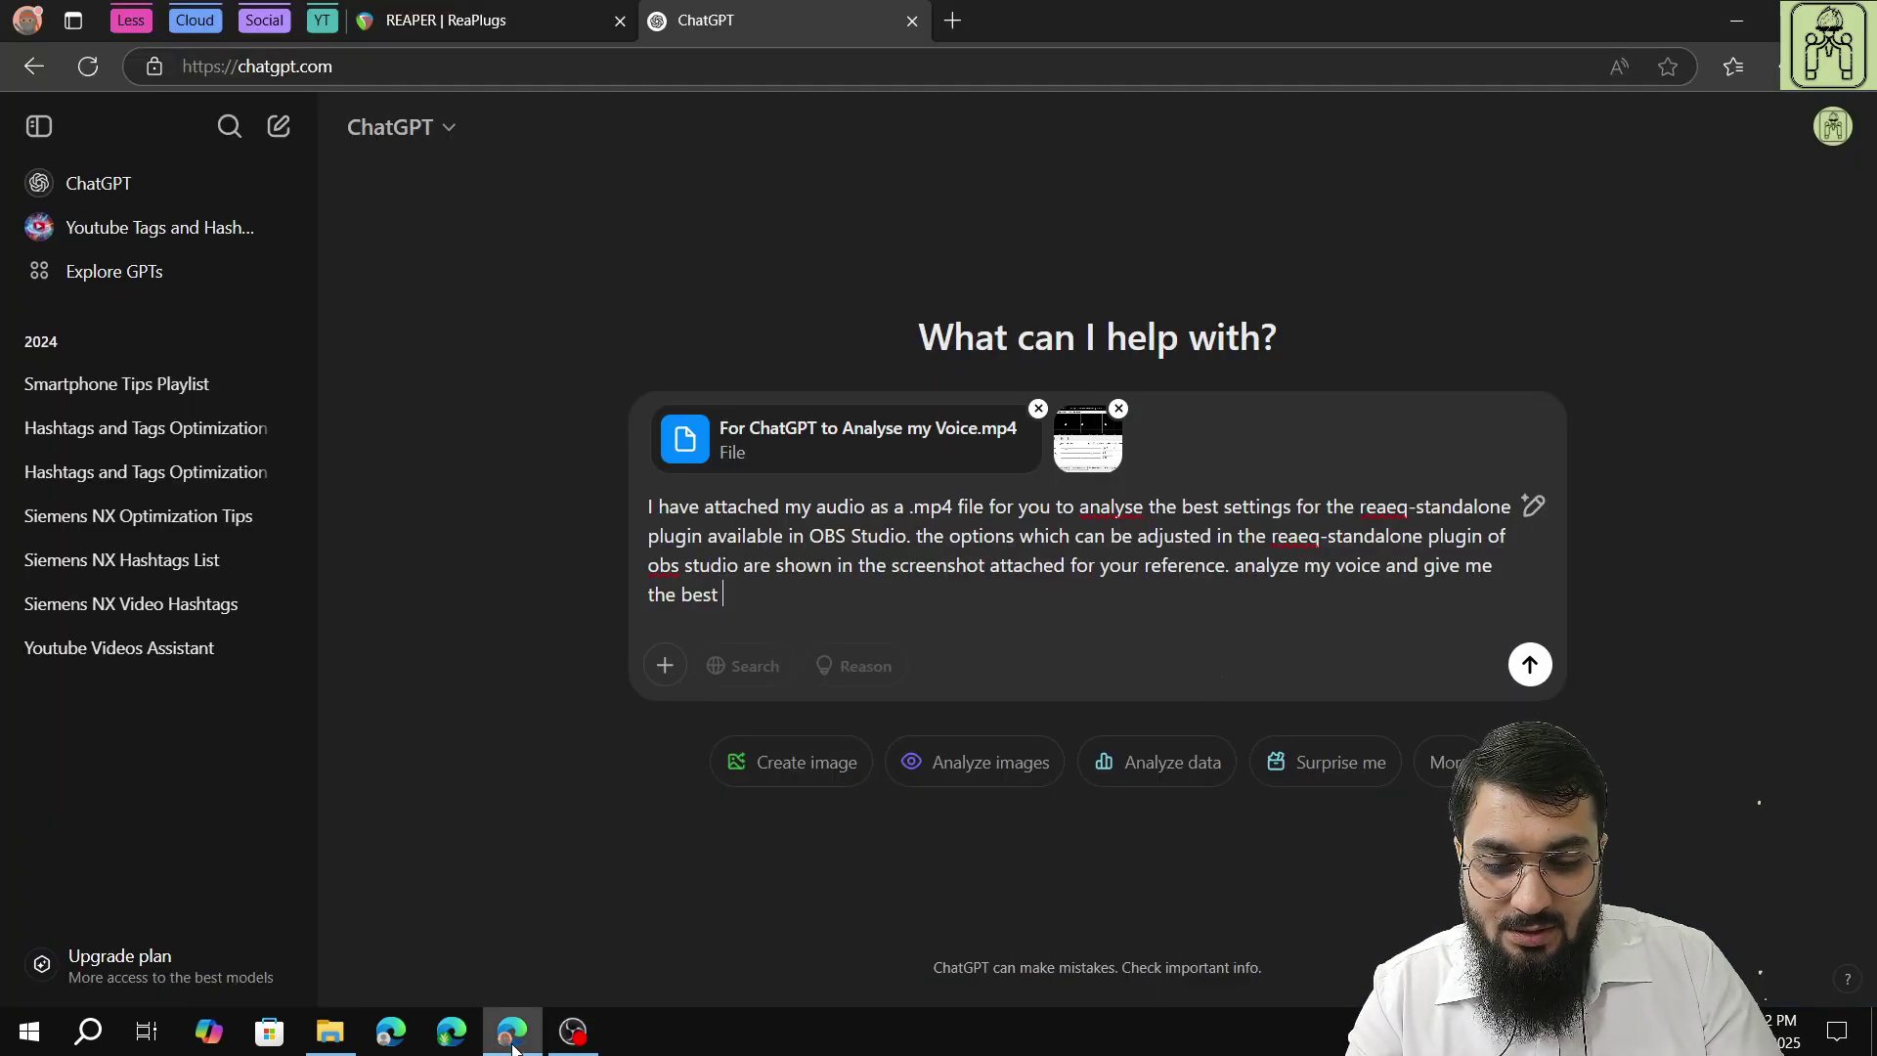
# Type 'values for frequency, bandwidth,' into the ChatGPT prompt.
pyautogui.write('values')
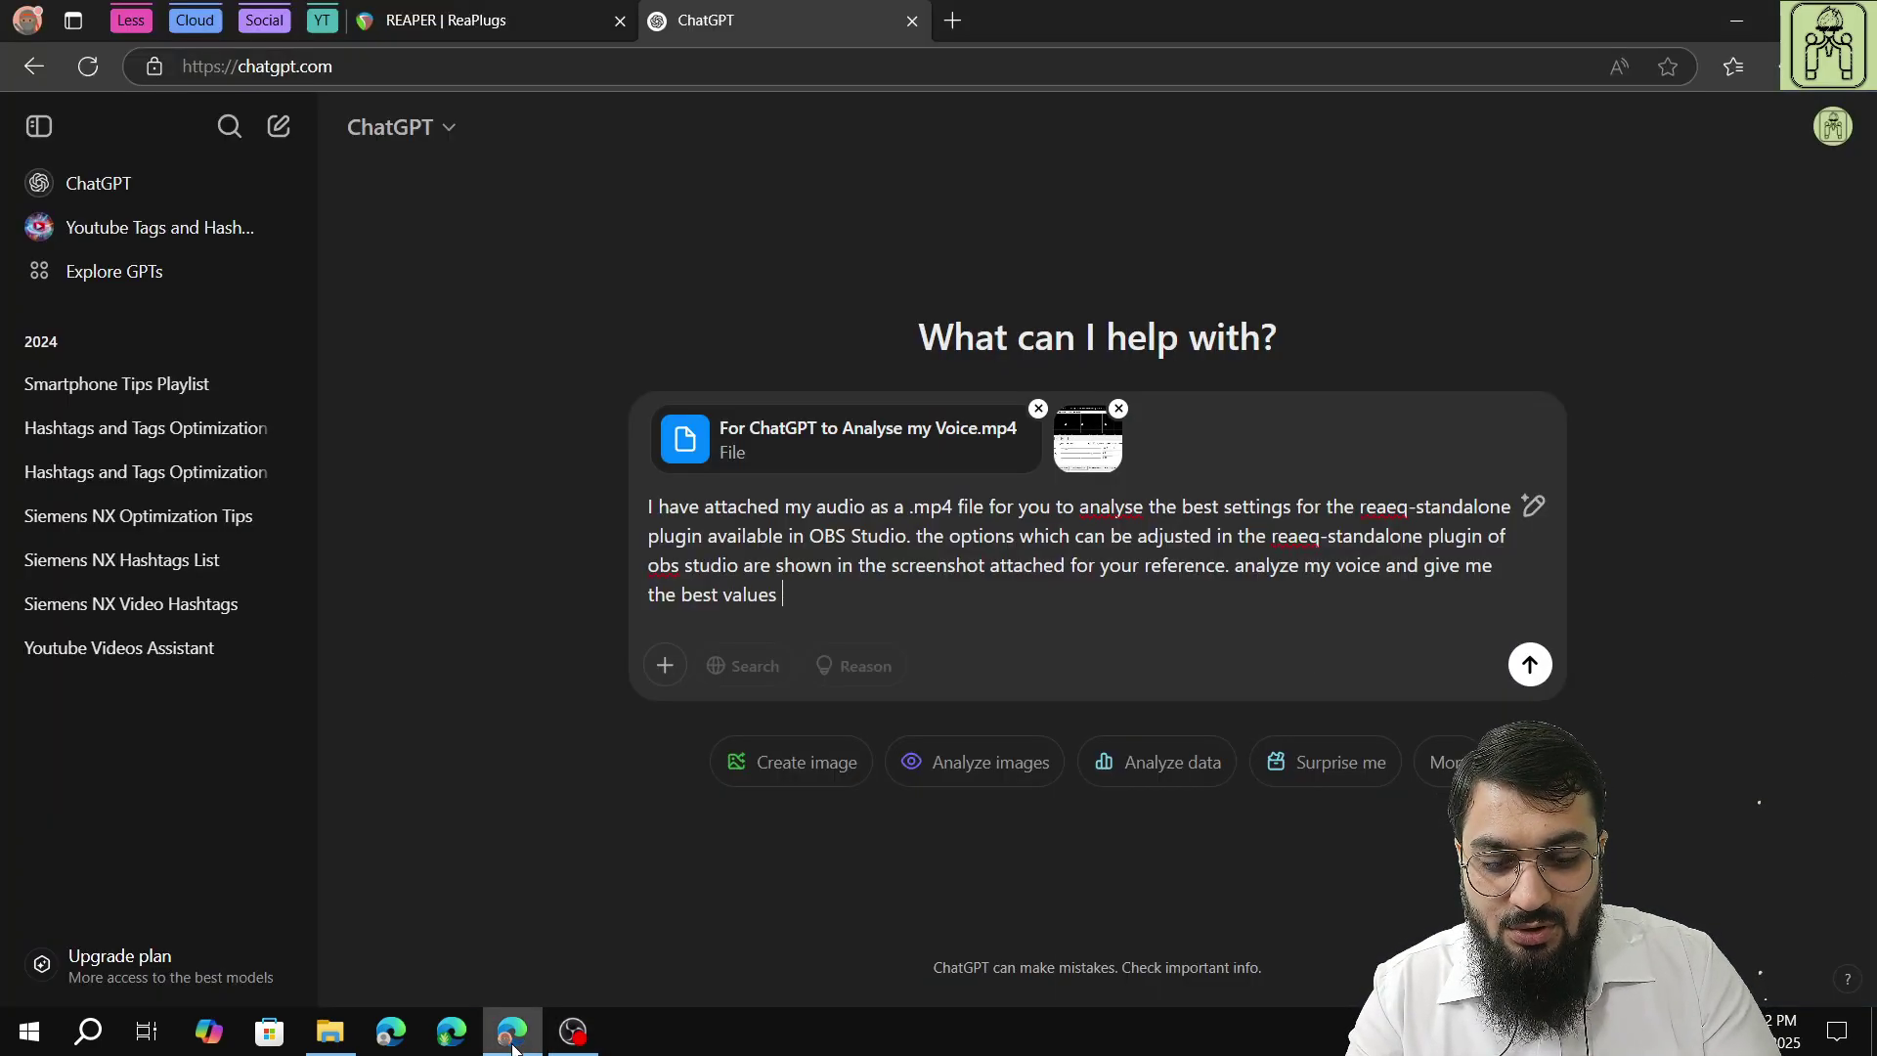
pyautogui.write('for ')
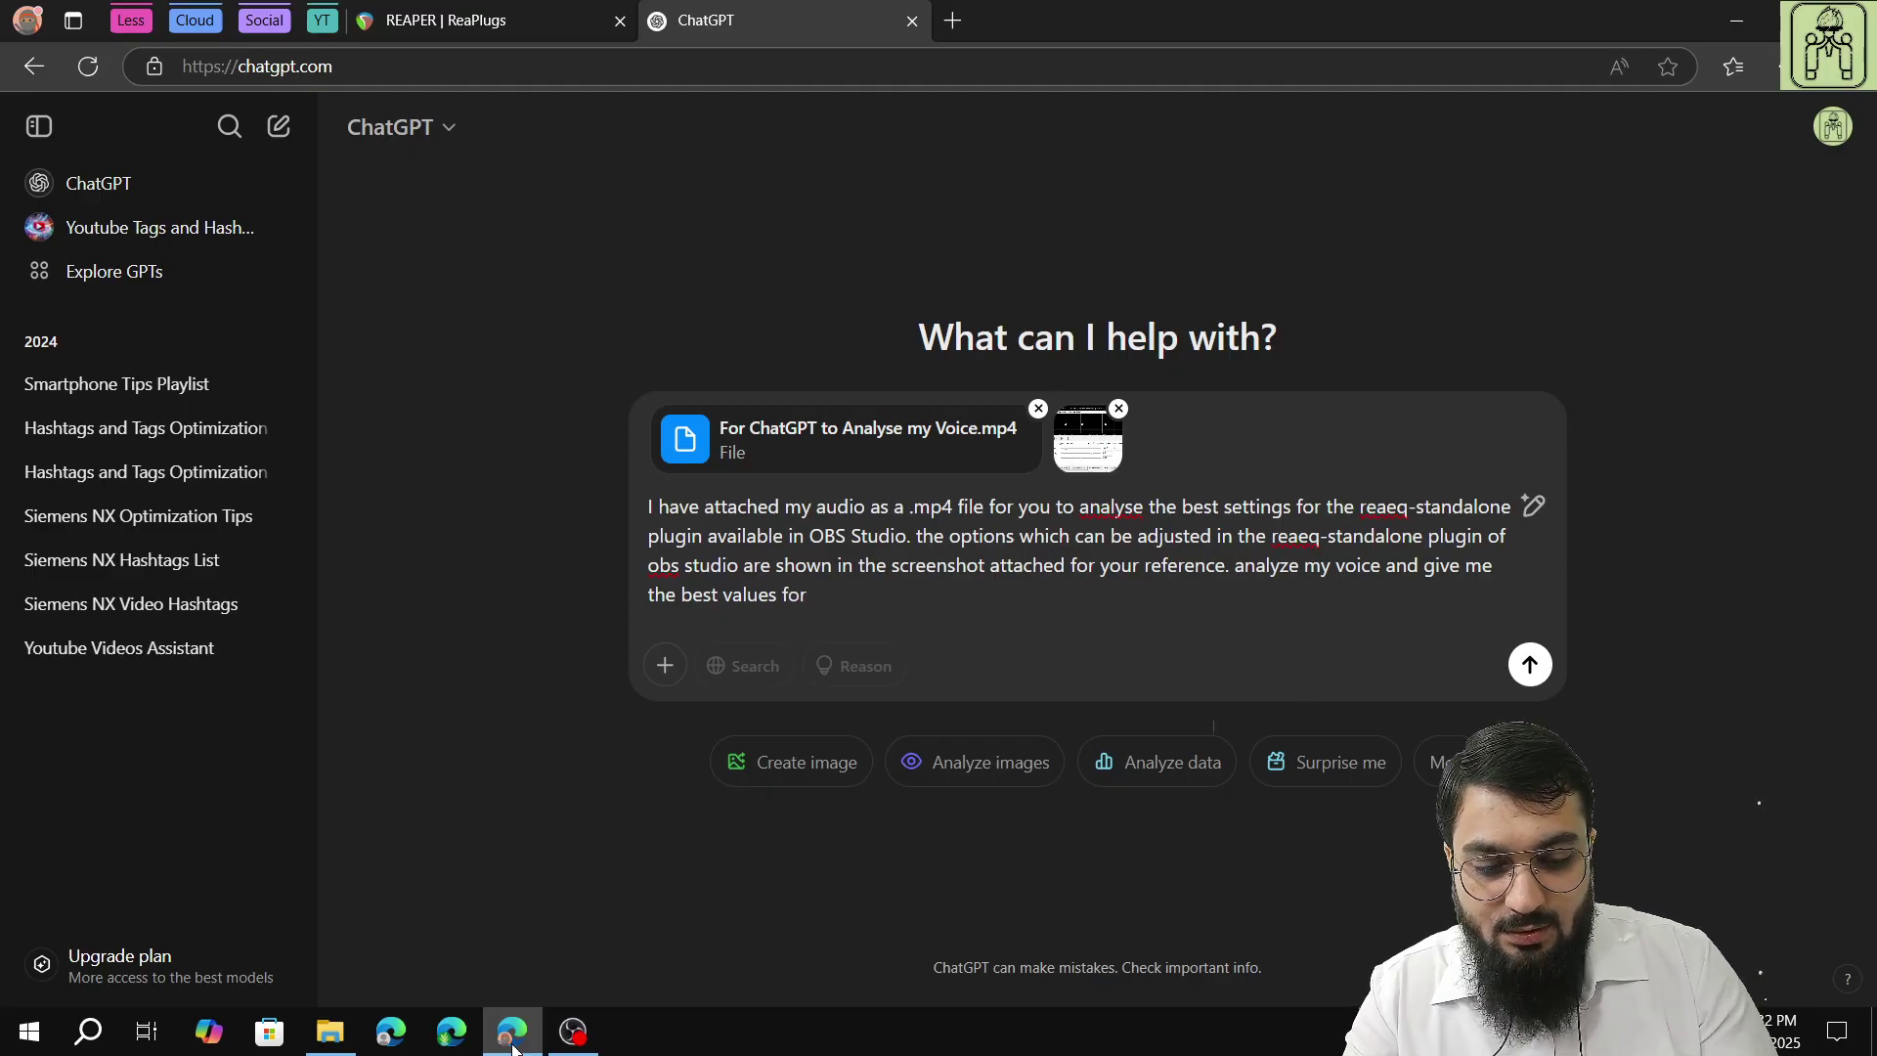
pyautogui.write('frequen')
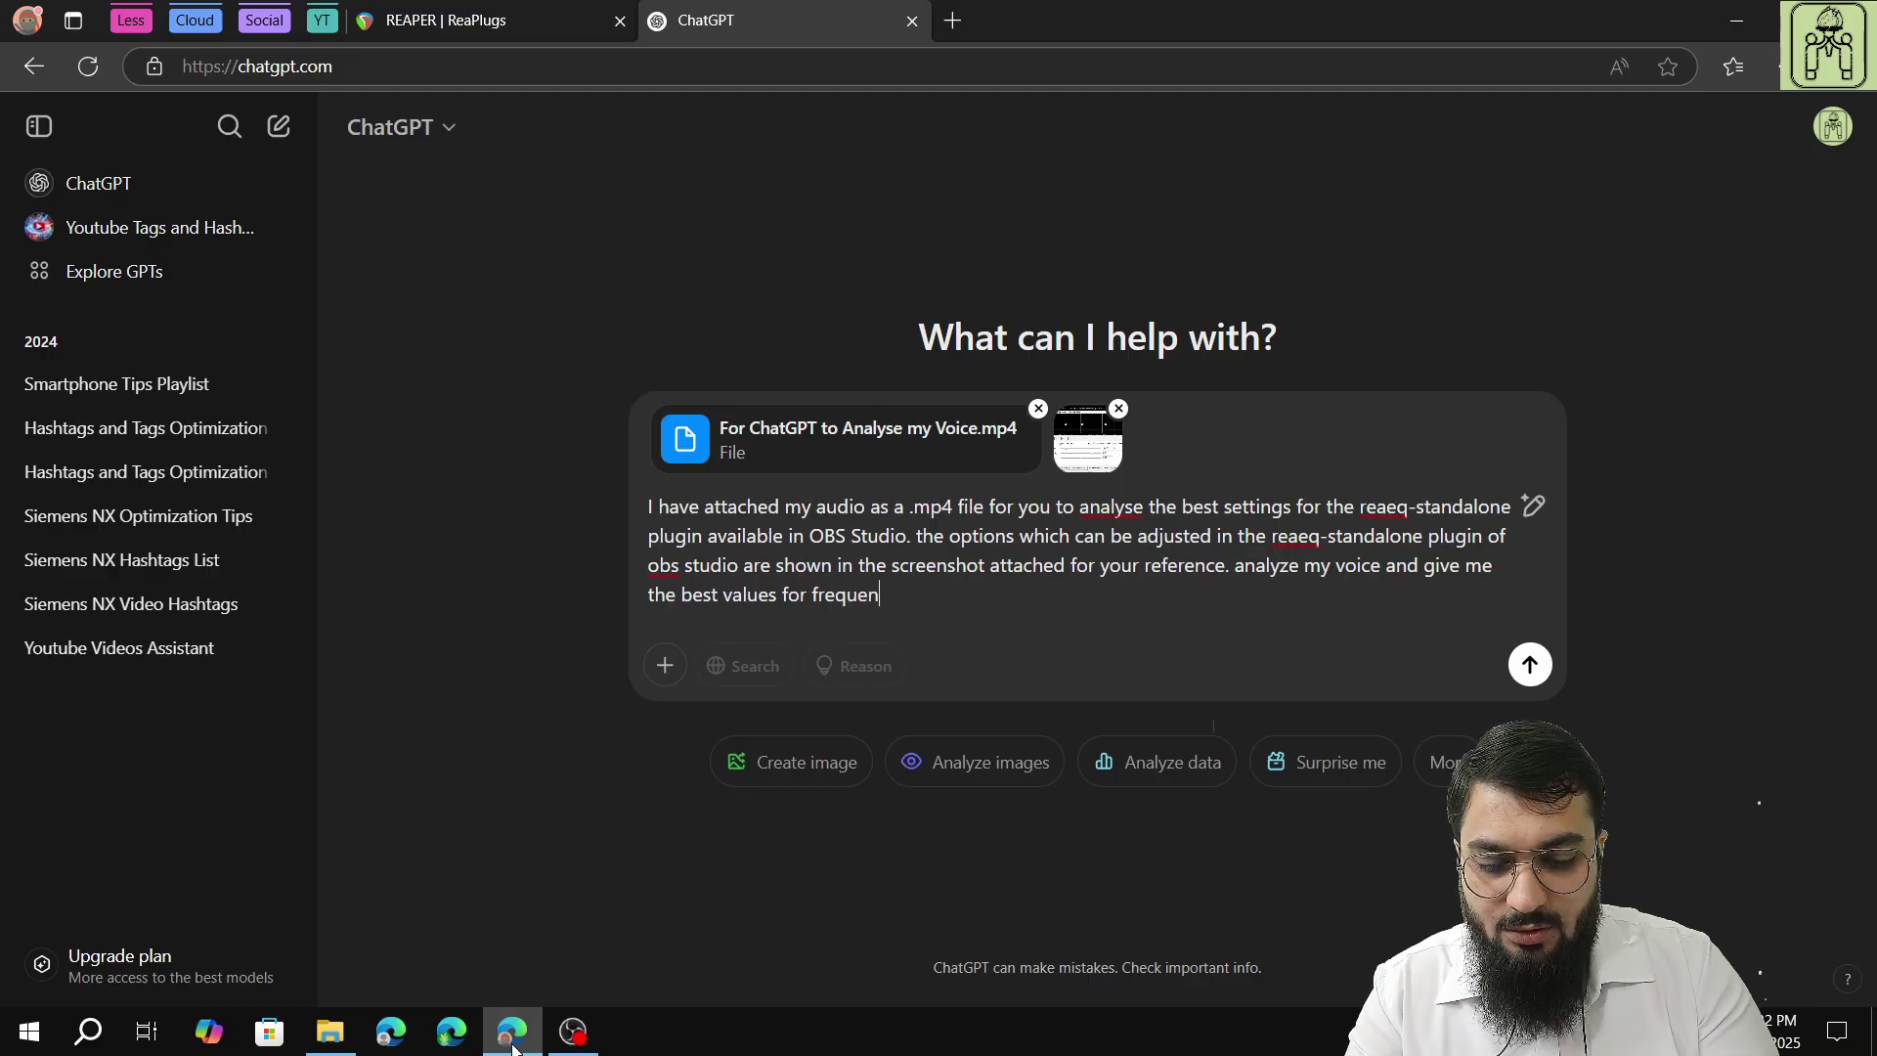
pyautogui.write('cy, band')
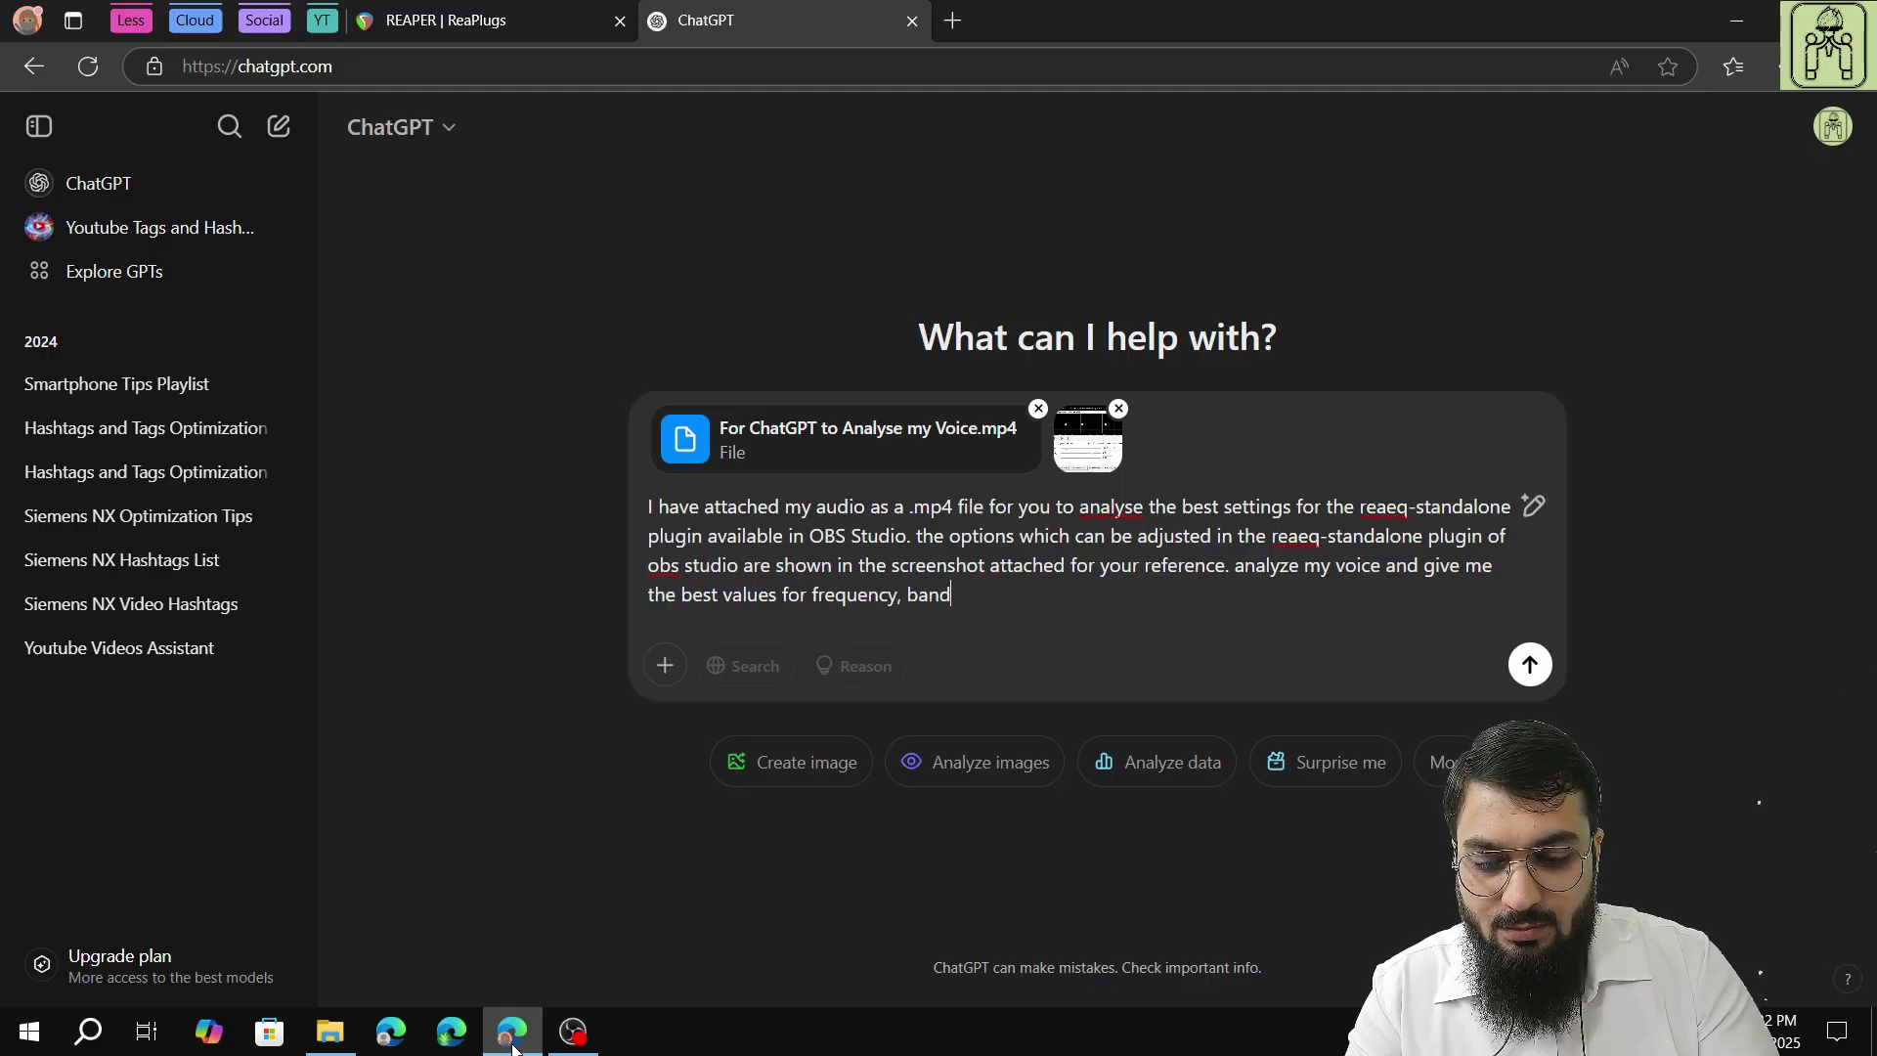
pyautogui.write('wi')
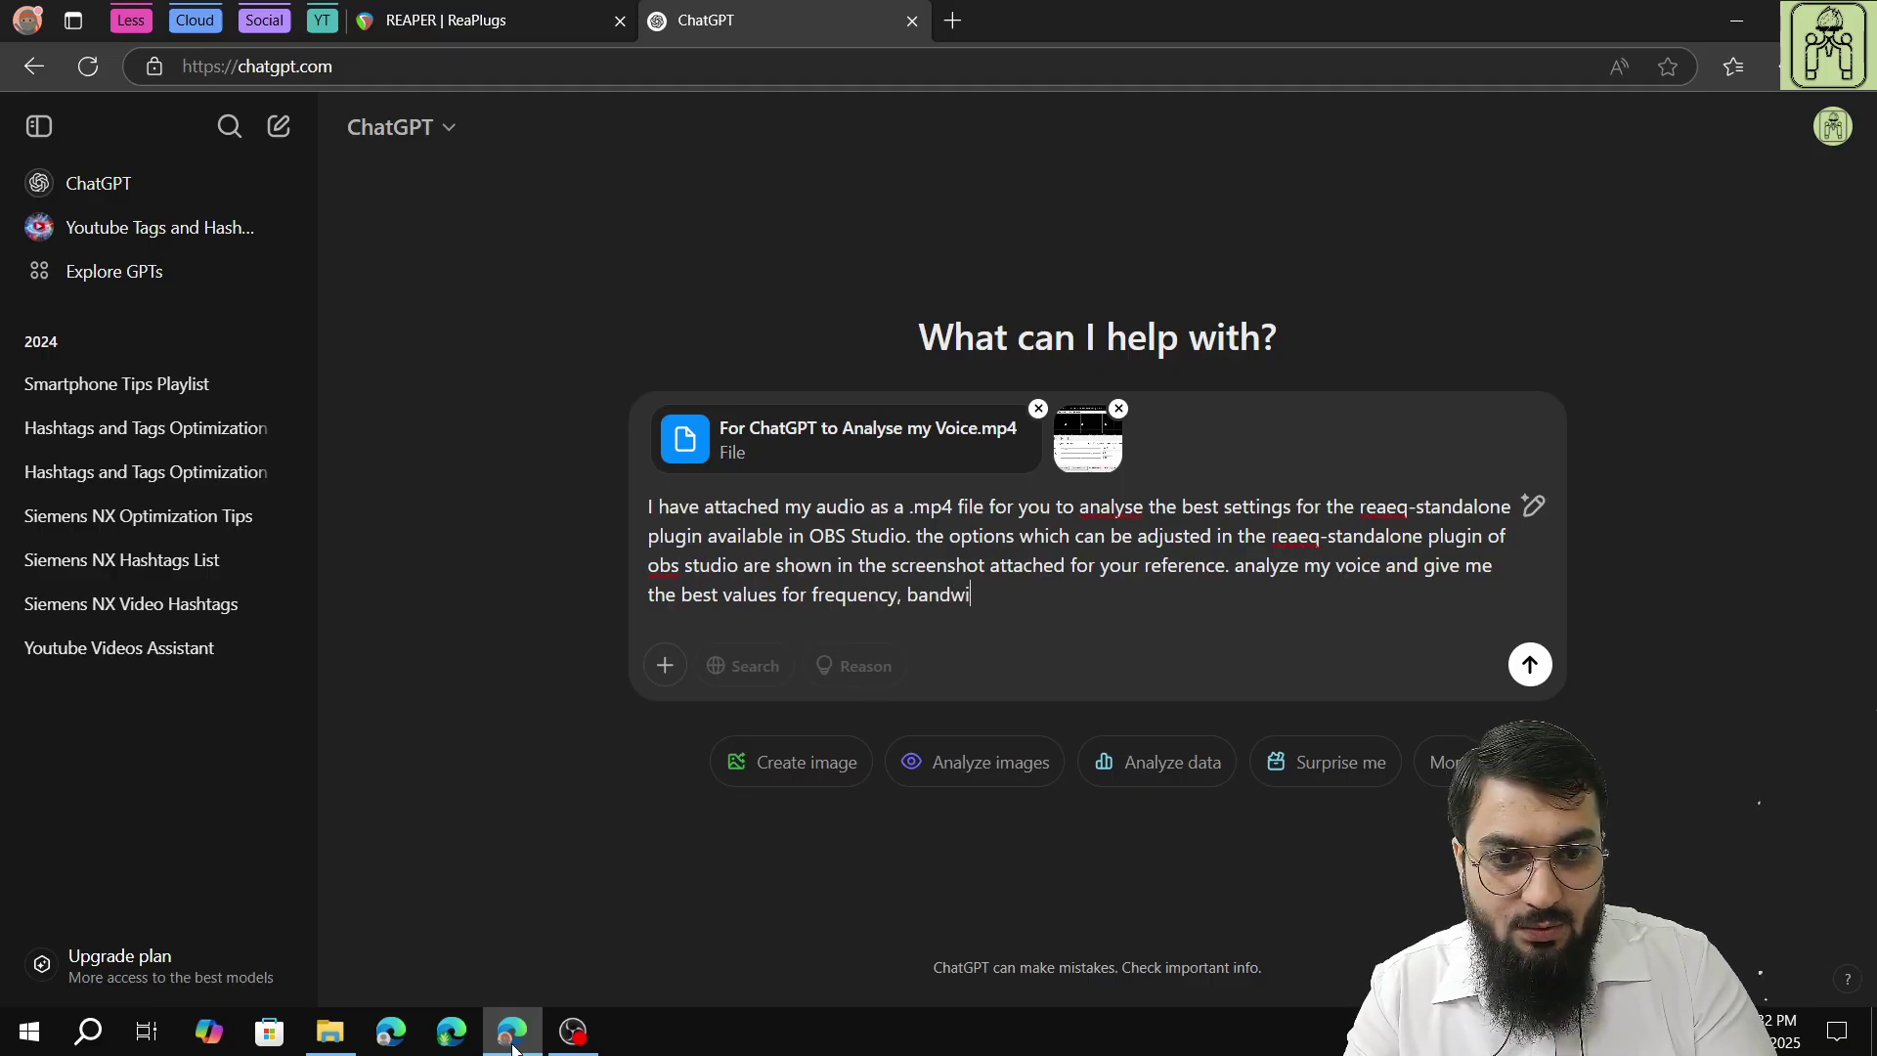
pyautogui.write('dth,')
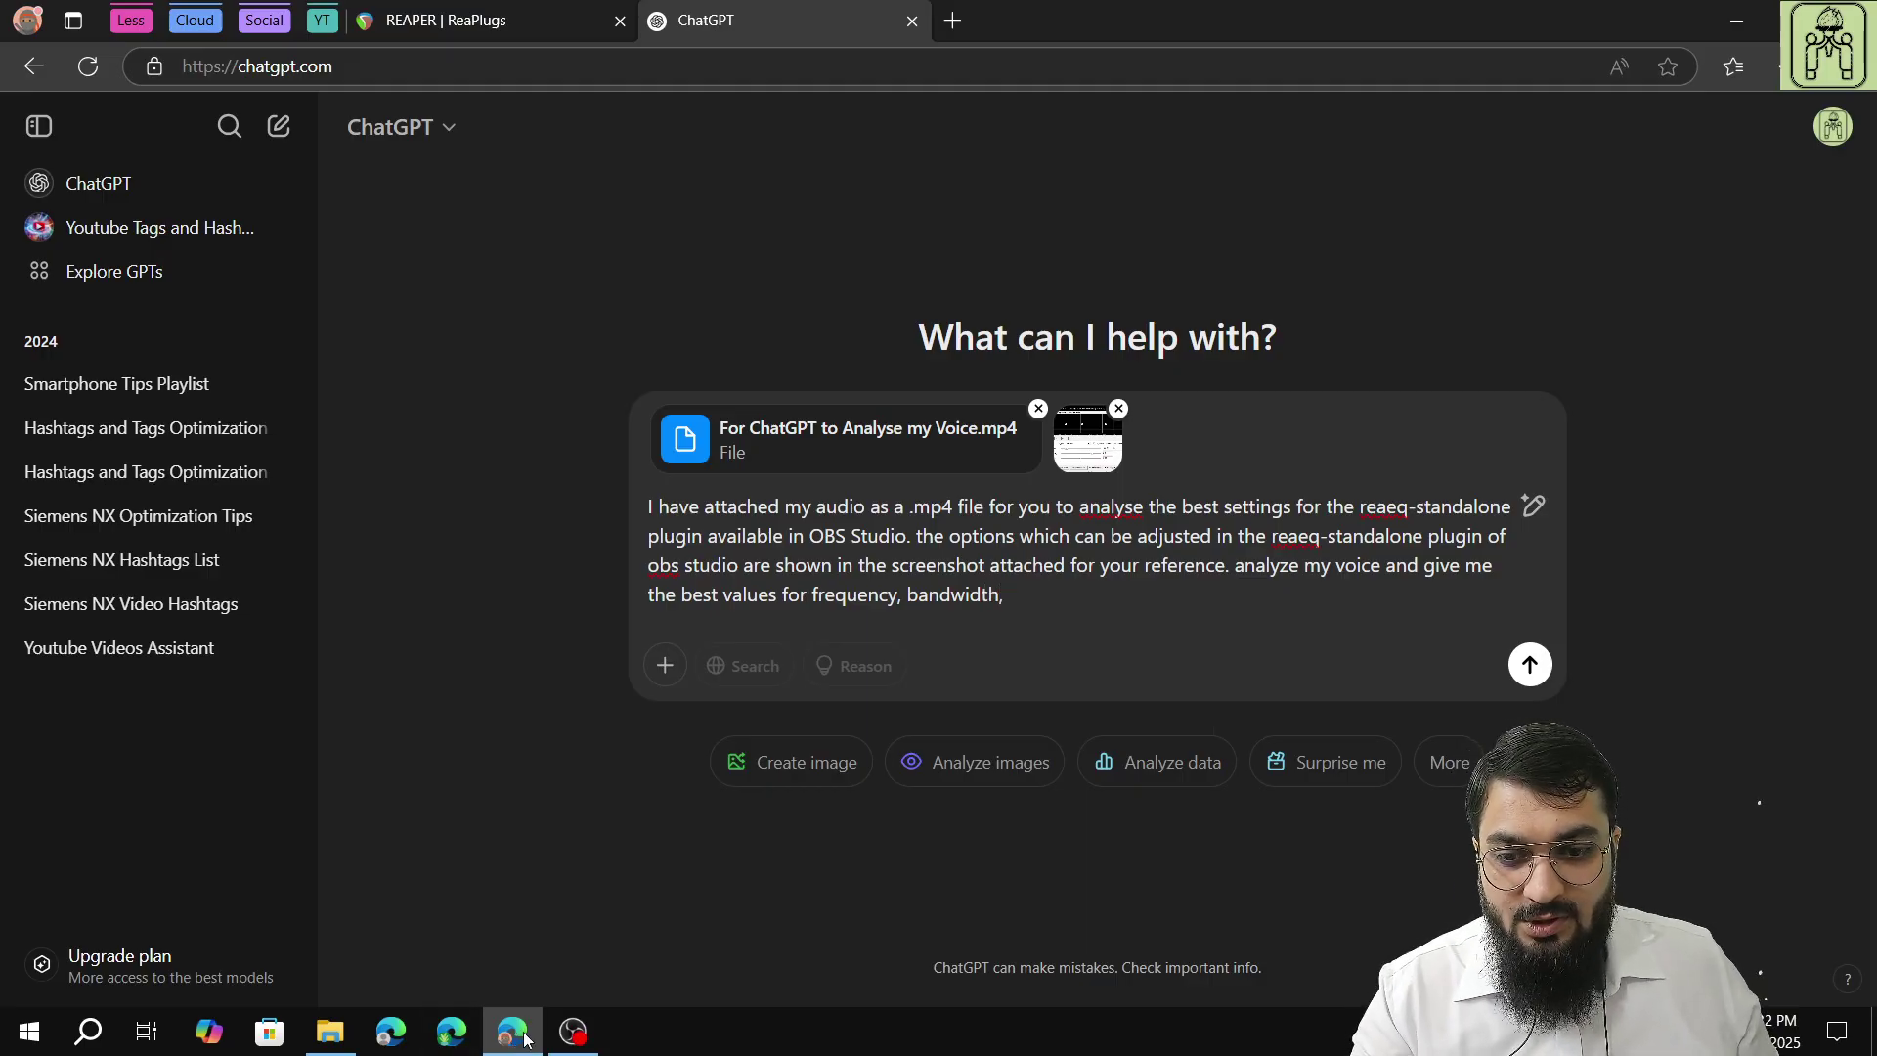
# Recheck ReaEQ's bands on Audio Input Capture 2's VST 2.x filter, then close back to OBS.
pyautogui.click(573, 1031)
pyautogui.click(446, 592)
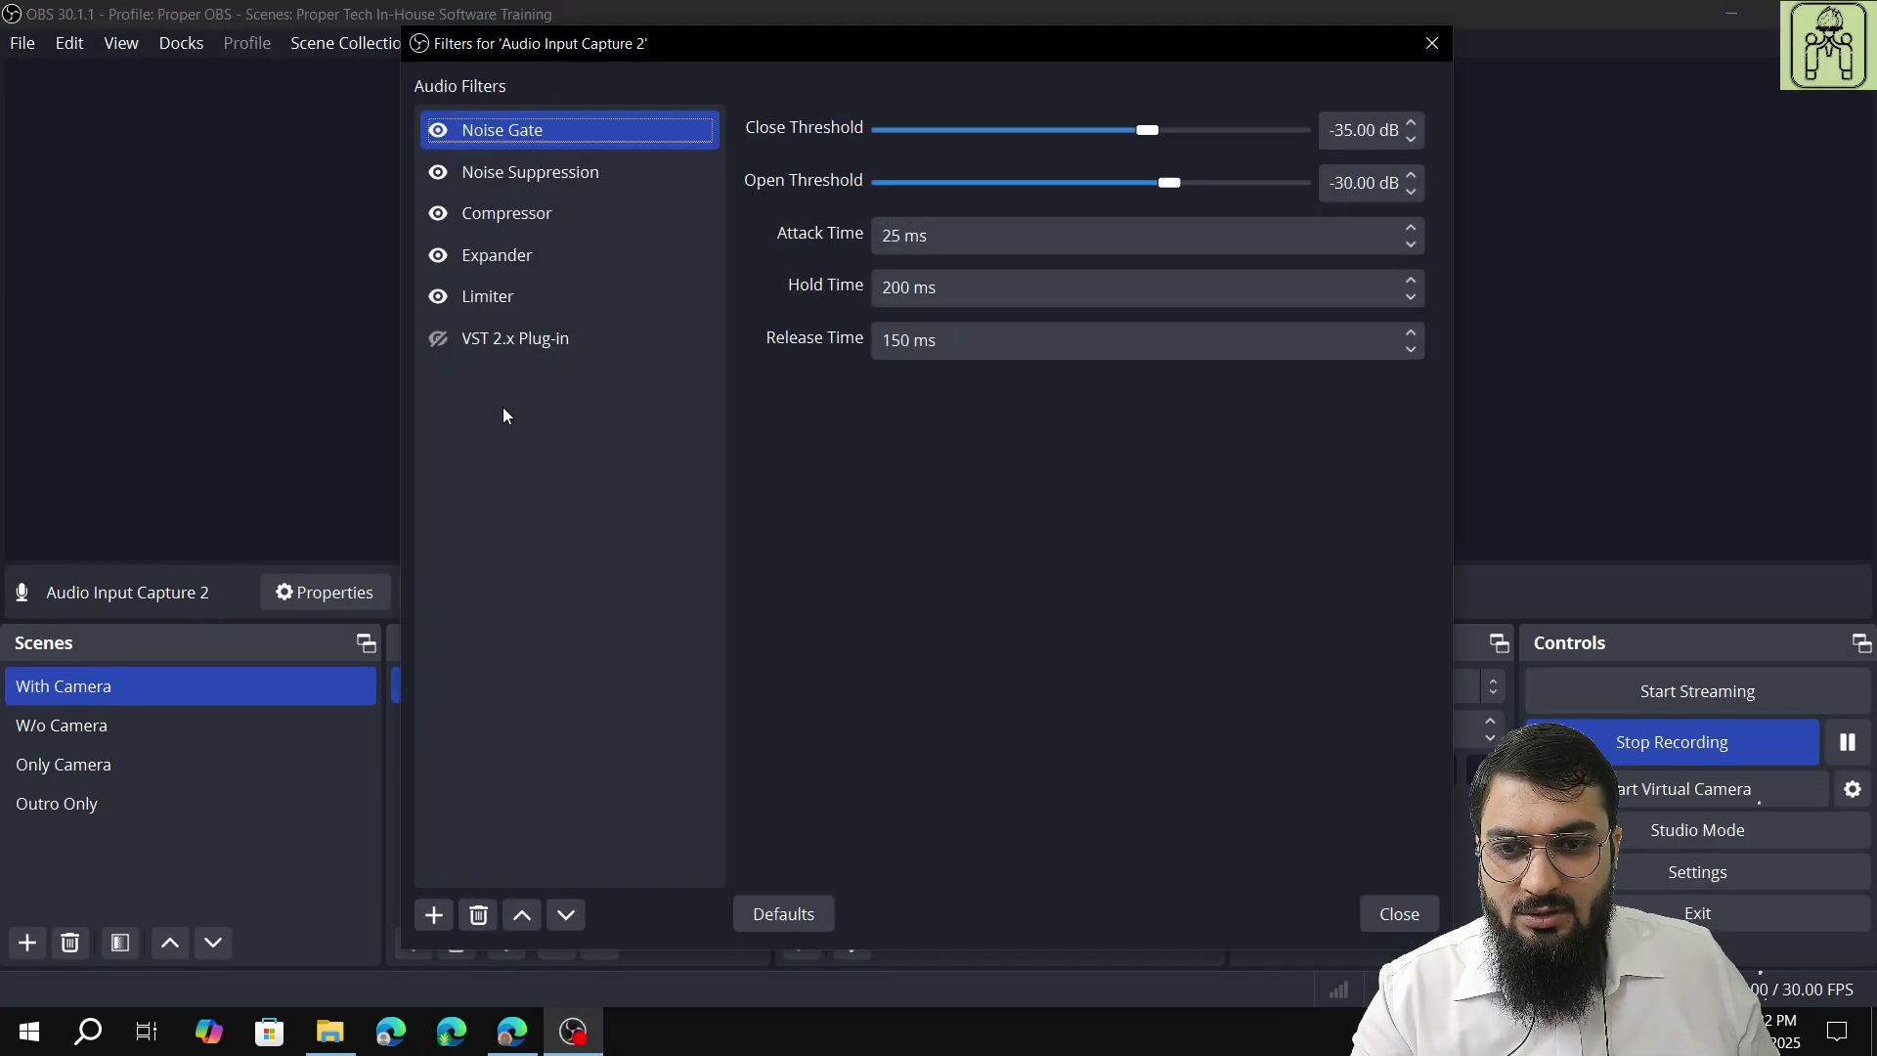
pyautogui.click(515, 337)
pyautogui.click(962, 168)
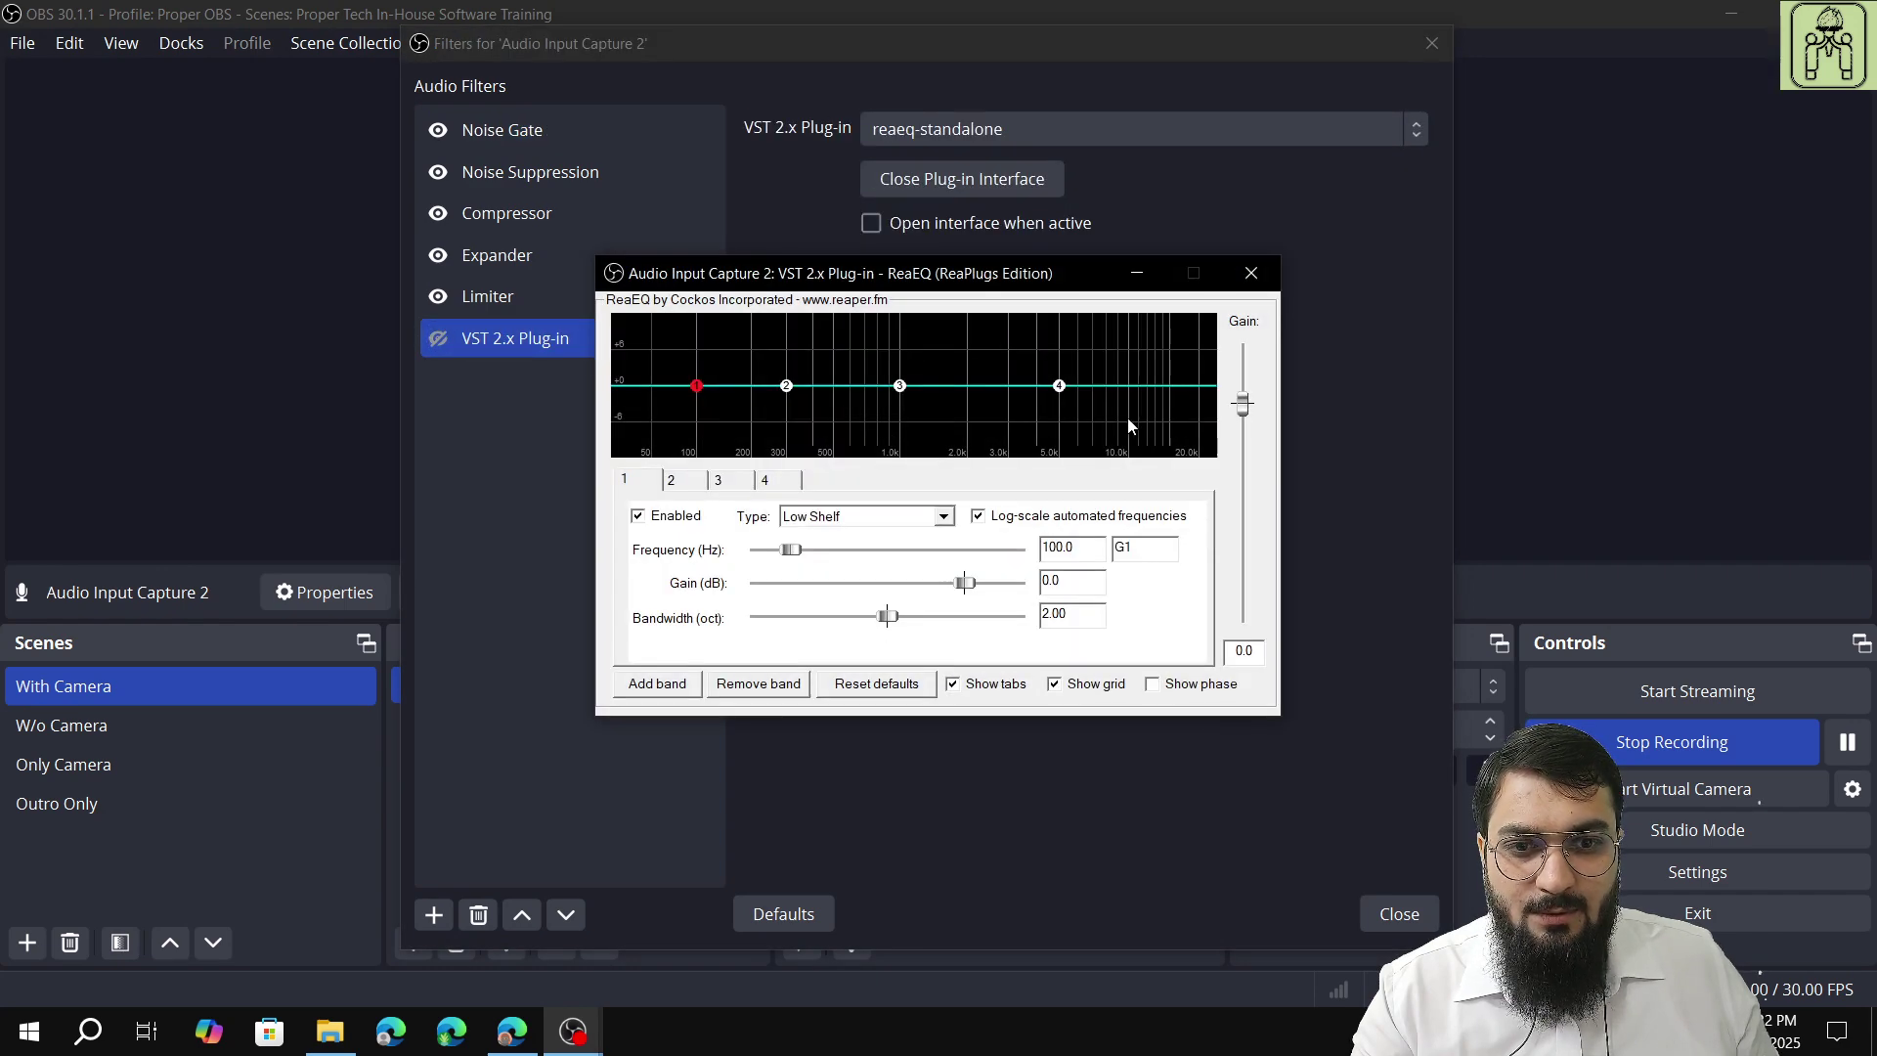
pyautogui.click(1250, 274)
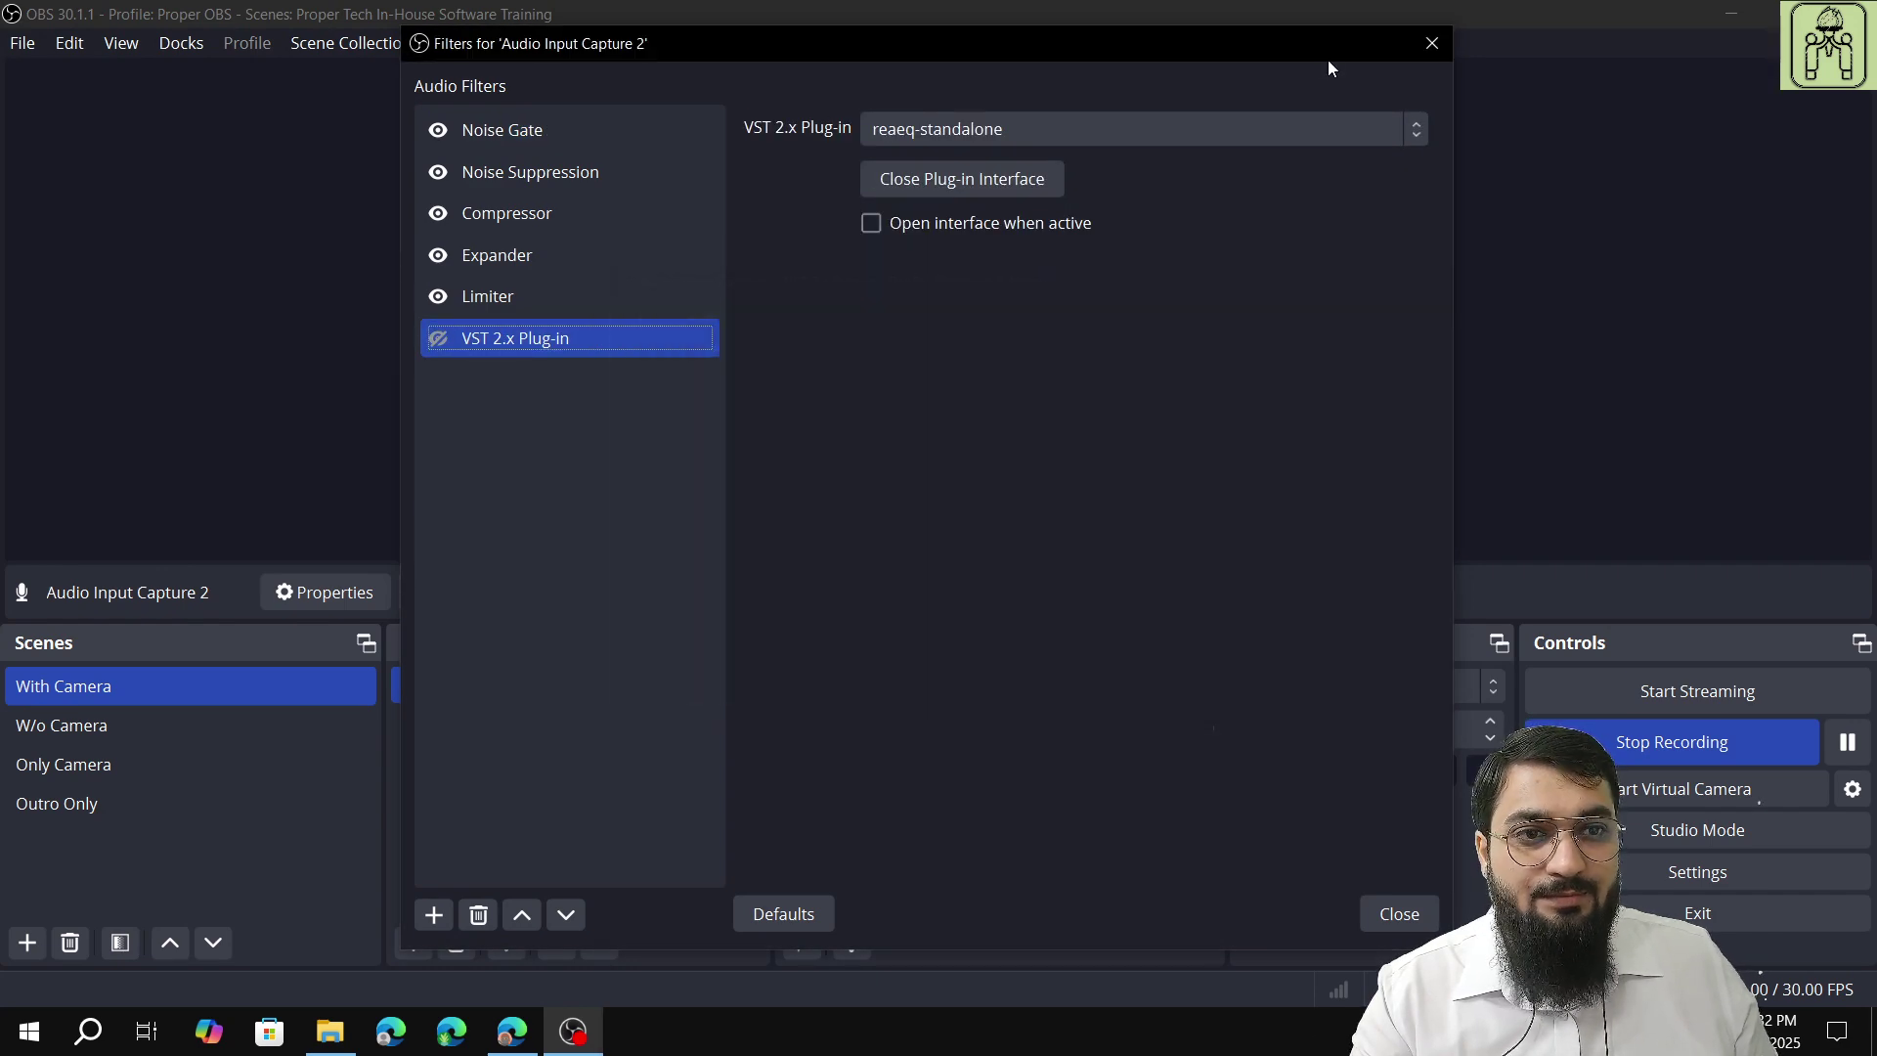
pyautogui.click(1429, 44)
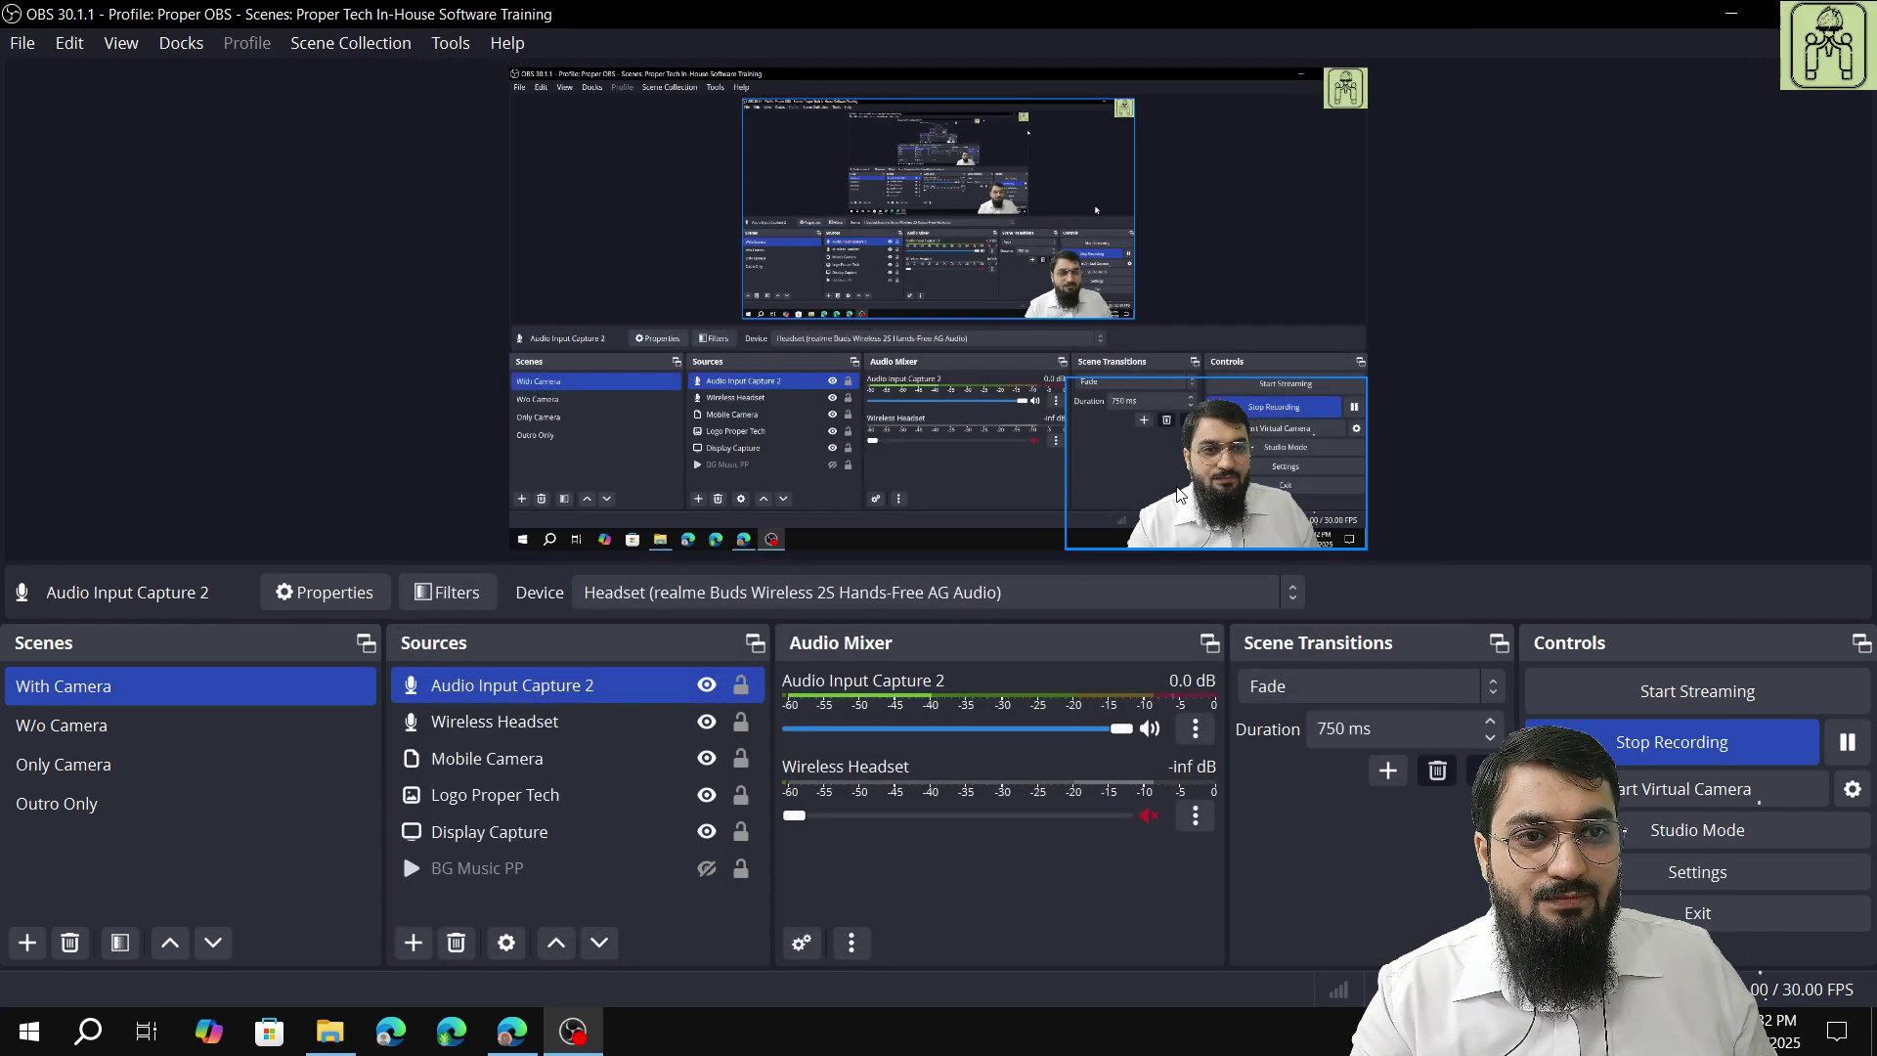
# Finish the ChatGPT prompt with 'gain and type in reaeq-standalone plugin.' and send it with the attachments.
pyautogui.click(511, 1035)
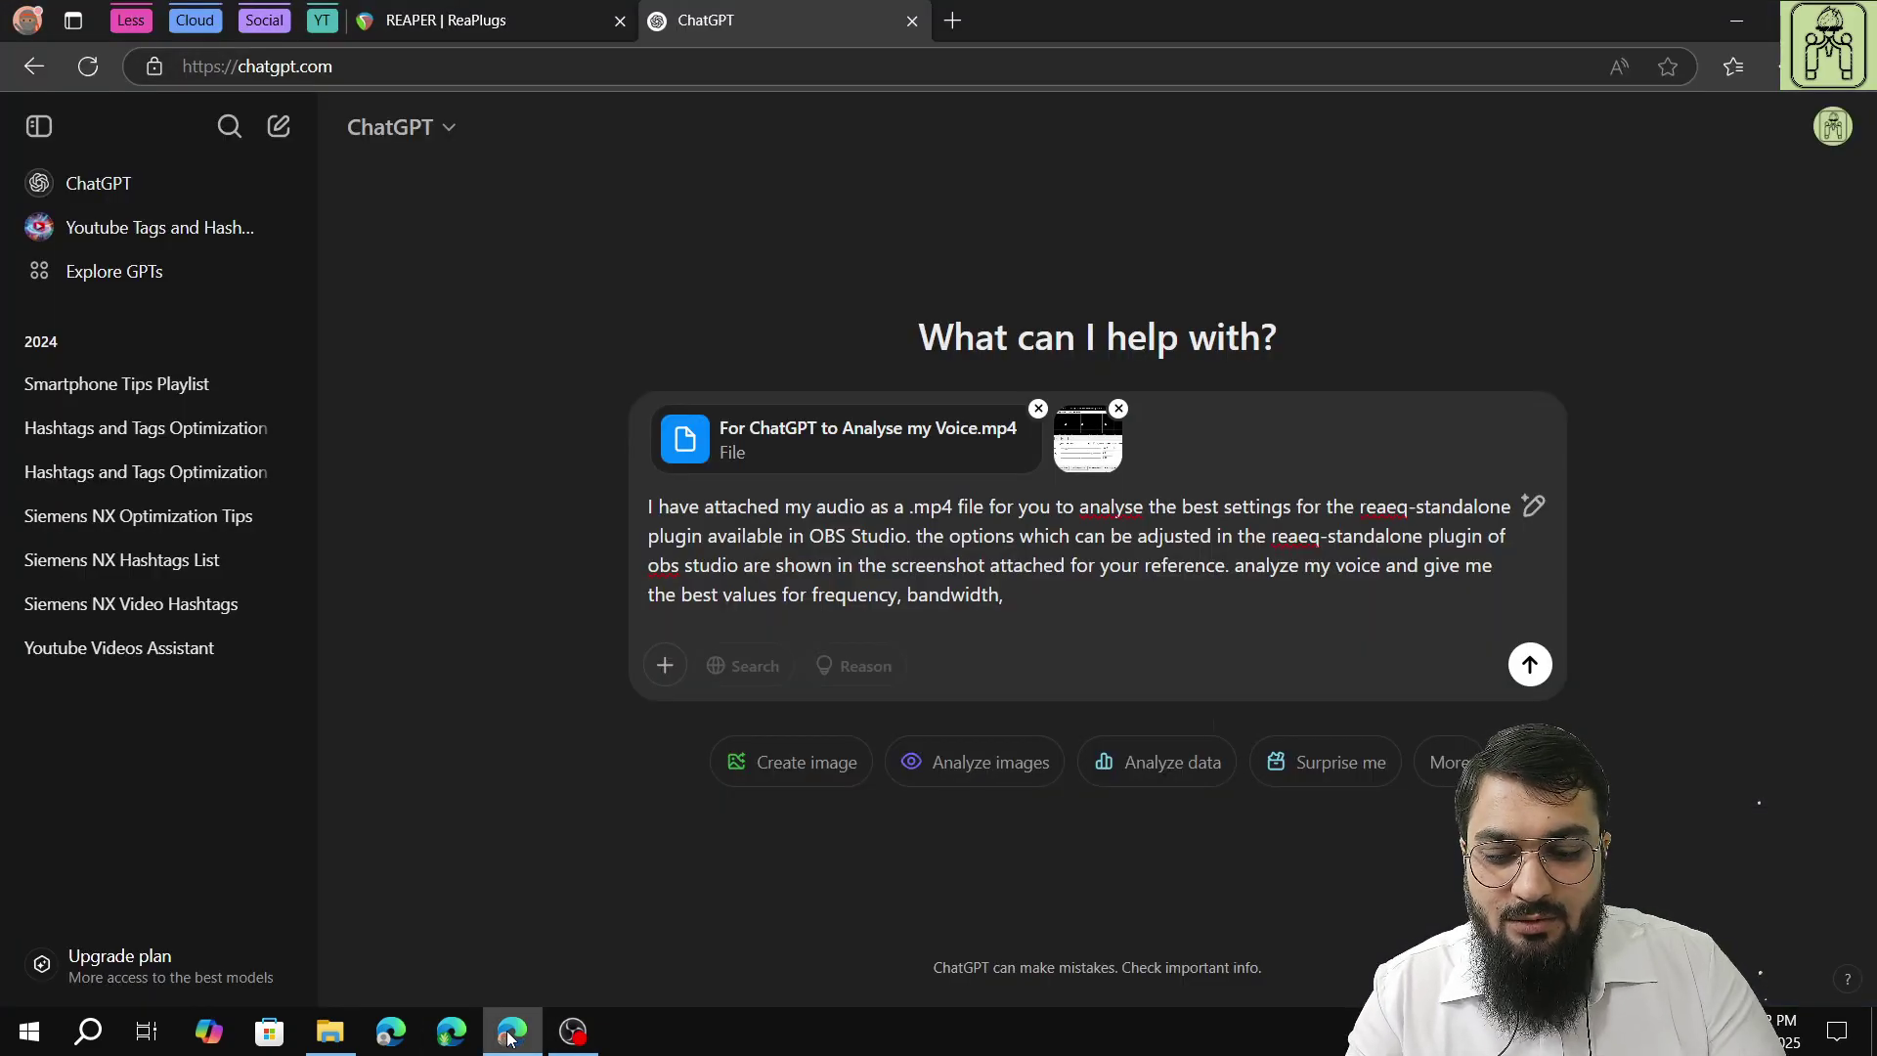
pyautogui.write('gain and type')
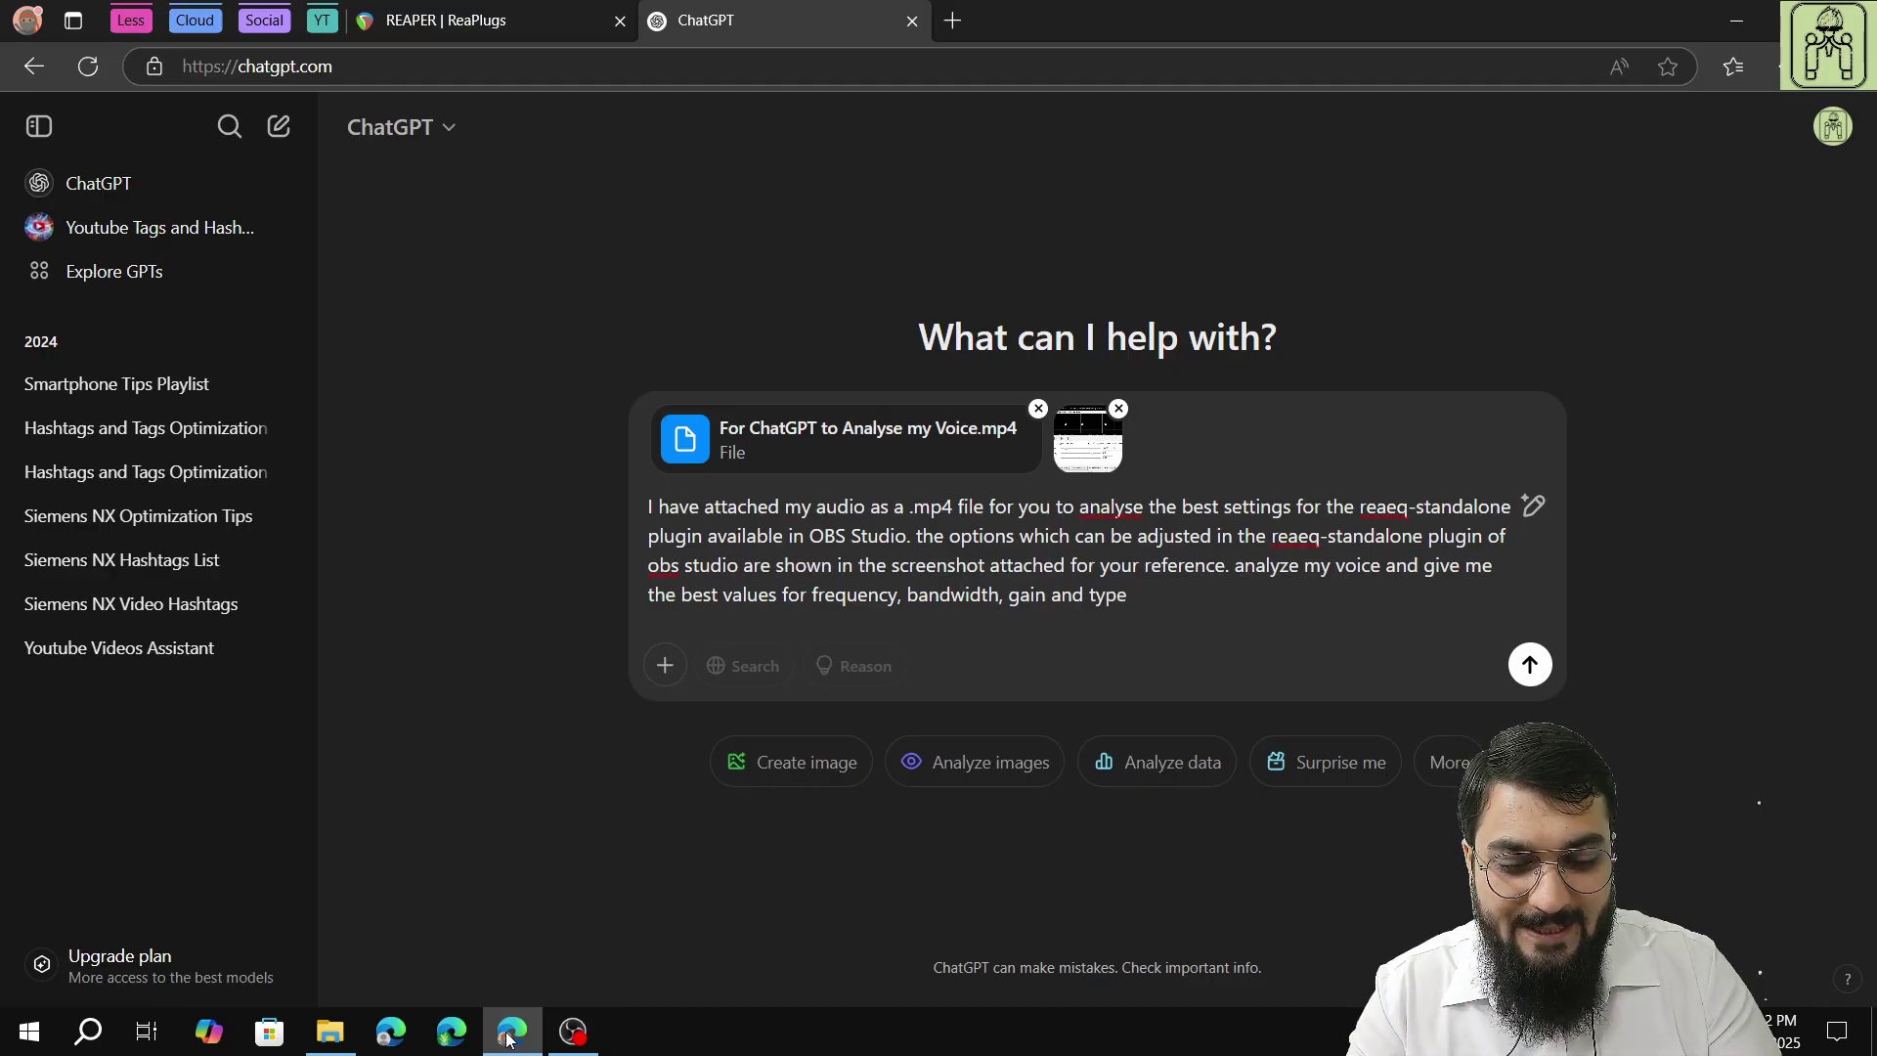
pyautogui.write(' in rea')
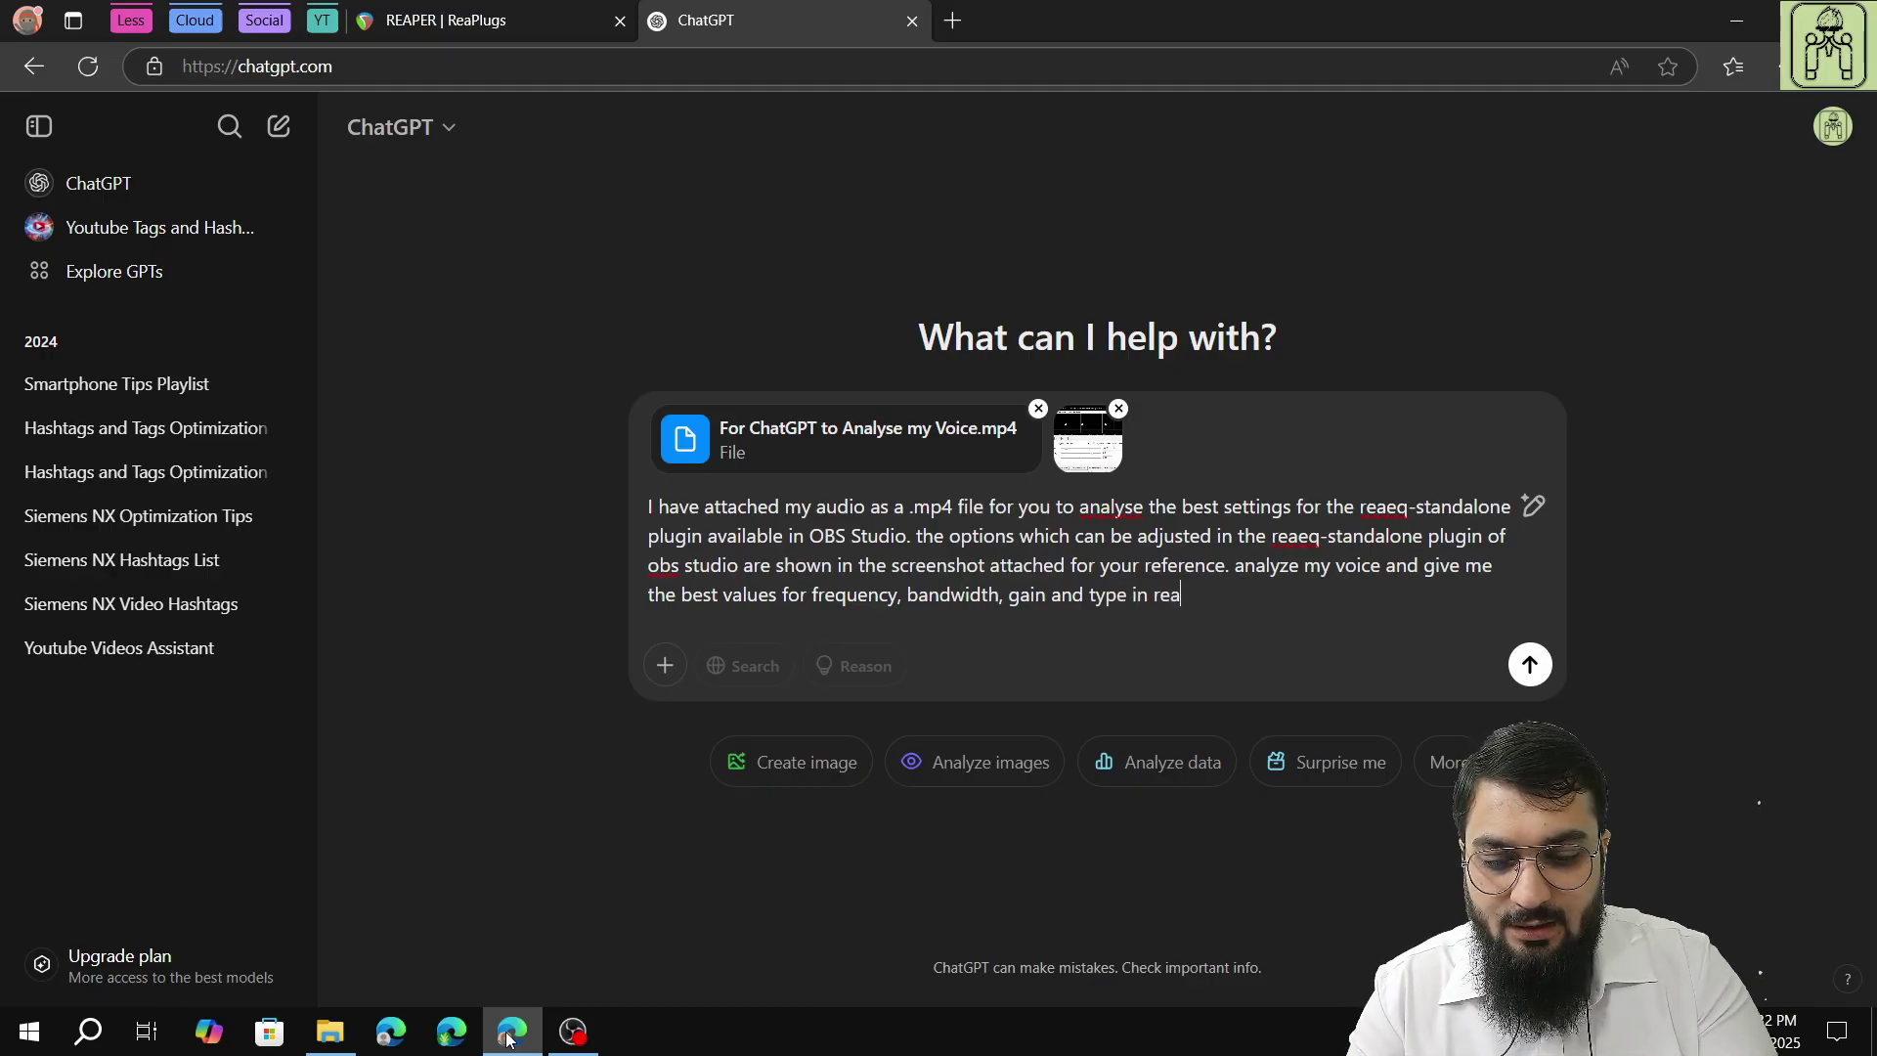
pyautogui.write('eq-standal')
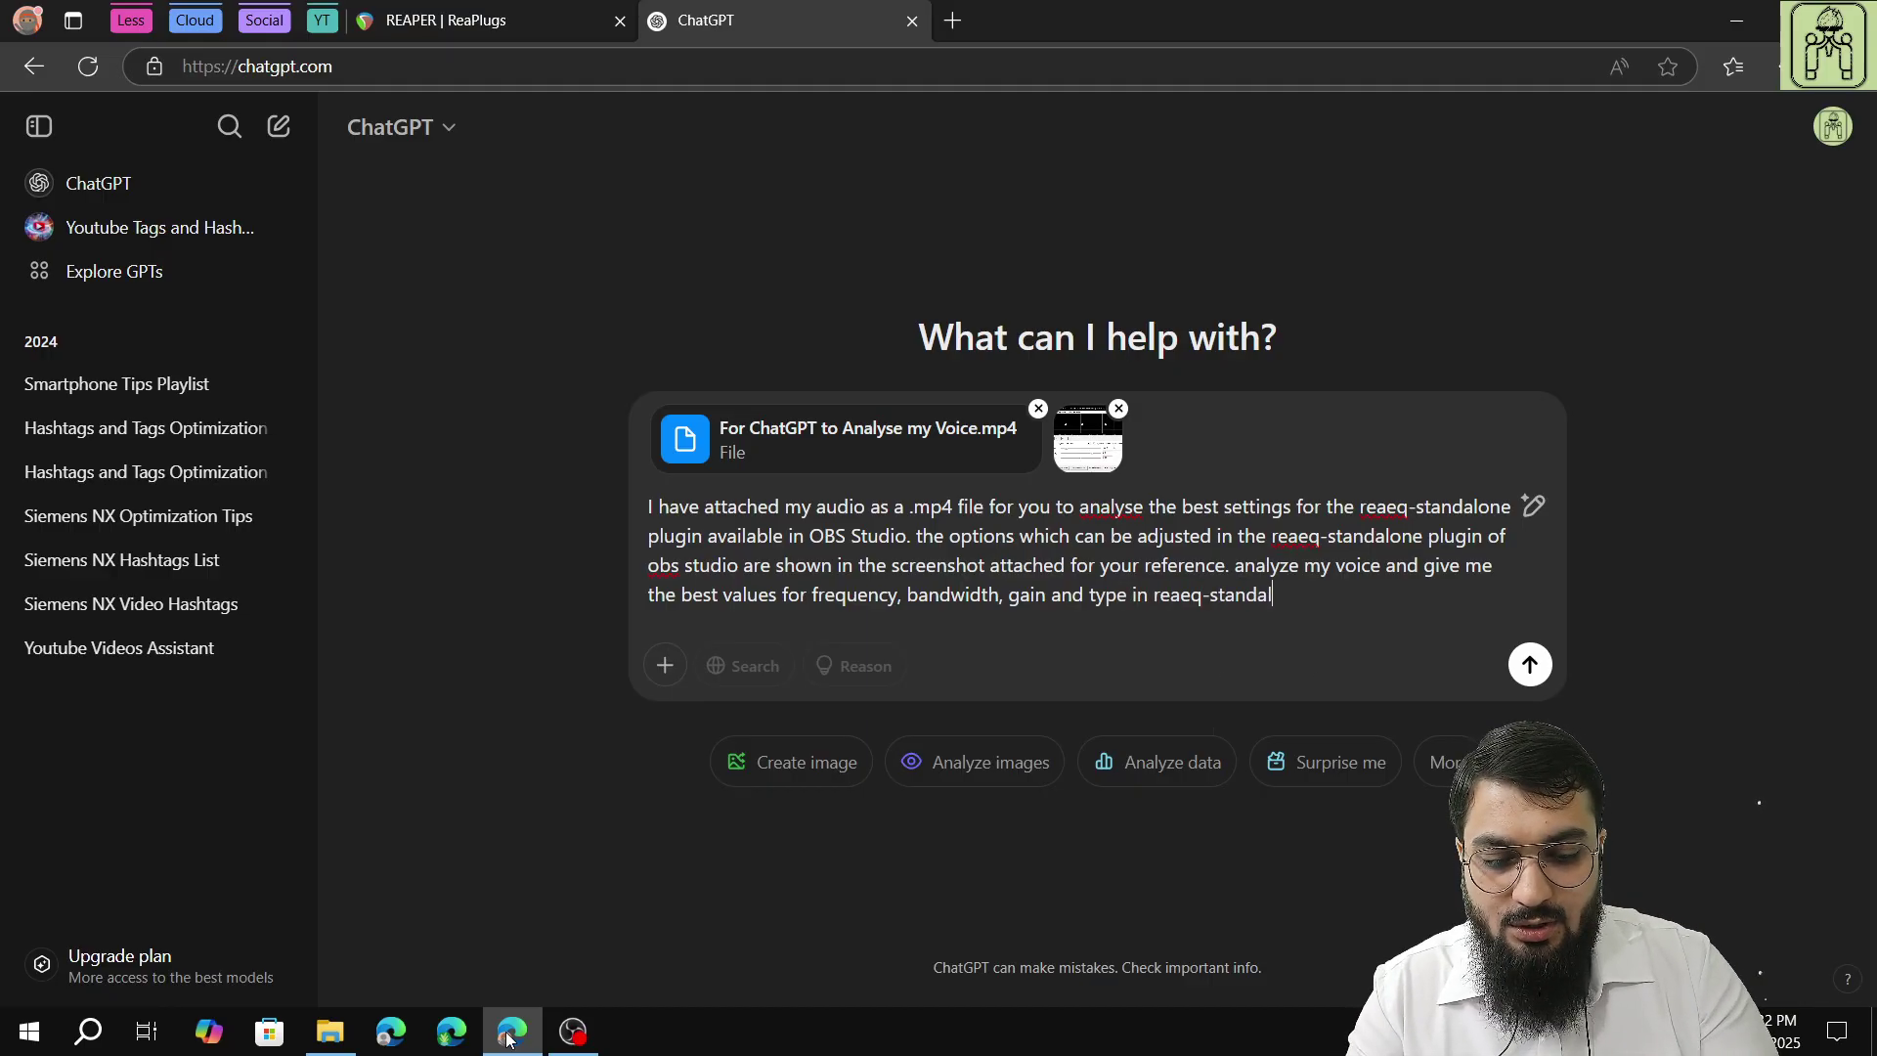
pyautogui.write('one plugin.')
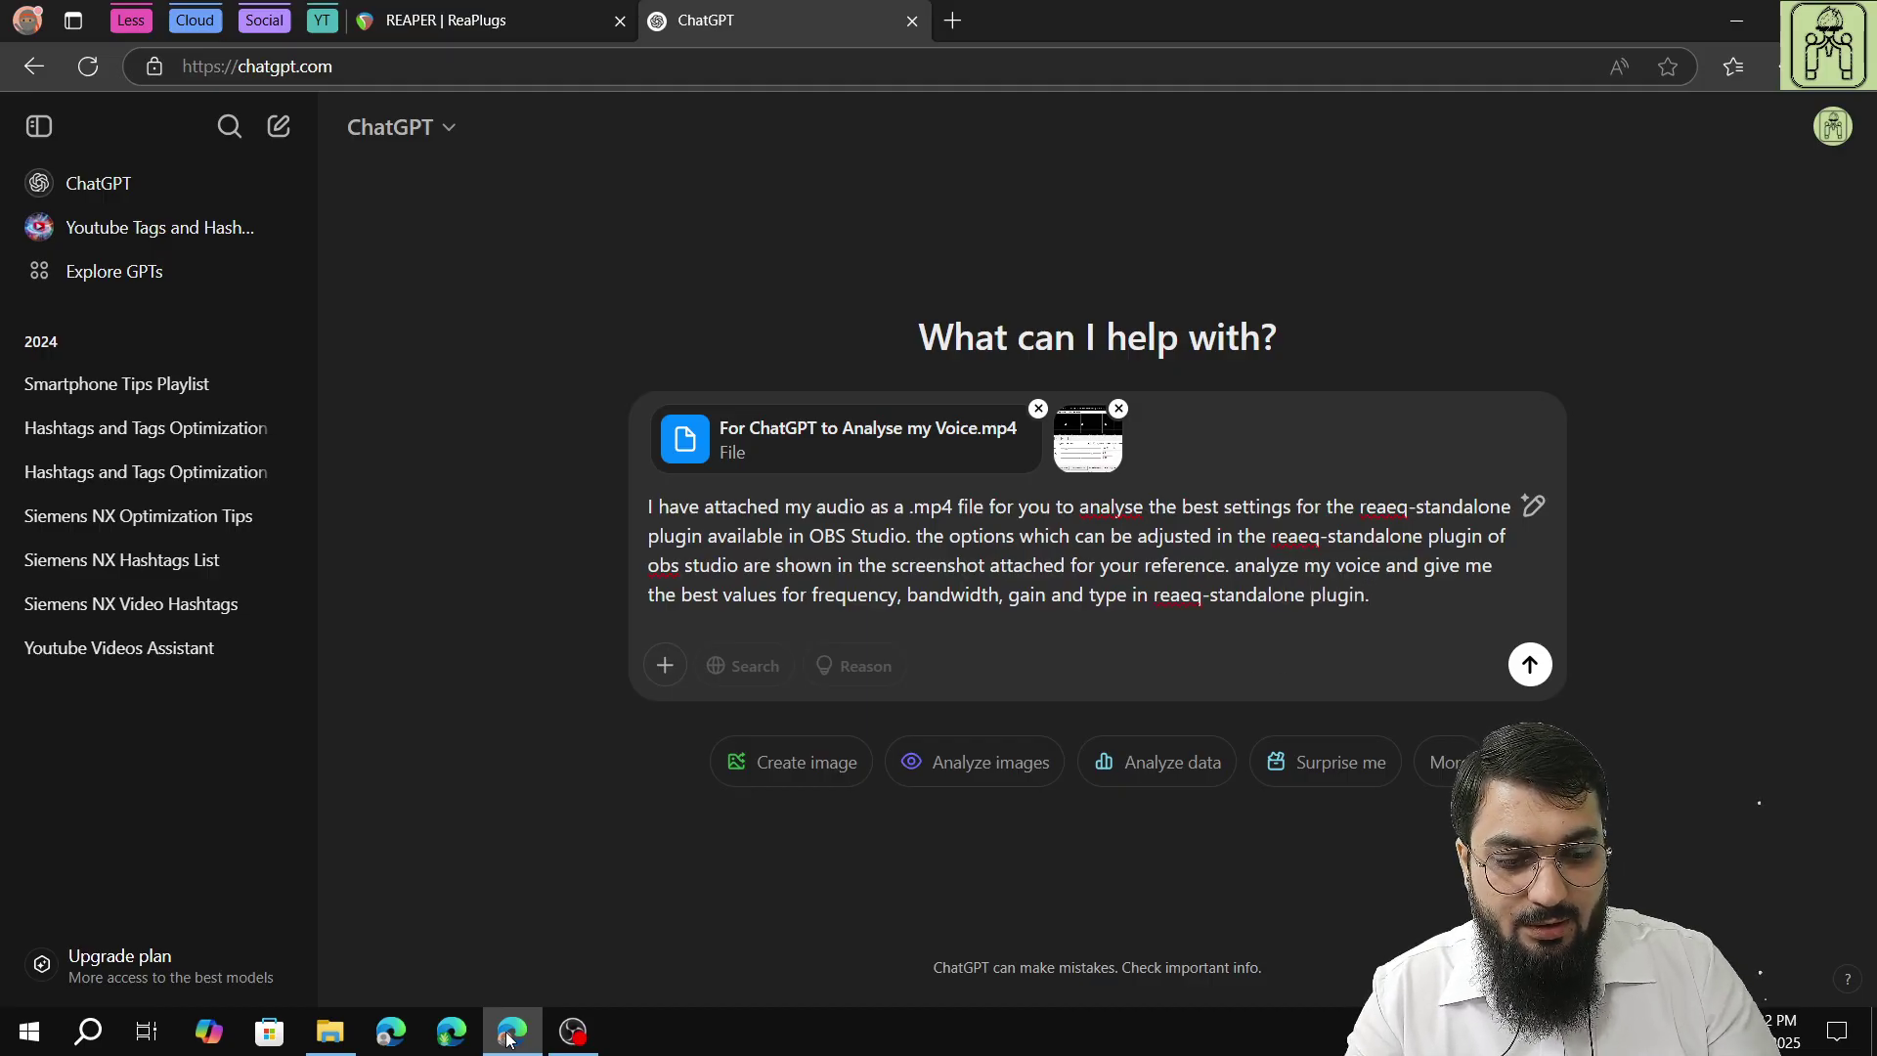
pyautogui.press('Return')
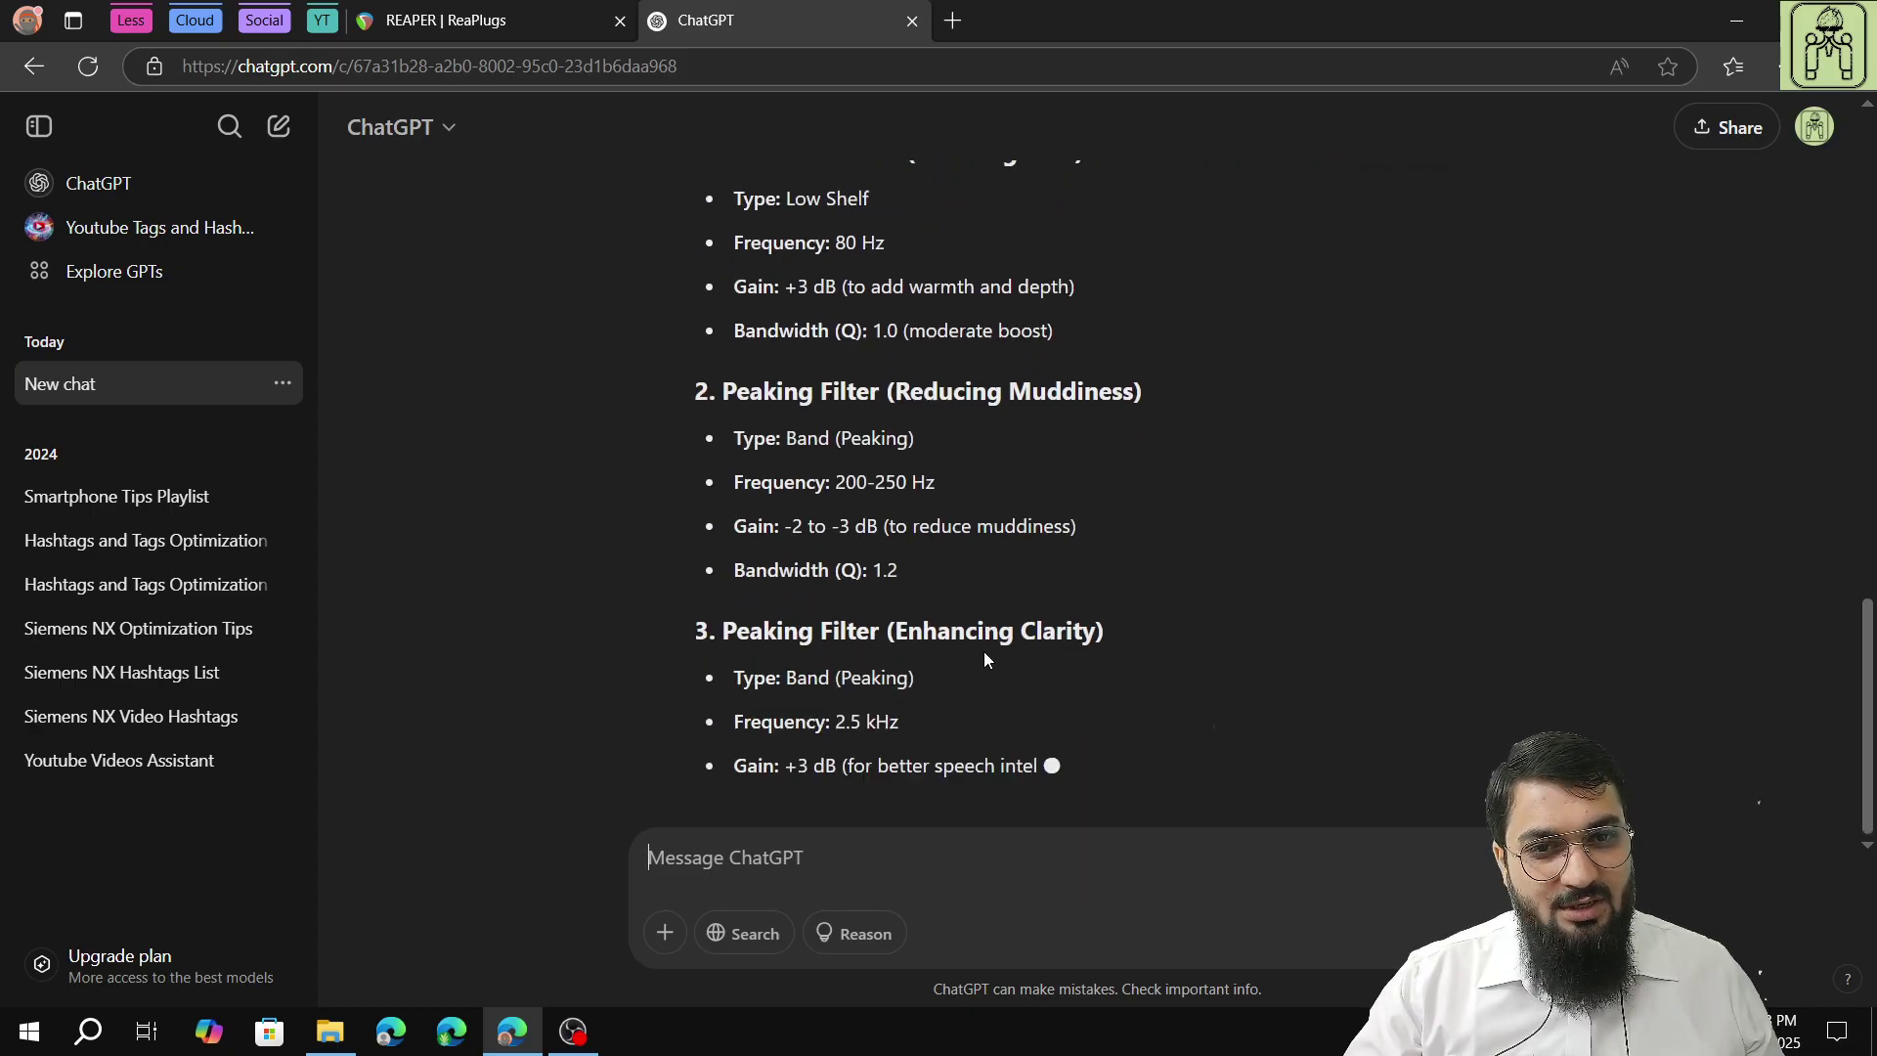
pyautogui.scroll(2, 984, 653)
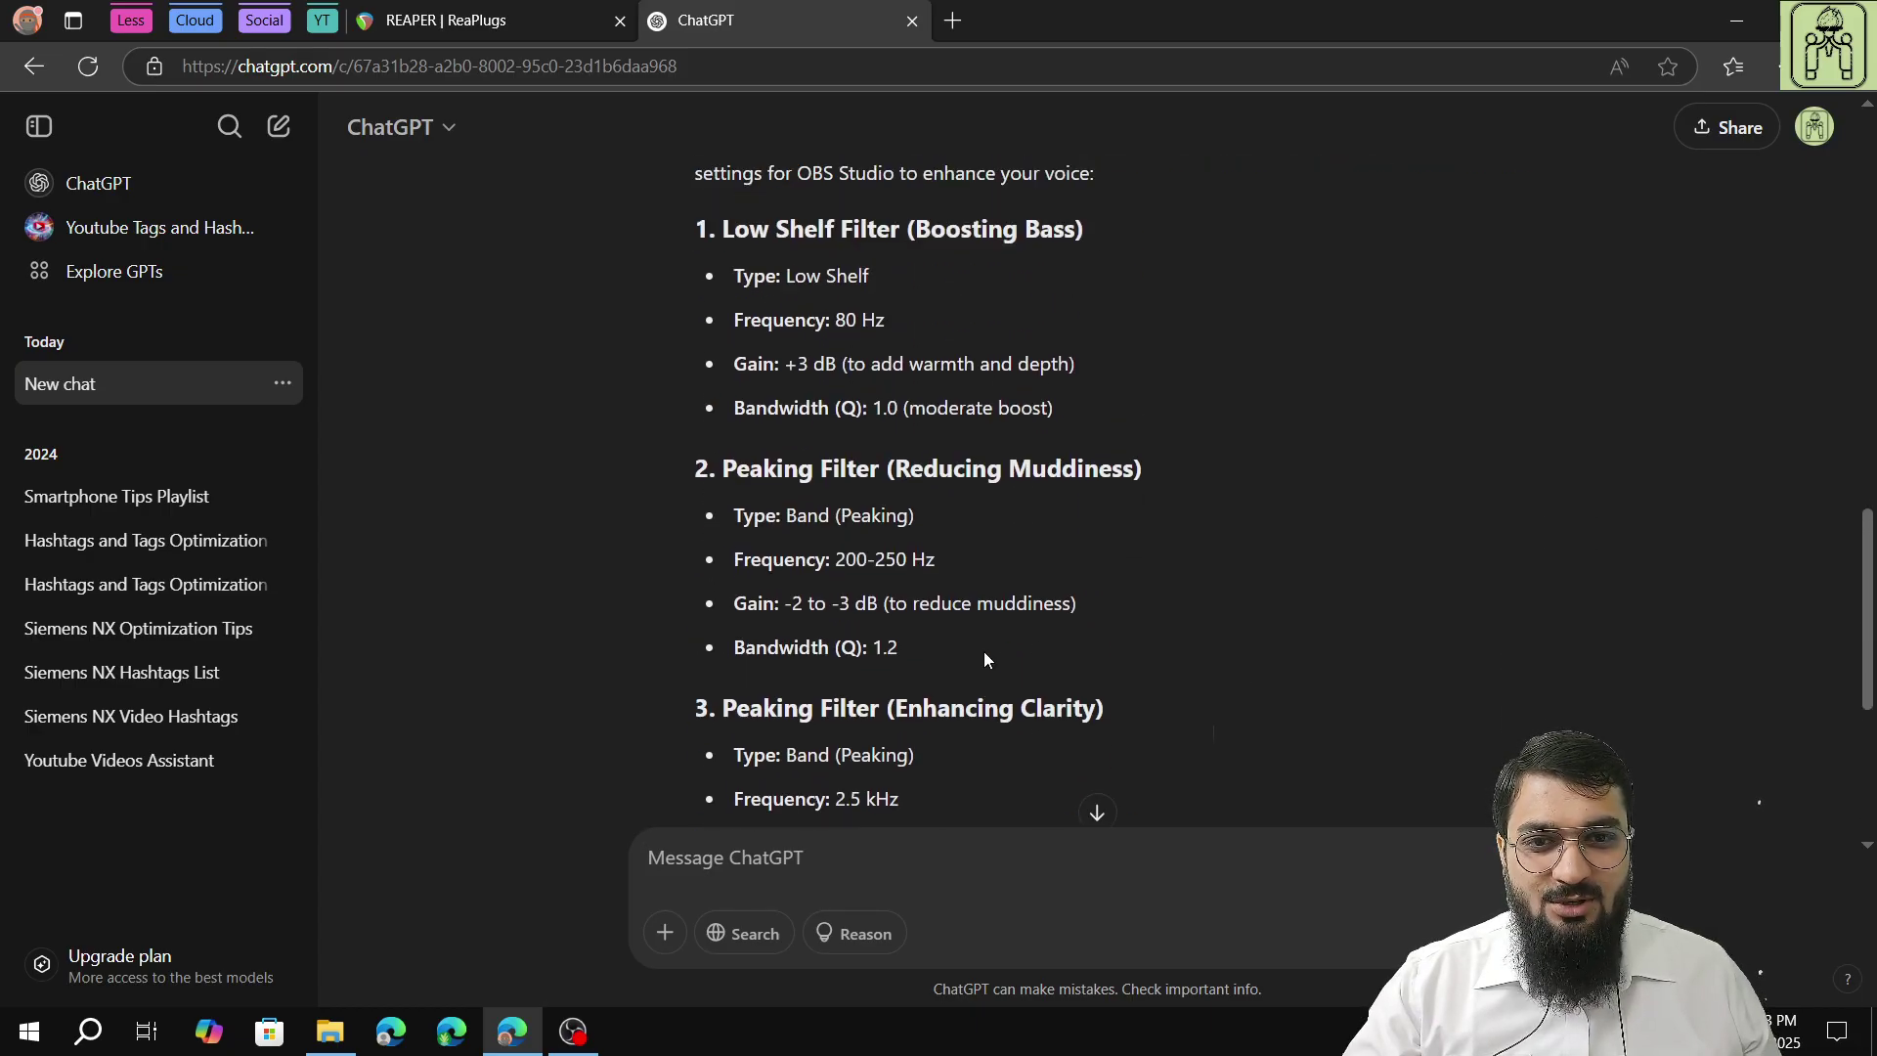
pyautogui.scroll(4, 984, 656)
pyautogui.scroll(-2, 984, 655)
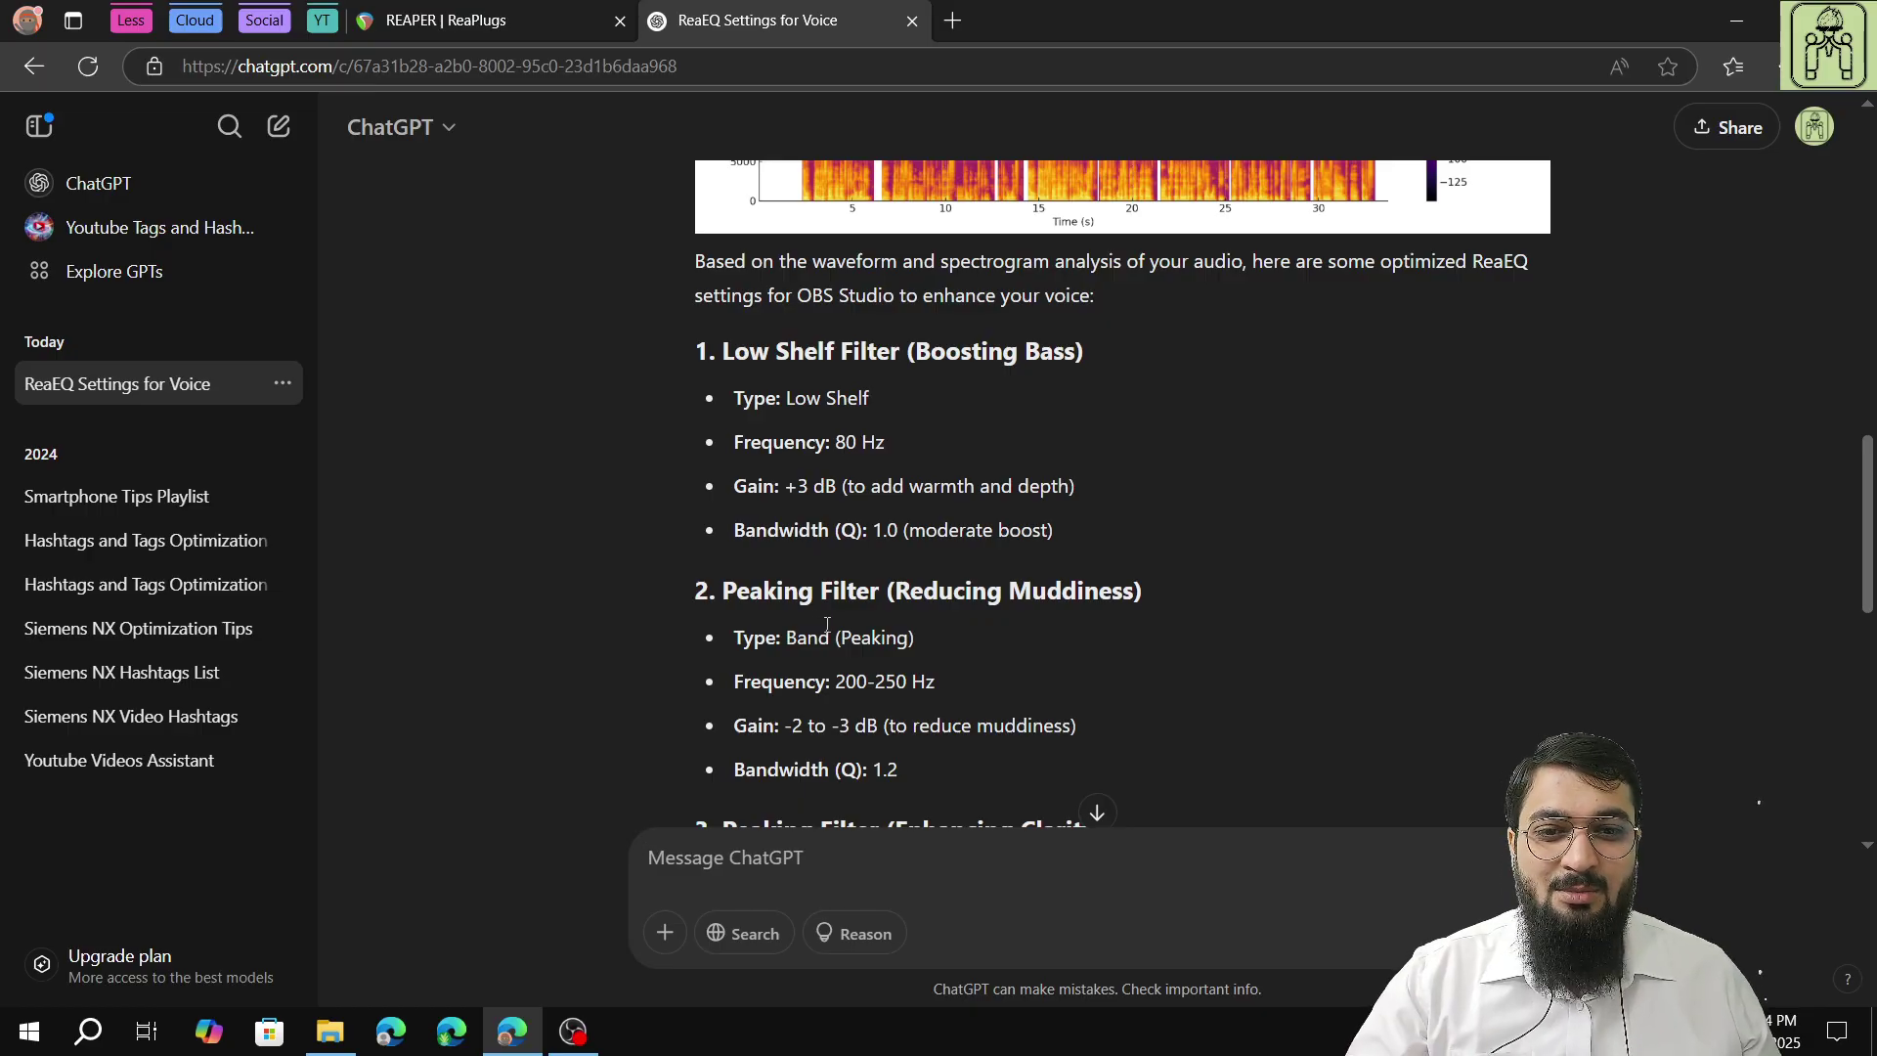
pyautogui.scroll(-5, 816, 624)
pyautogui.scroll(-3, 827, 624)
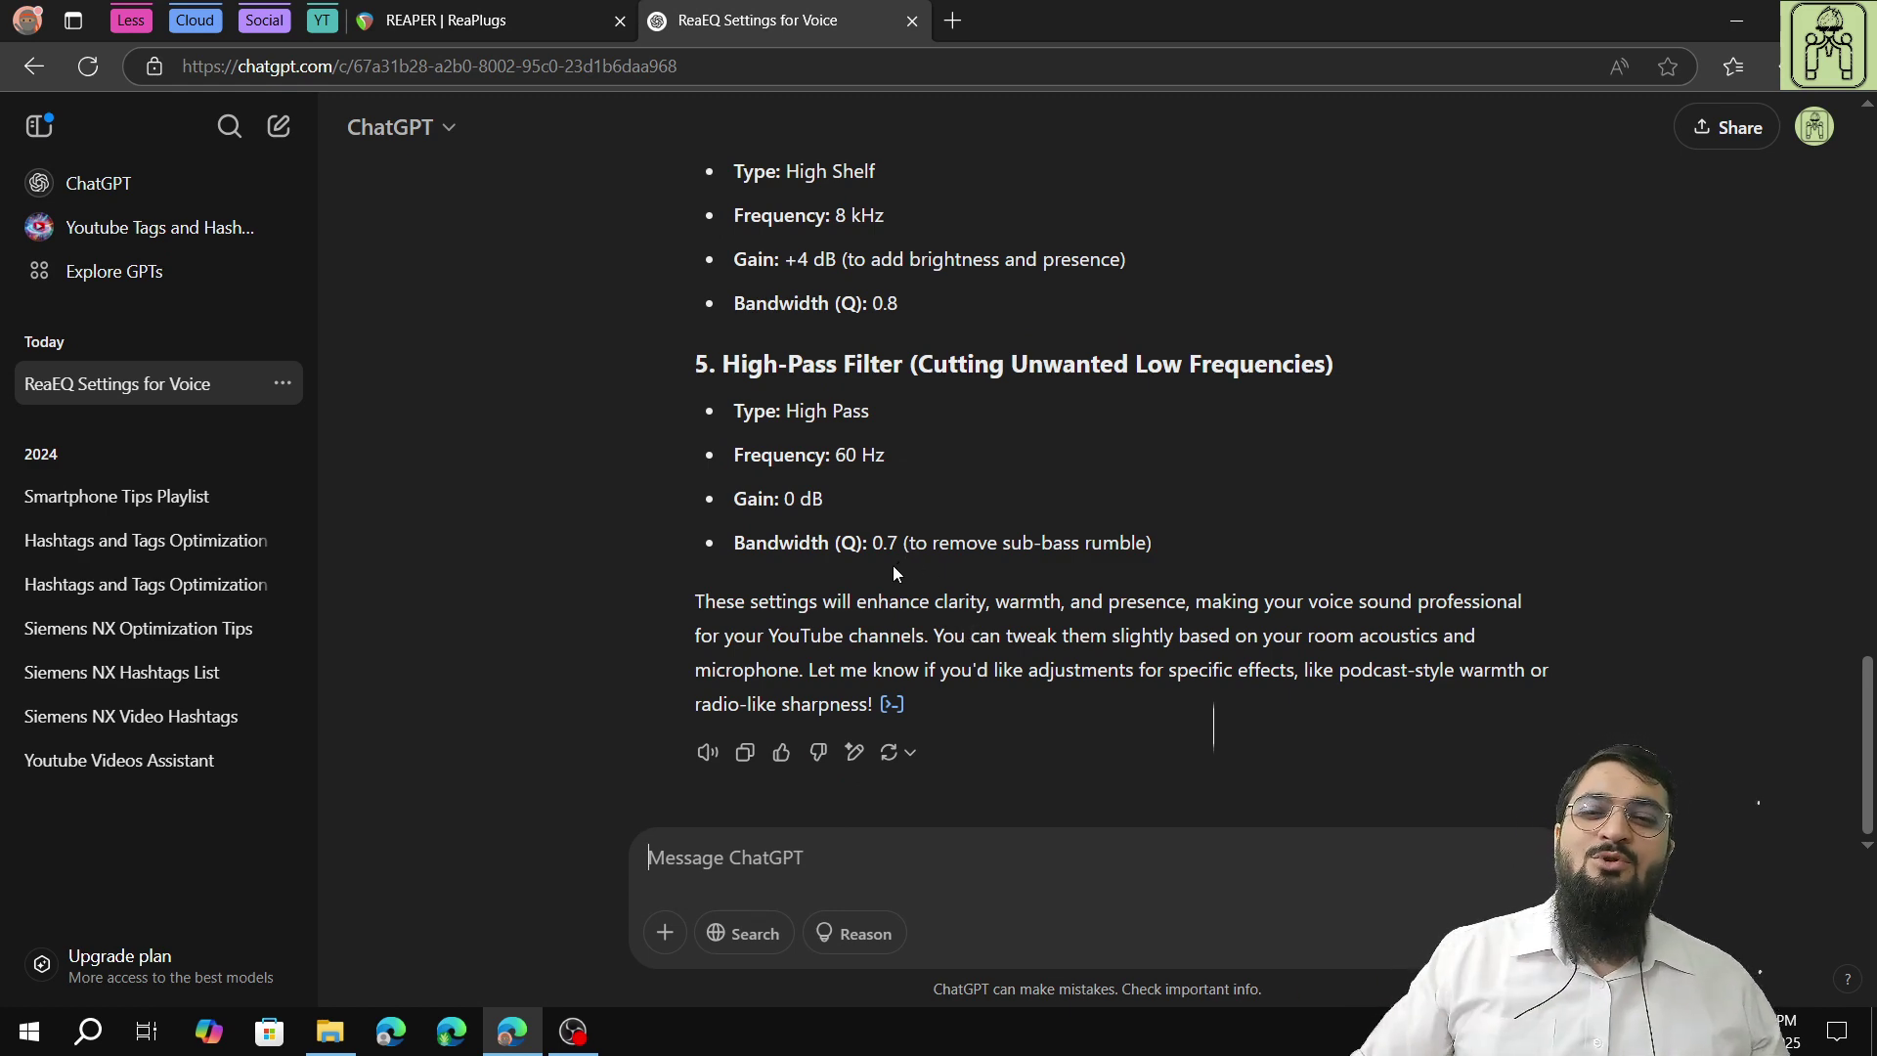
pyautogui.scroll(3, 894, 565)
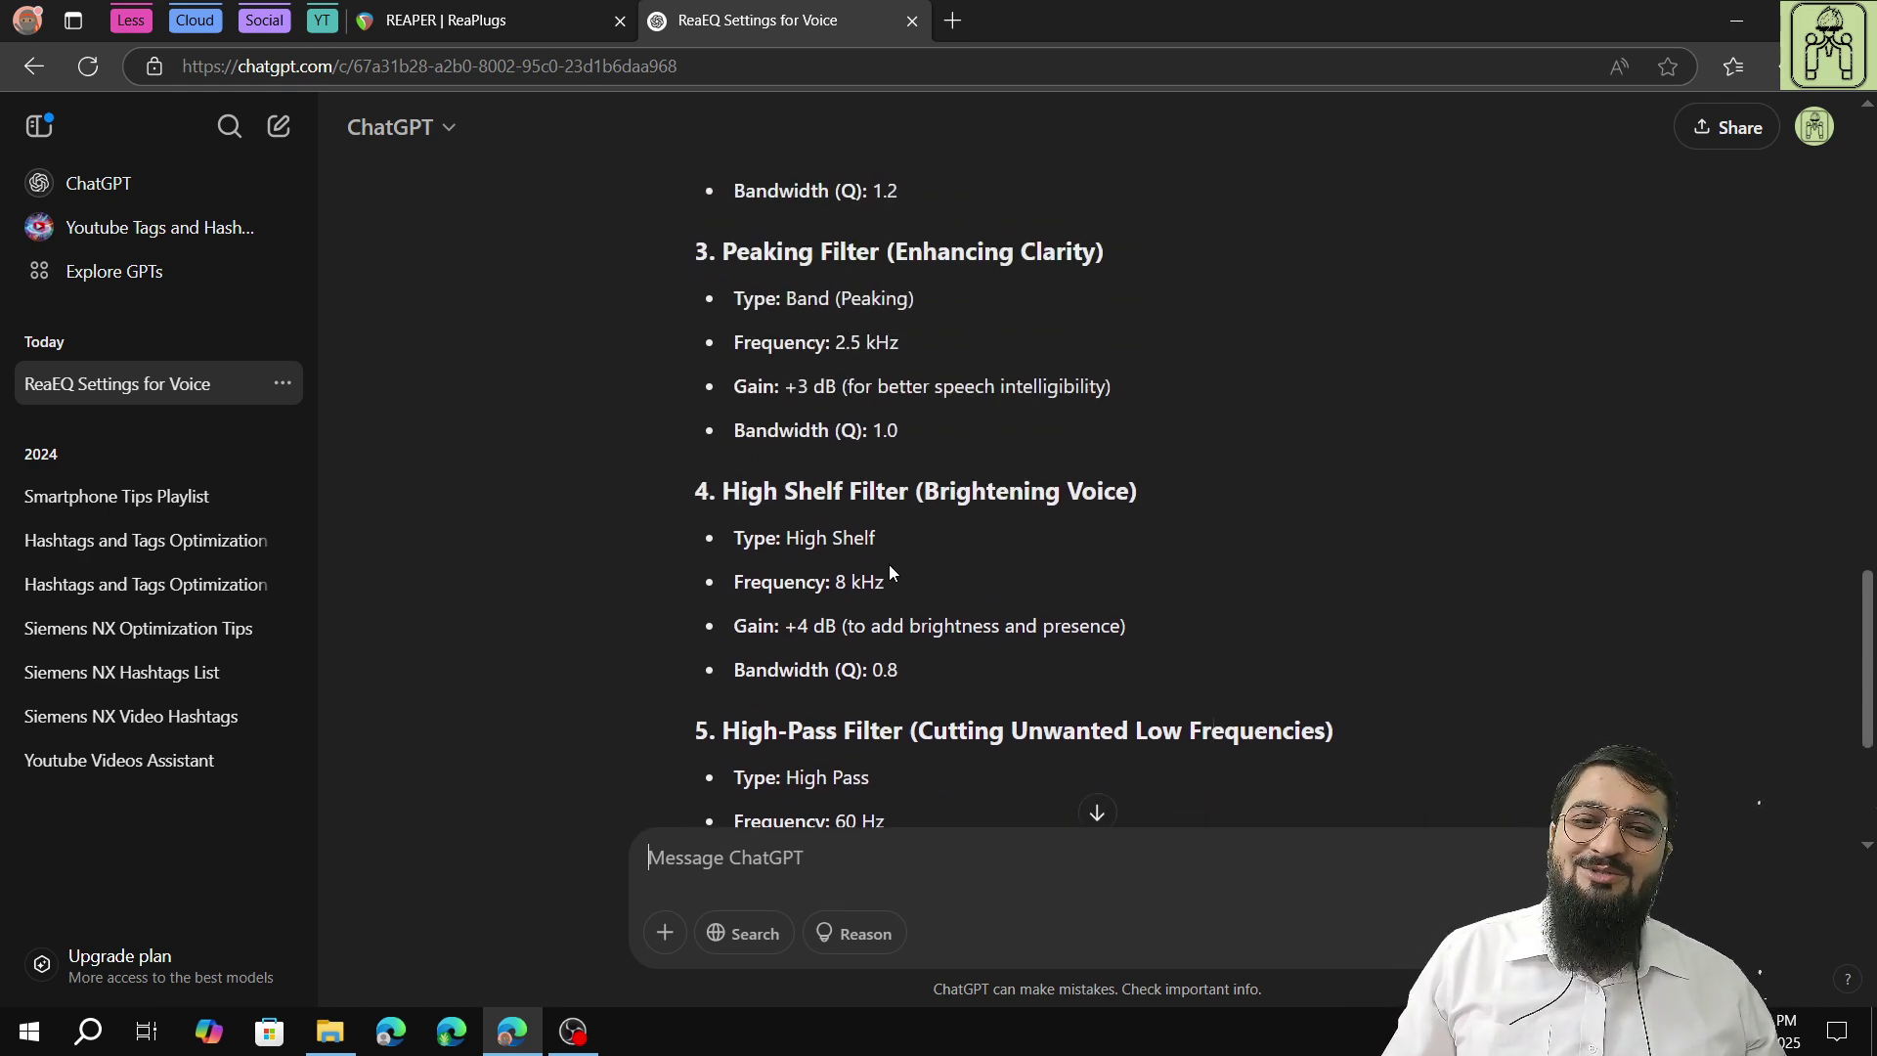
pyautogui.scroll(8, 888, 565)
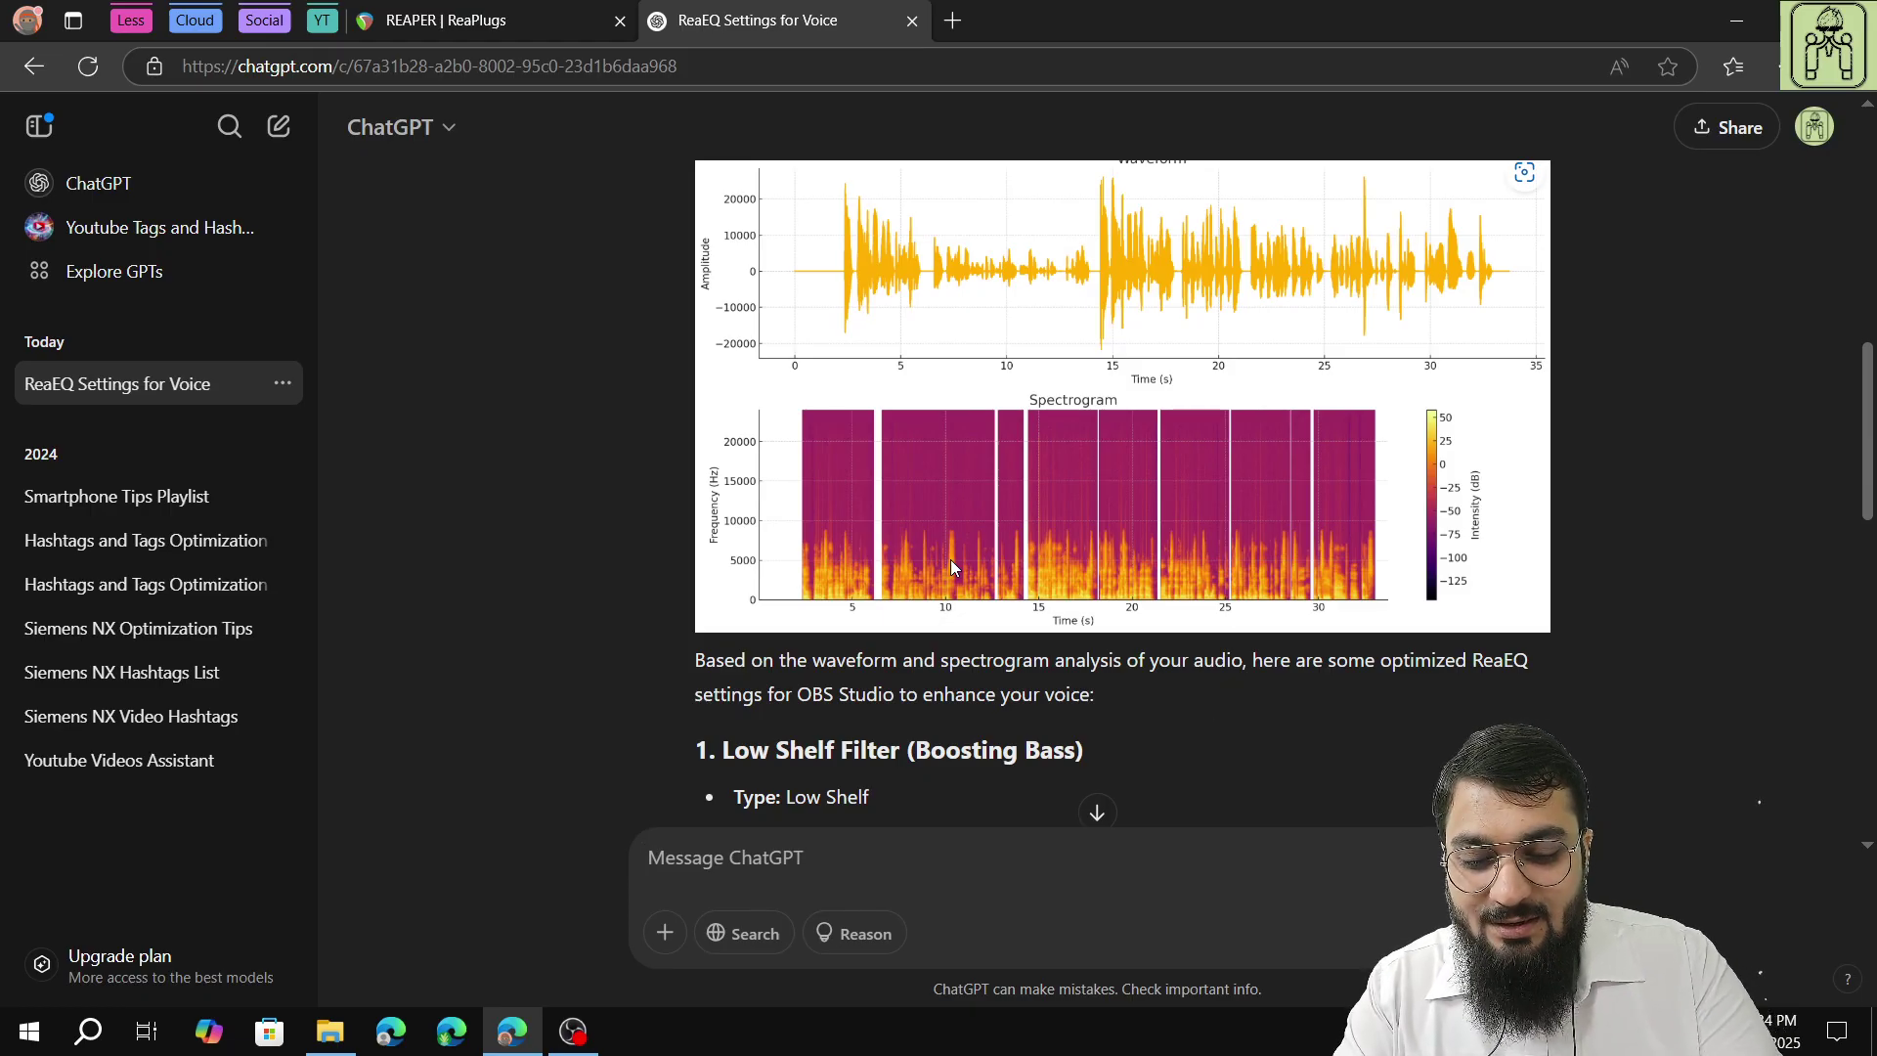
pyautogui.scroll(-14, 953, 559)
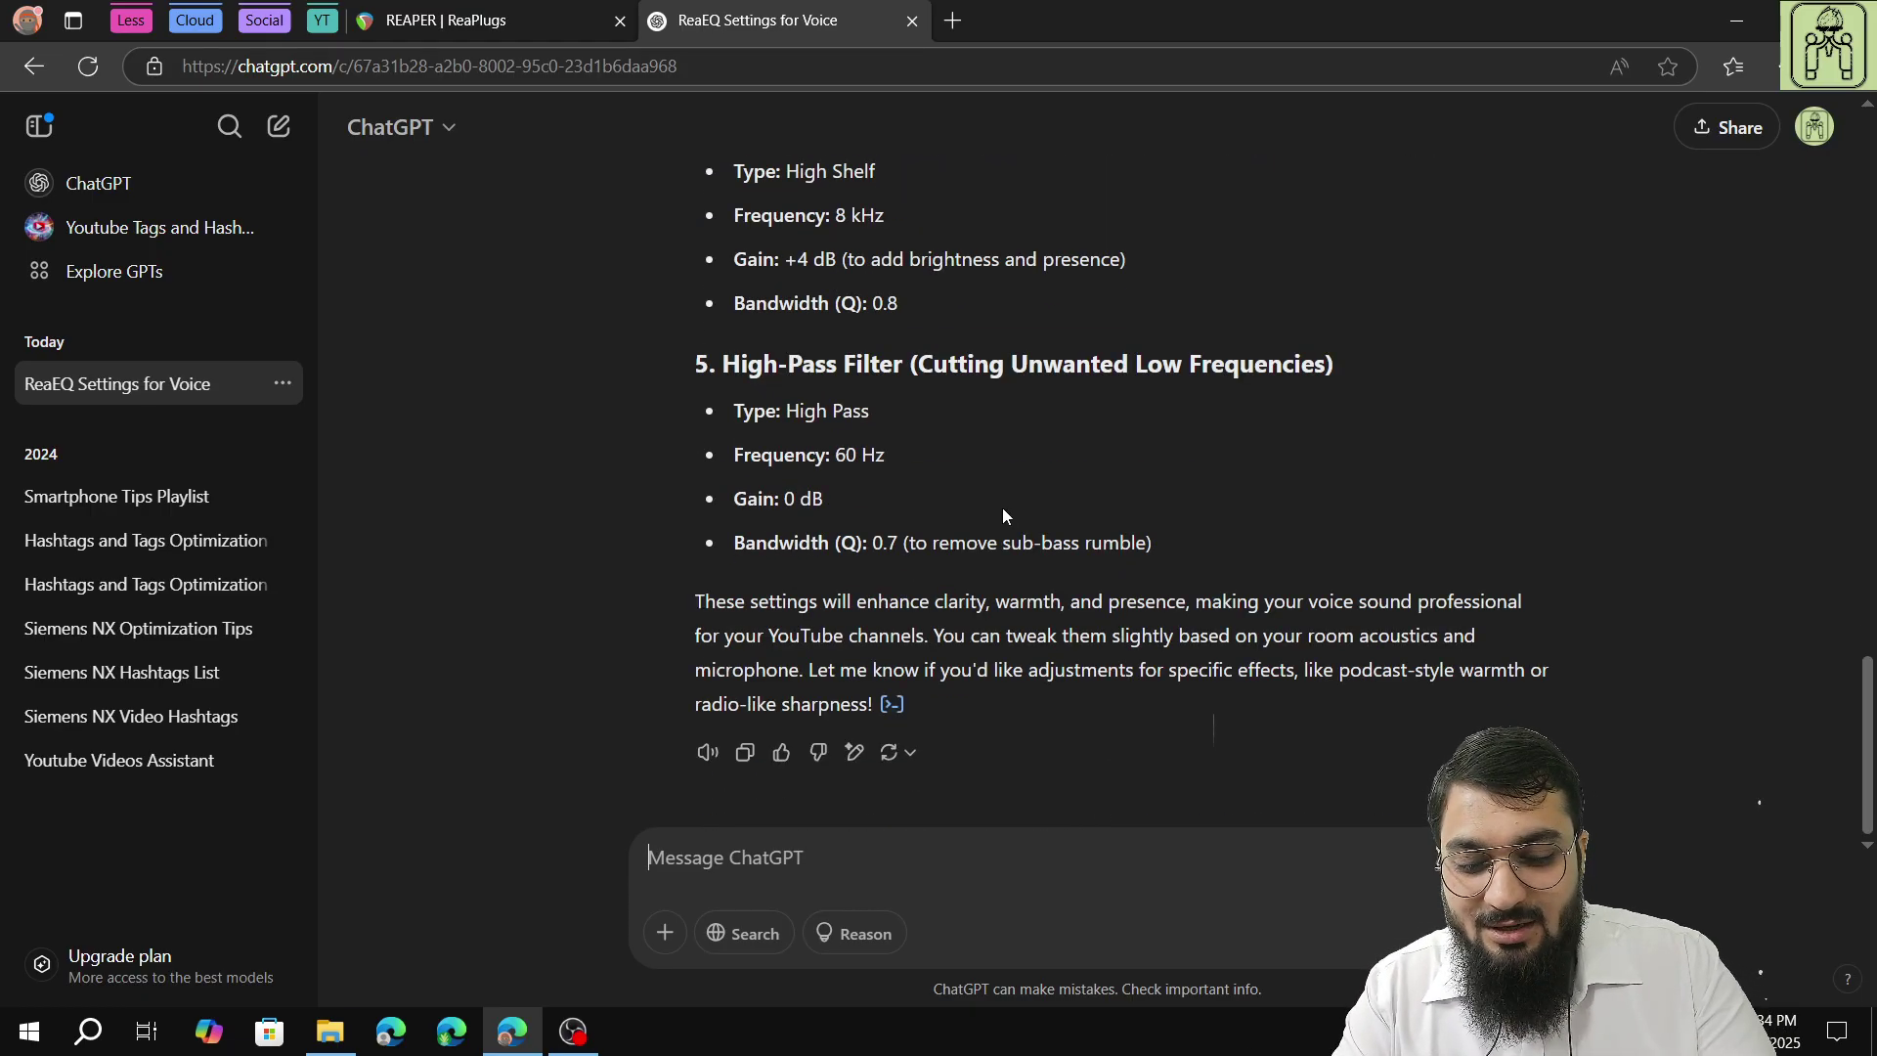
# Draft a request to resuggest ReaEQ values for a studio-like voice with adequate bass, reduced boxiness, moderate presence.
pyautogui.write('Resuggest the values ')
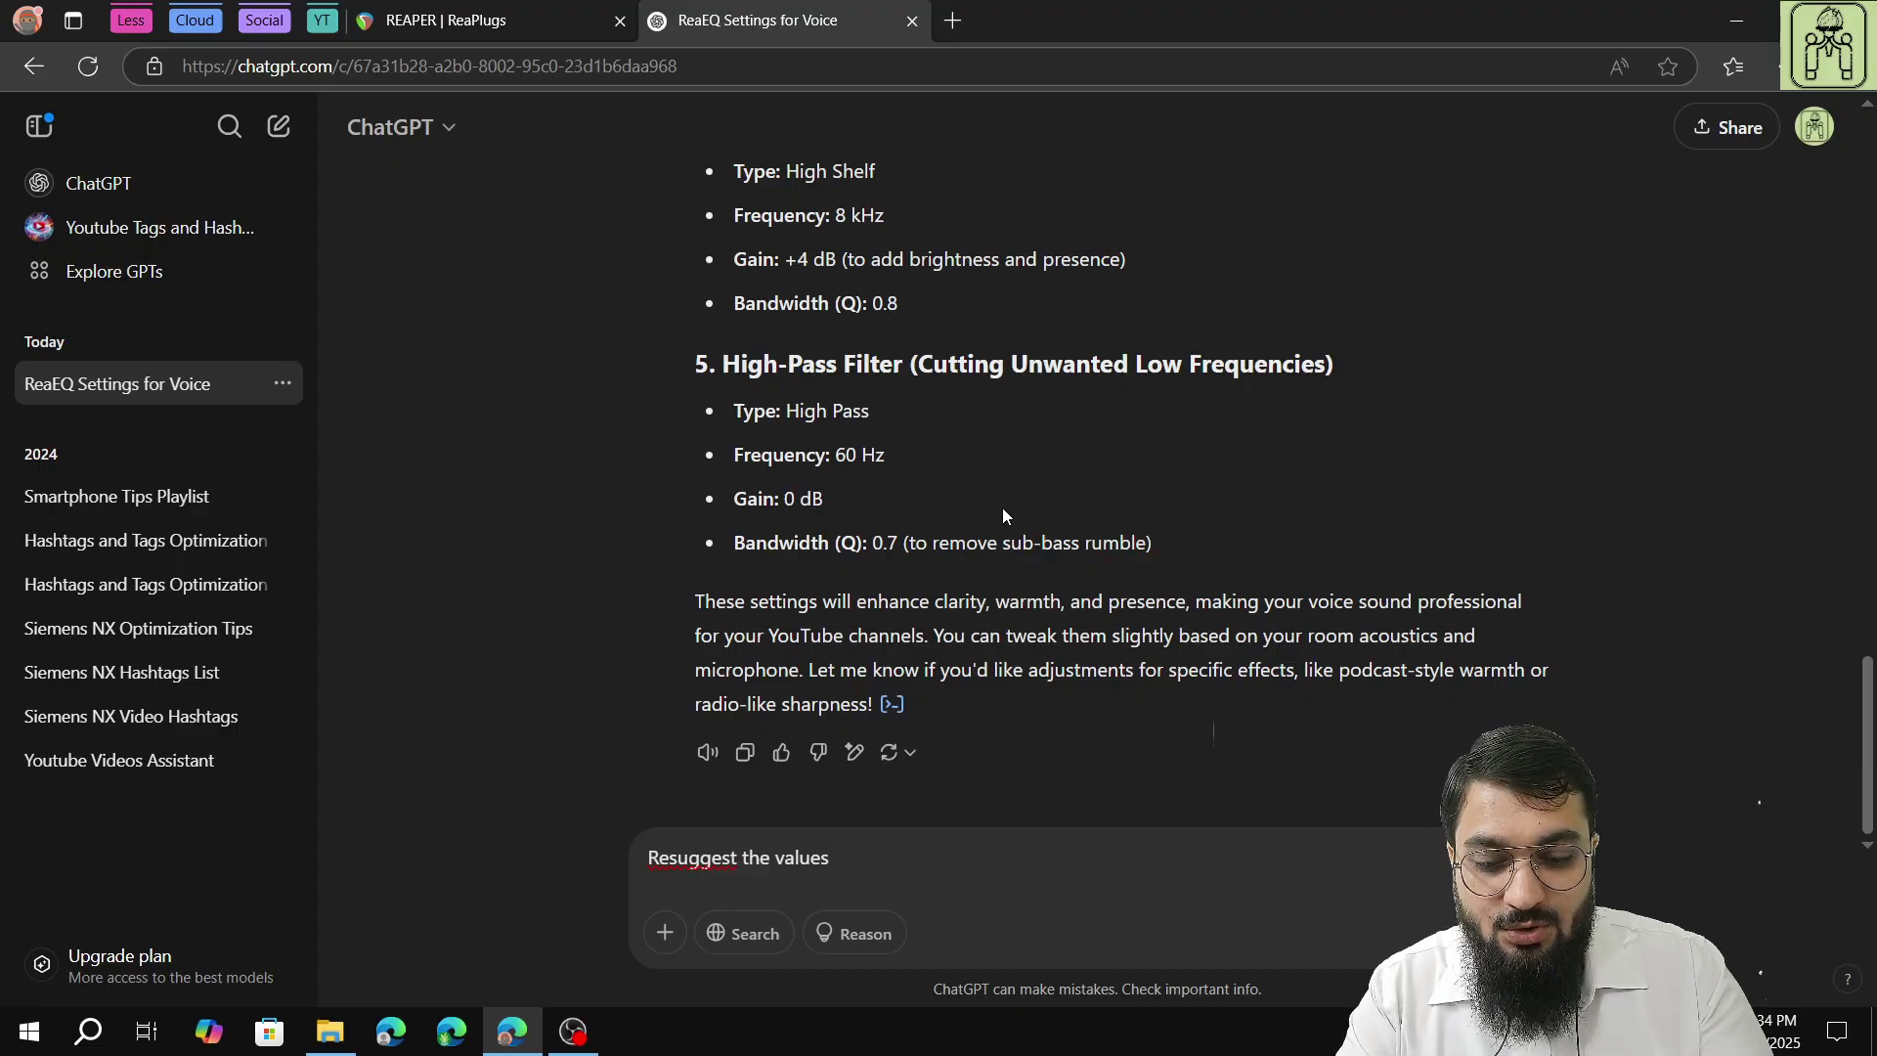
pyautogui.write('for fre')
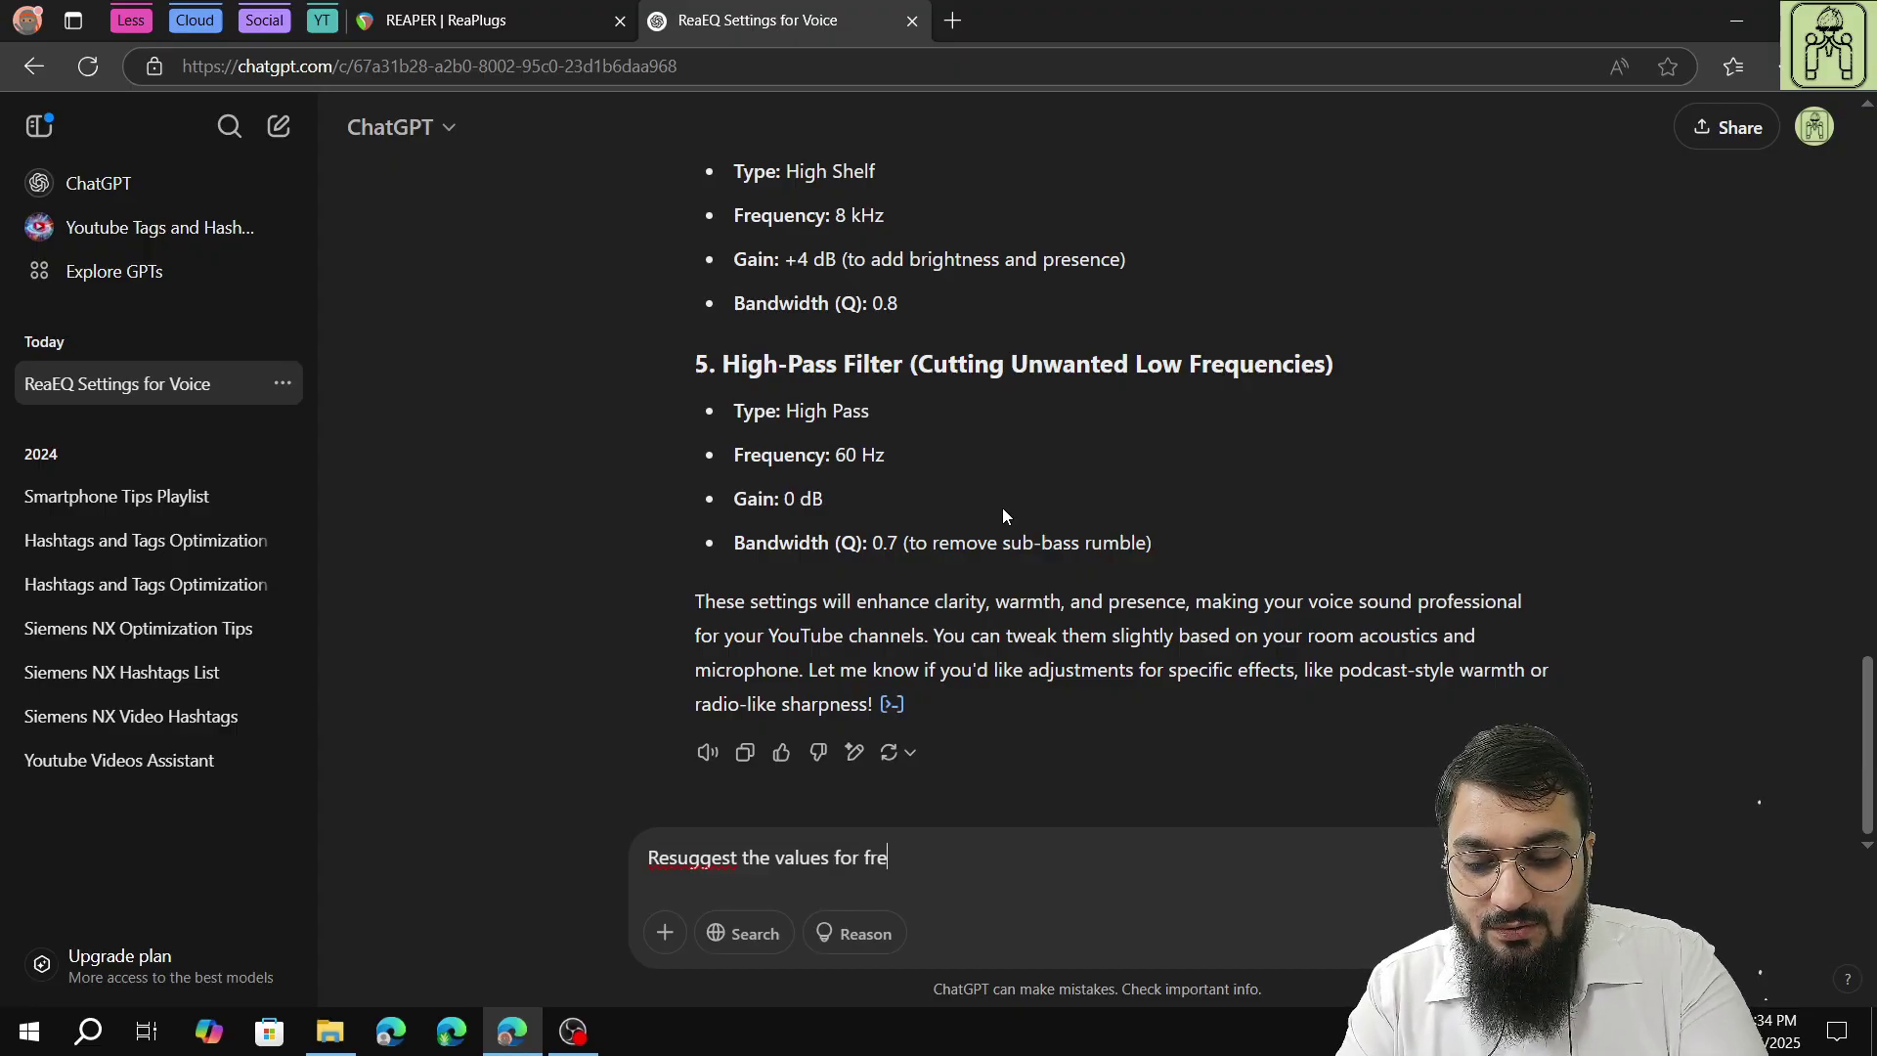
pyautogui.write('quency, gain, ban')
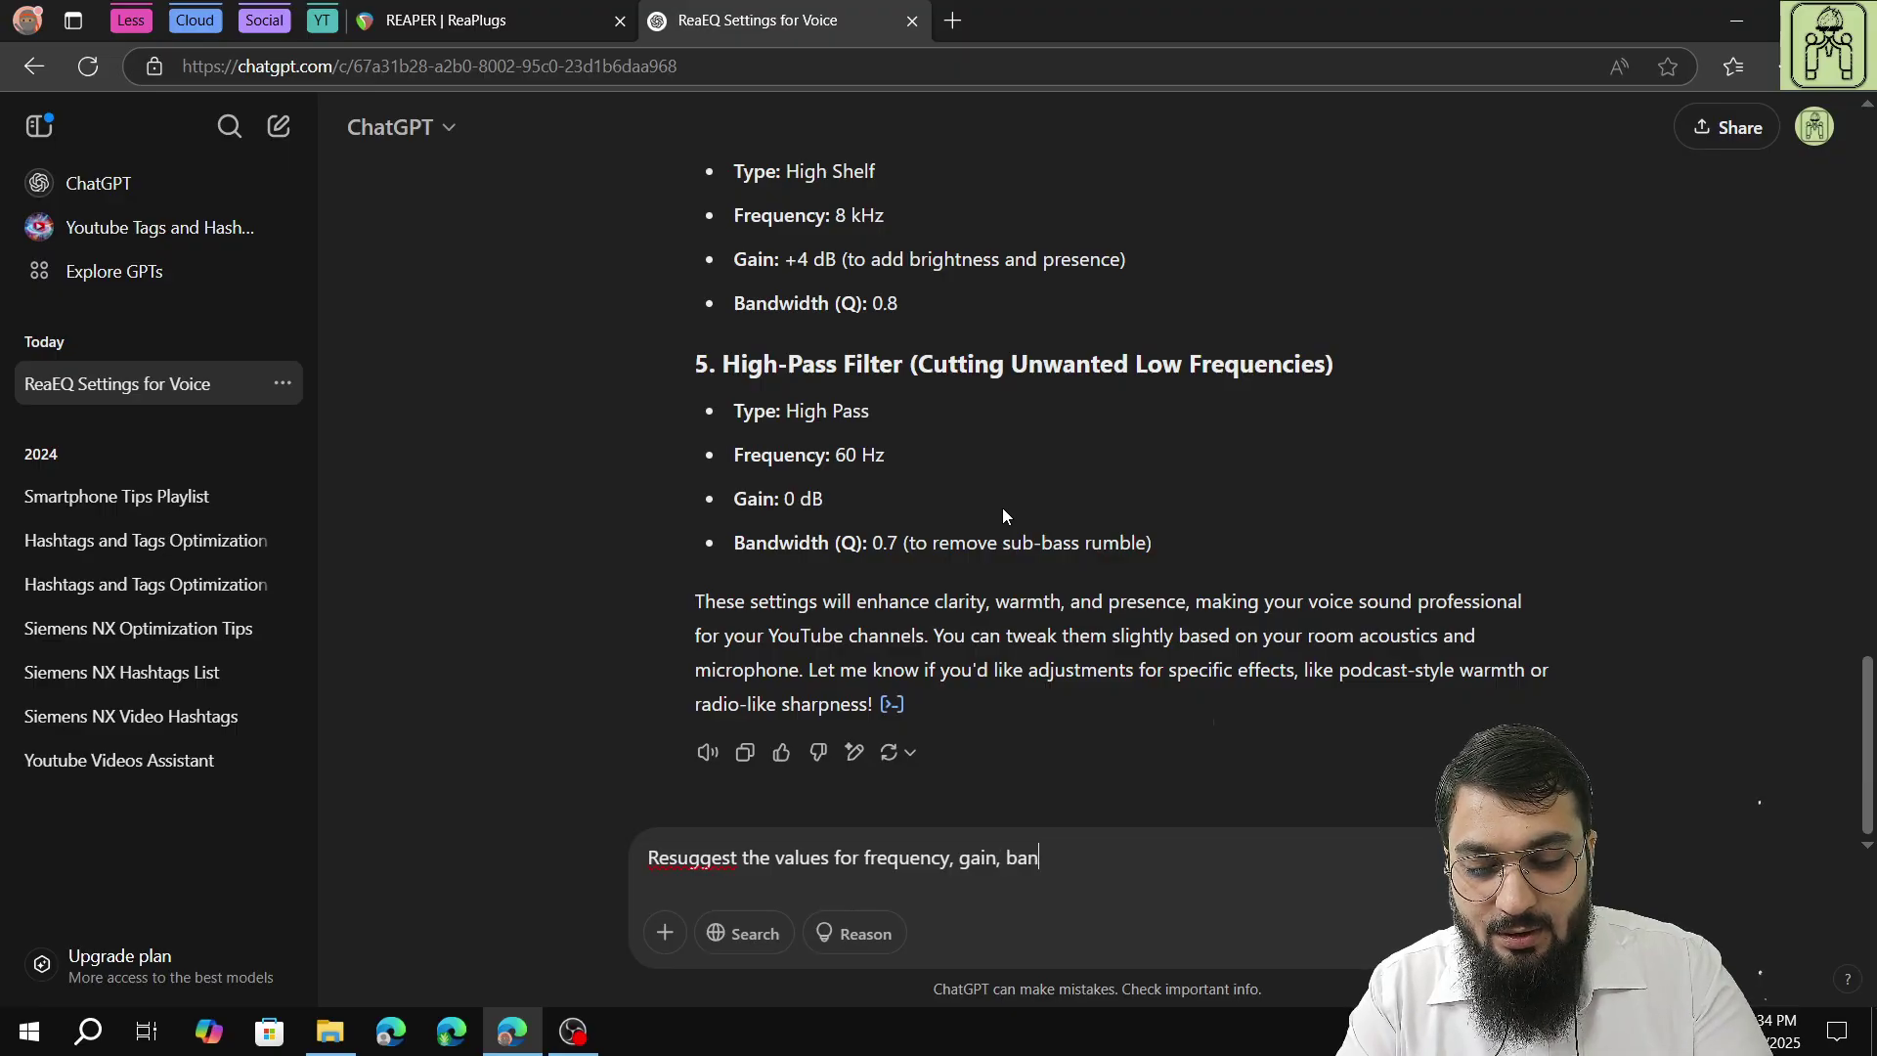
pyautogui.write('dwidth, an')
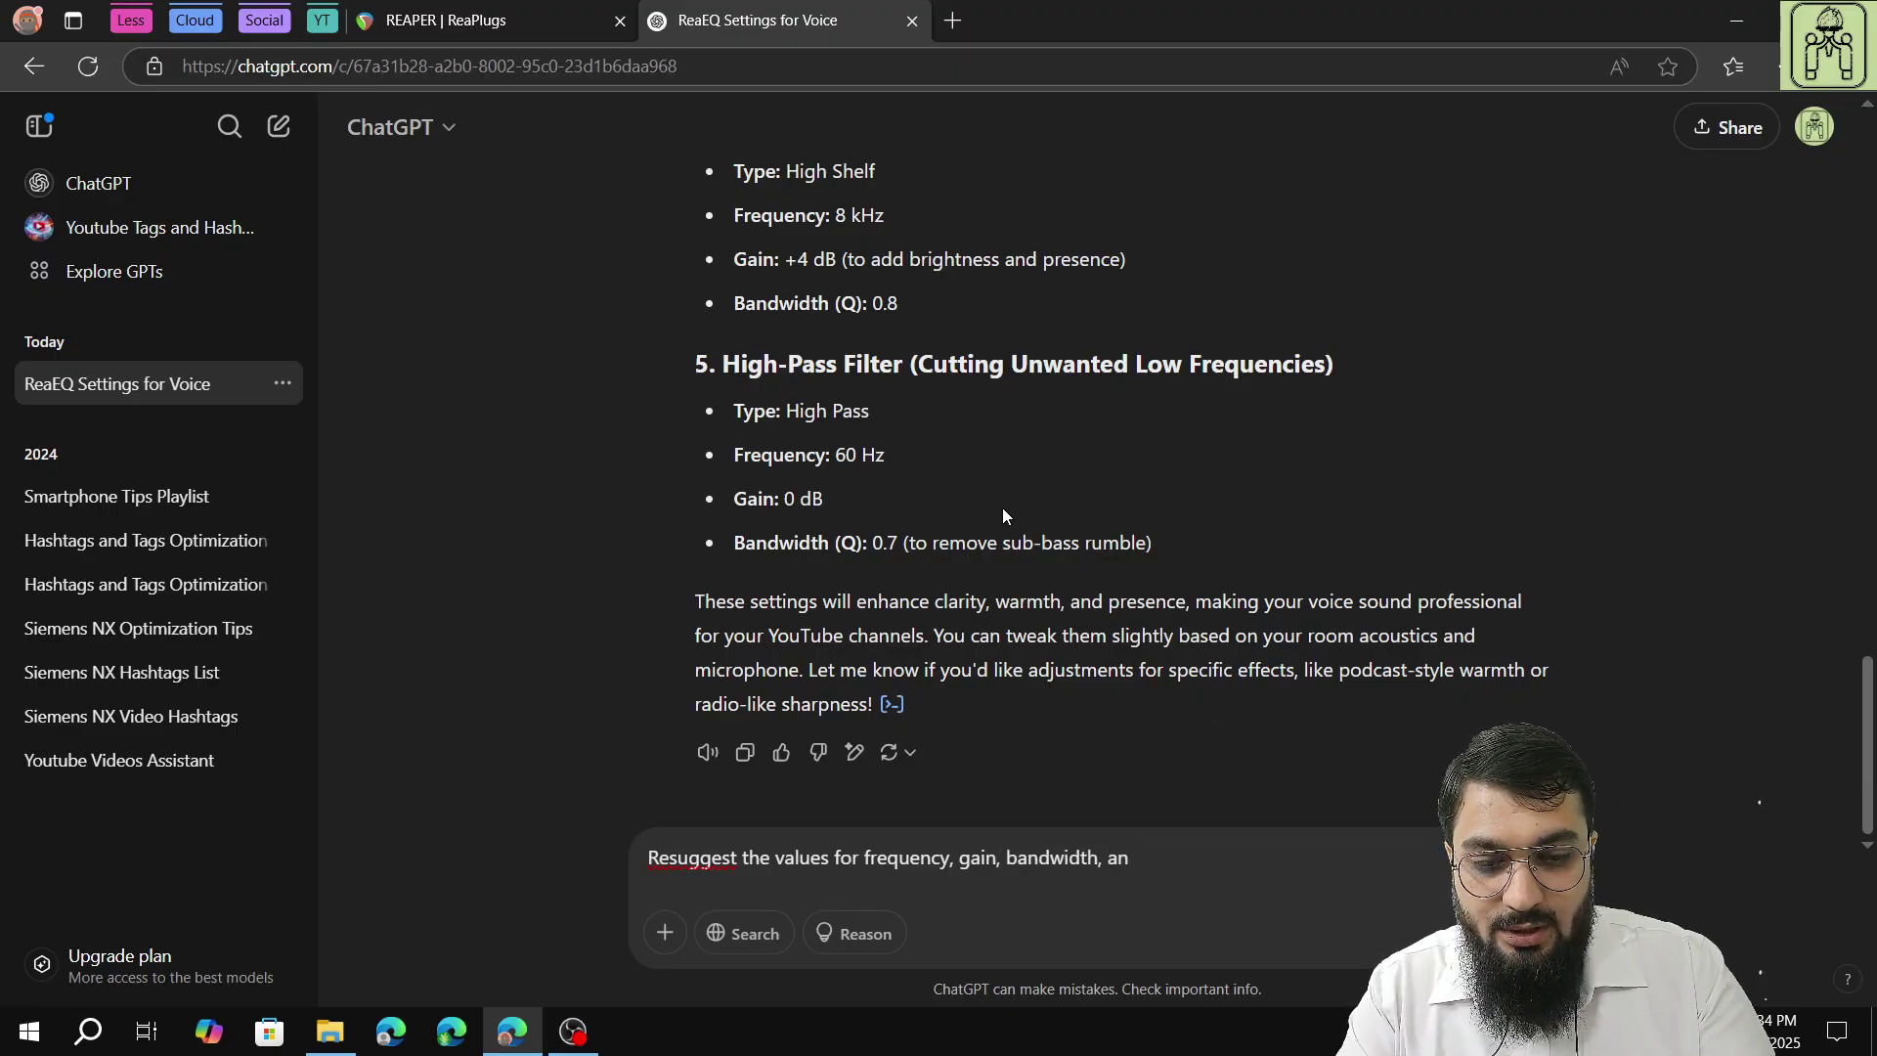
pyautogui.press('BackSpace')
pyautogui.press('BackSpace')
pyautogui.press('BackSpace')
pyautogui.write('and type')
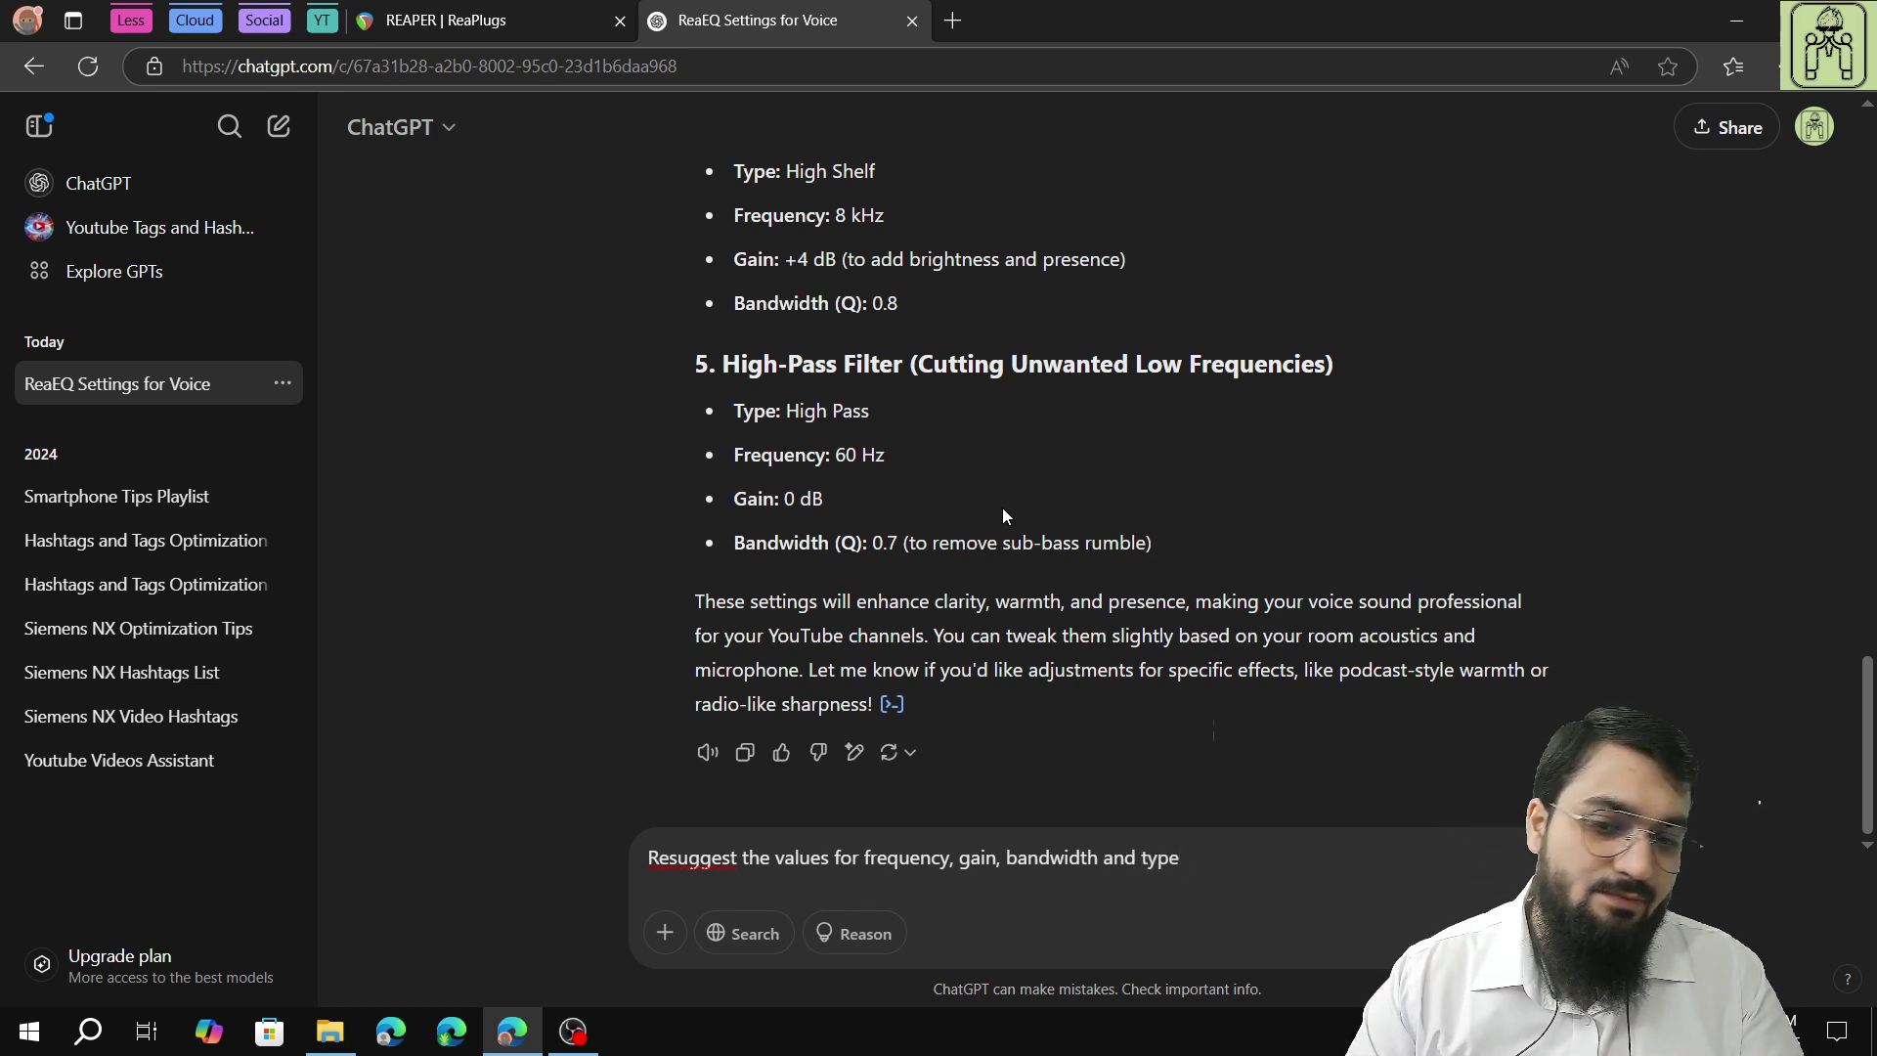
pyautogui.write(' so ')
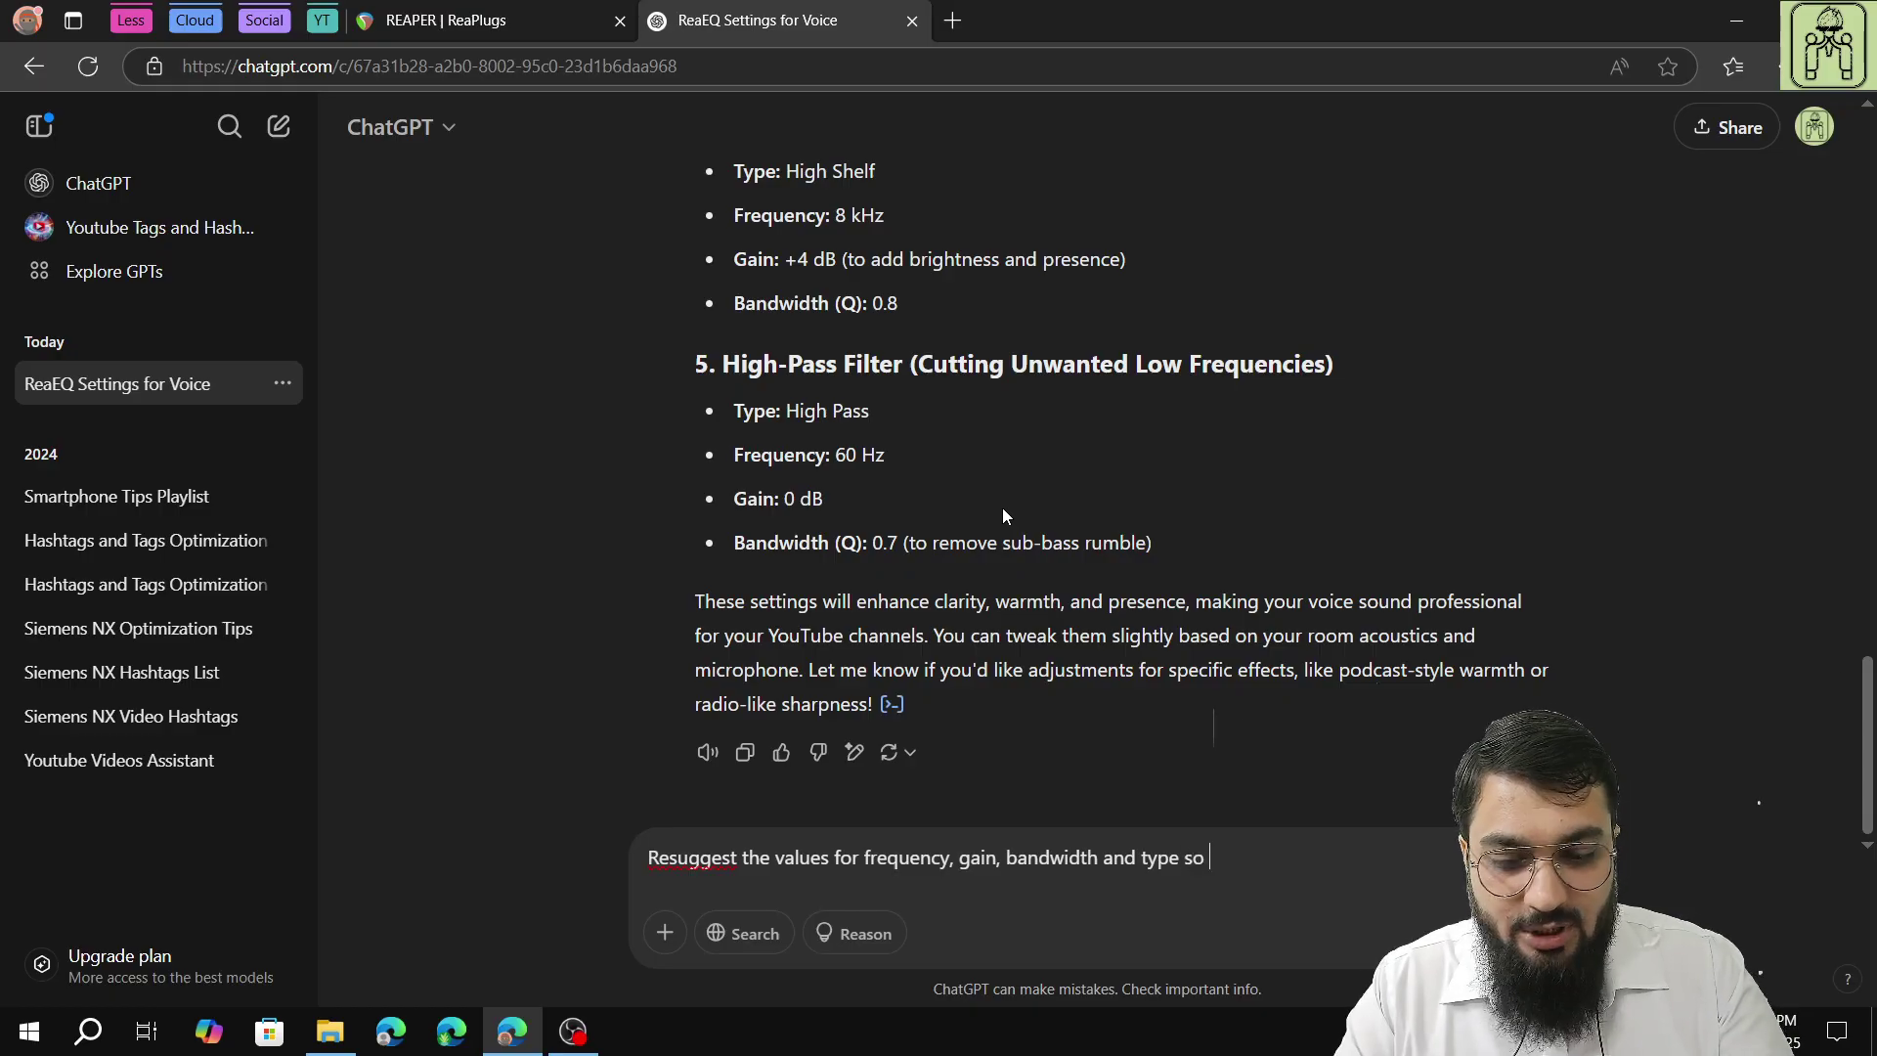
pyautogui.write('that my v')
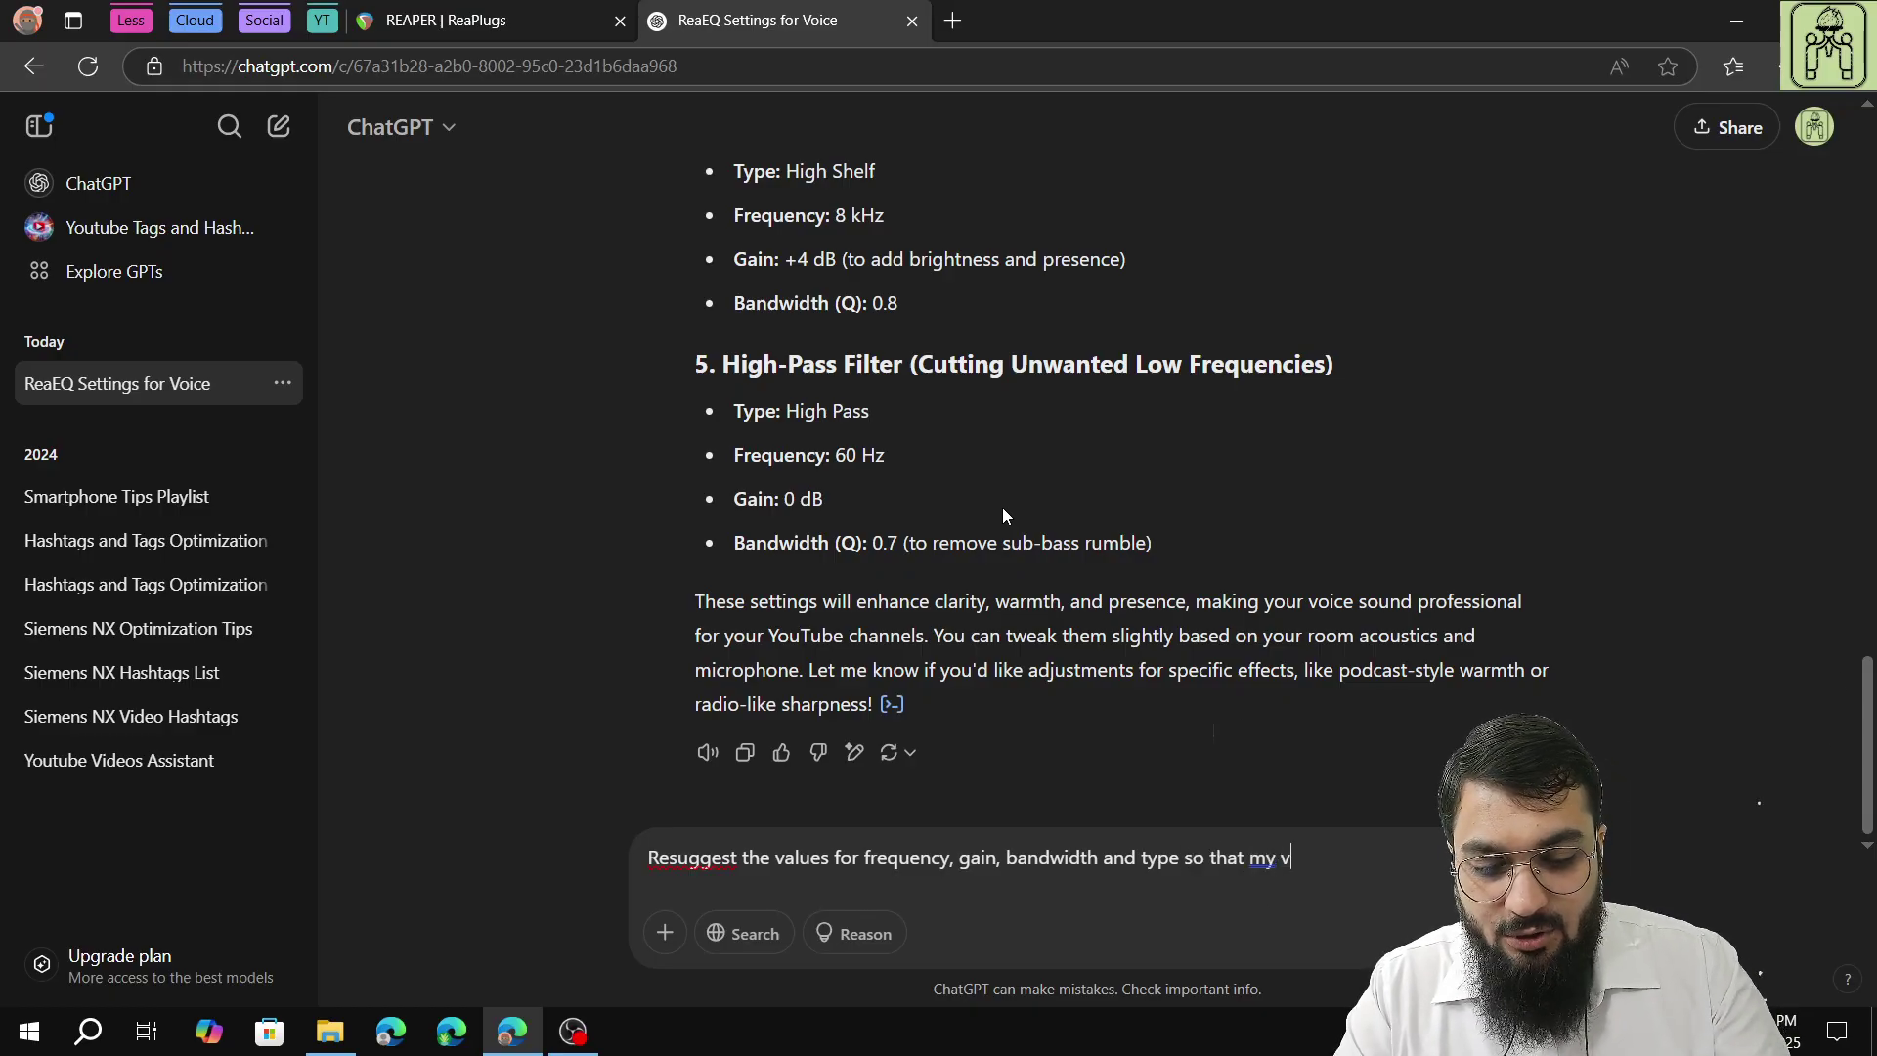
pyautogui.write('oice attach')
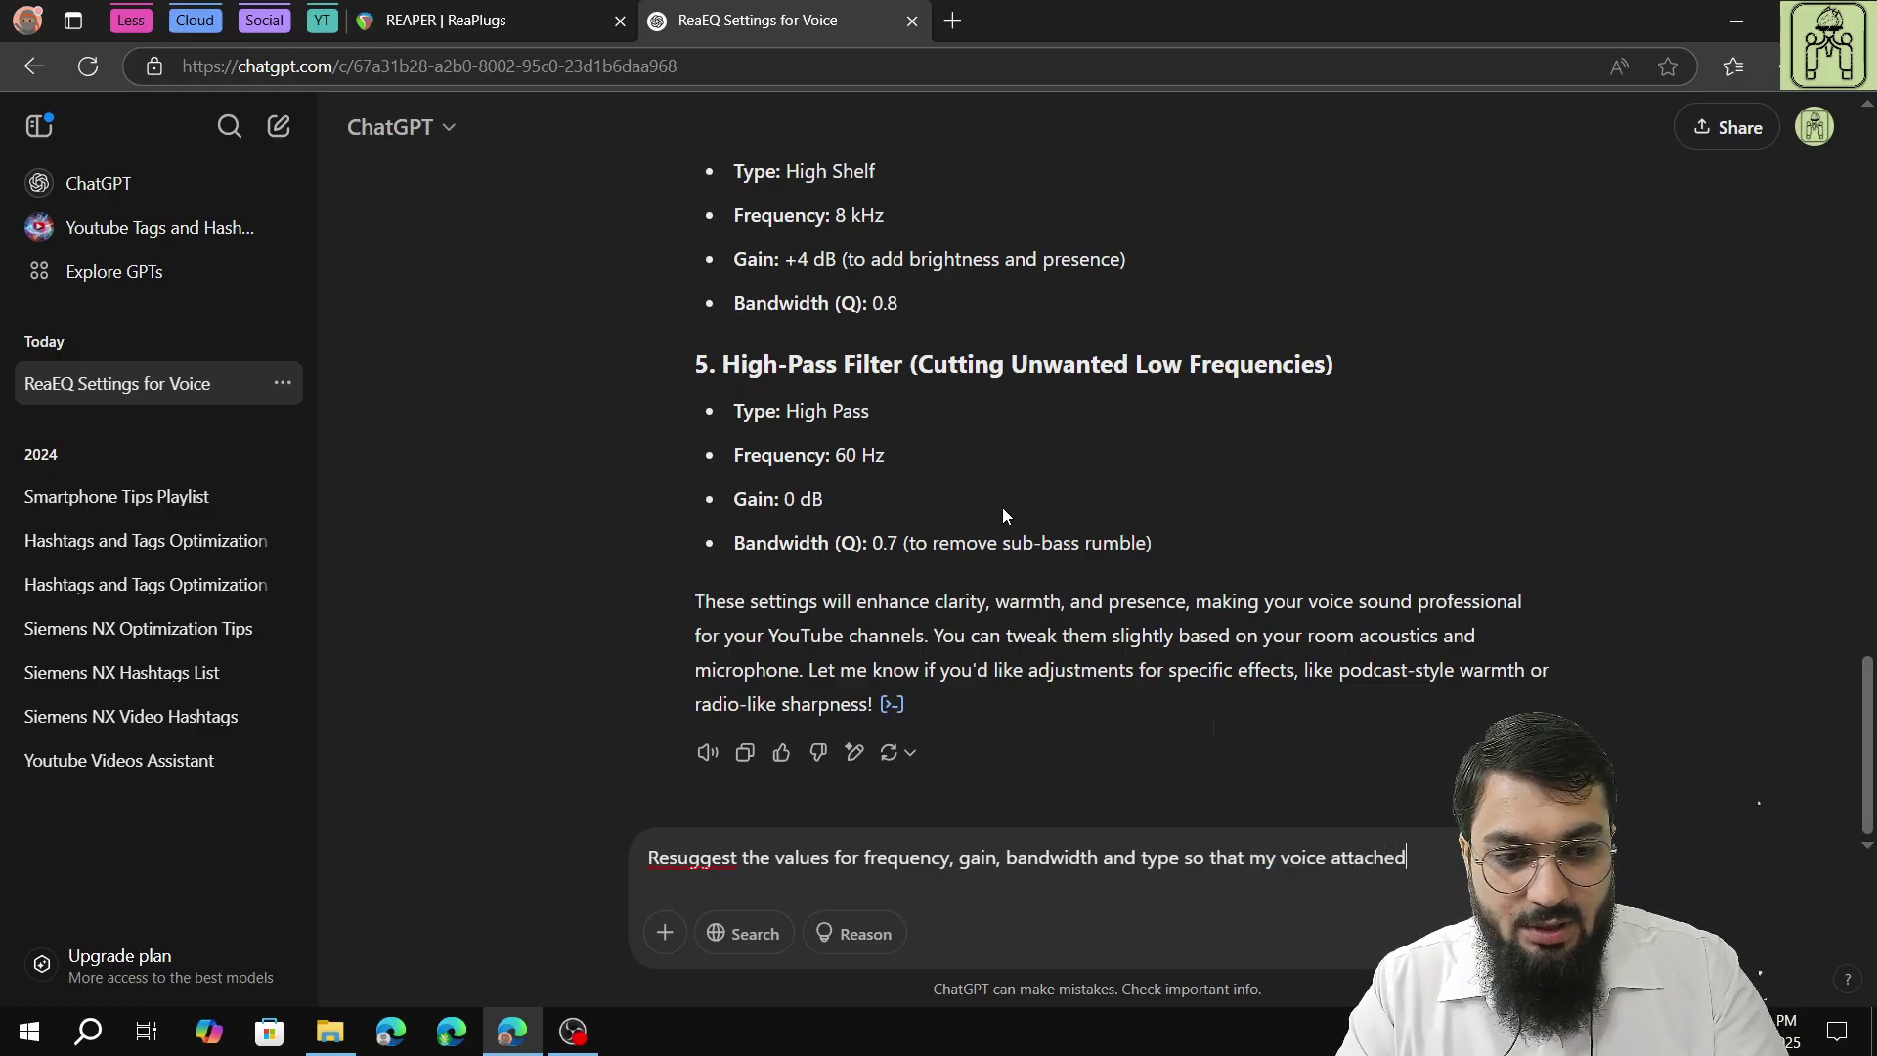
pyautogui.hotkey('ctrl', 'BackSpace')
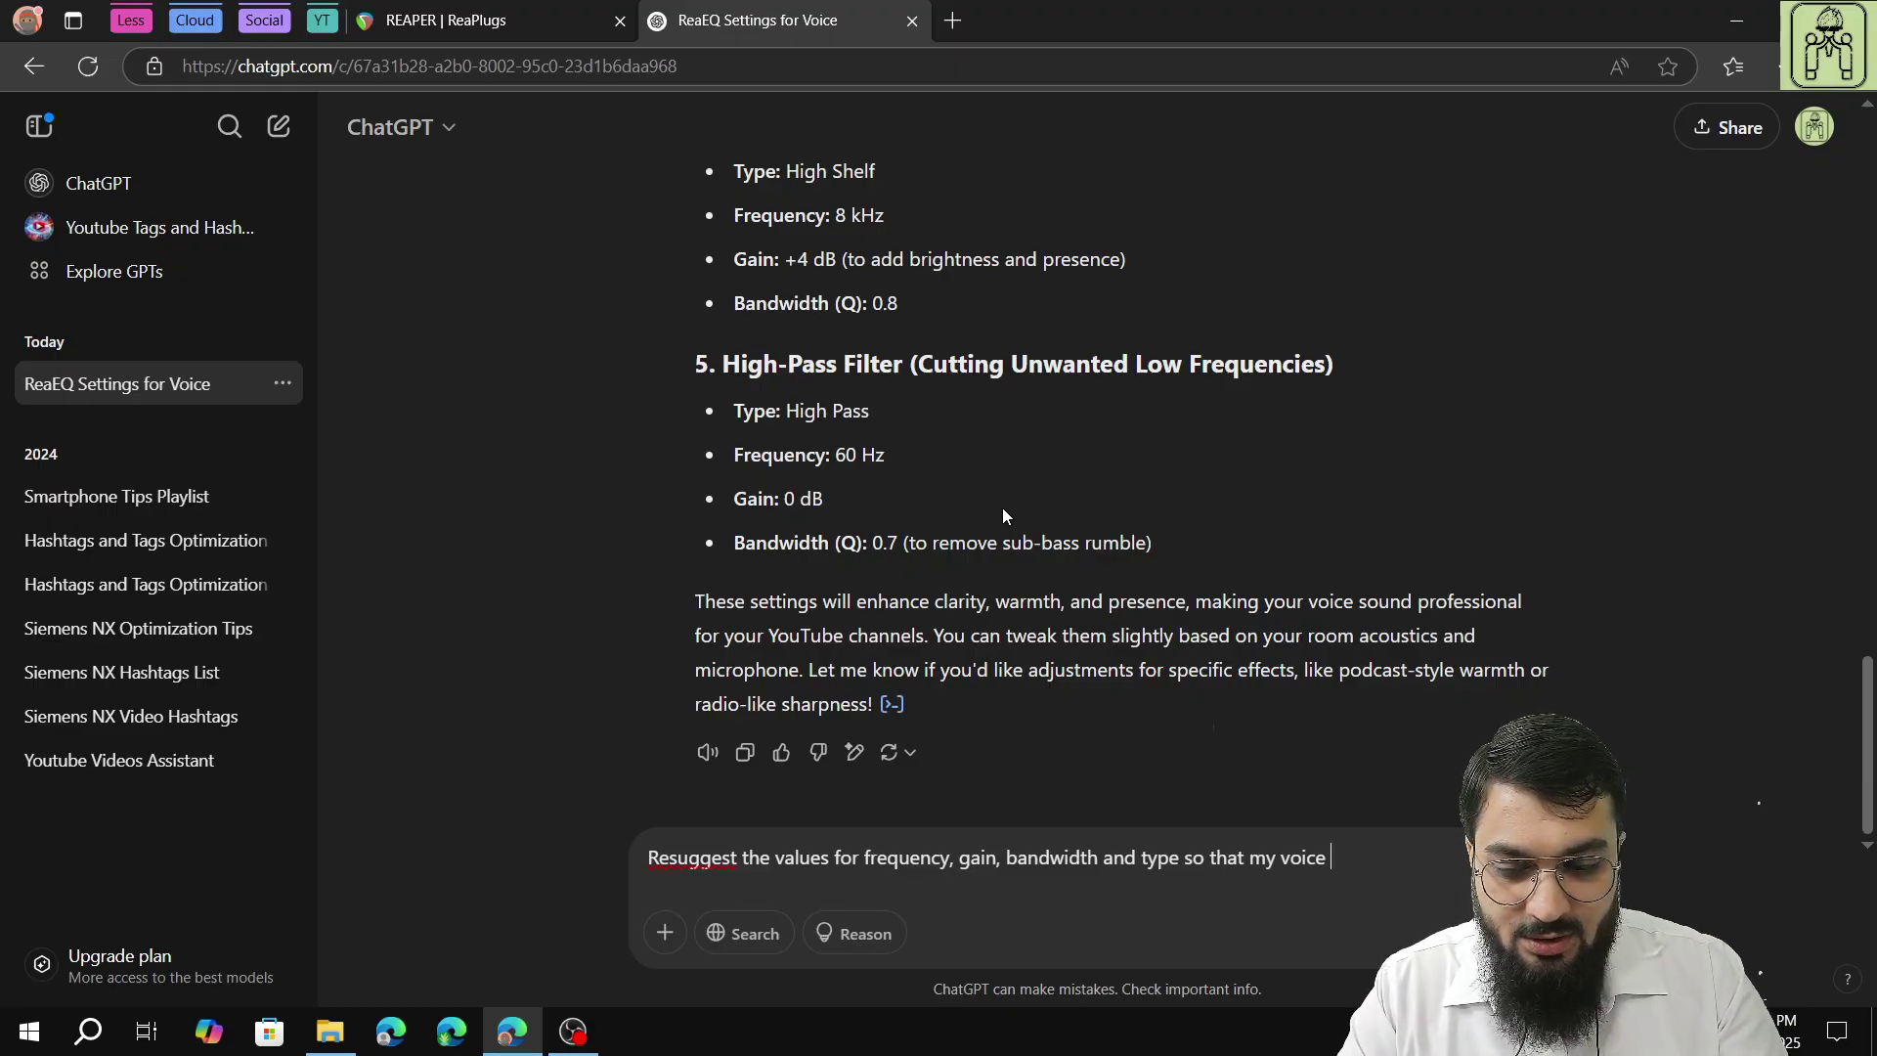
pyautogui.write('sounds profess')
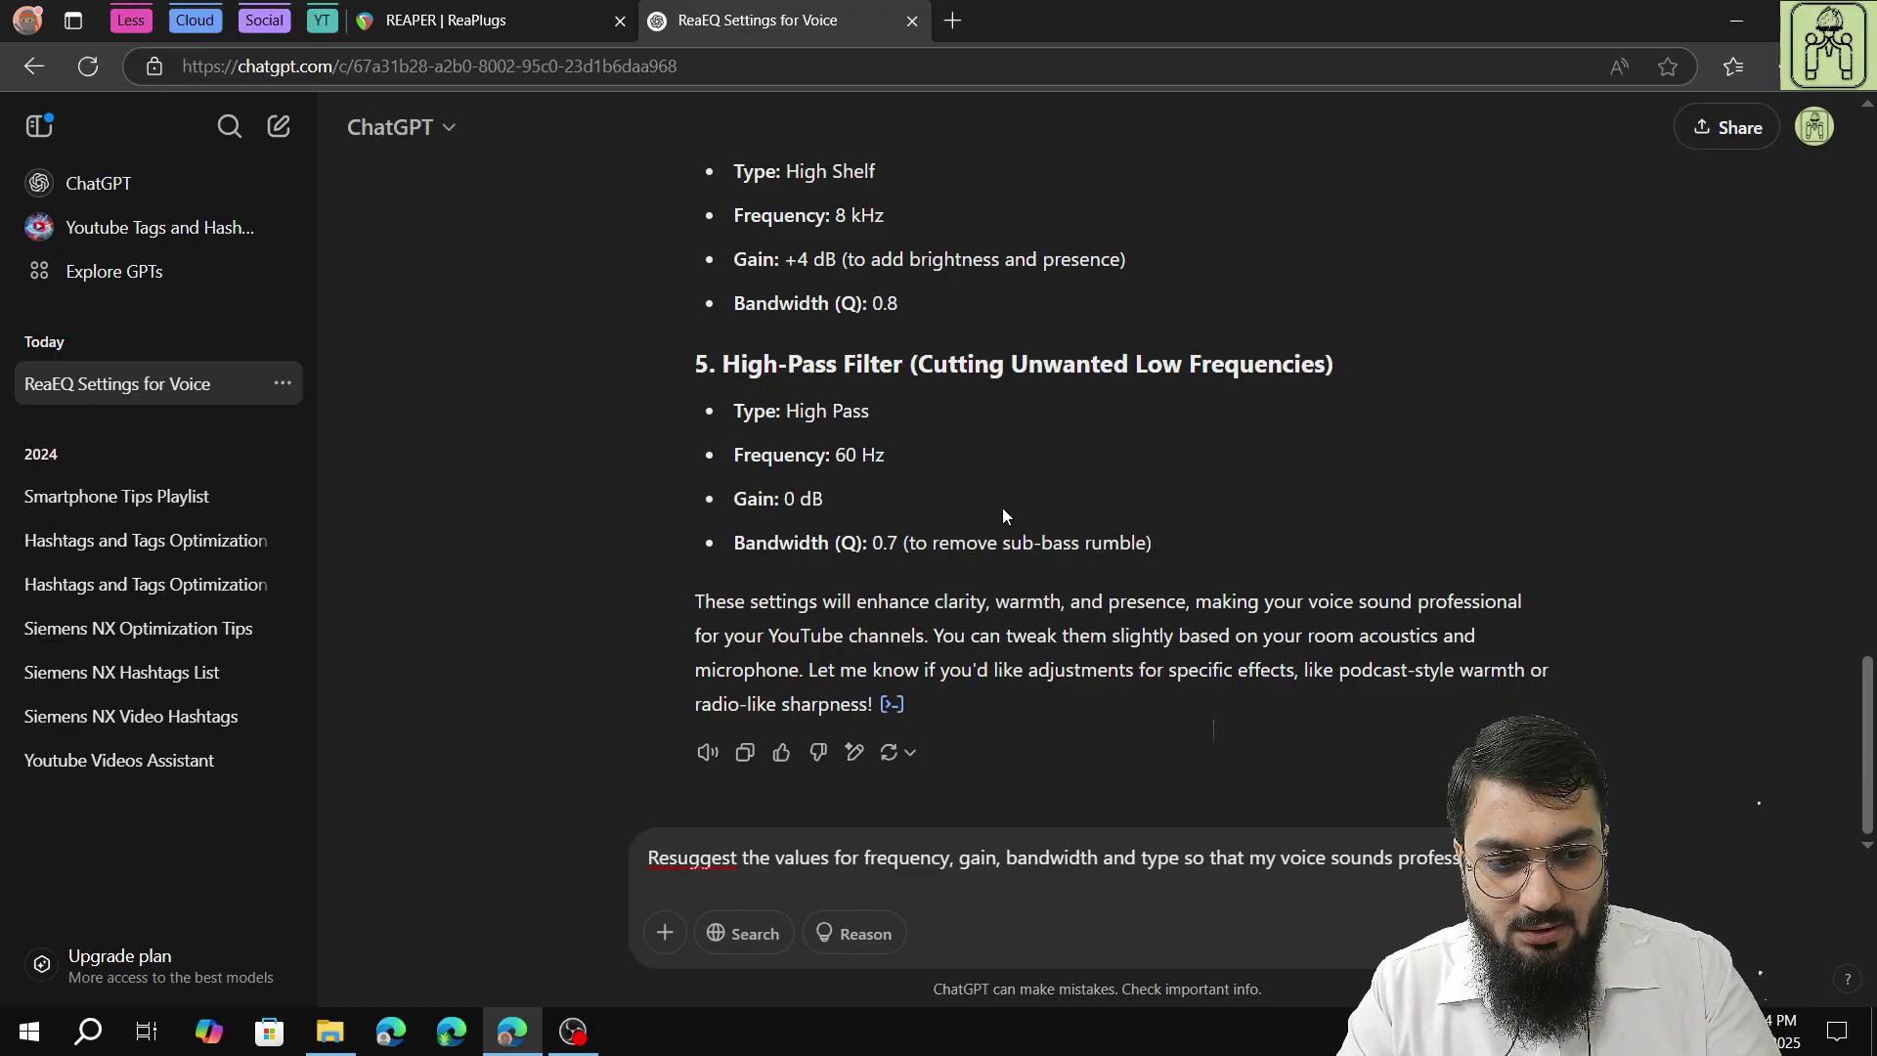
pyautogui.write('ional studio l')
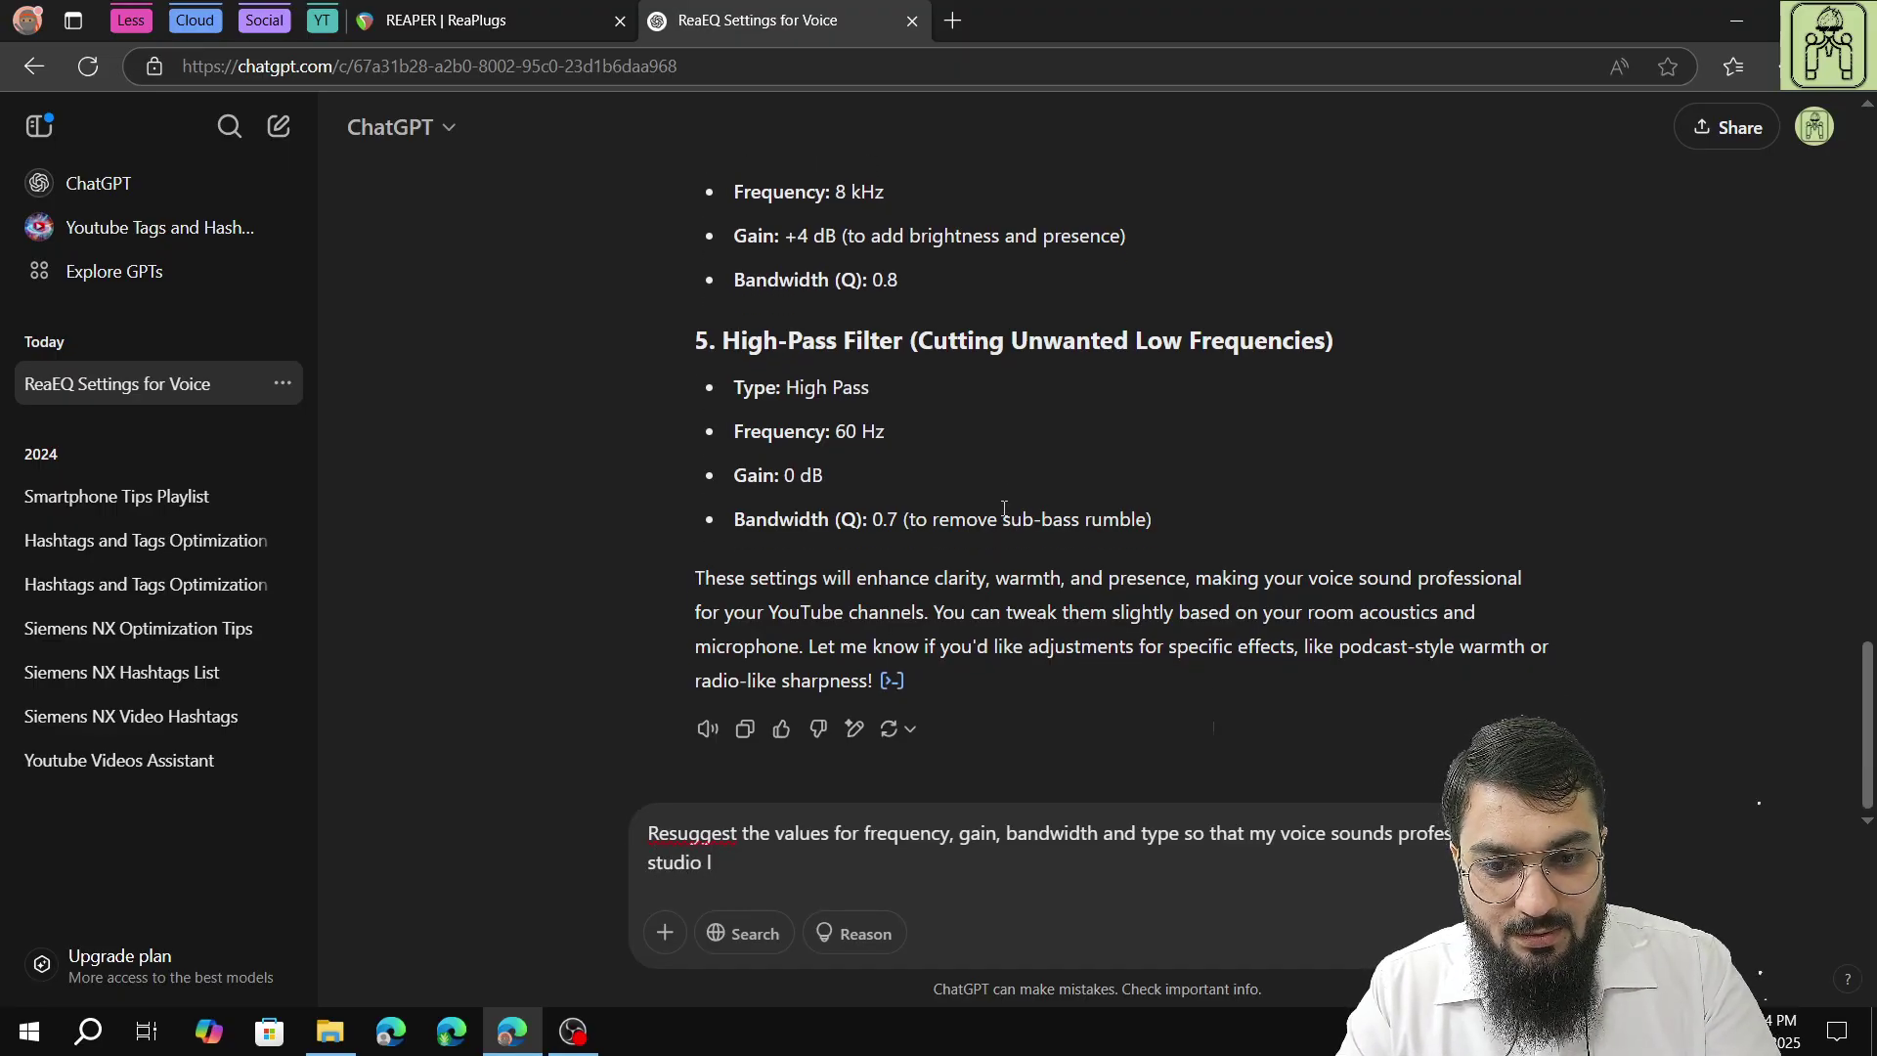
pyautogui.write('-like and')
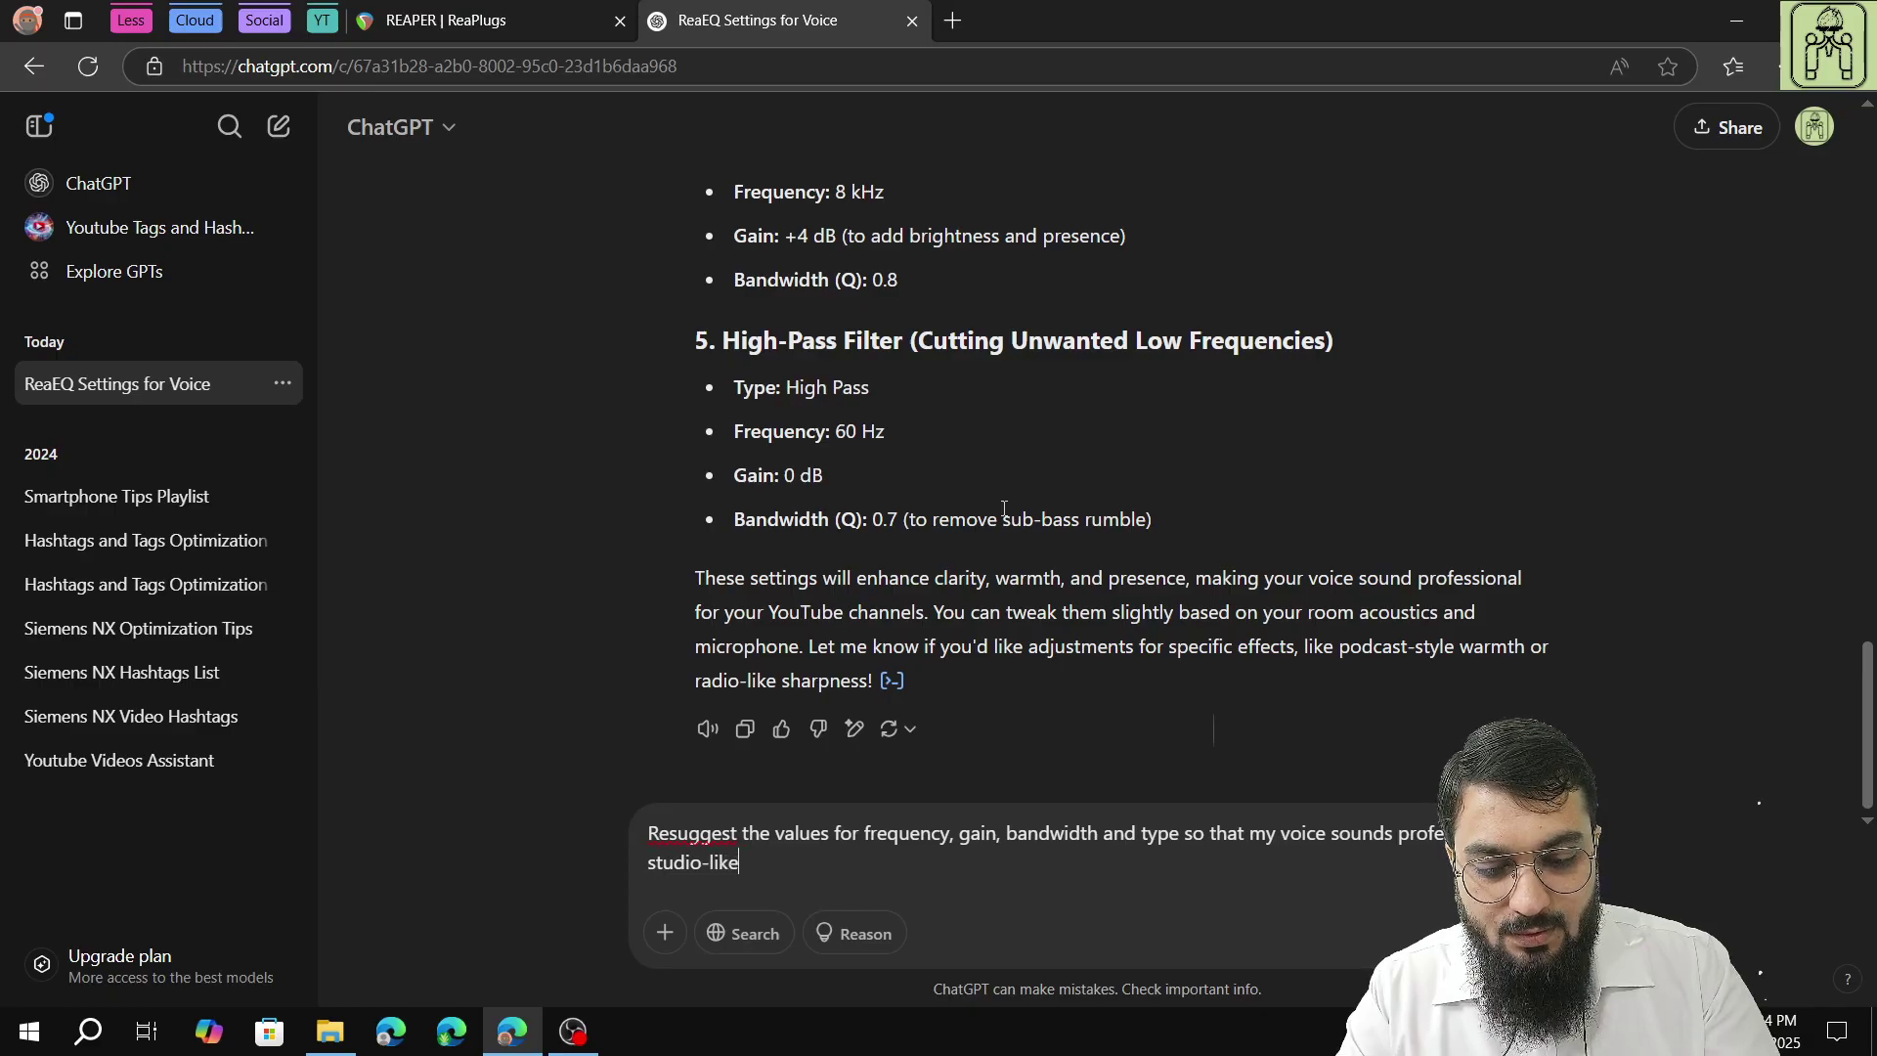
pyautogui.press('BackSpace')
pyautogui.press('BackSpace')
pyautogui.press('BackSpace')
pyautogui.press('BackSpace')
pyautogui.press('BackSpace')
pyautogui.write(', b')
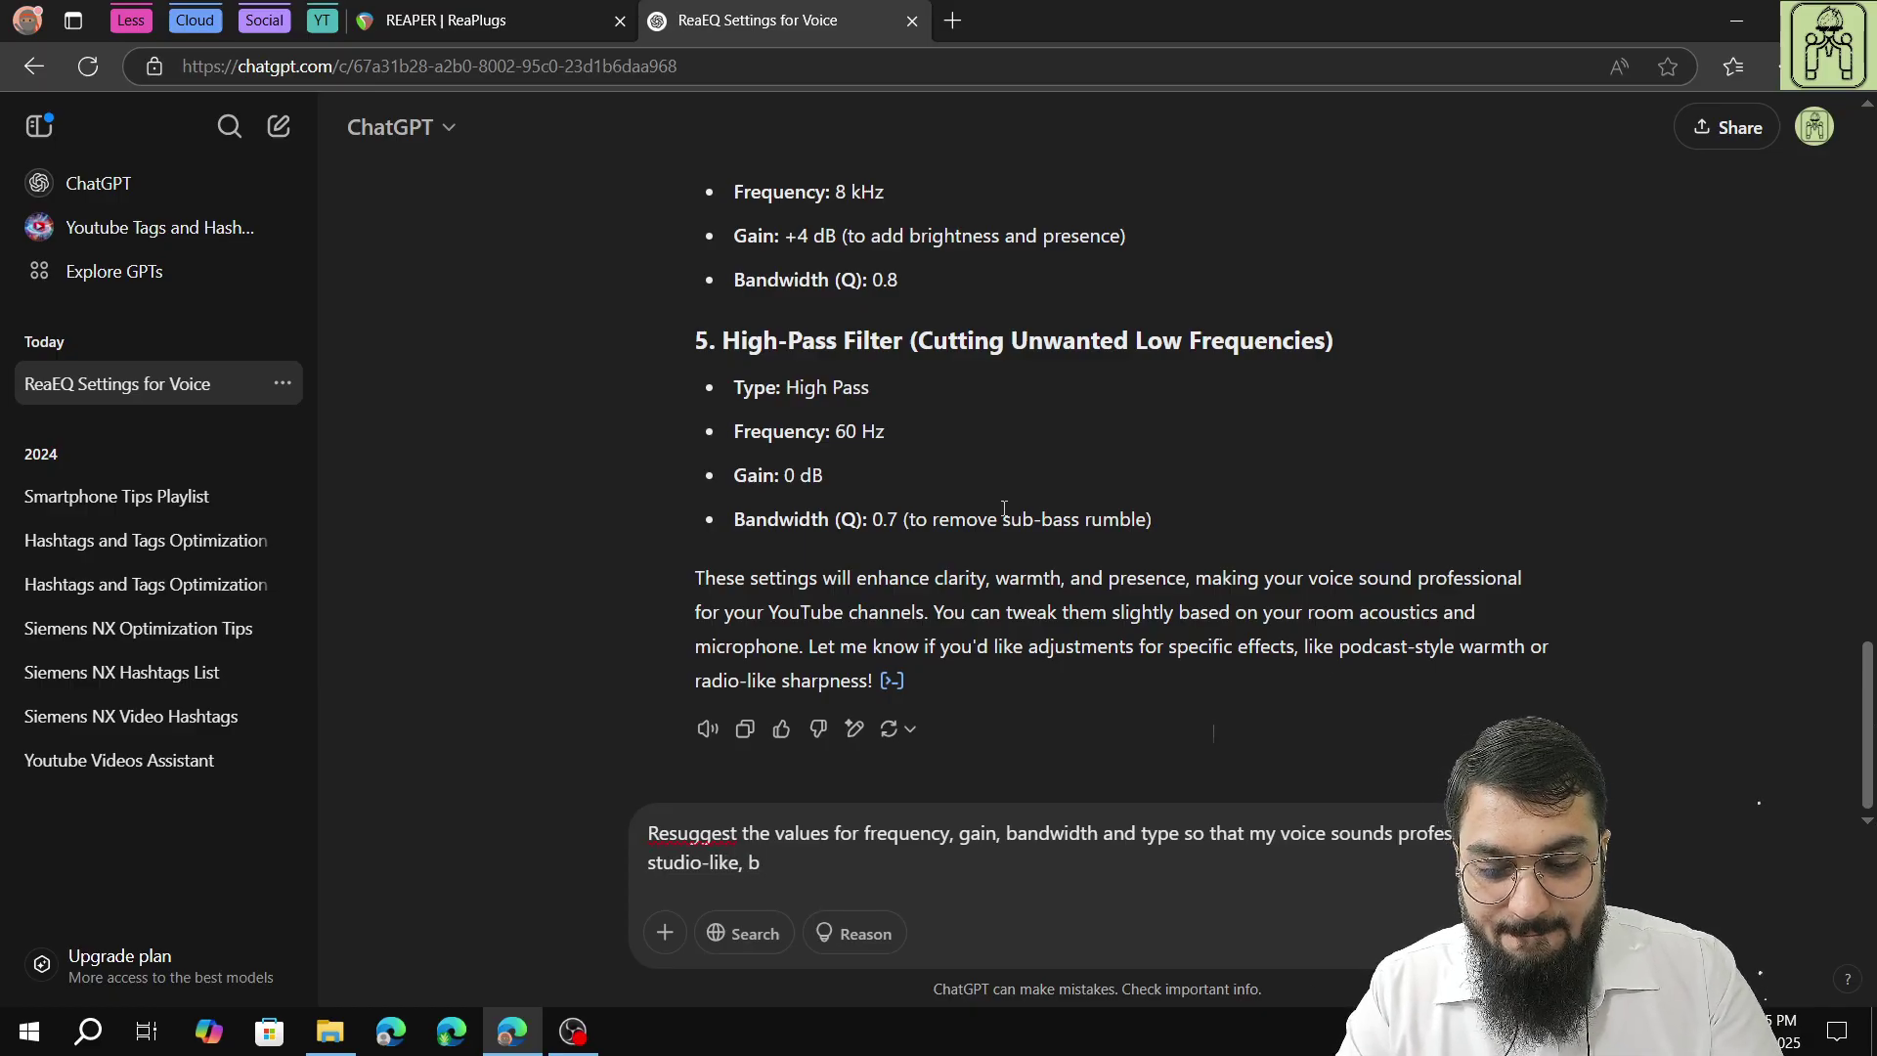
pyautogui.press('BackSpace')
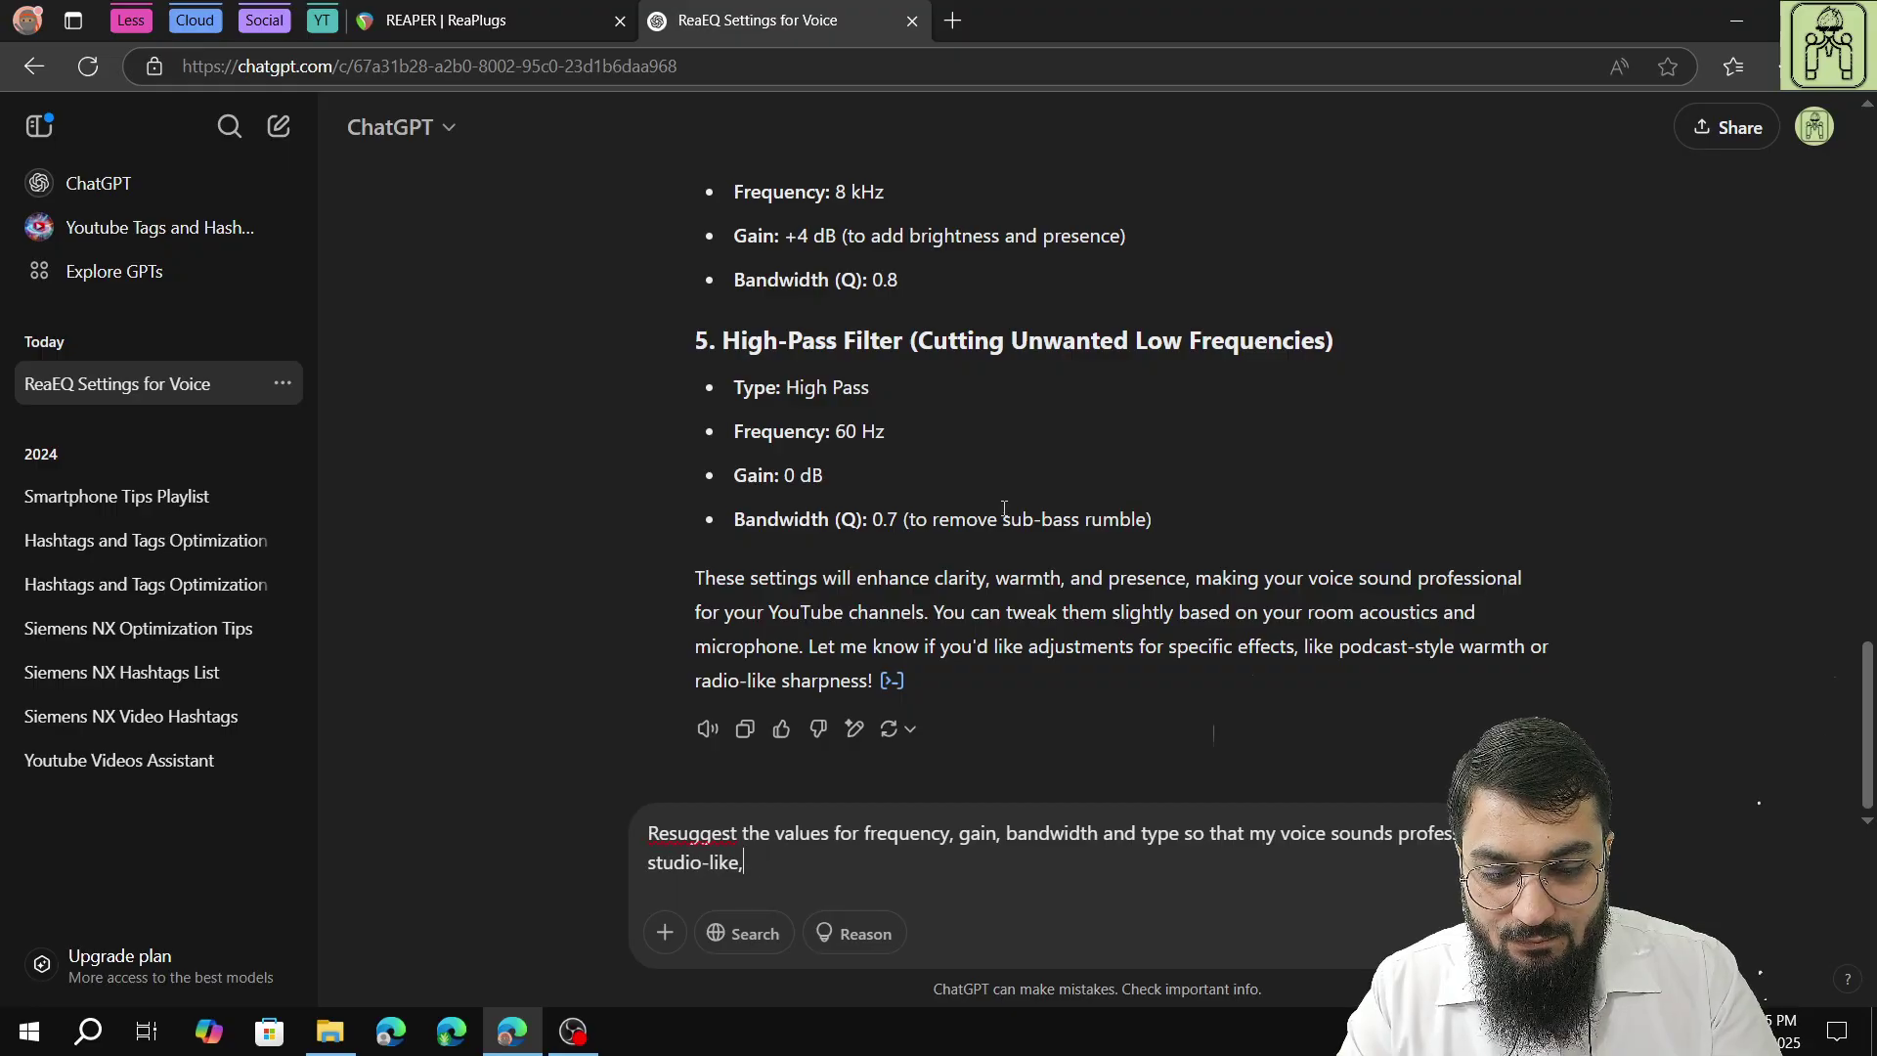
pyautogui.write('adequa')
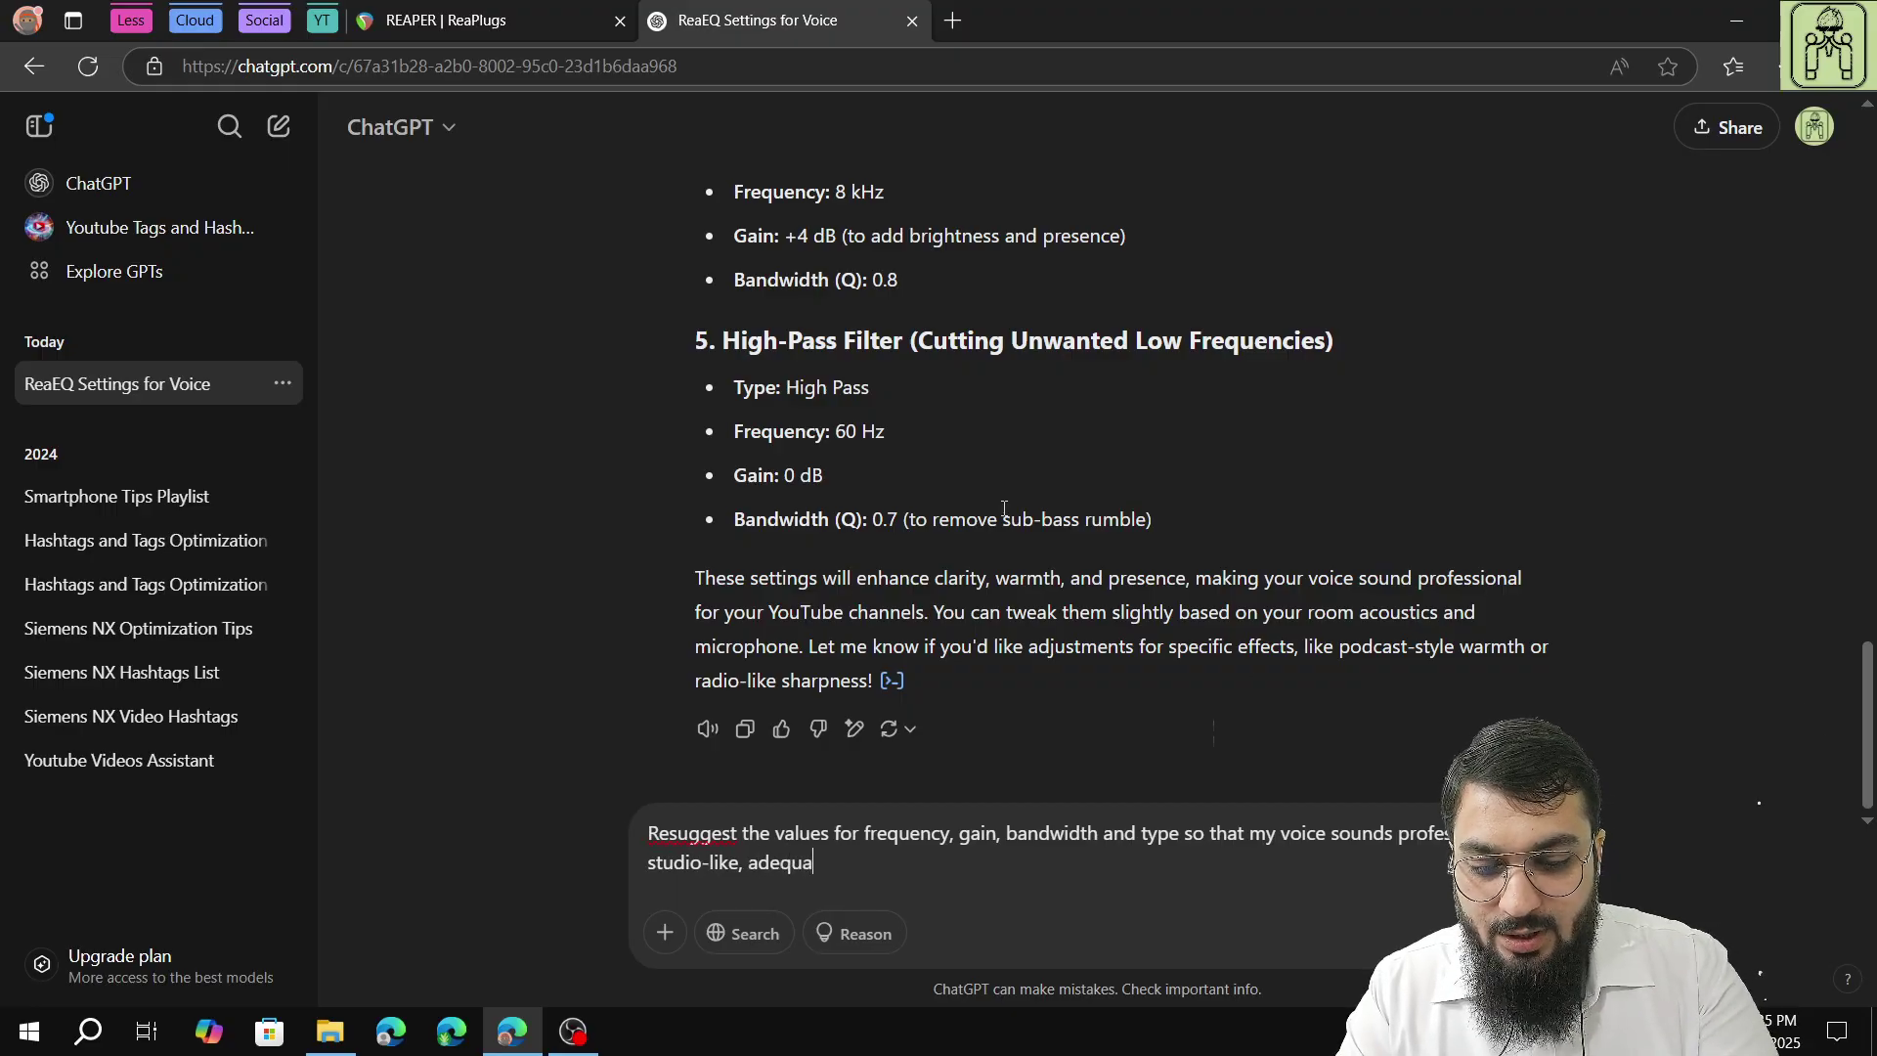
pyautogui.write('te bass, and')
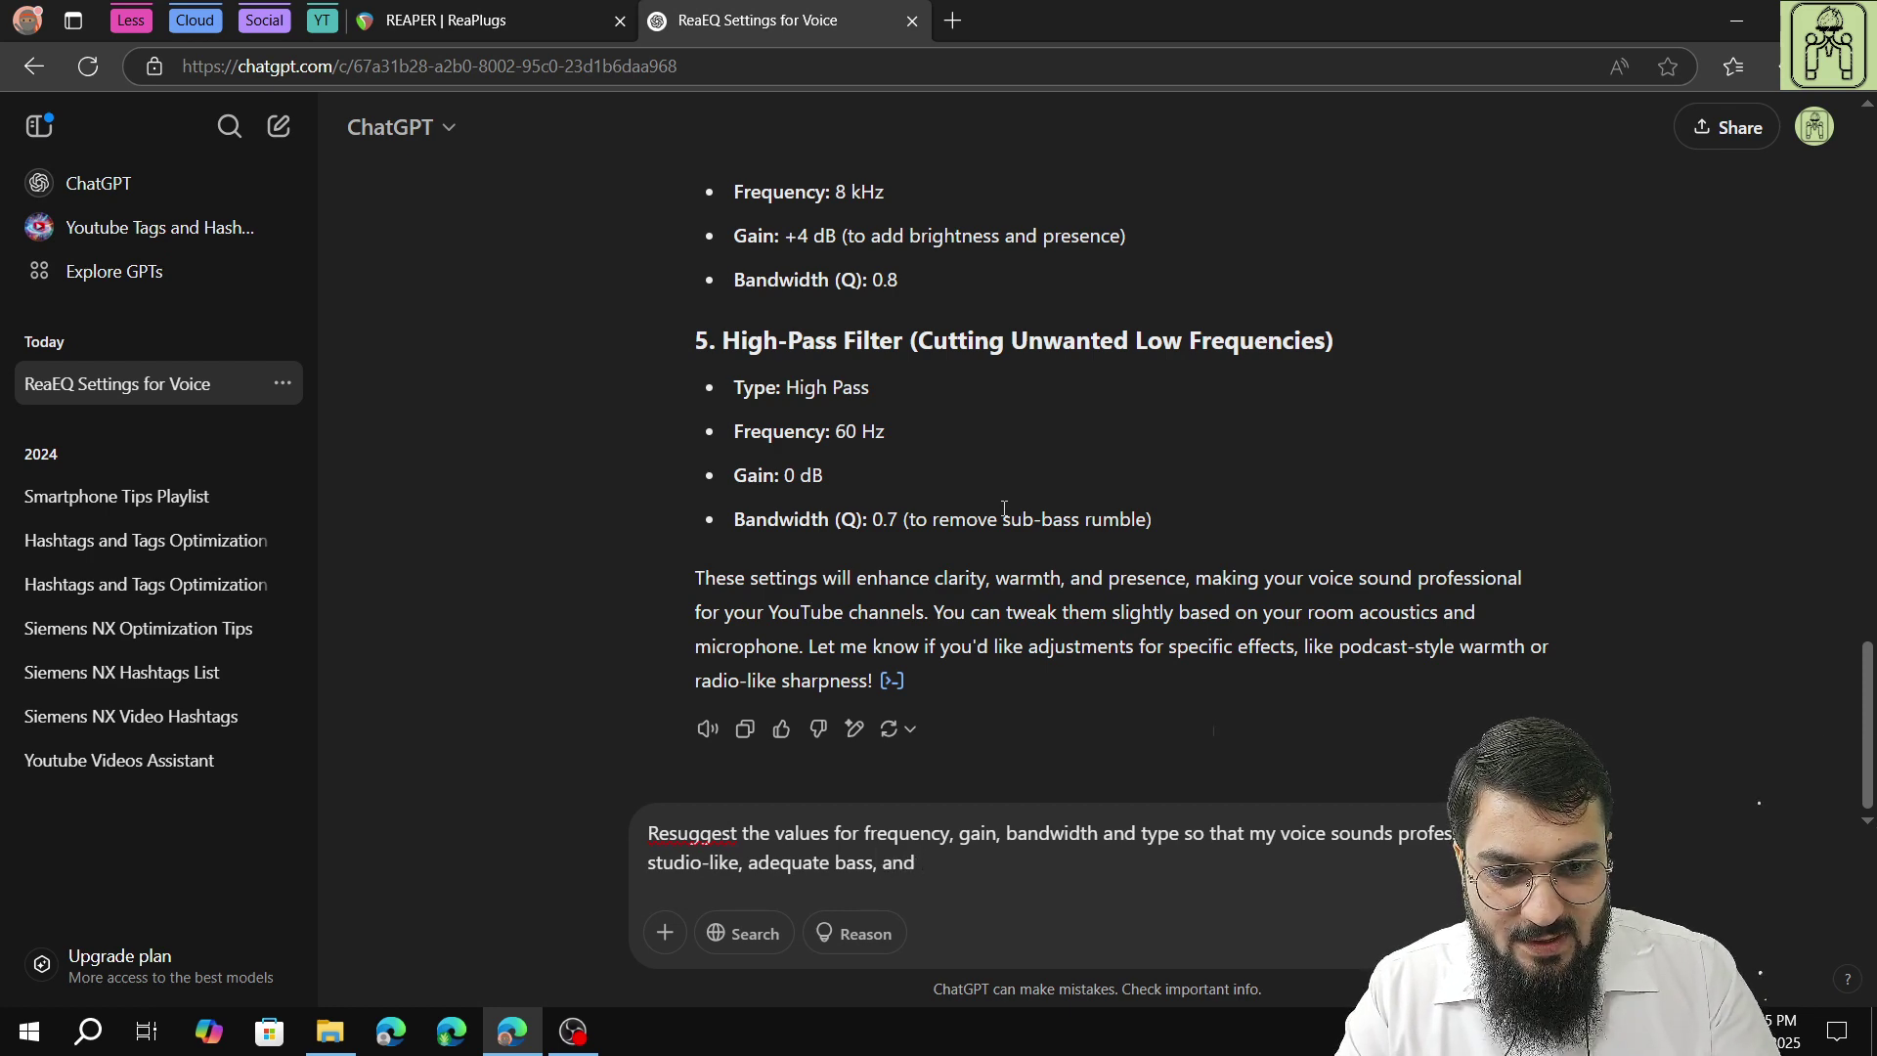
pyautogui.press('BackSpace')
pyautogui.press('BackSpace')
pyautogui.press('BackSpace')
pyautogui.press('BackSpace')
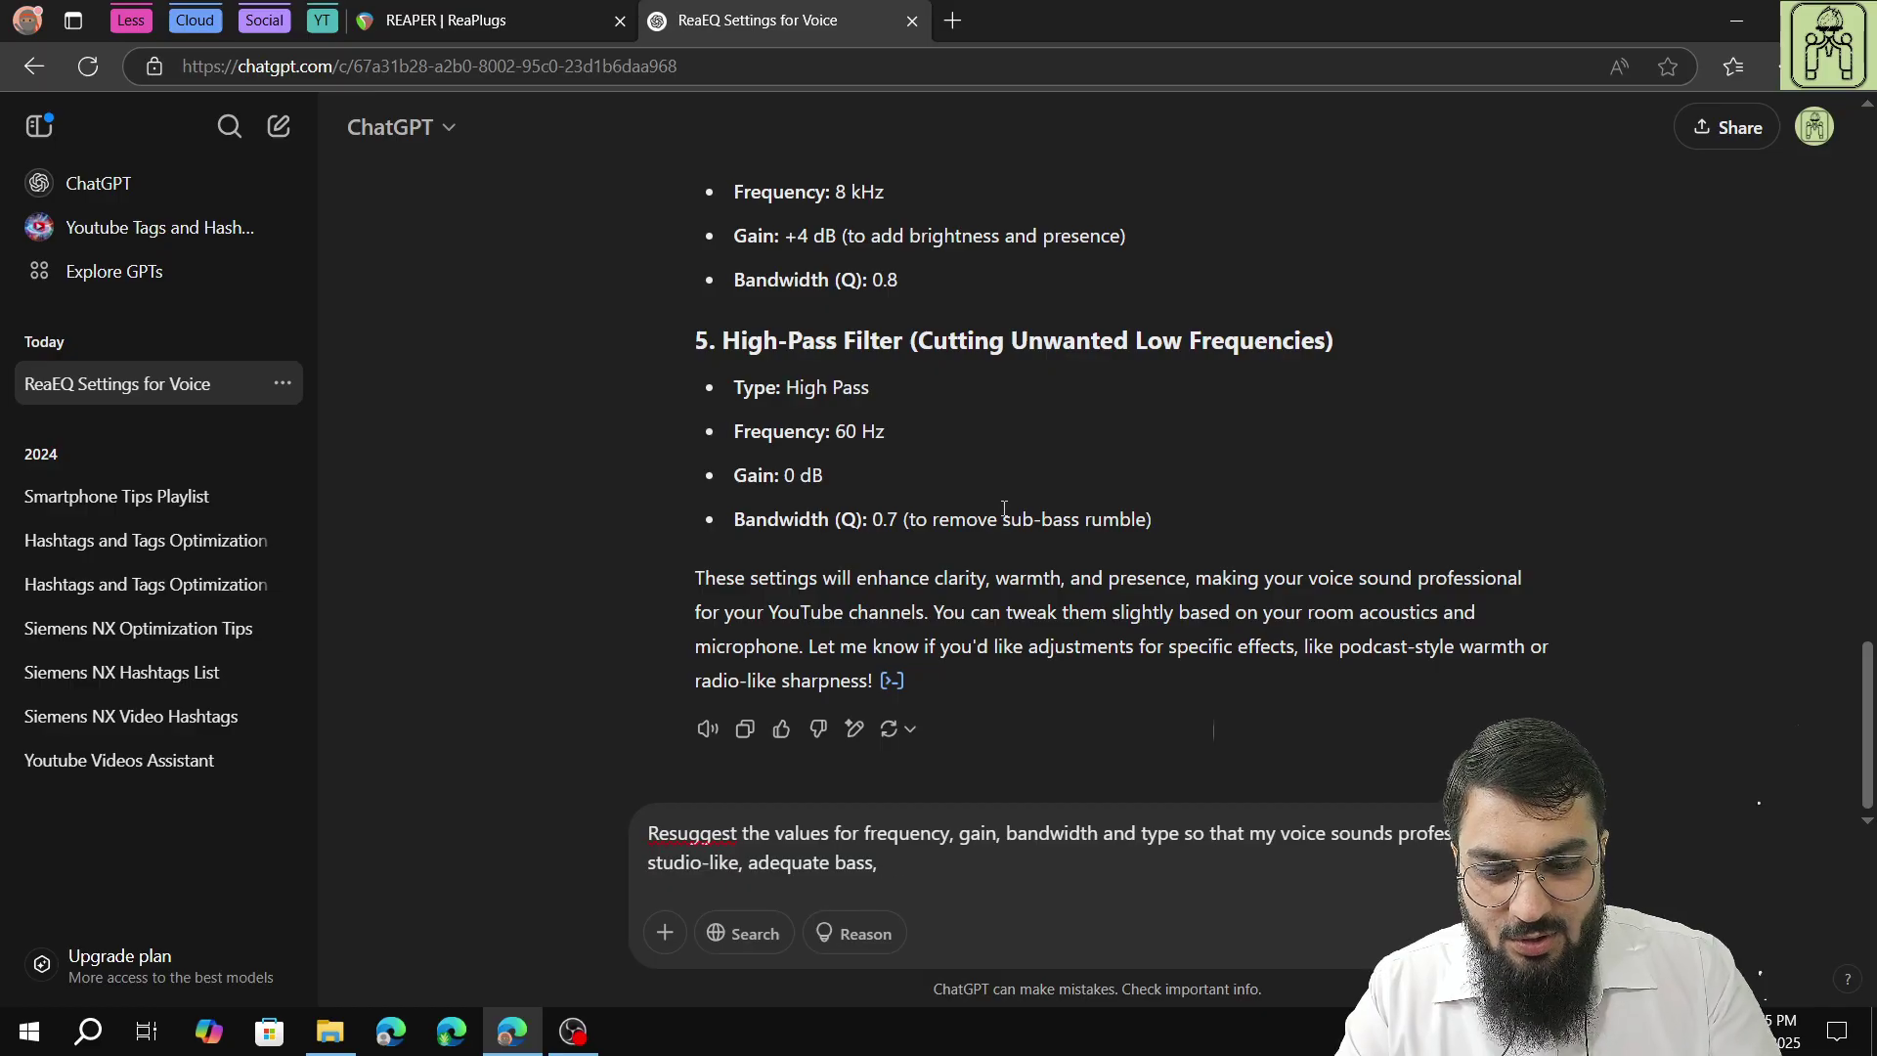
pyautogui.write('reduced boxiness')
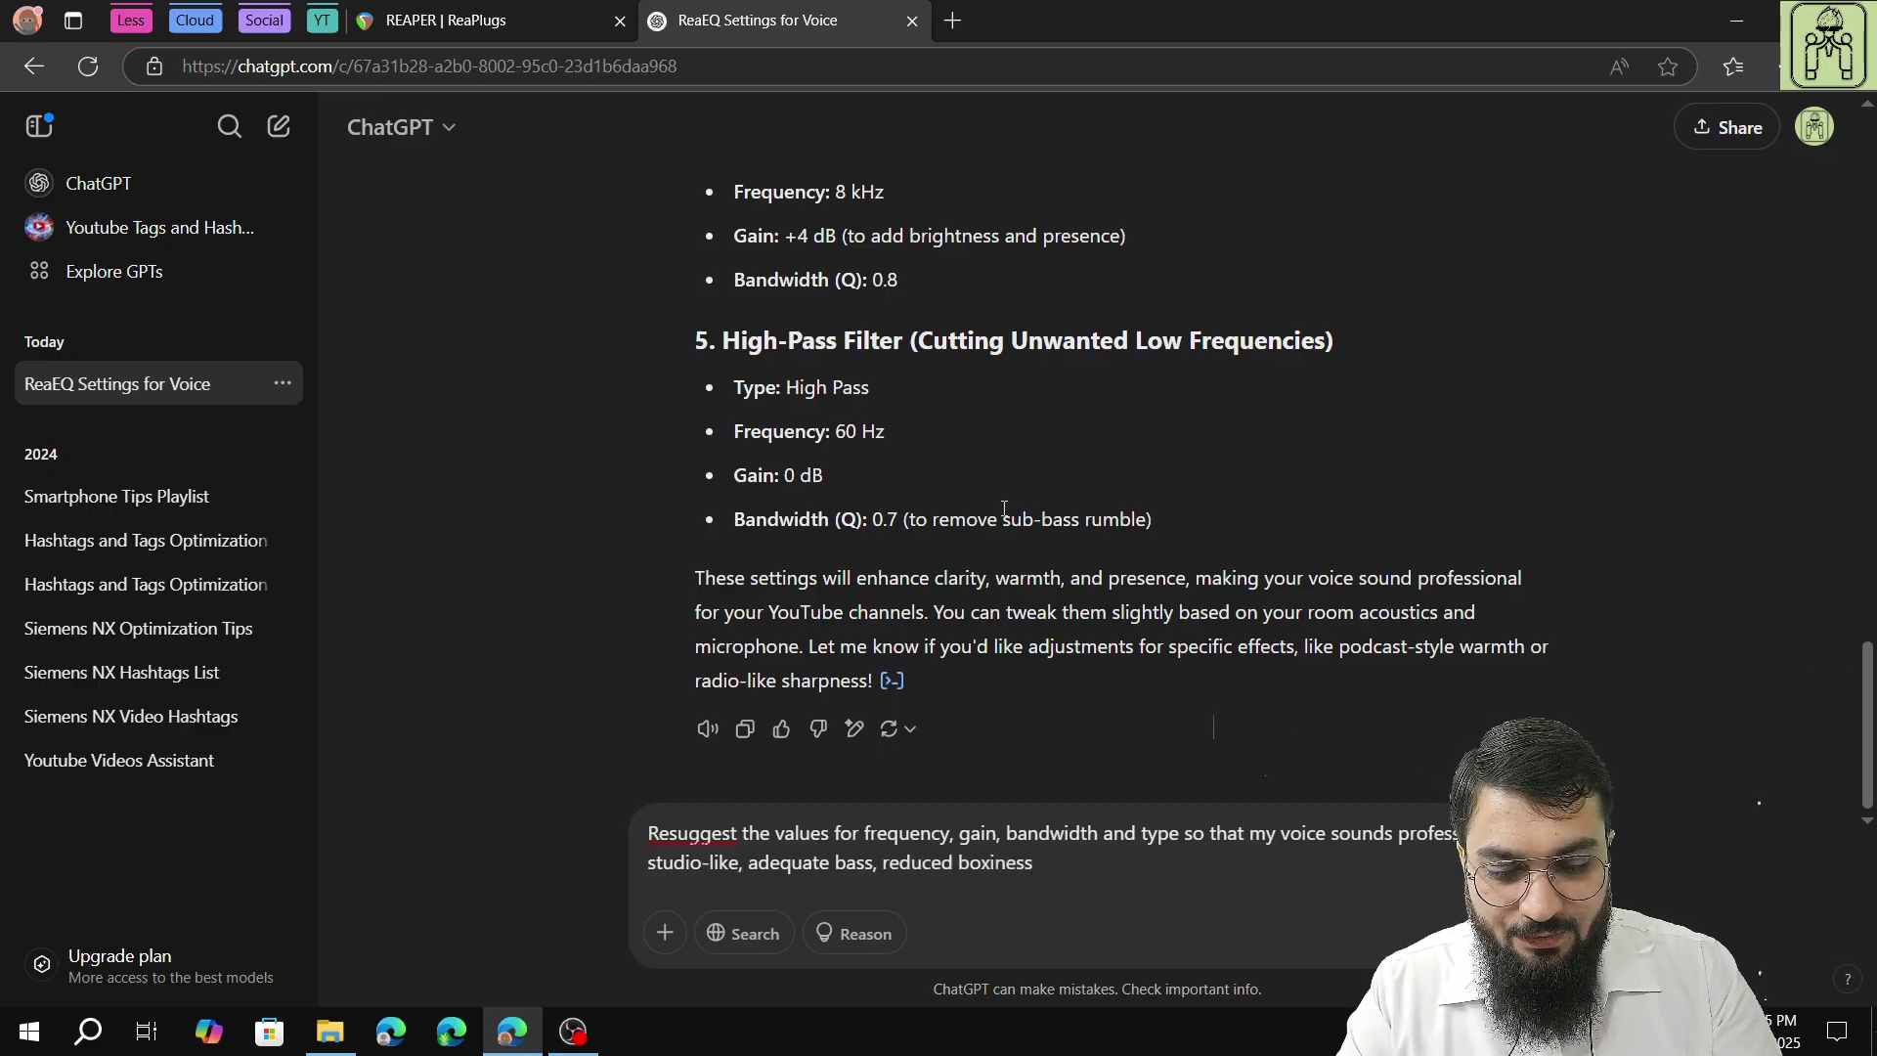
pyautogui.write(' and moderate')
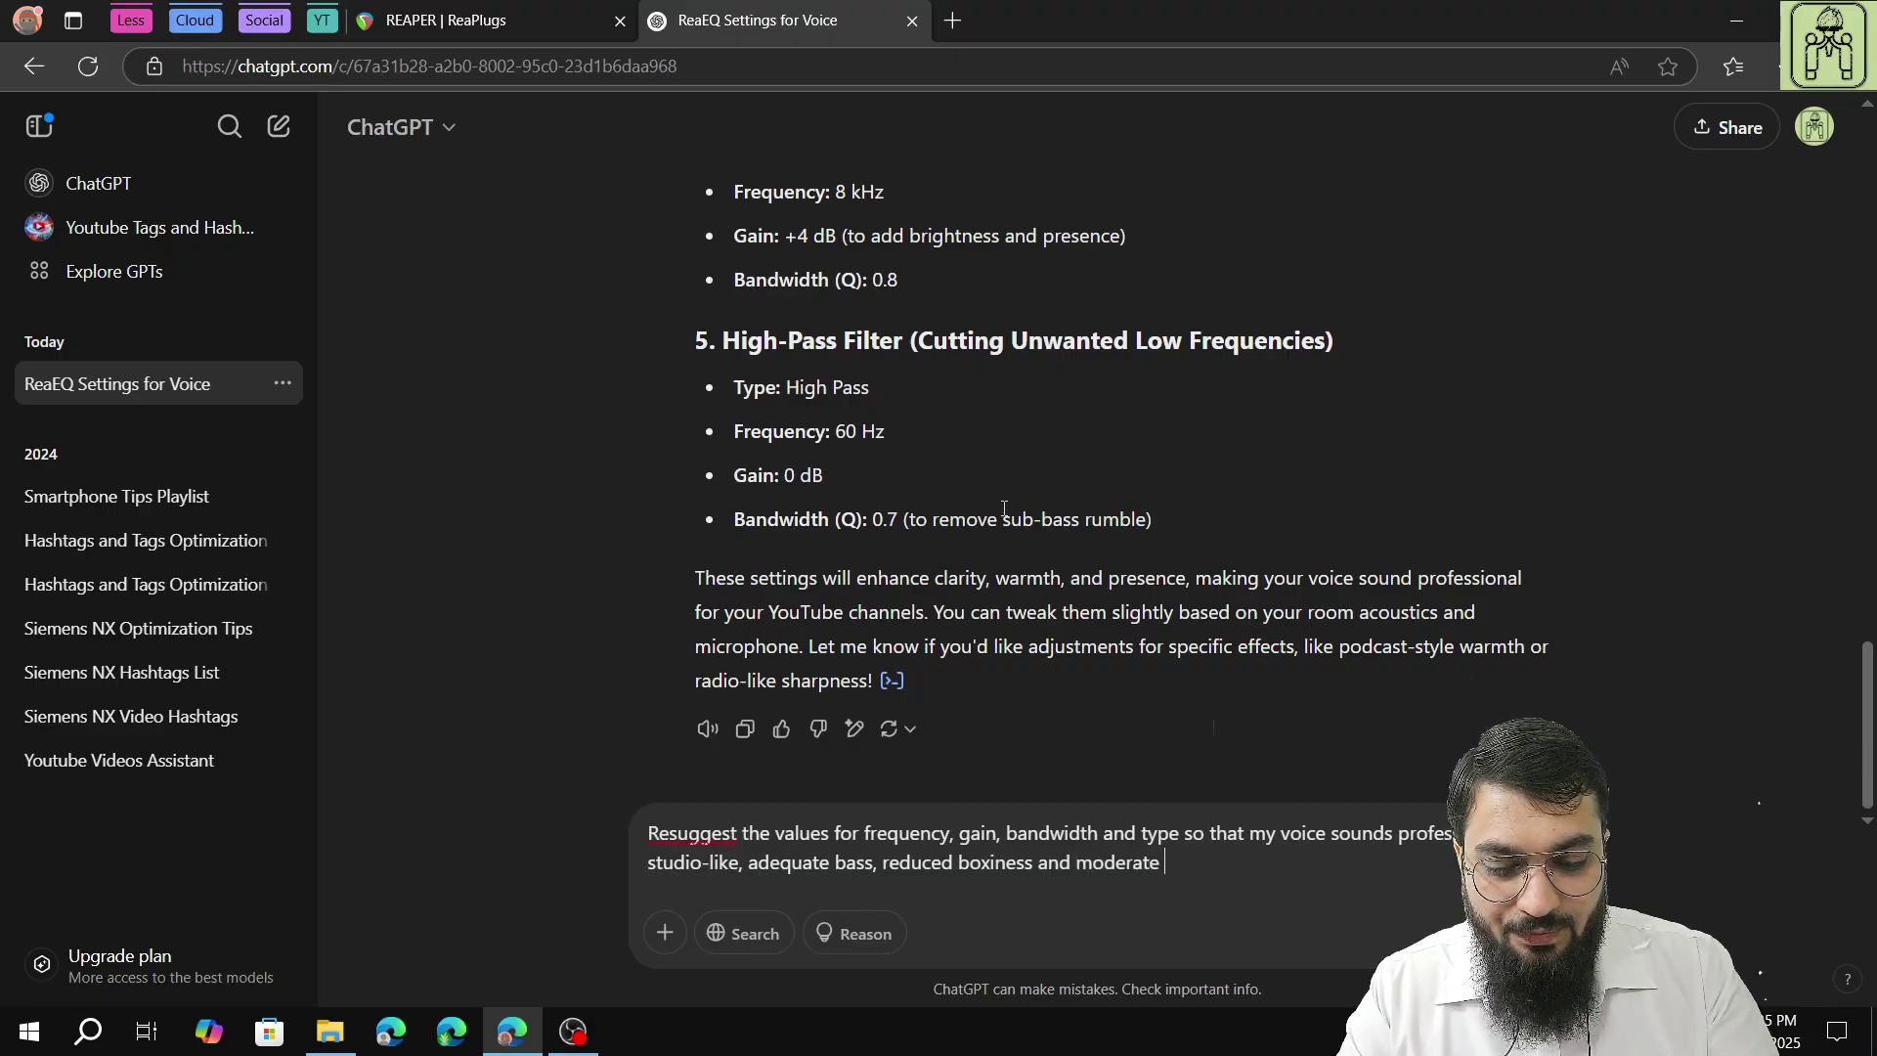
pyautogui.write(' presence.')
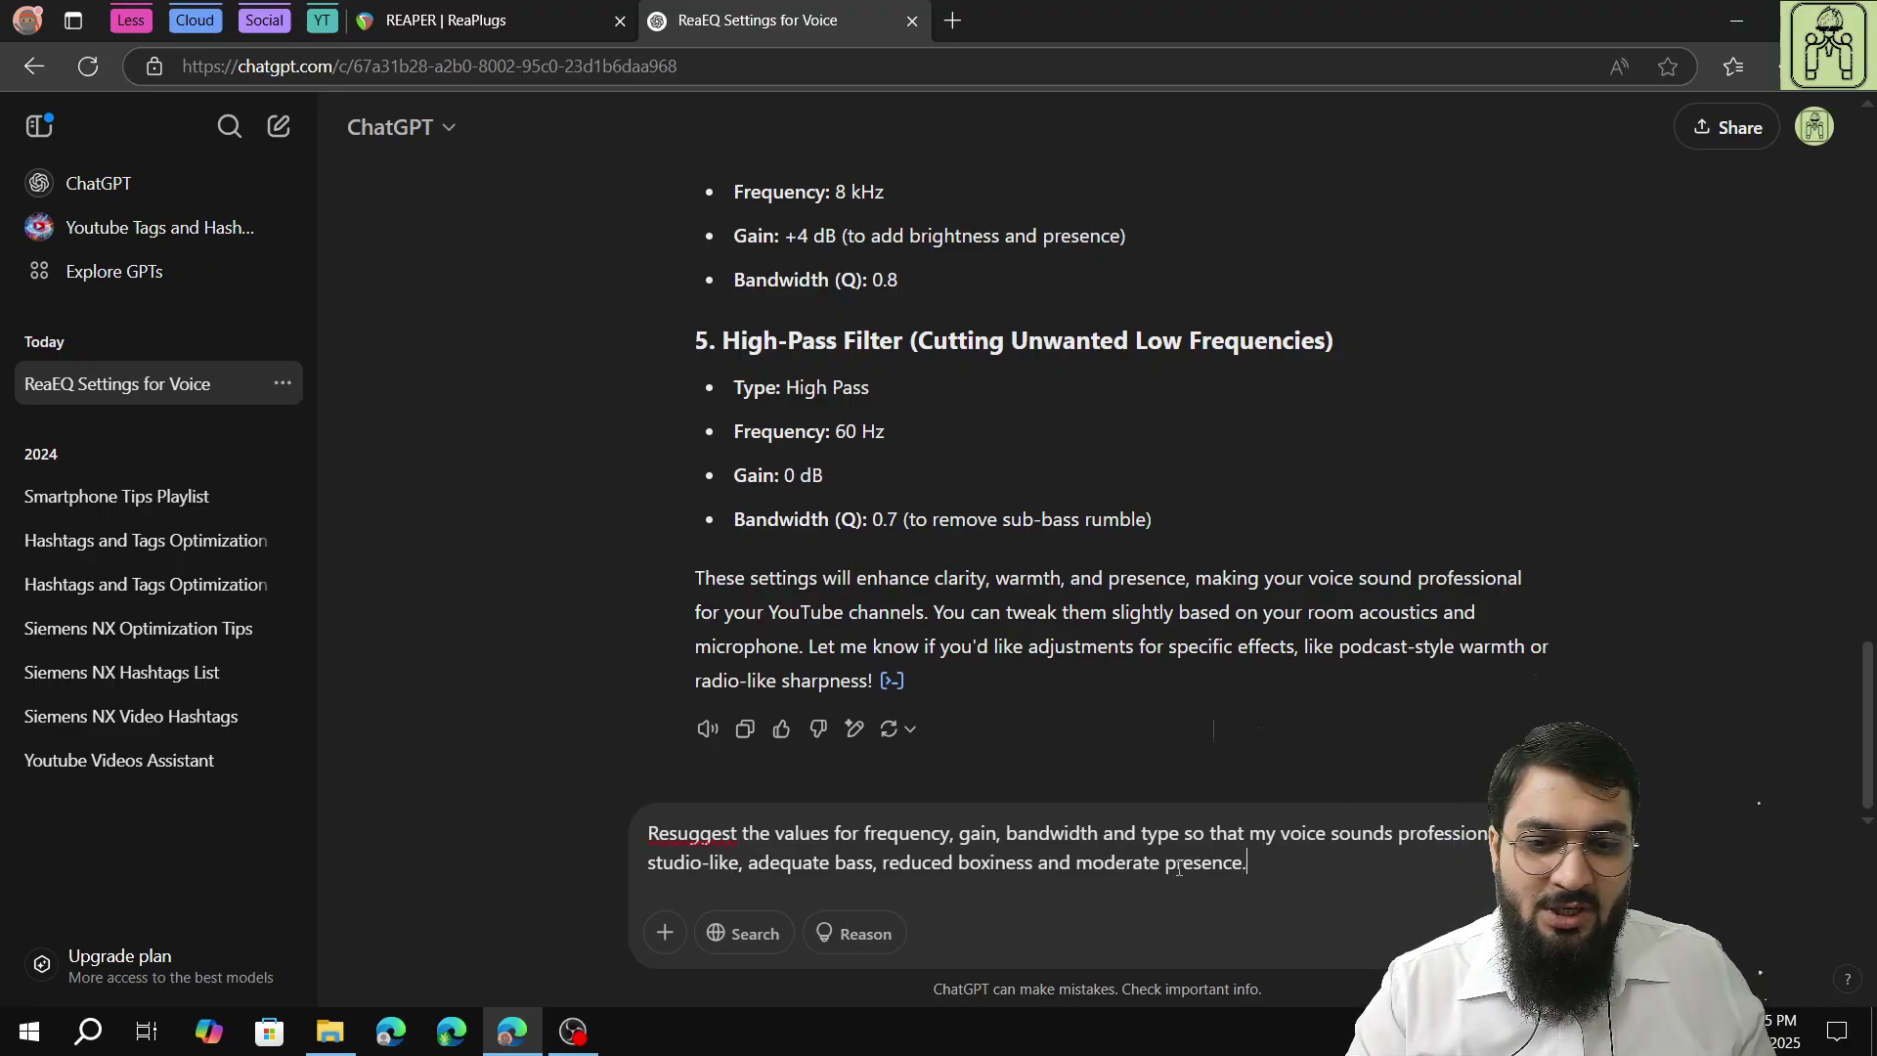
# Try adding an 'analyse this and suggest' sentence to the request, then delete it again.
pyautogui.write('with')
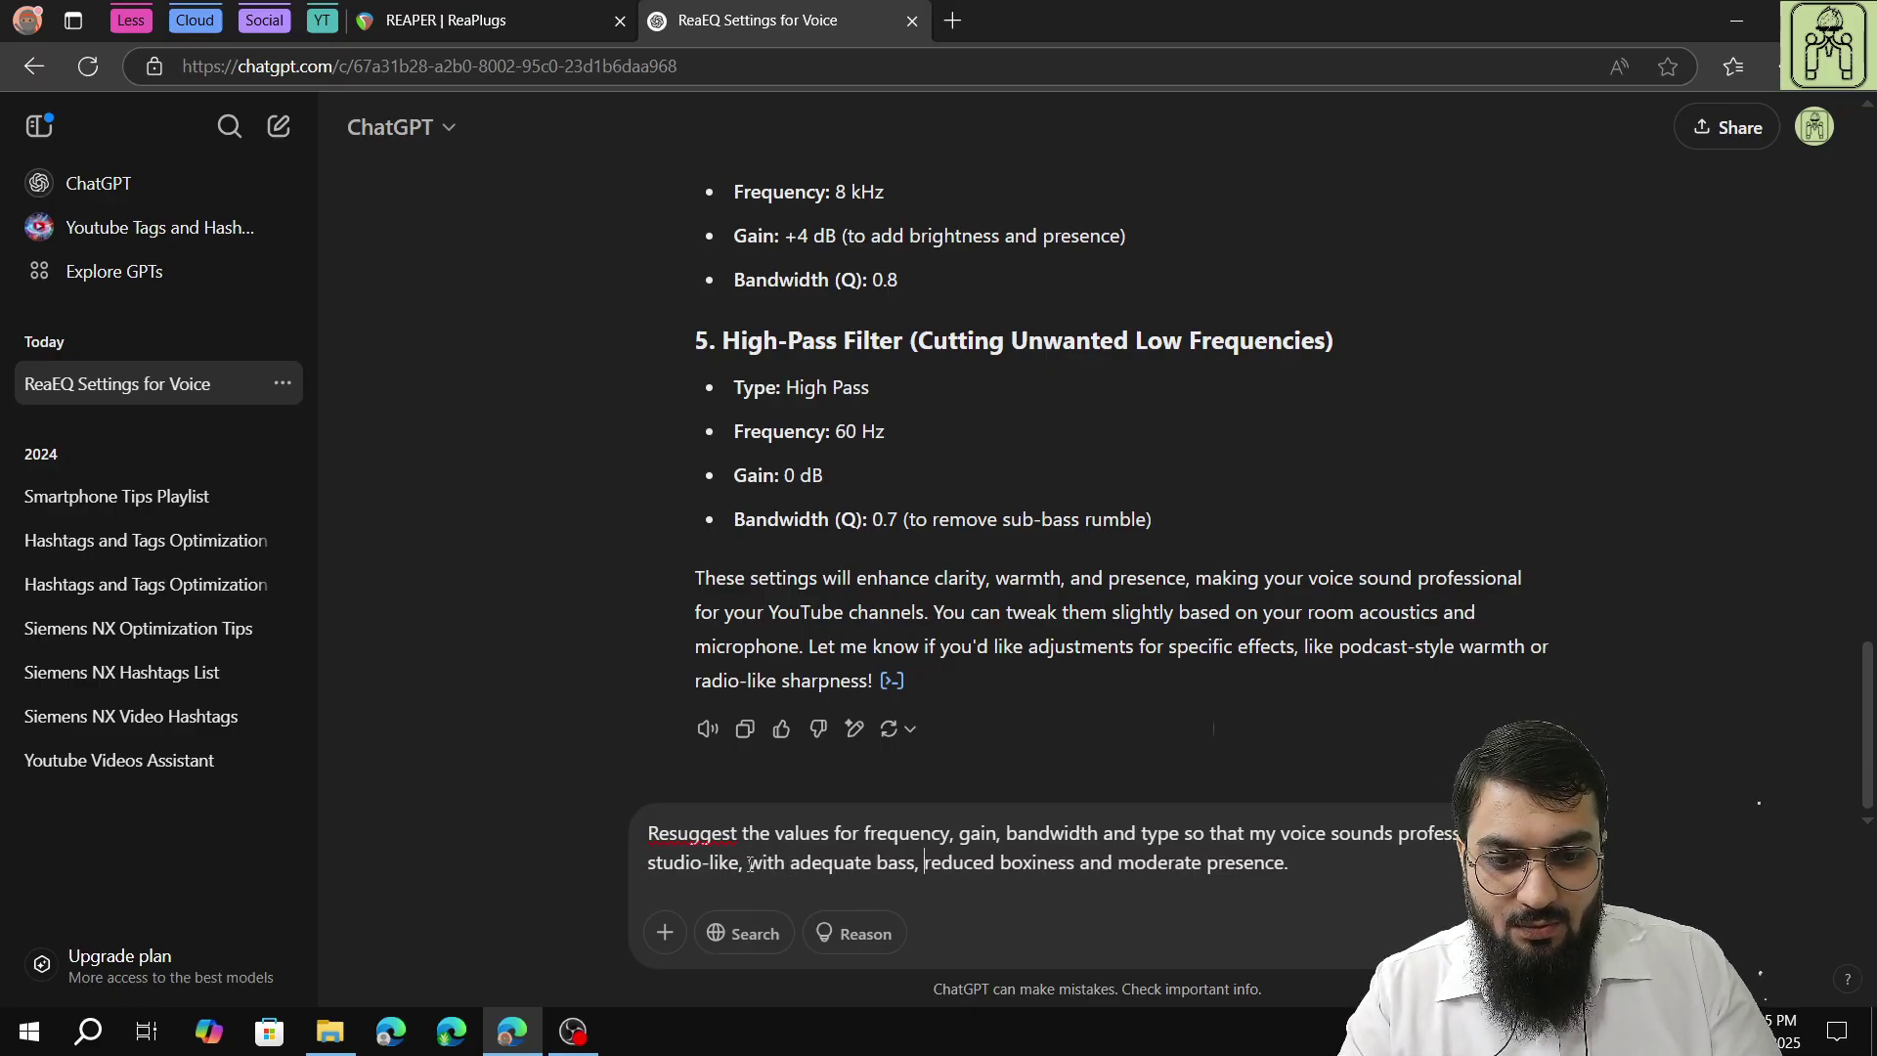
pyautogui.write('with')
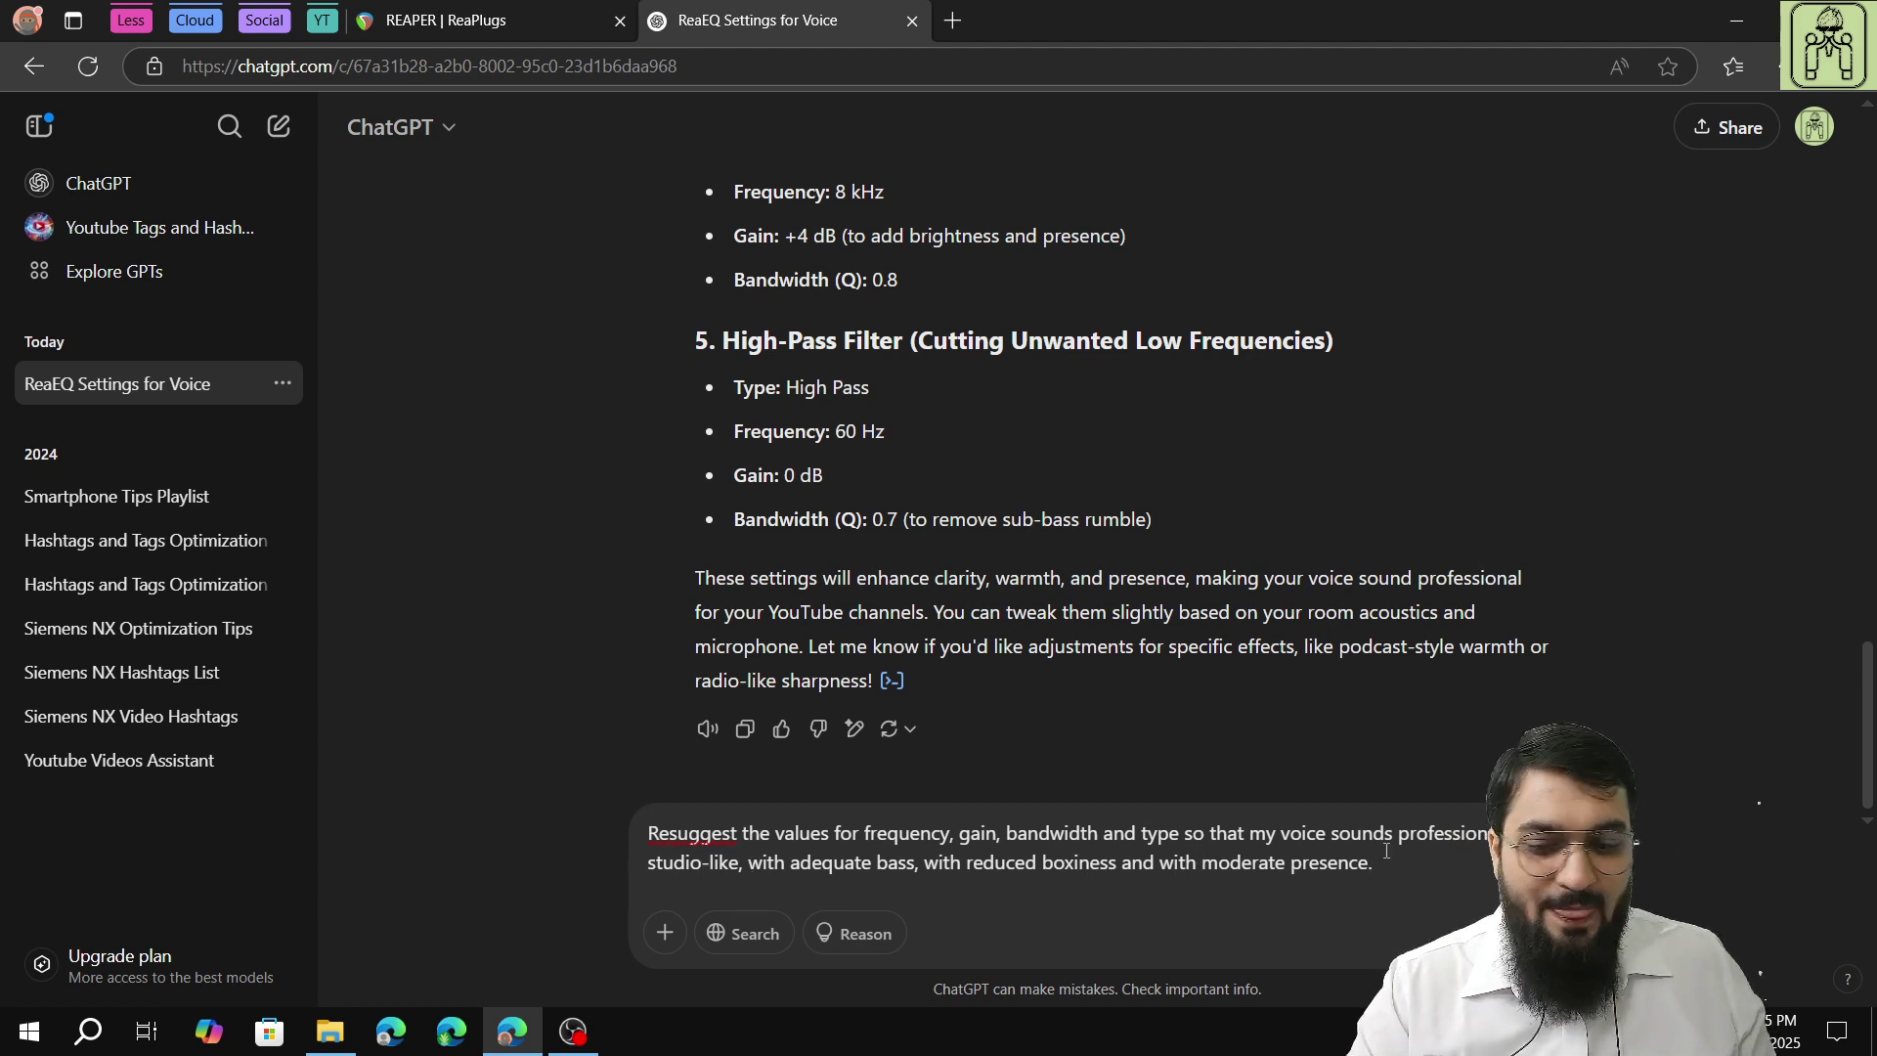
pyautogui.write('na')
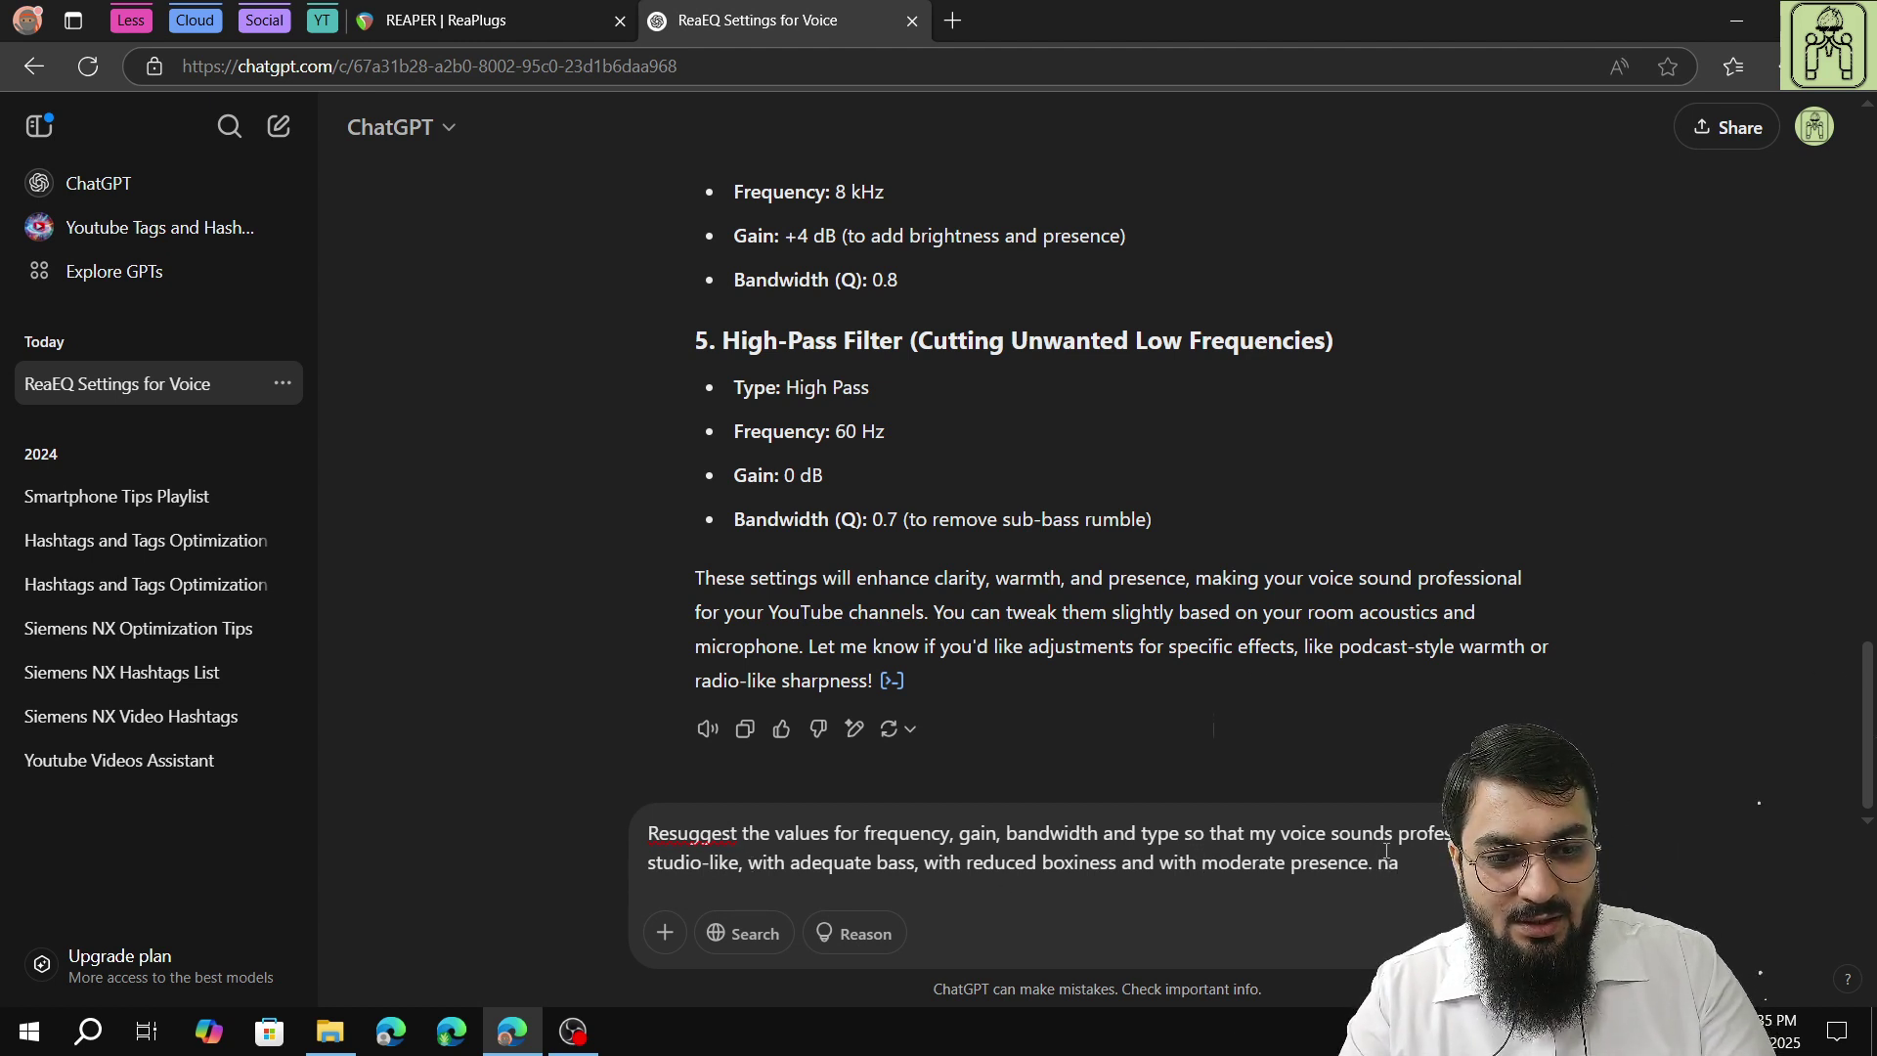
pyautogui.press('BackSpace')
pyautogui.press('BackSpace')
pyautogui.write('anal')
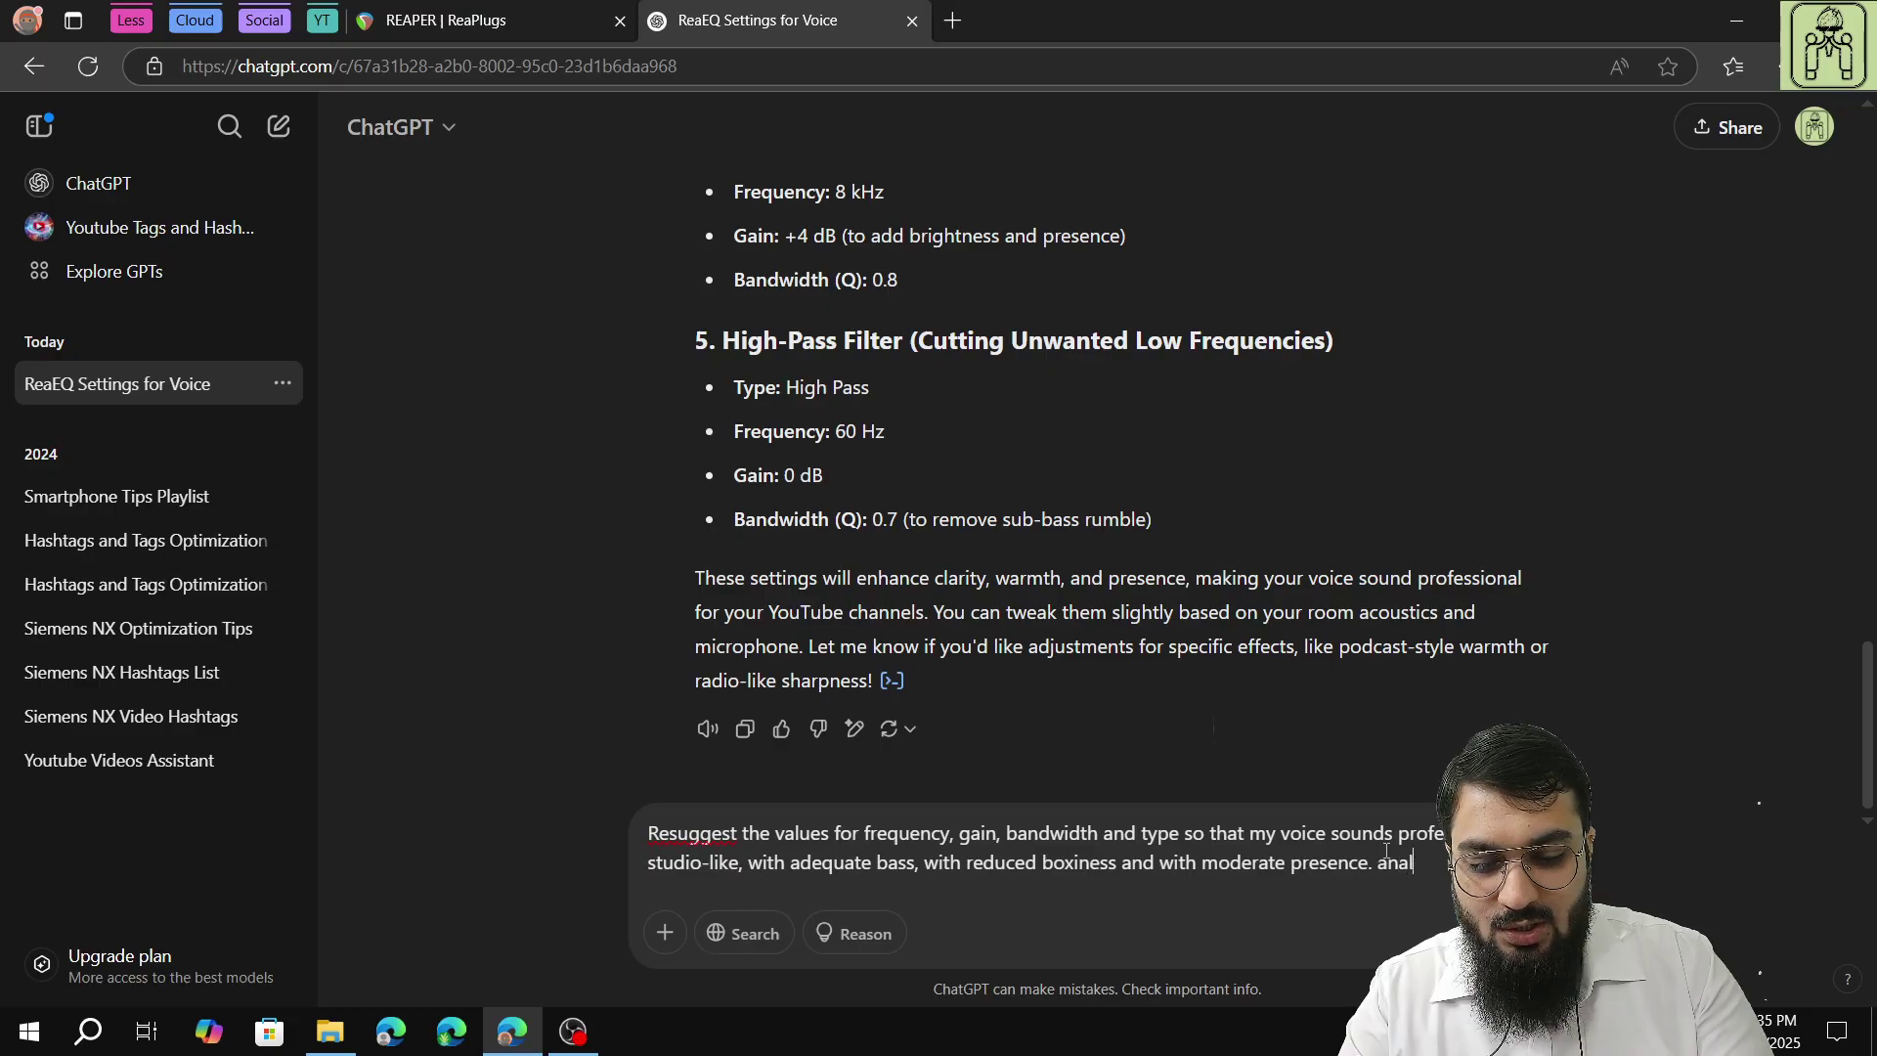
pyautogui.write('yse this and ')
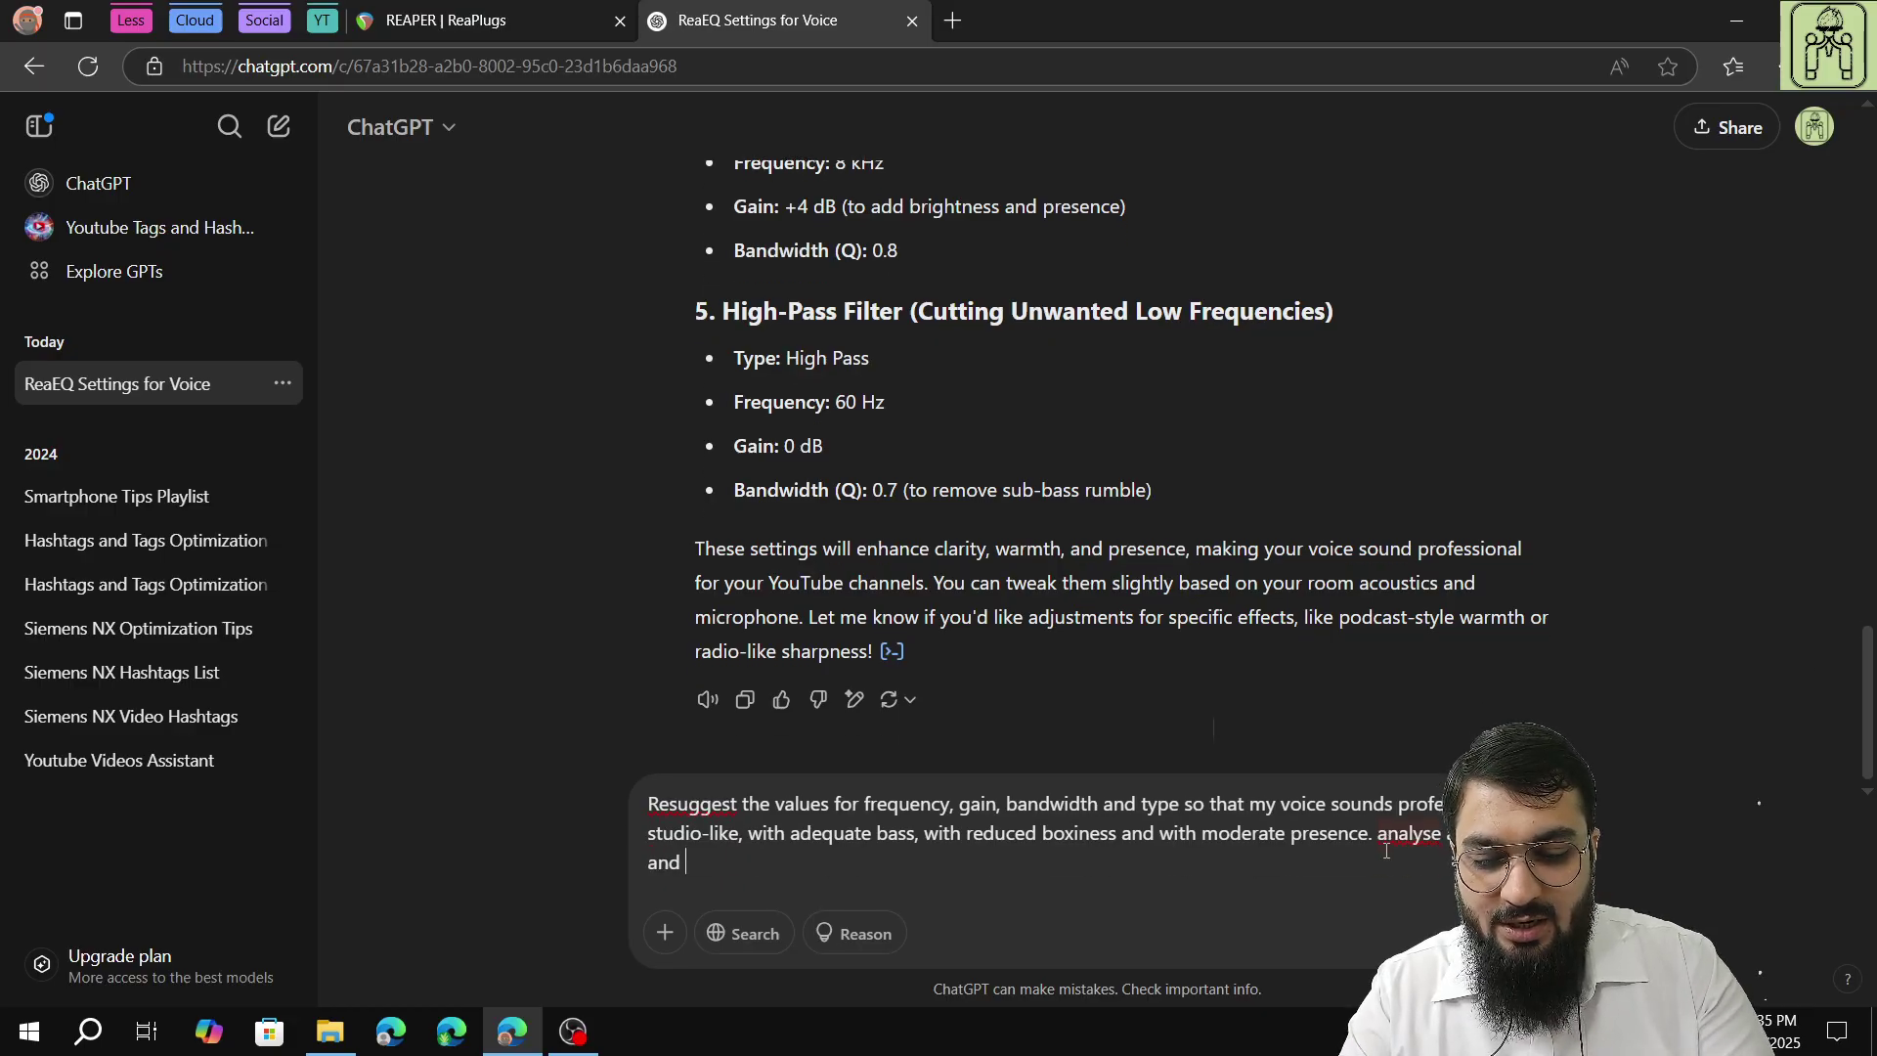
pyautogui.write('suggest')
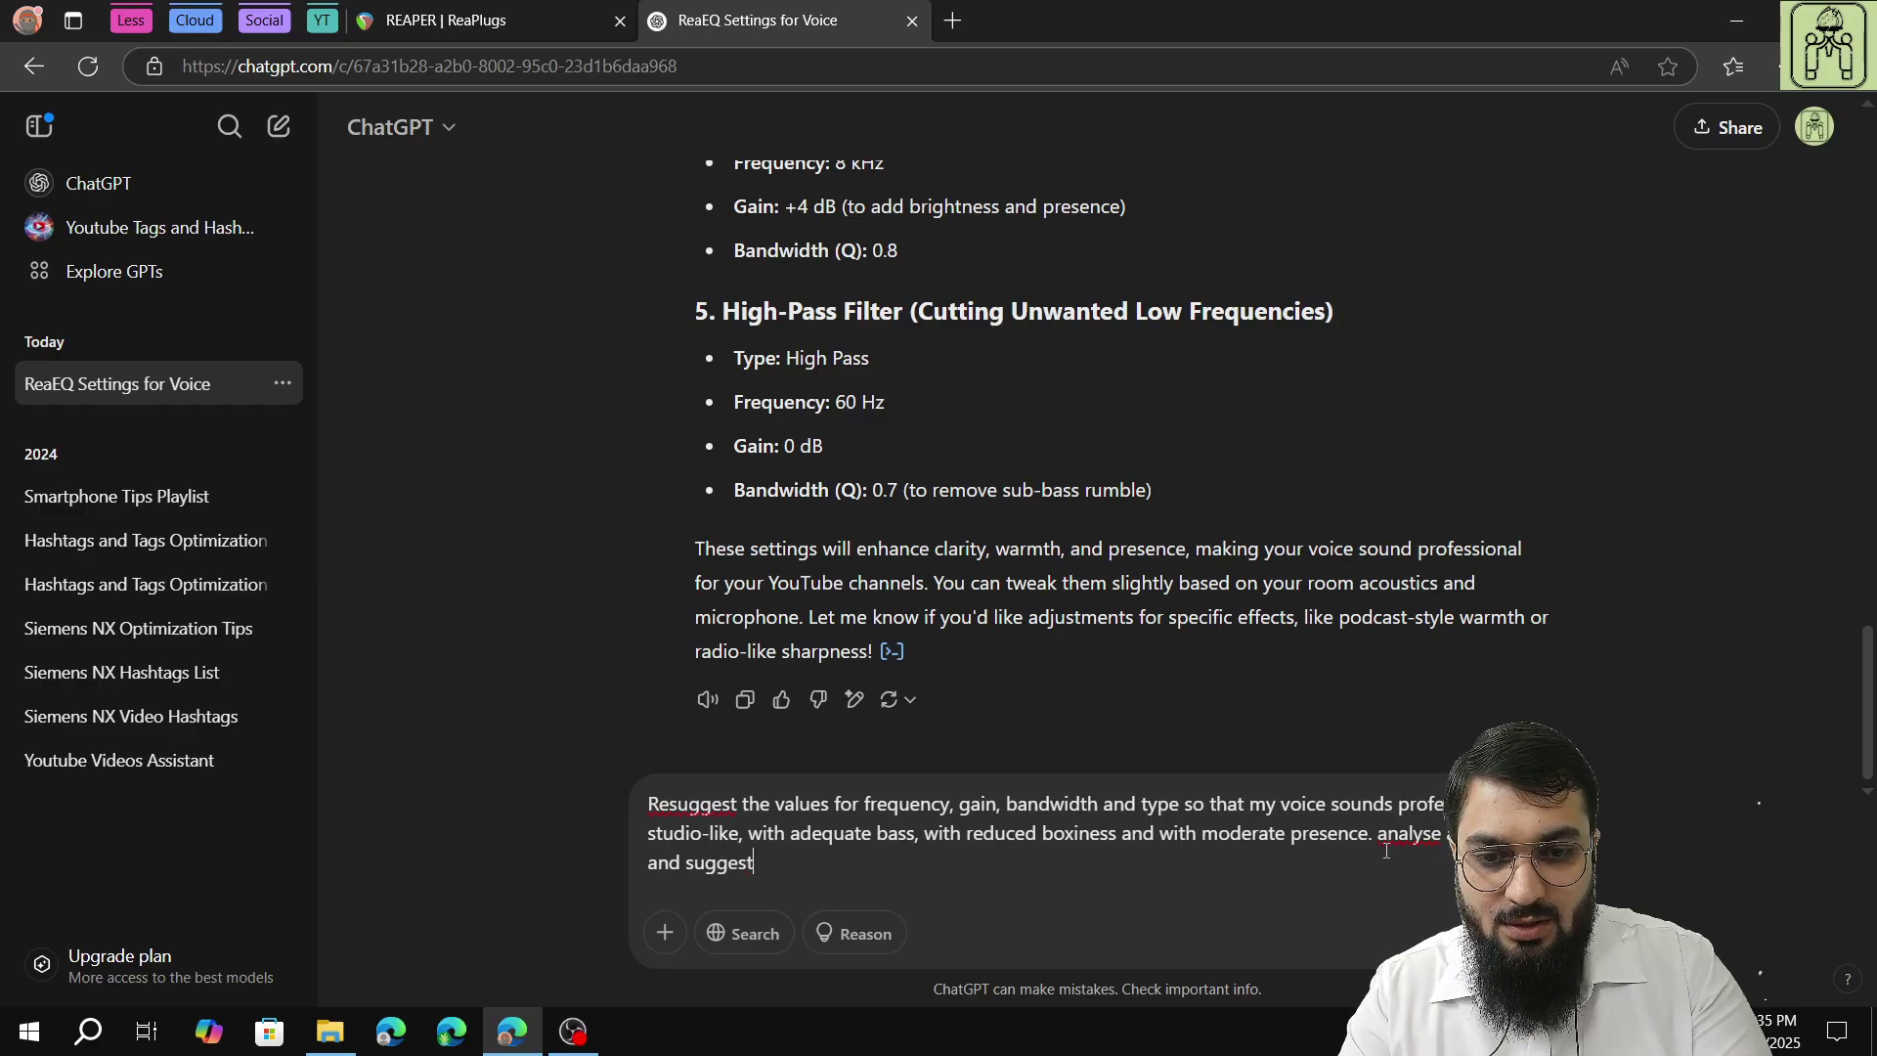
pyautogui.press('BackSpace')
pyautogui.press('BackSpace')
pyautogui.press('BackSpace')
pyautogui.press('BackSpace')
pyautogui.press('BackSpace')
pyautogui.press('BackSpace')
pyautogui.press('BackSpace')
pyautogui.press('BackSpace')
pyautogui.press('BackSpace')
pyautogui.press('BackSpace')
pyautogui.press('BackSpace')
pyautogui.press('BackSpace')
pyautogui.press('BackSpace')
pyautogui.press('BackSpace')
pyautogui.press('BackSpace')
pyautogui.press('BackSpace')
pyautogui.press('BackSpace')
pyautogui.press('BackSpace')
pyautogui.press('BackSpace')
pyautogui.press('BackSpace')
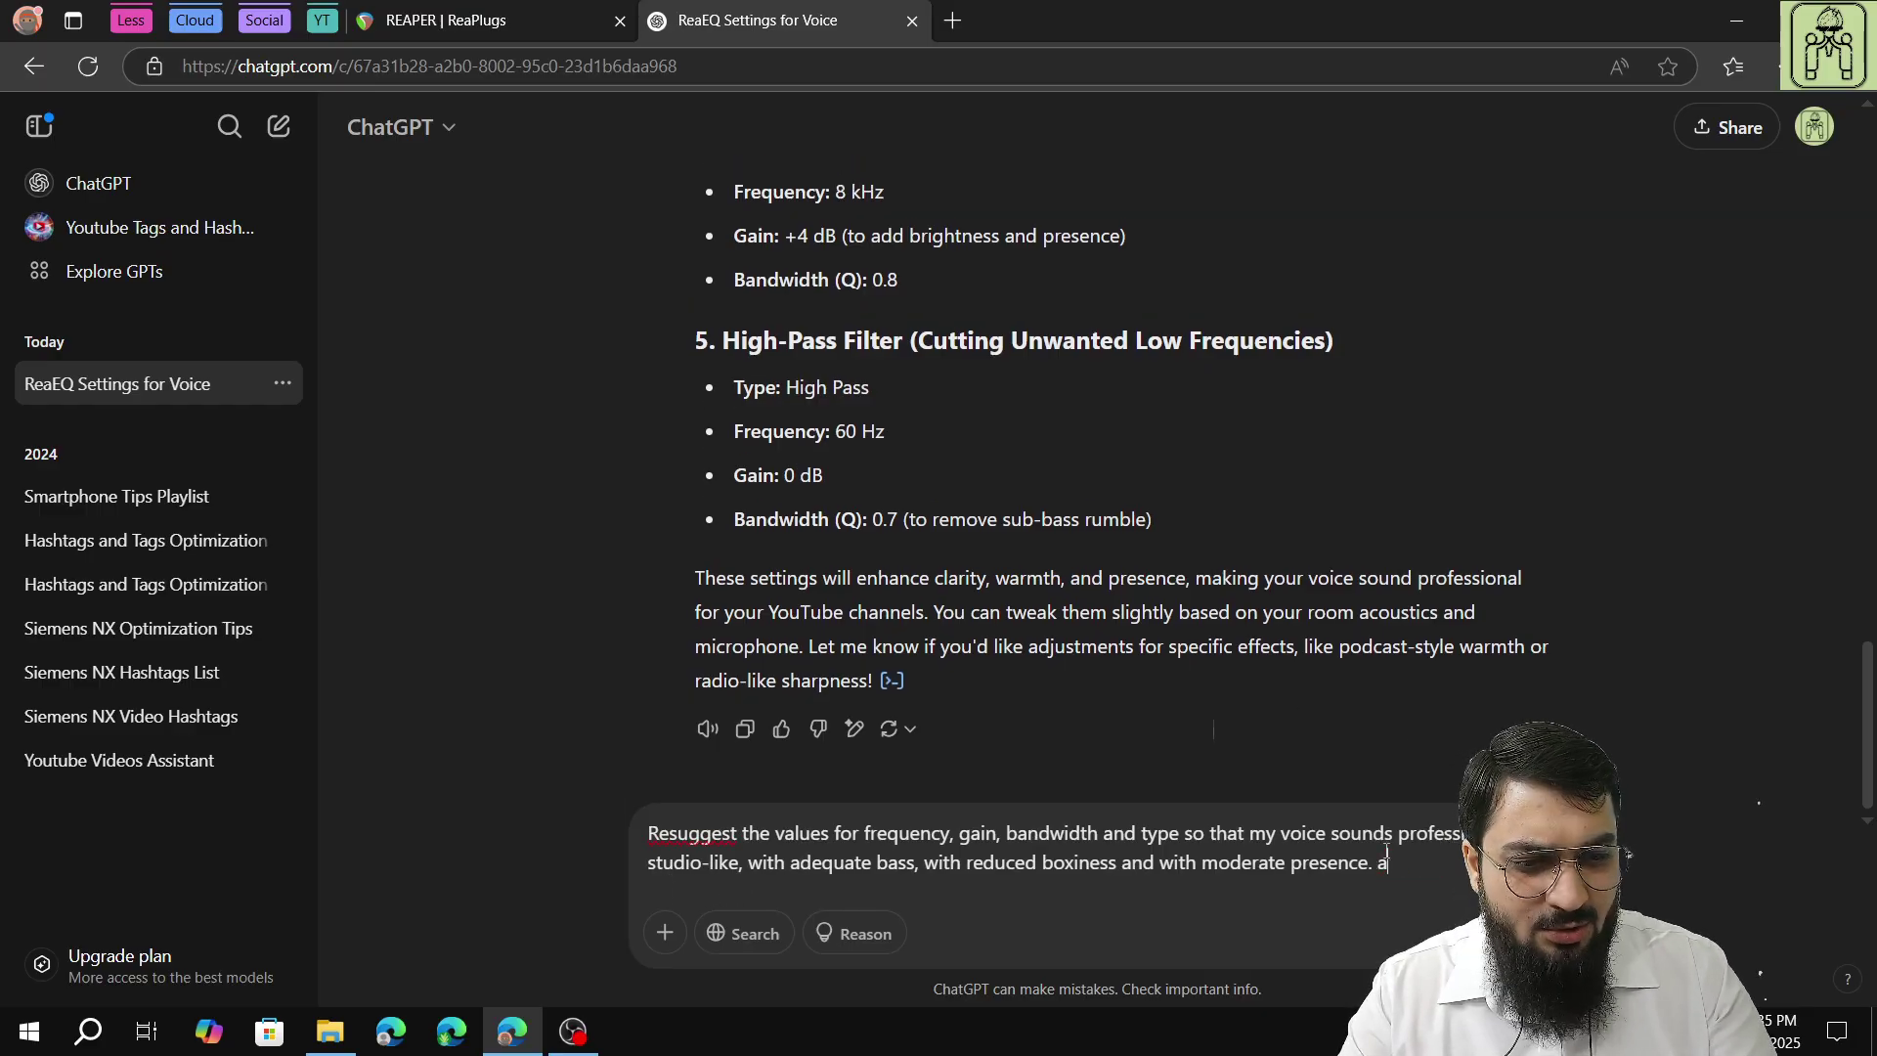
pyautogui.press('BackSpace')
pyautogui.press('BackSpace')
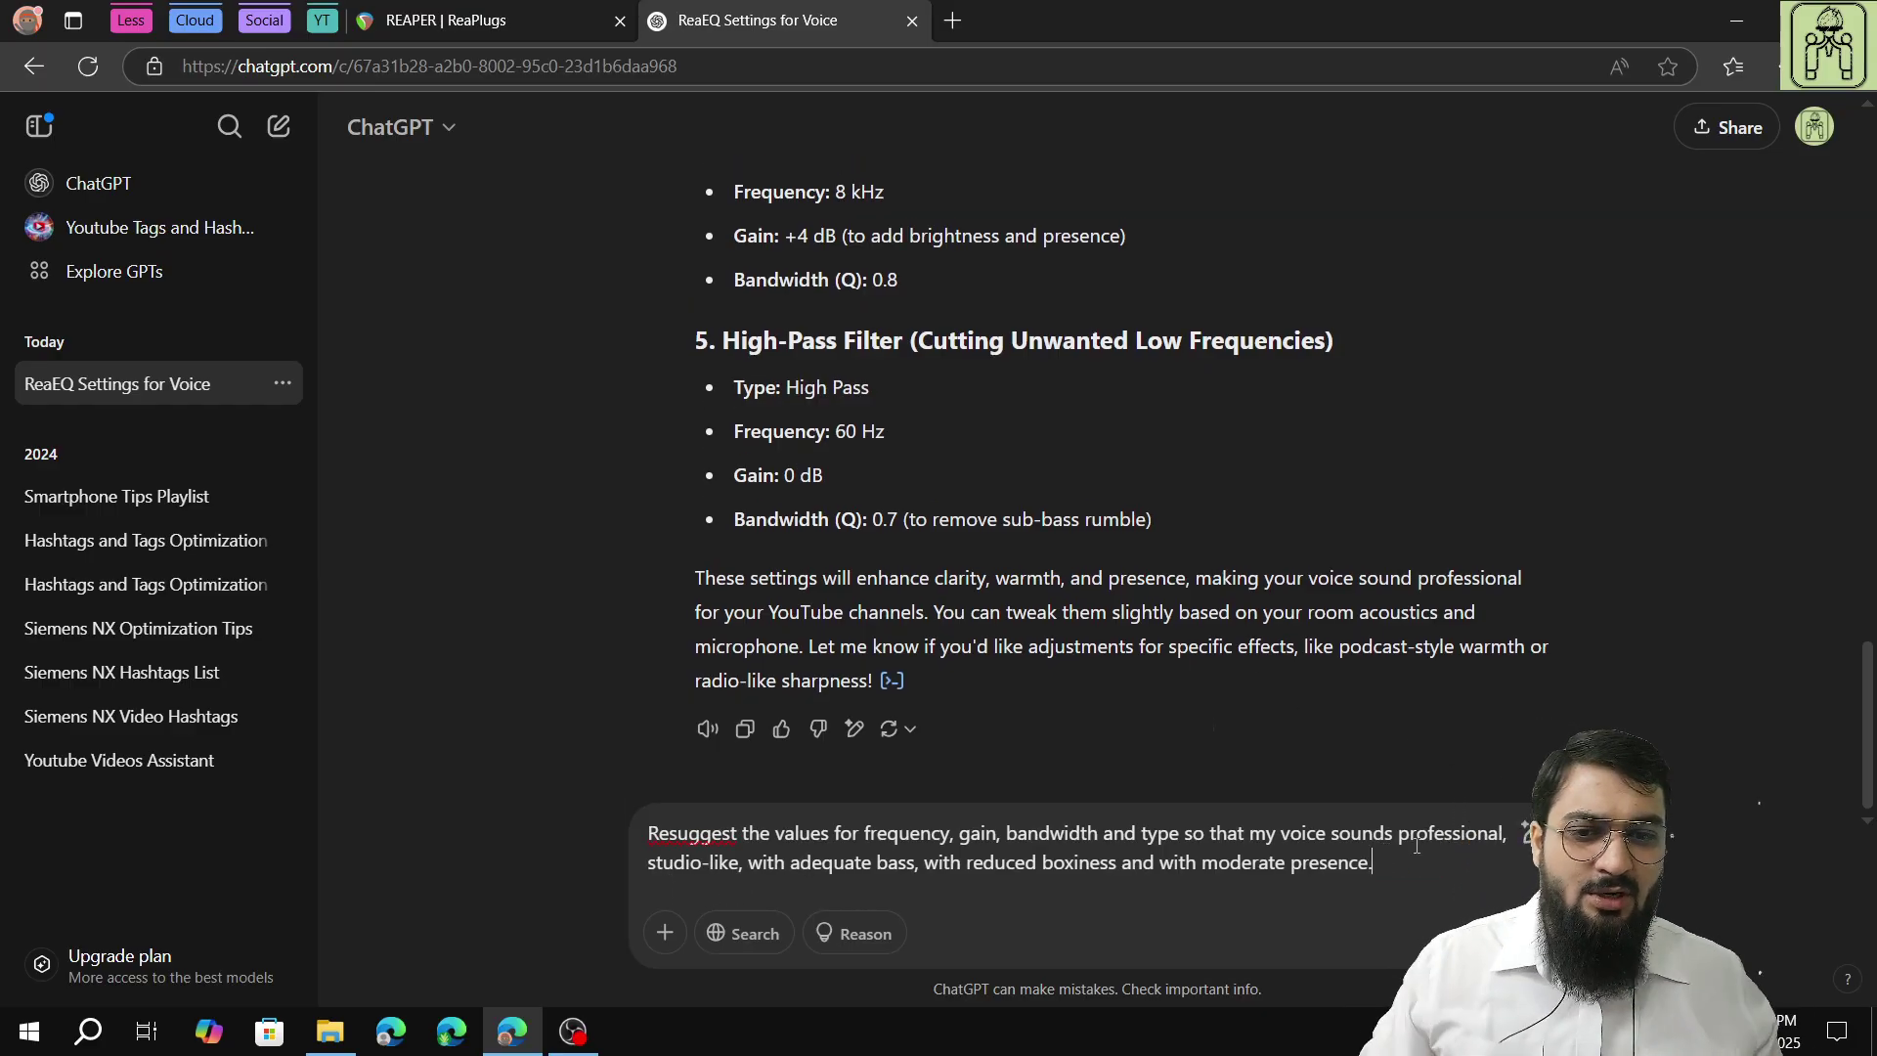
# Send the request and review ChatGPT's revised settings, including a 90 Hz low shelf and 300 Hz −4 dB cut.
pyautogui.press('Return')
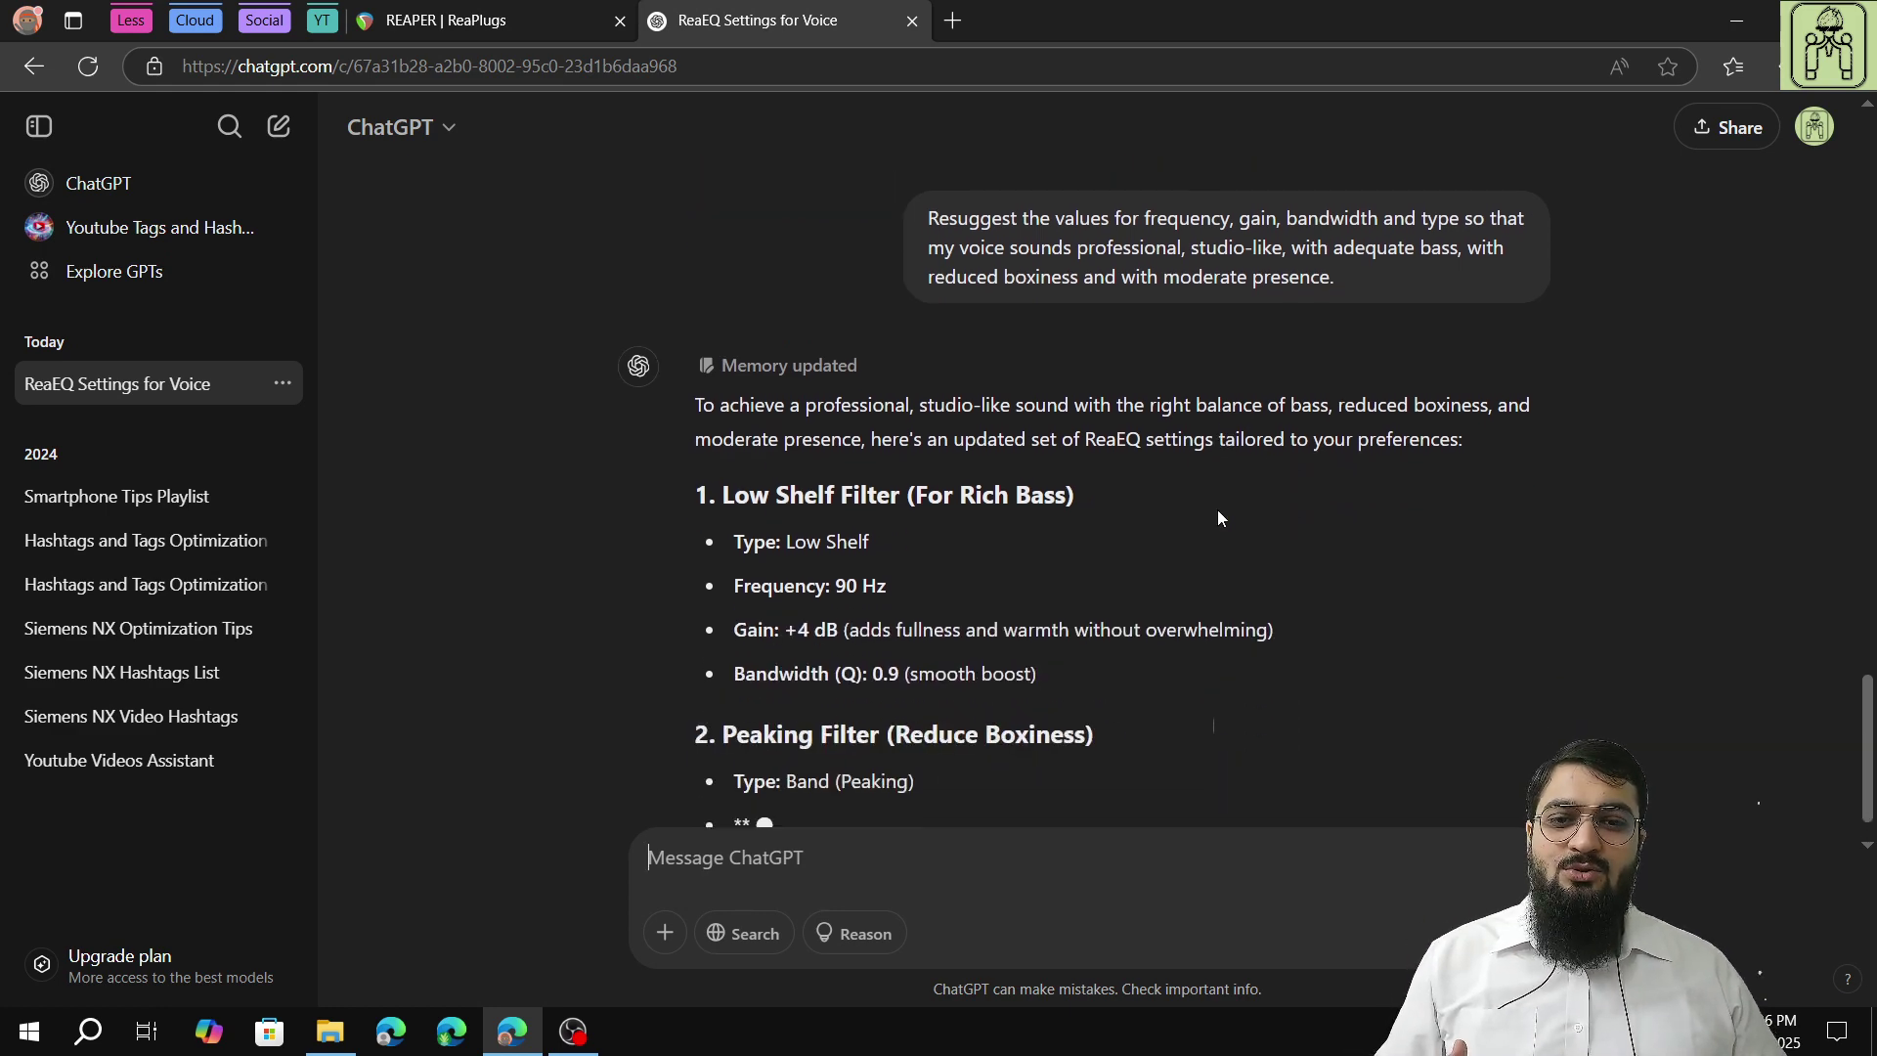
pyautogui.scroll(6, 1215, 513)
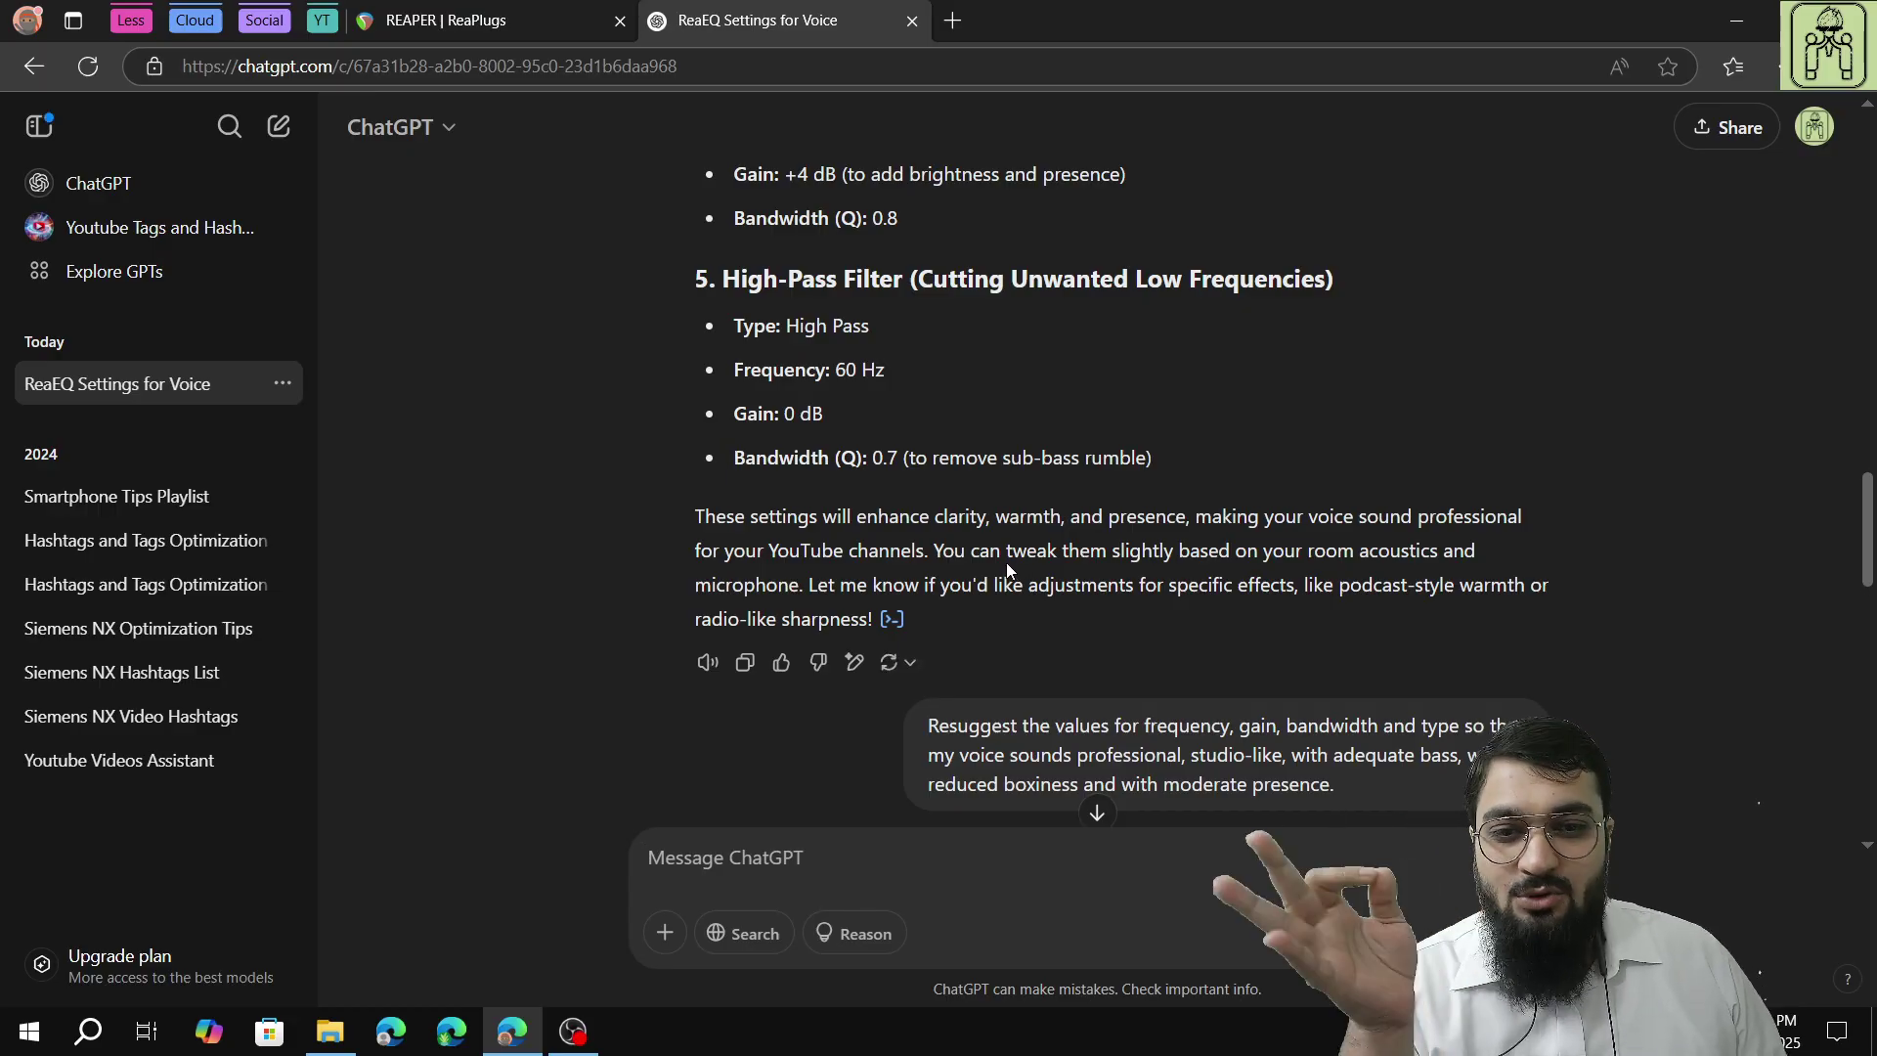
pyautogui.scroll(4, 1008, 567)
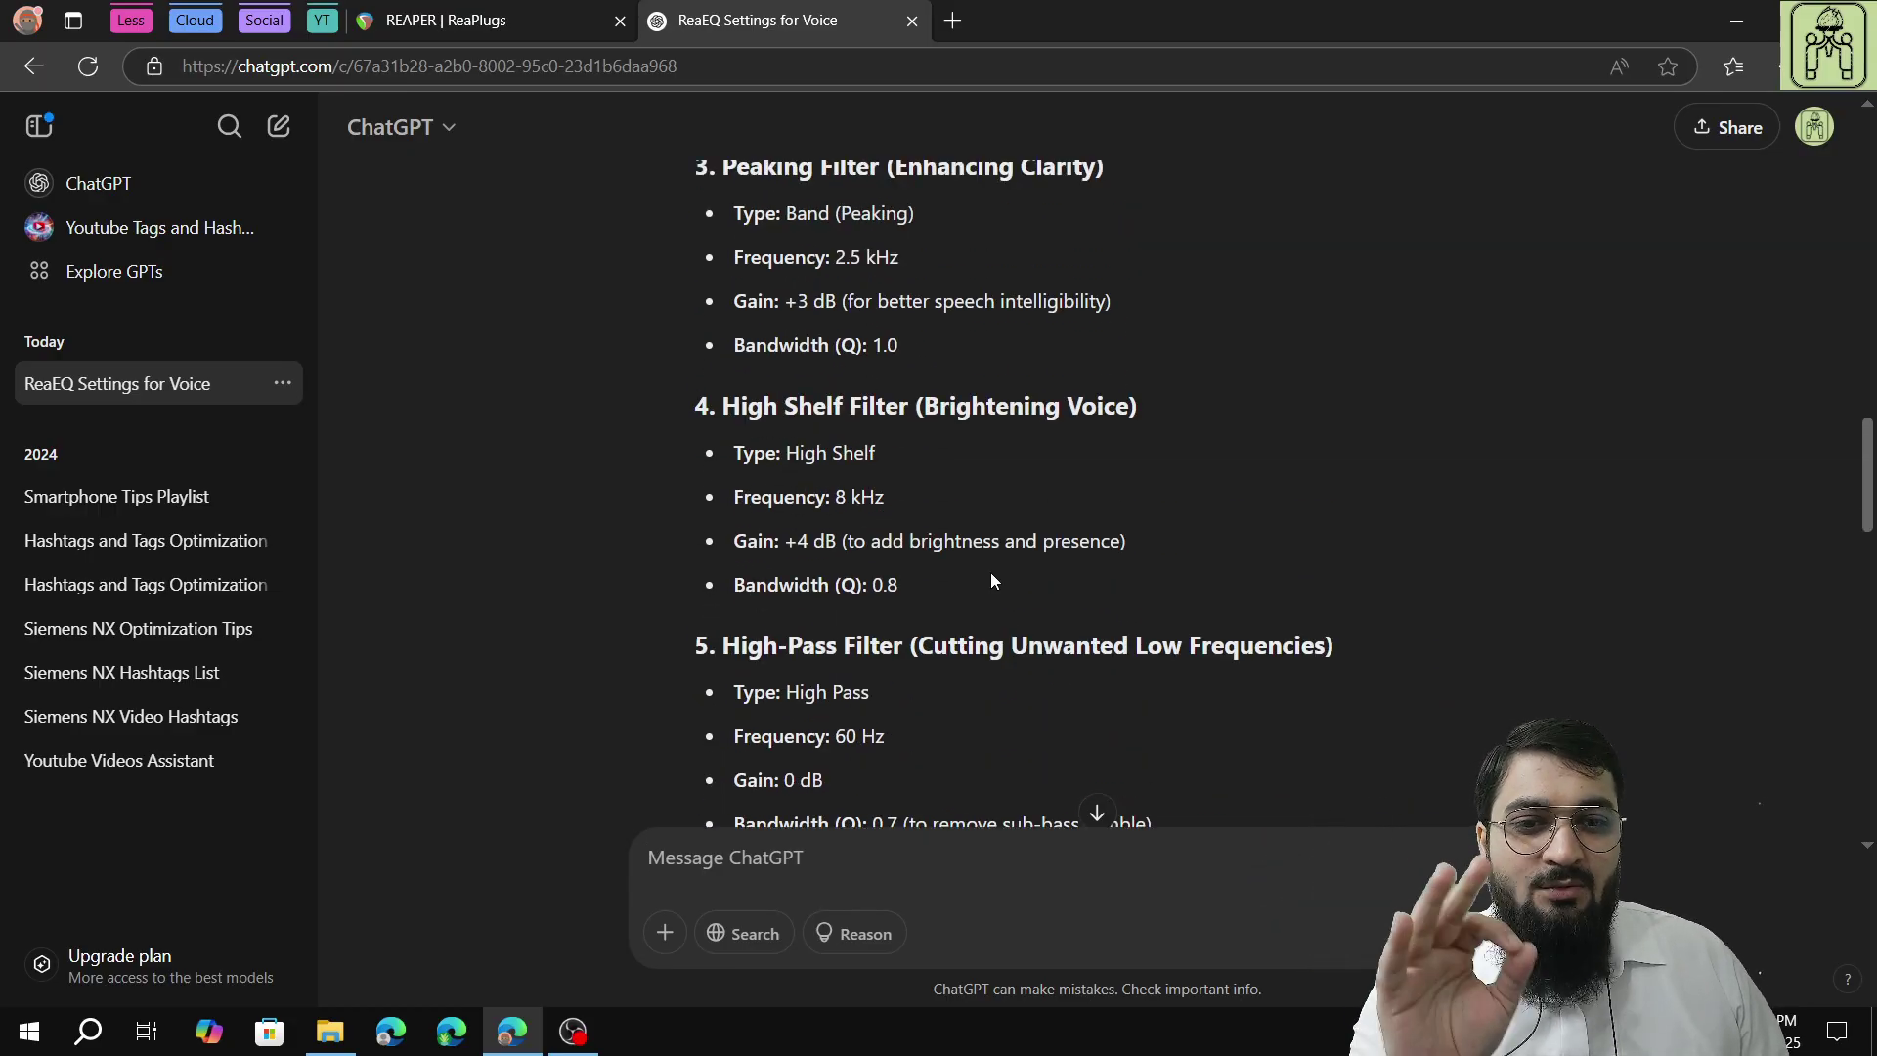
pyautogui.scroll(8, 928, 547)
pyautogui.scroll(1, 917, 549)
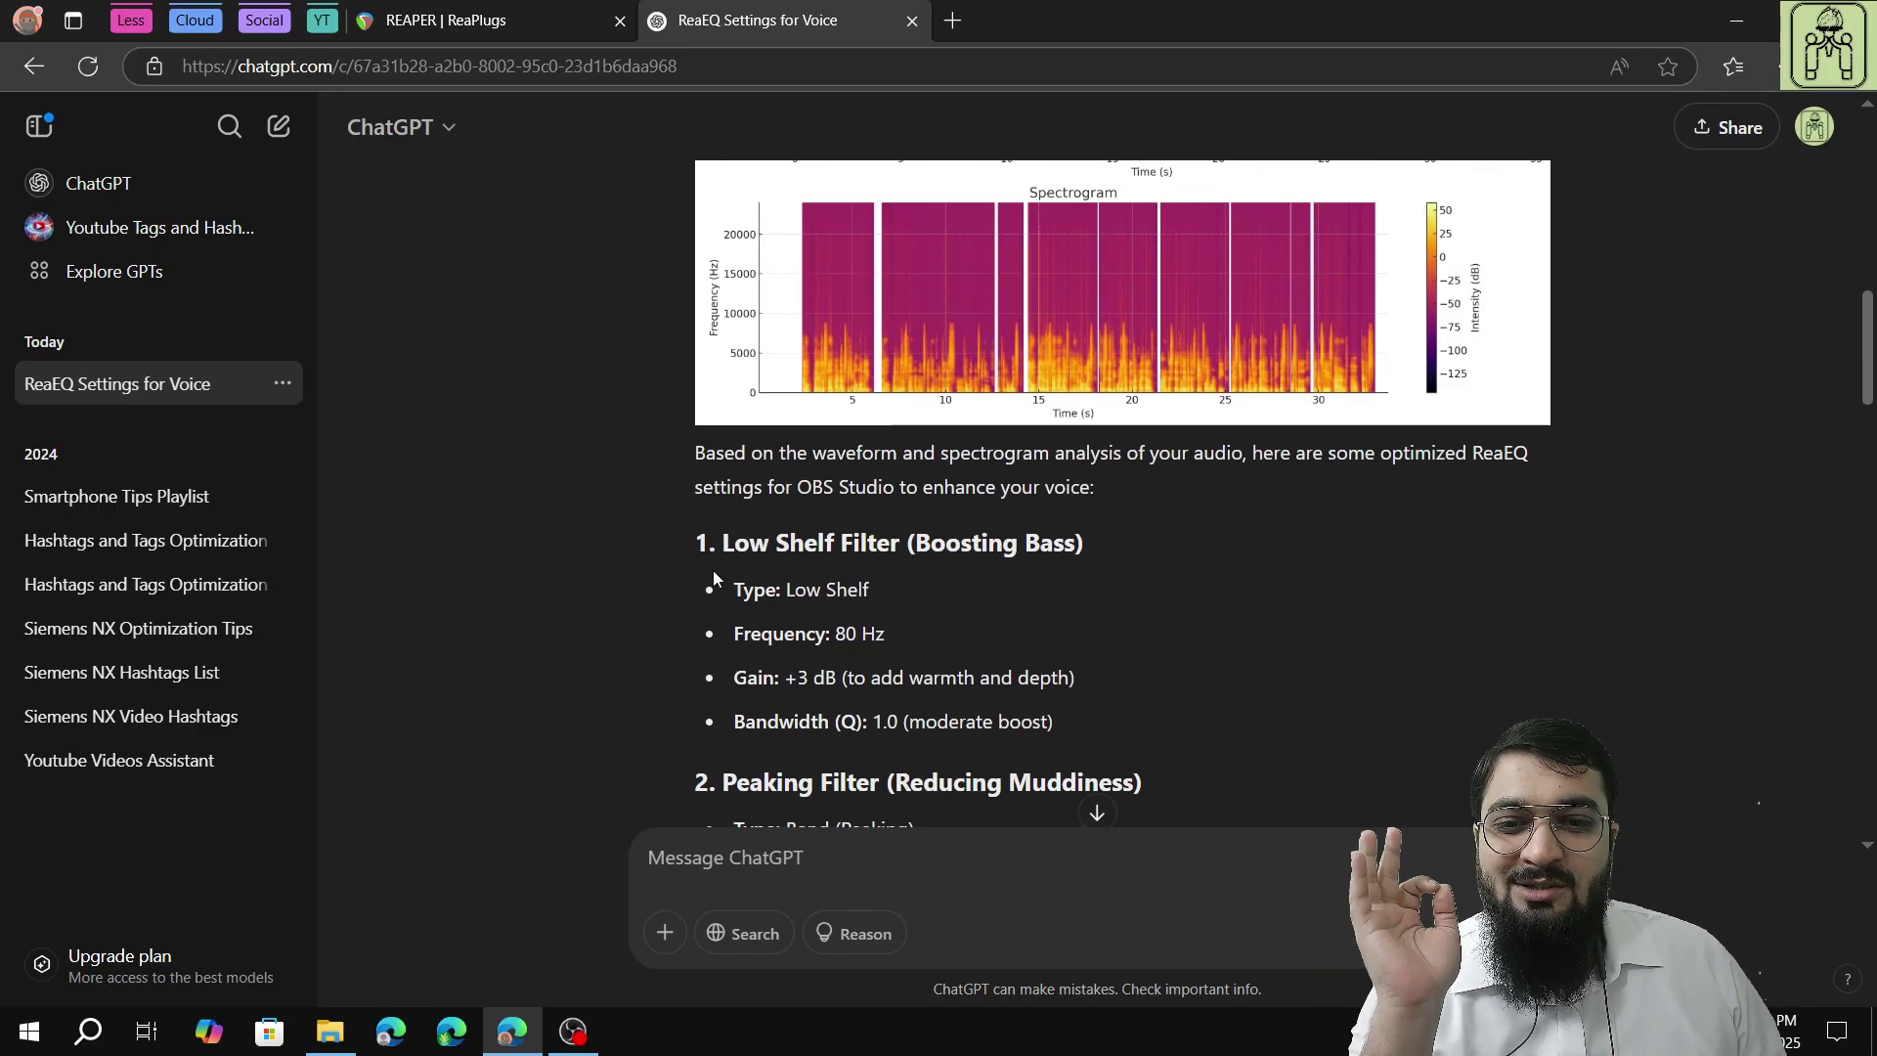
pyautogui.moveTo(692, 547); pyautogui.dragTo(935, 641)
pyautogui.scroll(-8, 935, 636)
pyautogui.scroll(-6, 935, 635)
pyautogui.click(1009, 296)
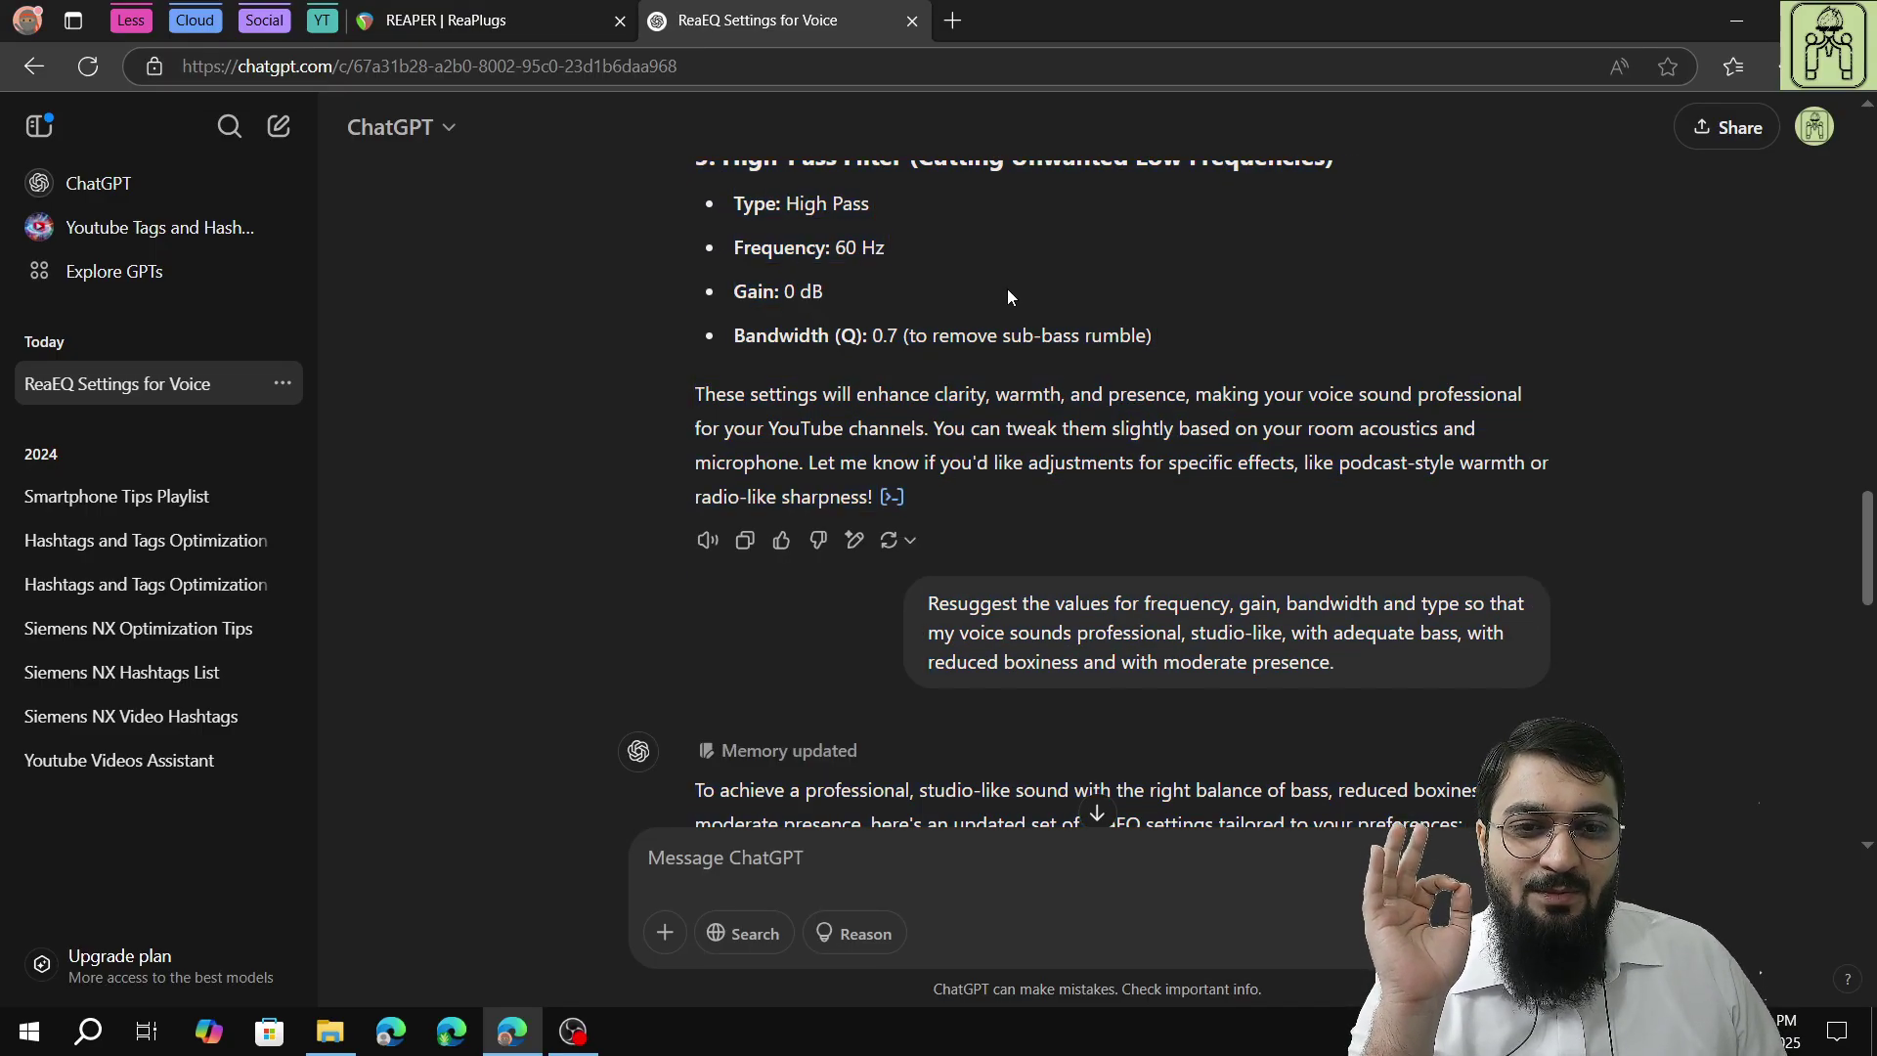
pyautogui.scroll(-6, 919, 612)
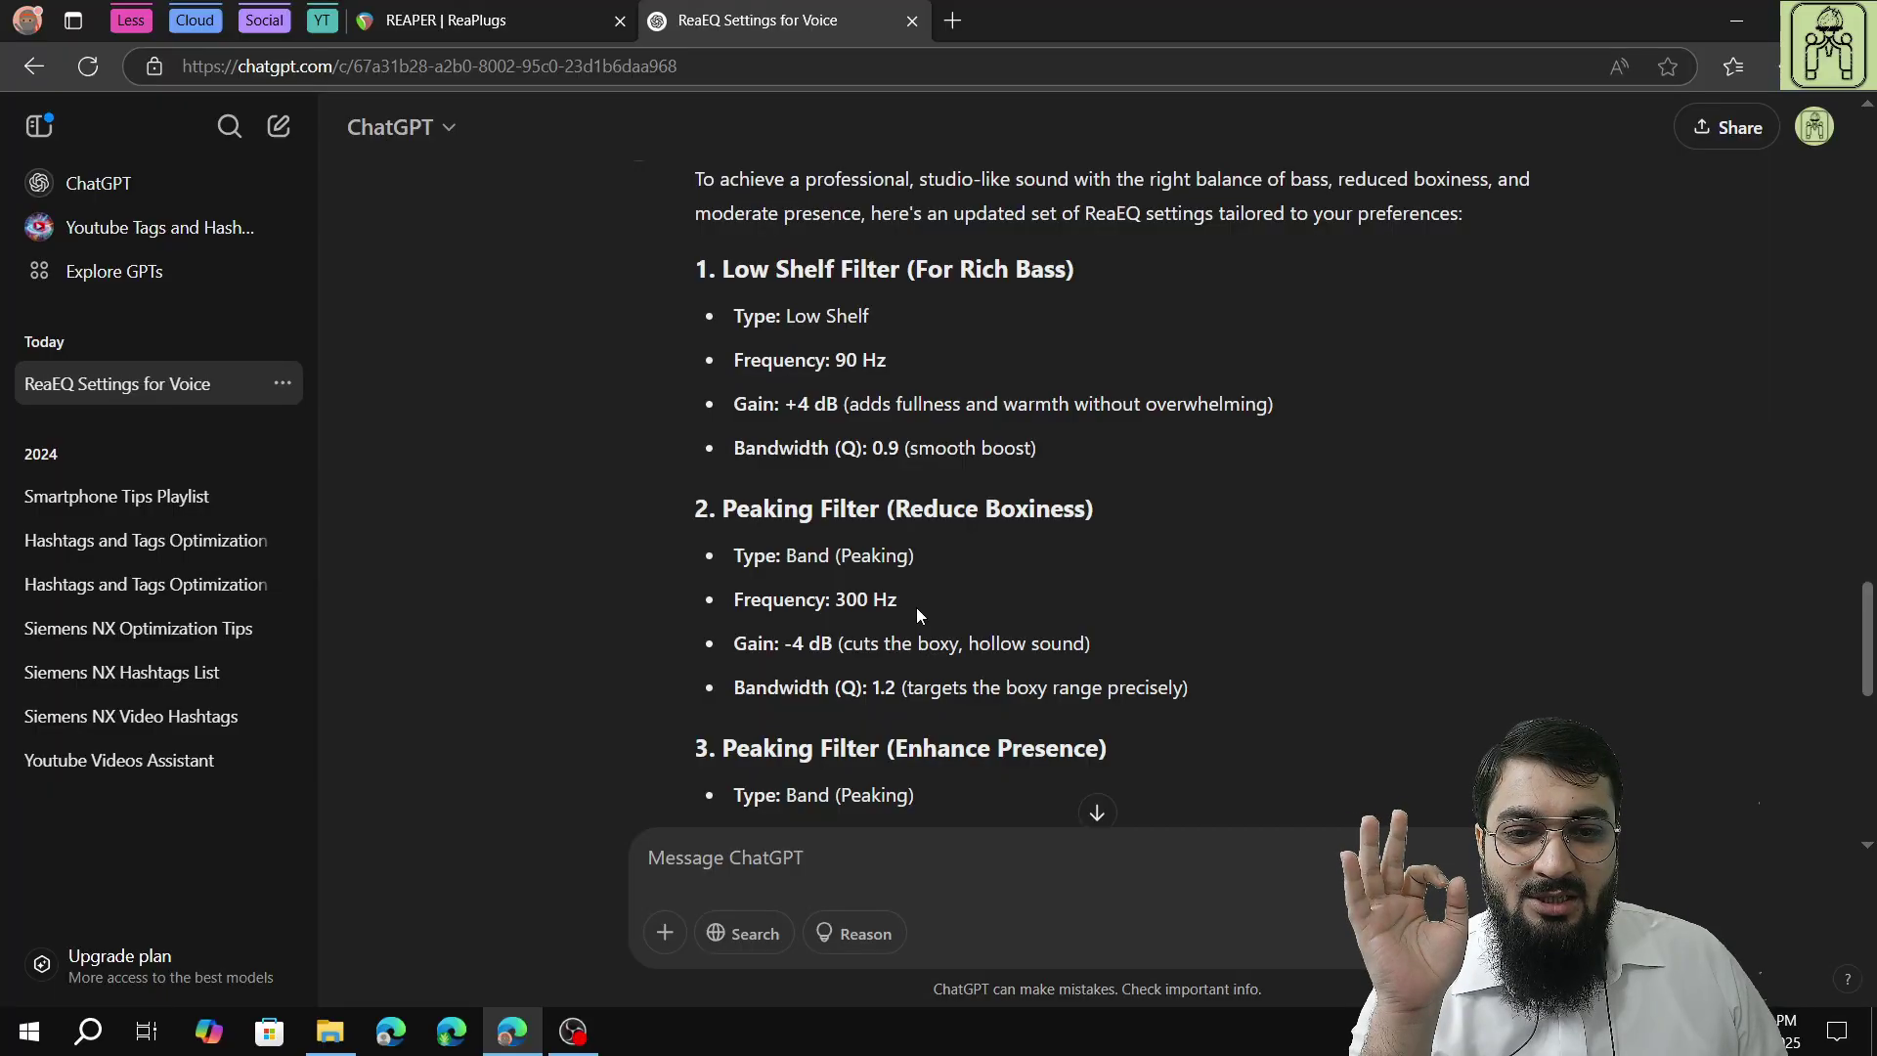
pyautogui.scroll(-5, 917, 607)
pyautogui.scroll(-4, 914, 548)
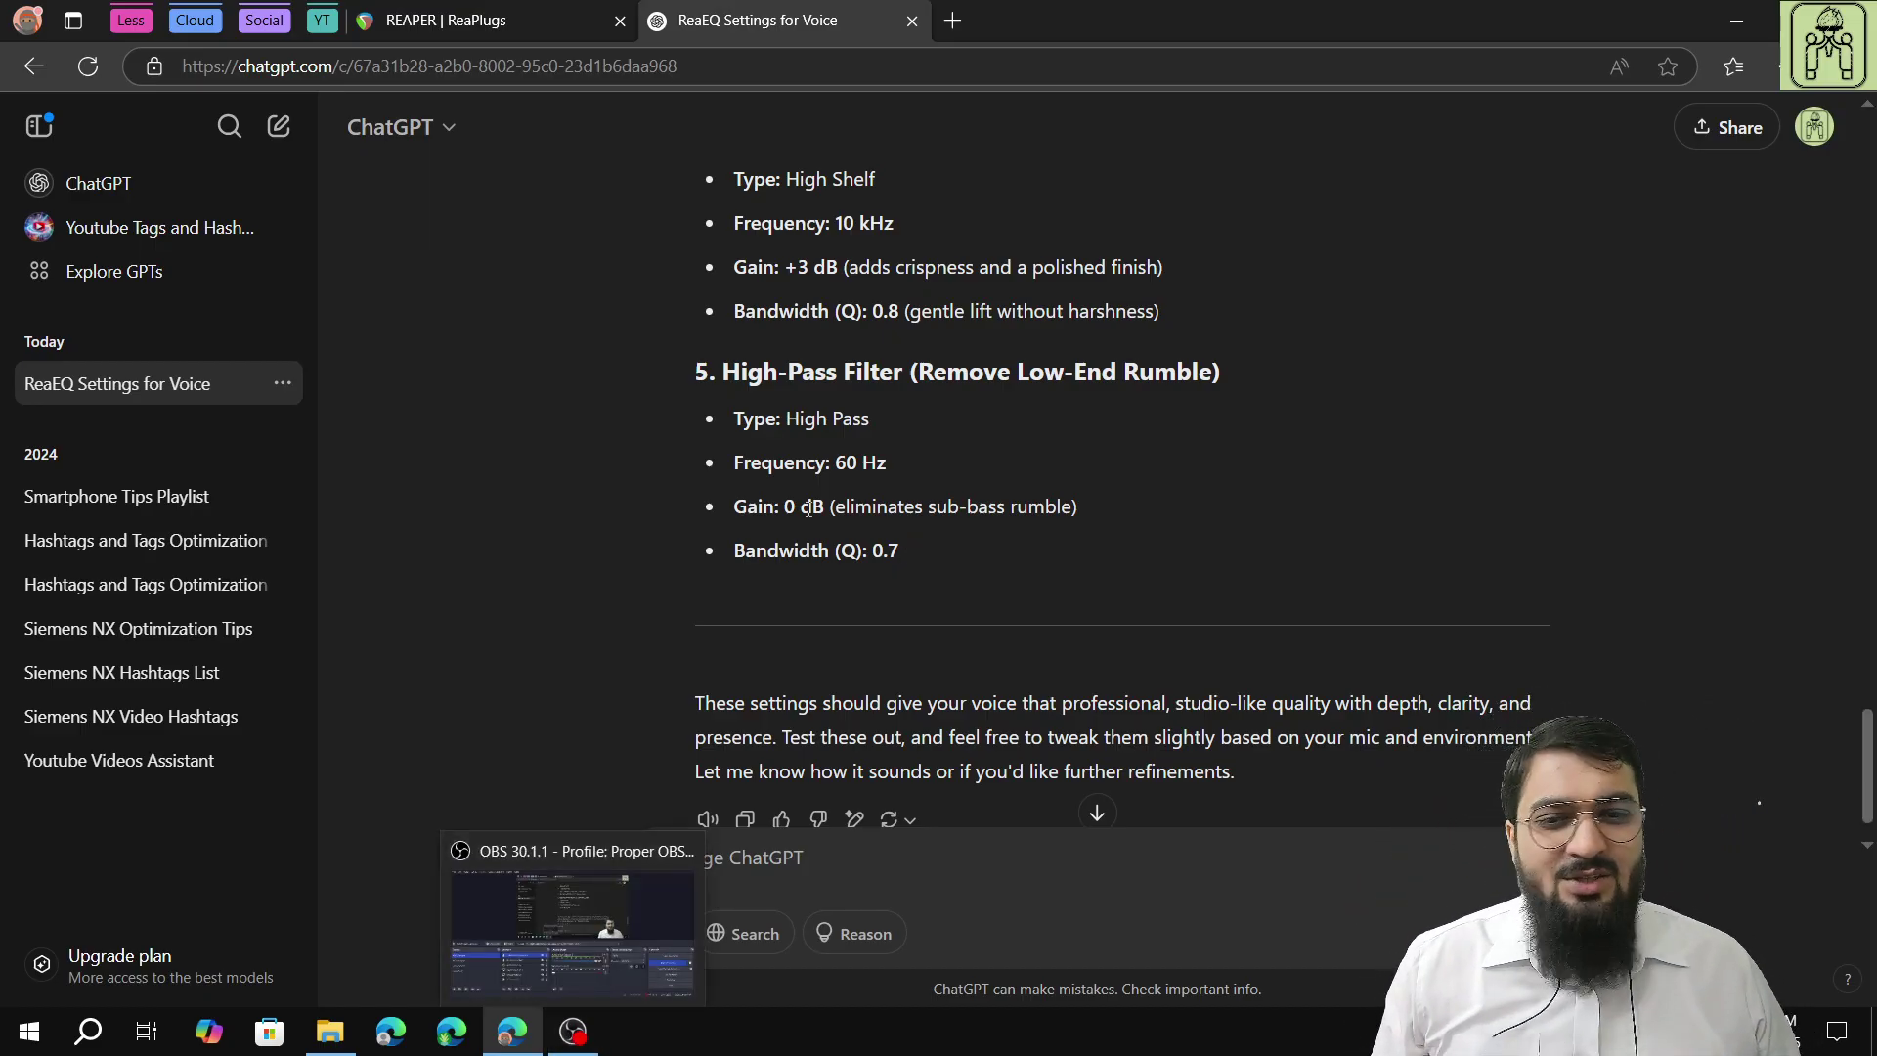
pyautogui.click(573, 1031)
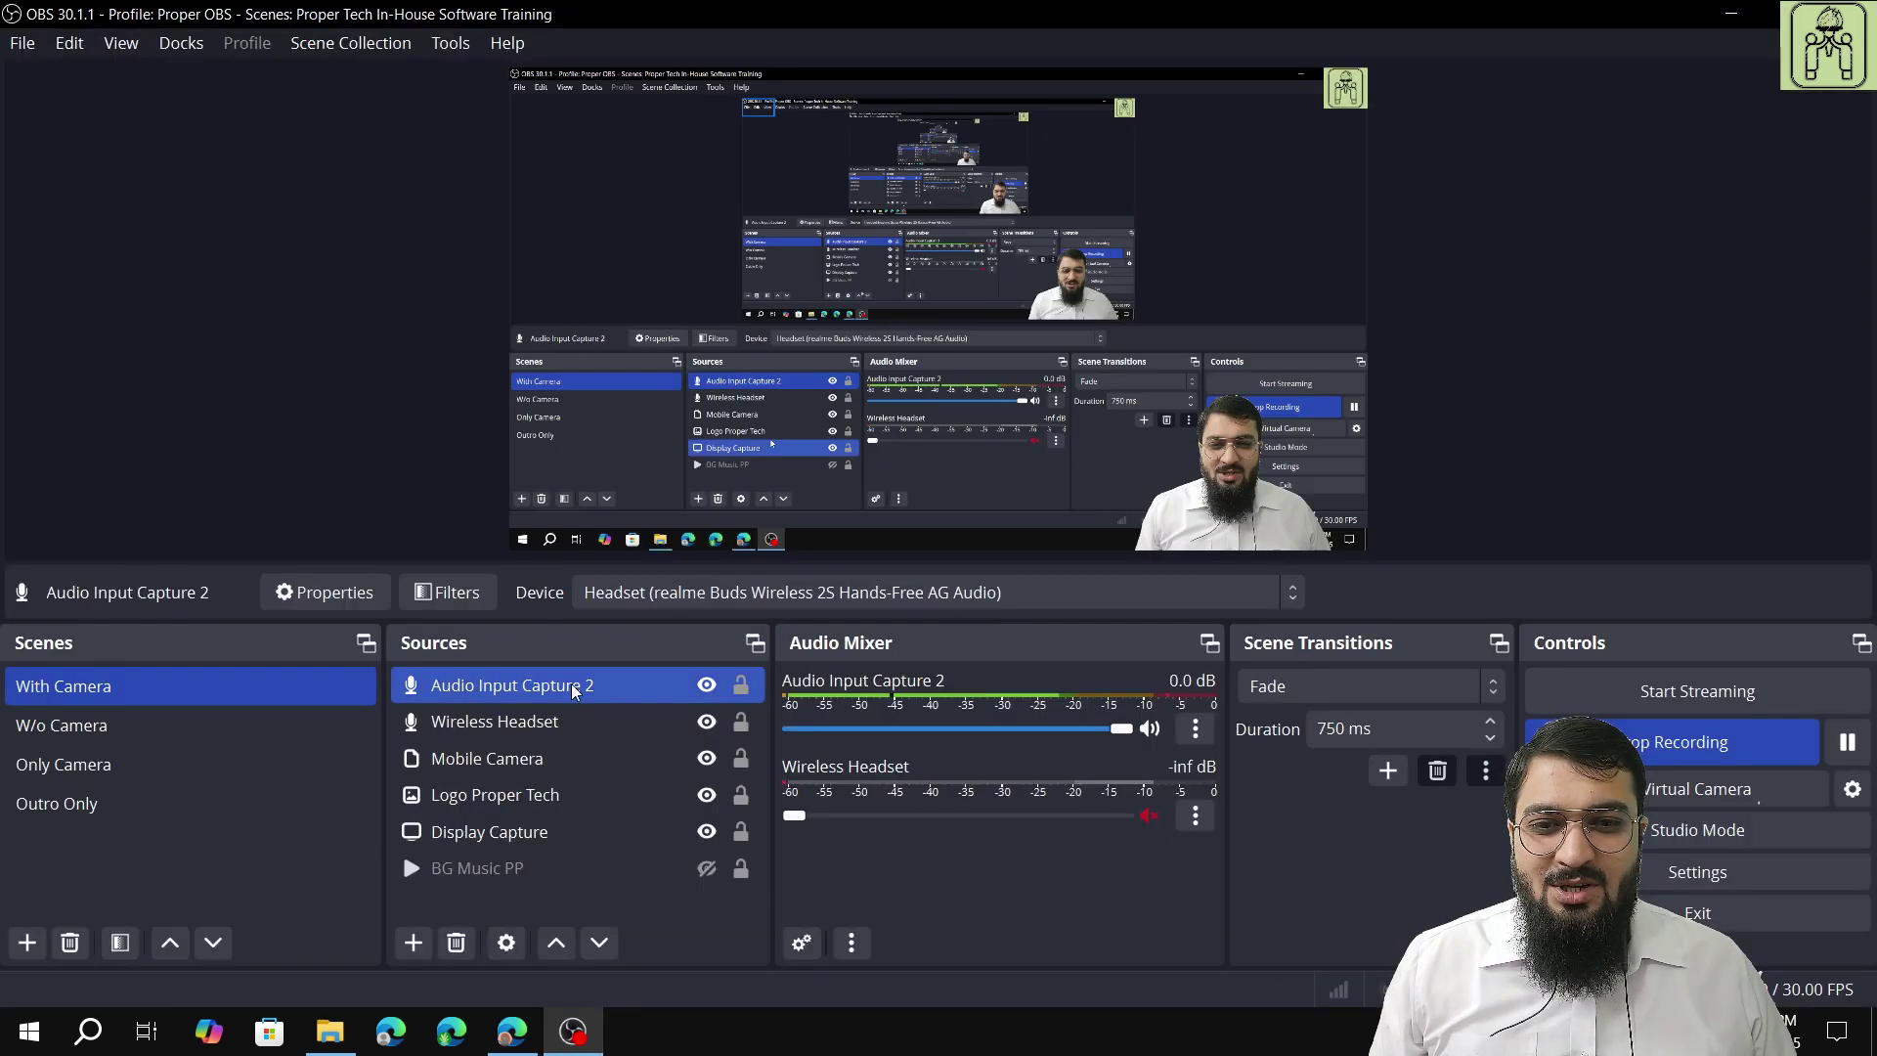
# Open the ReaEQ interface of the VST 2.x Plug-in filter on Audio Input Capture 2.
pyautogui.click(445, 592)
pyautogui.click(502, 347)
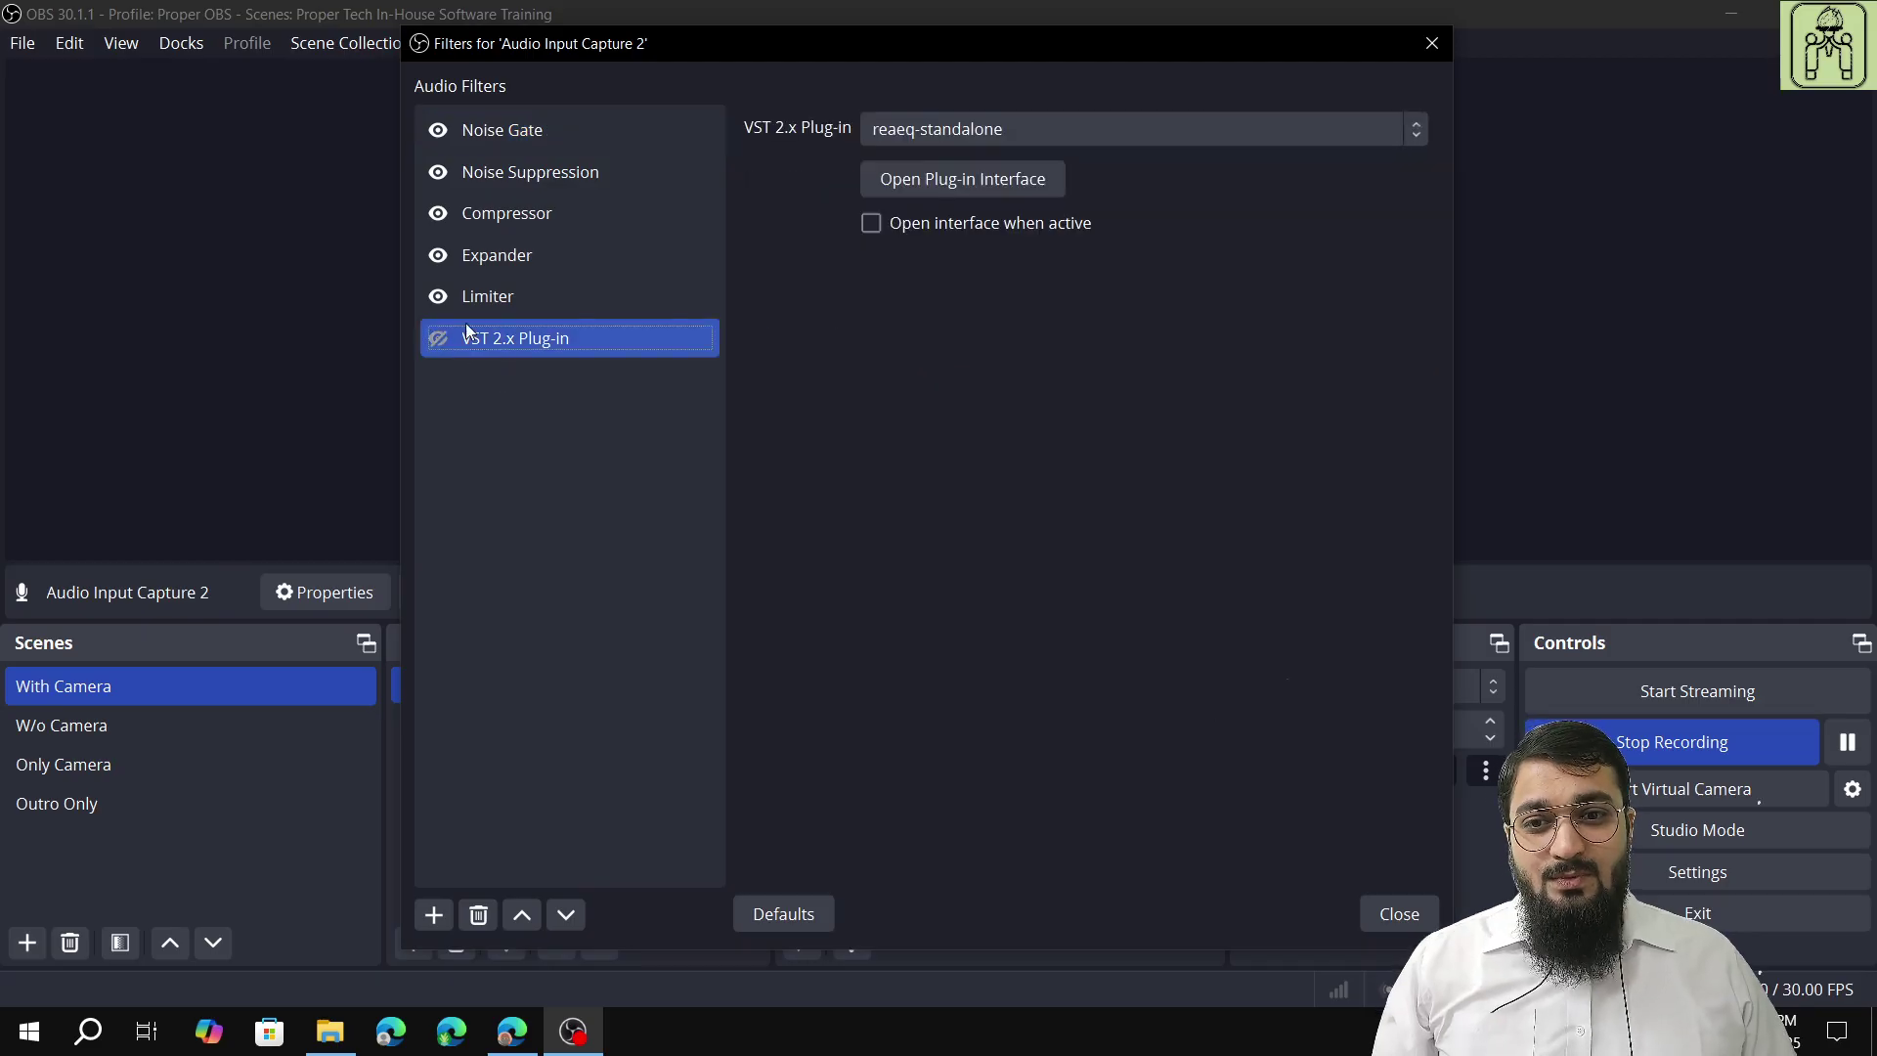
pyautogui.click(959, 185)
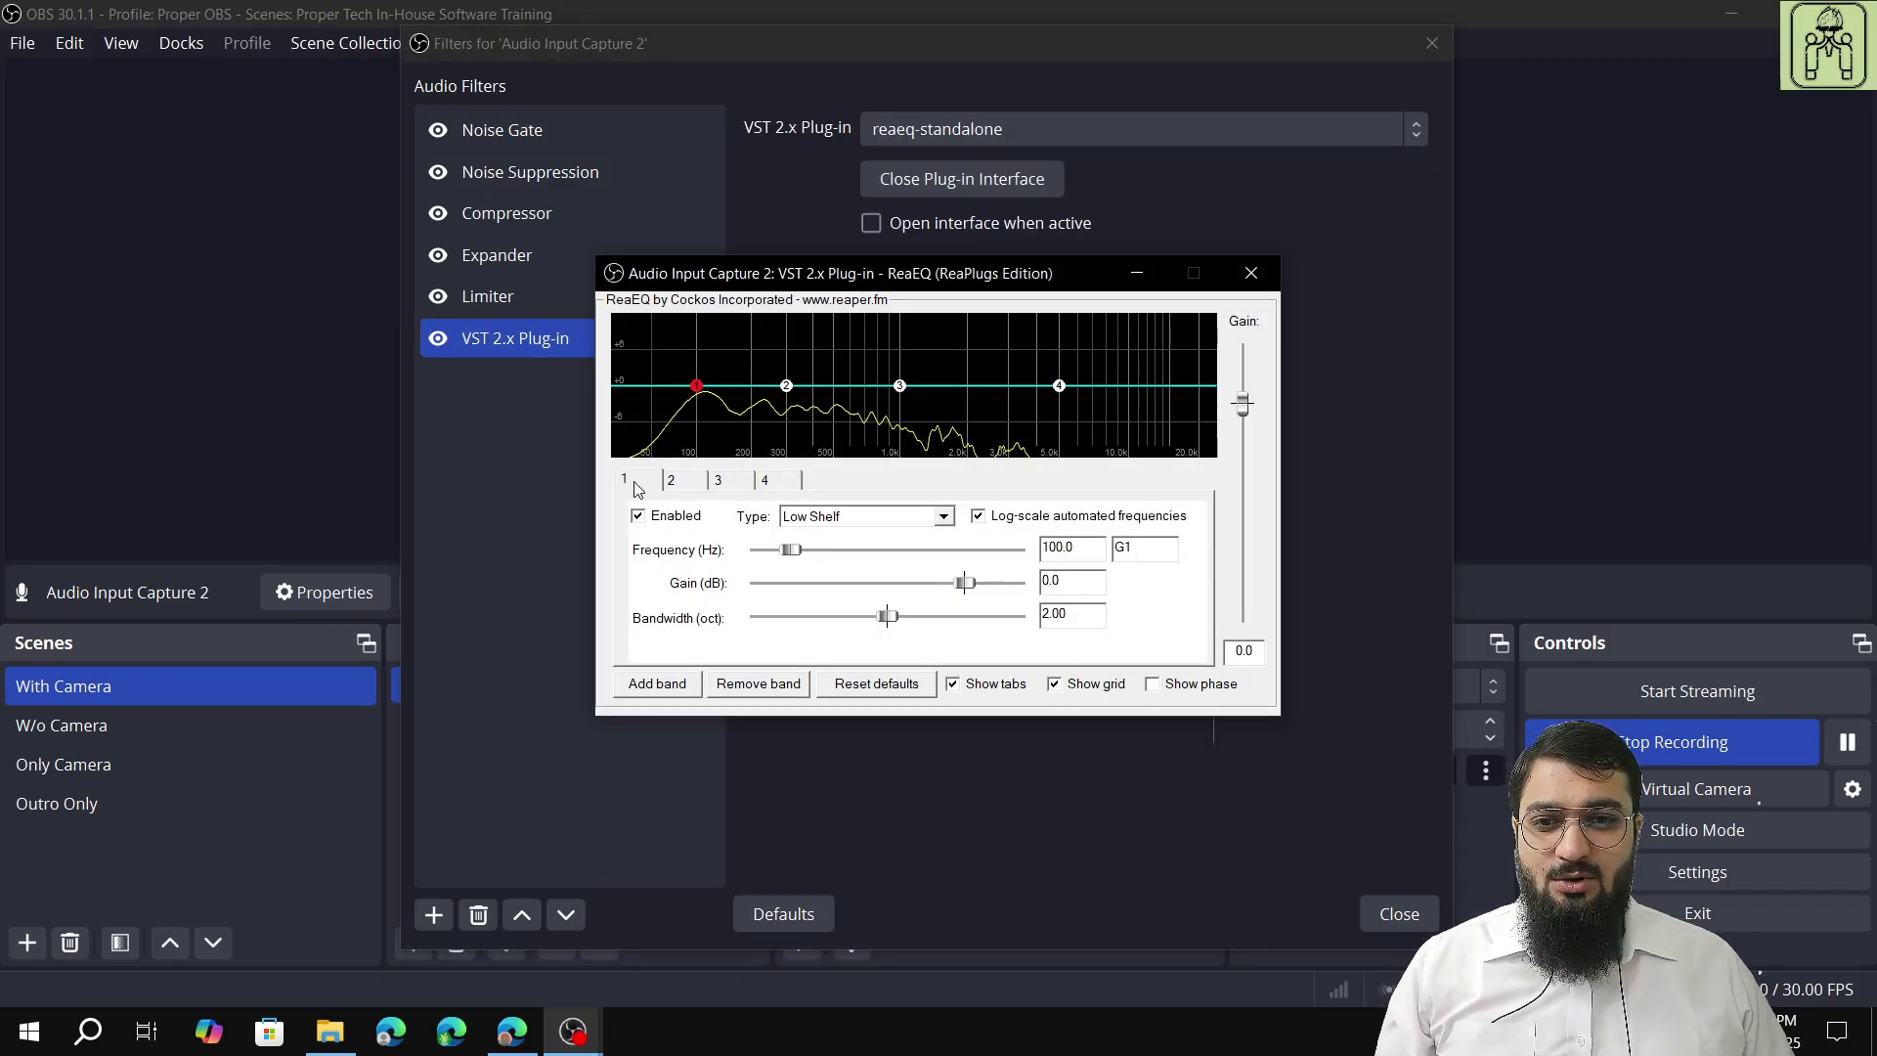
# Keep ReaEQ band 1 as a Low Shelf, checking it against ChatGPT's suggested values.
pyautogui.click(534, 1042)
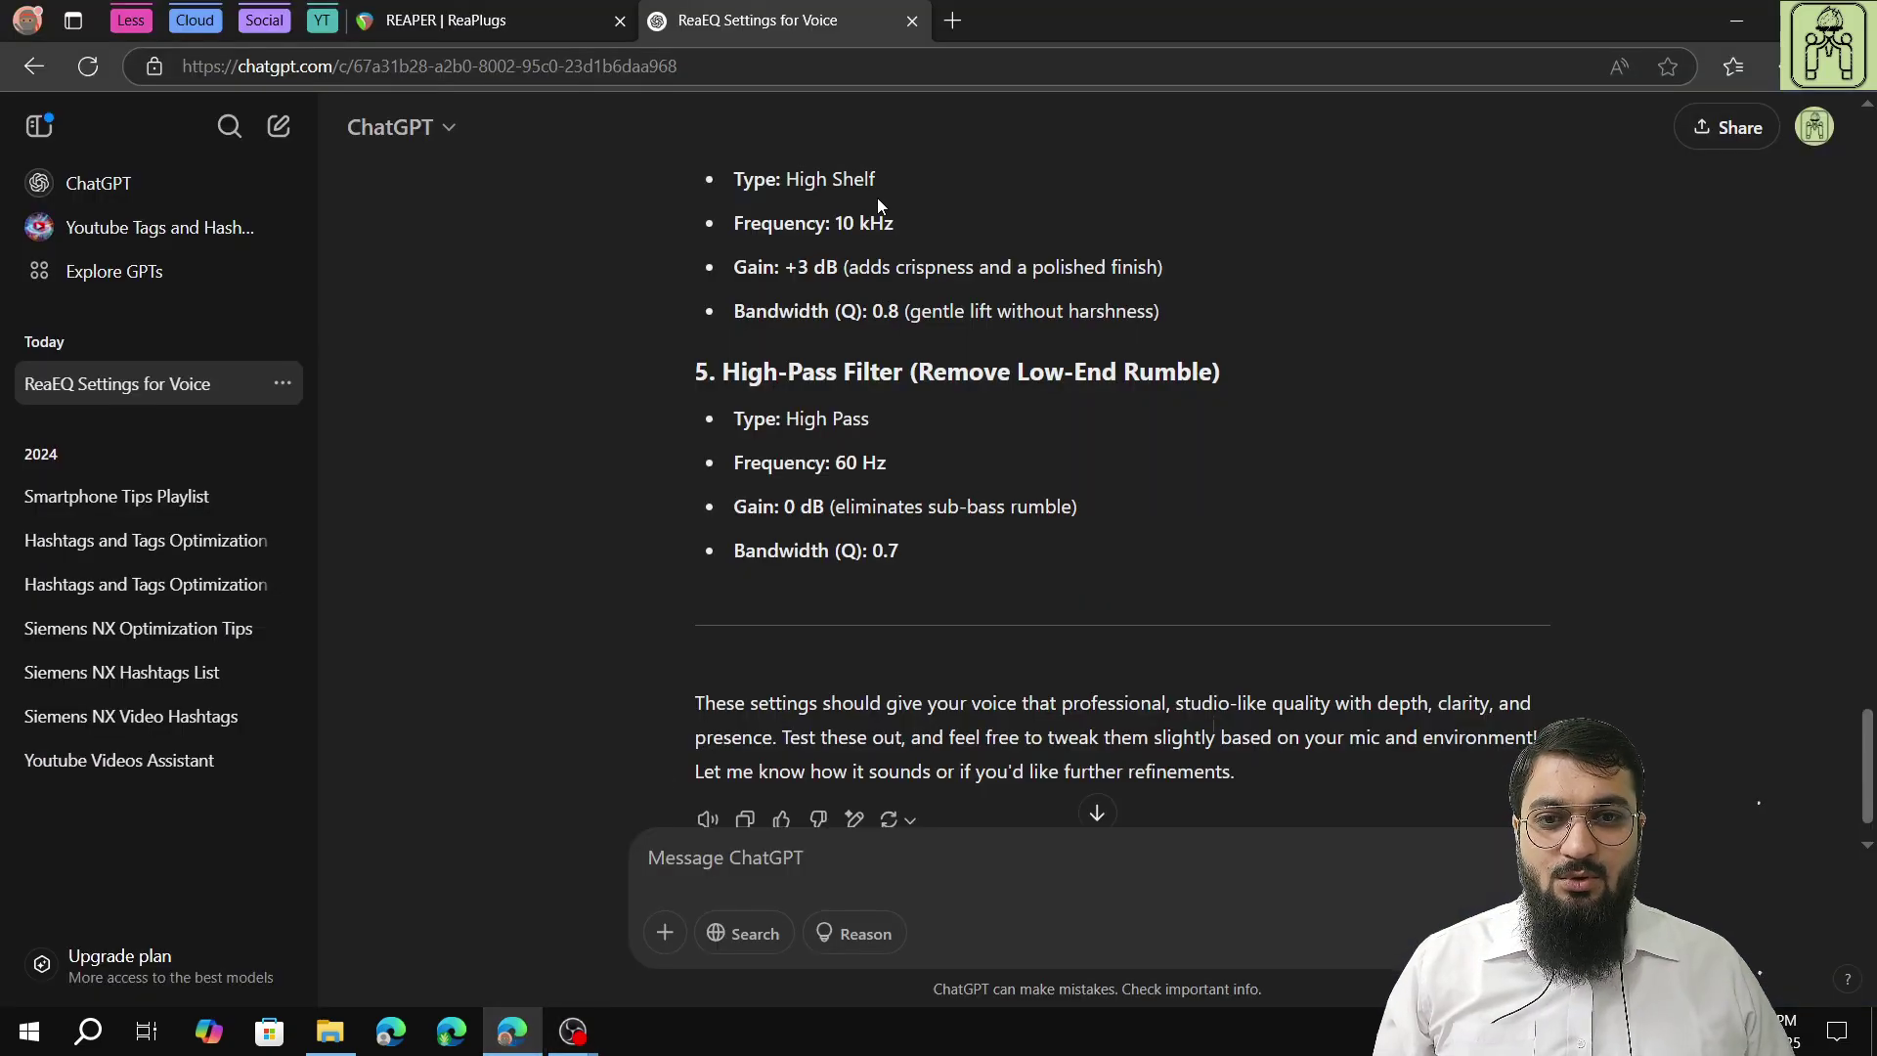
pyautogui.scroll(8, 878, 196)
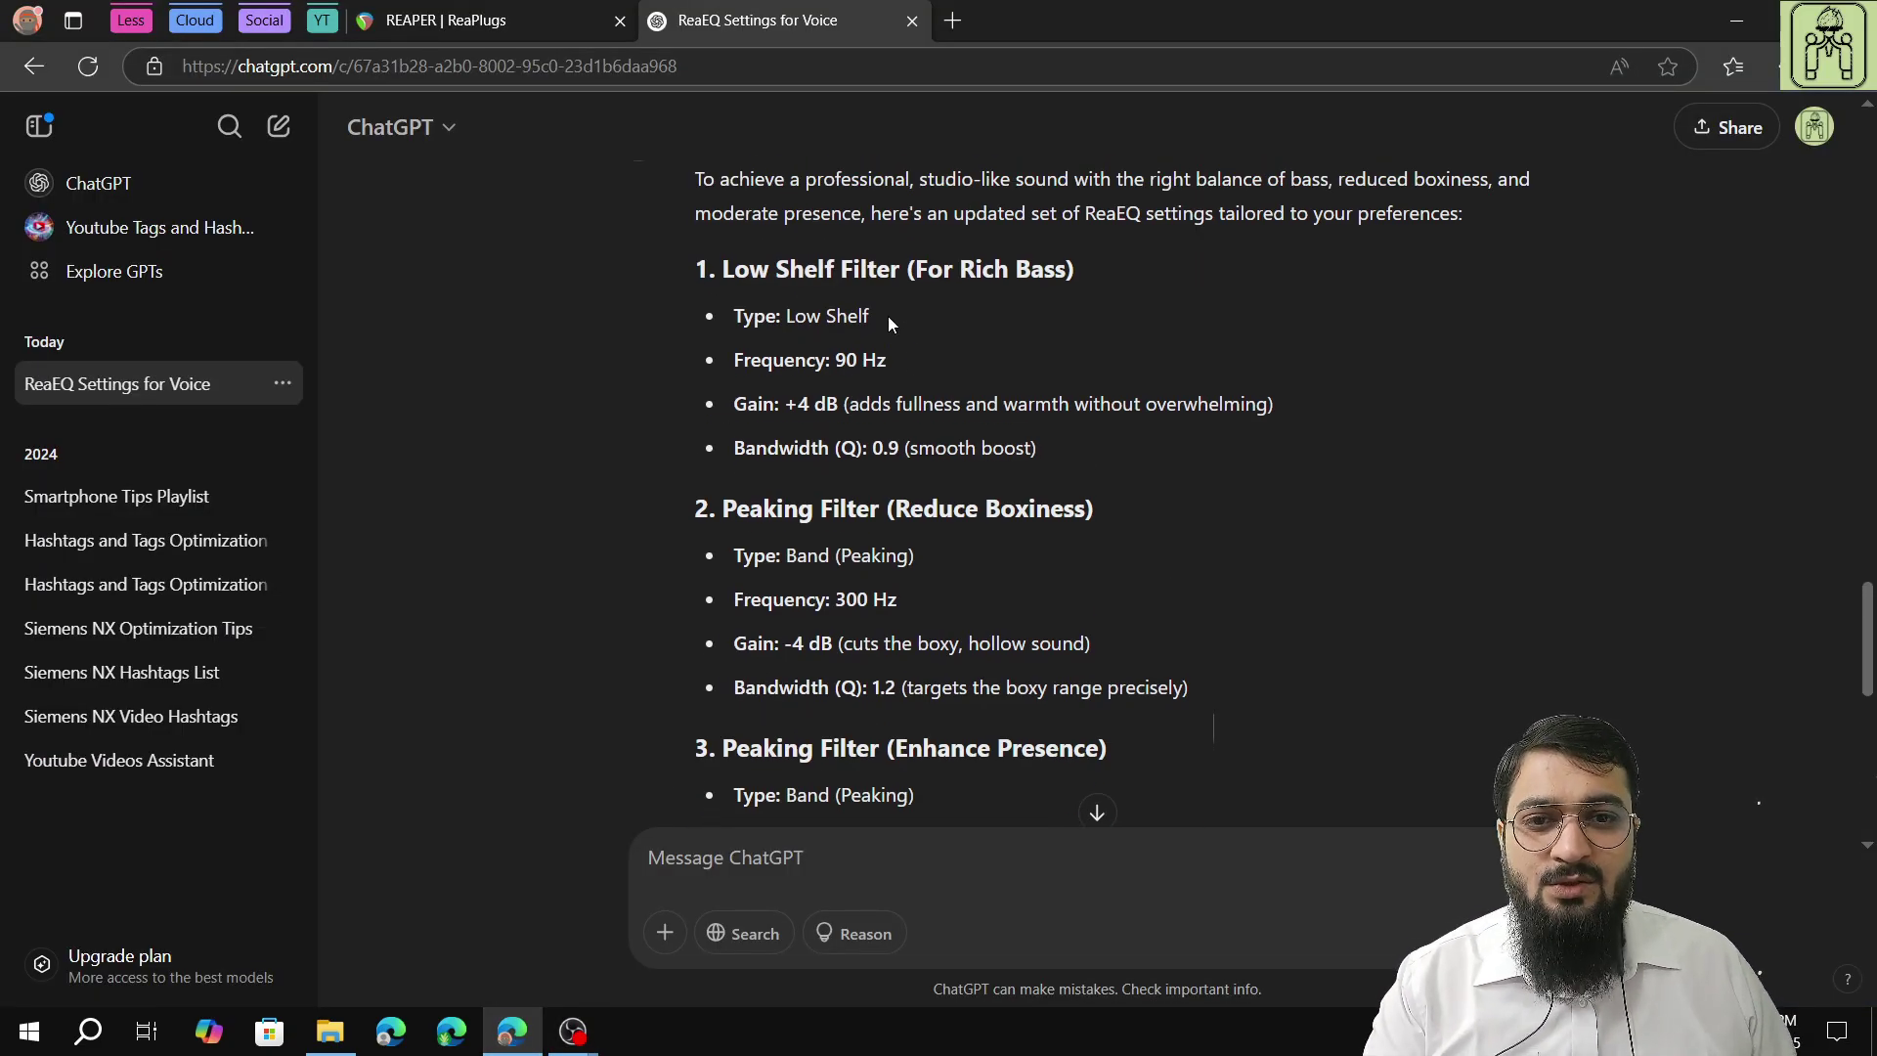
pyautogui.hotkey('alt', 'Tab')
pyautogui.click(944, 517)
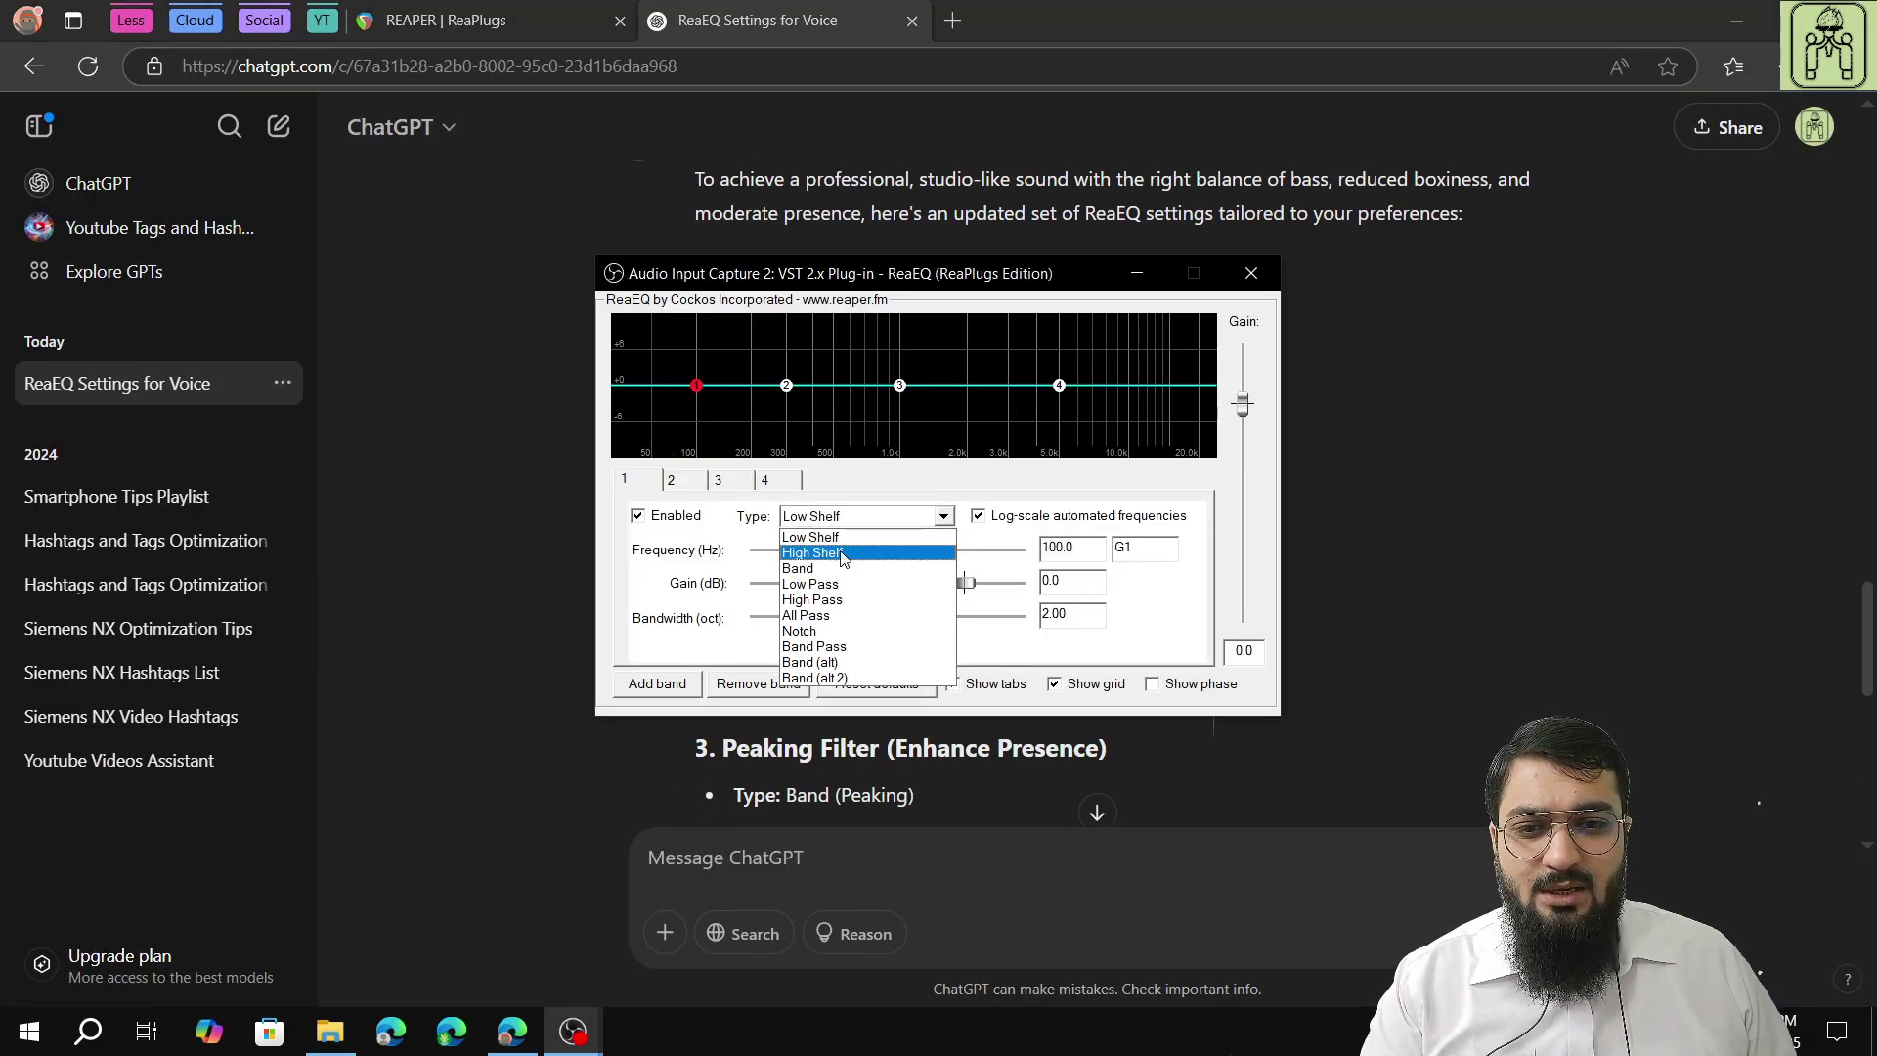
pyautogui.click(831, 535)
pyautogui.hotkey('alt', 'Tab')
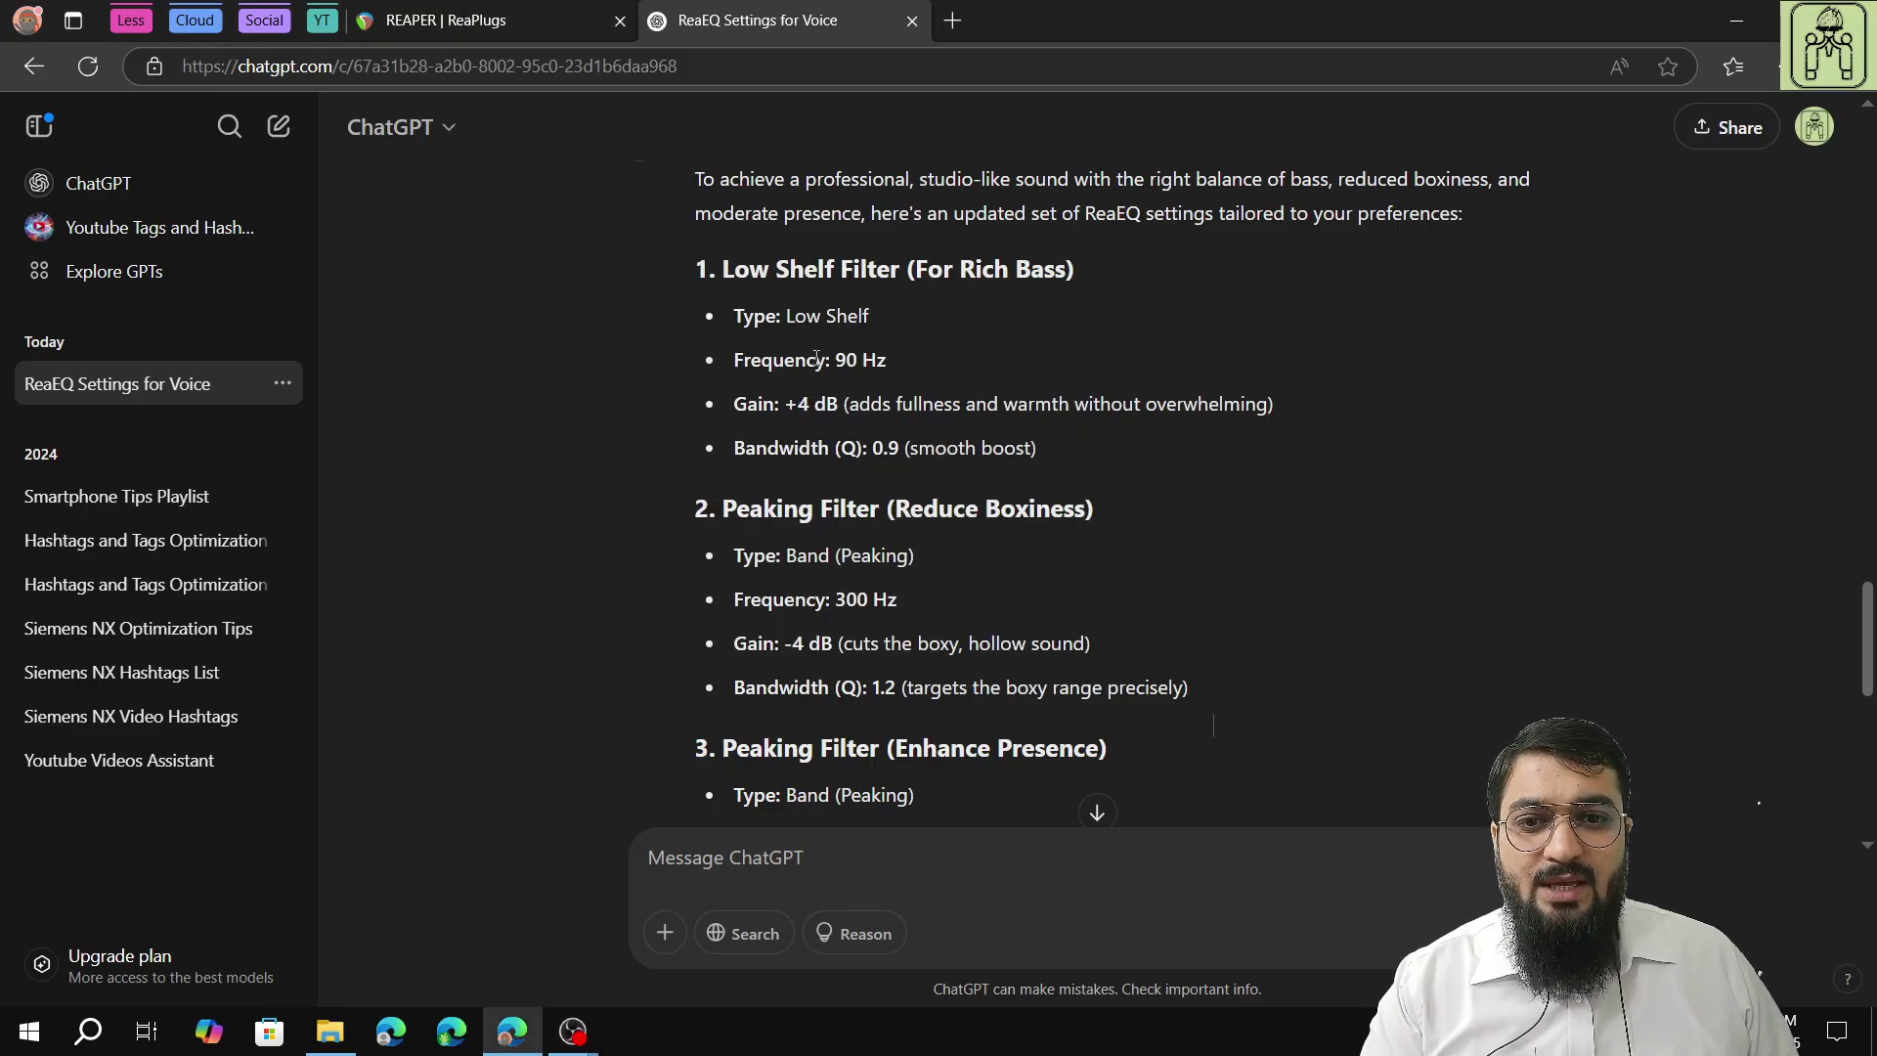
pyautogui.hotkey('alt', 'Tab')
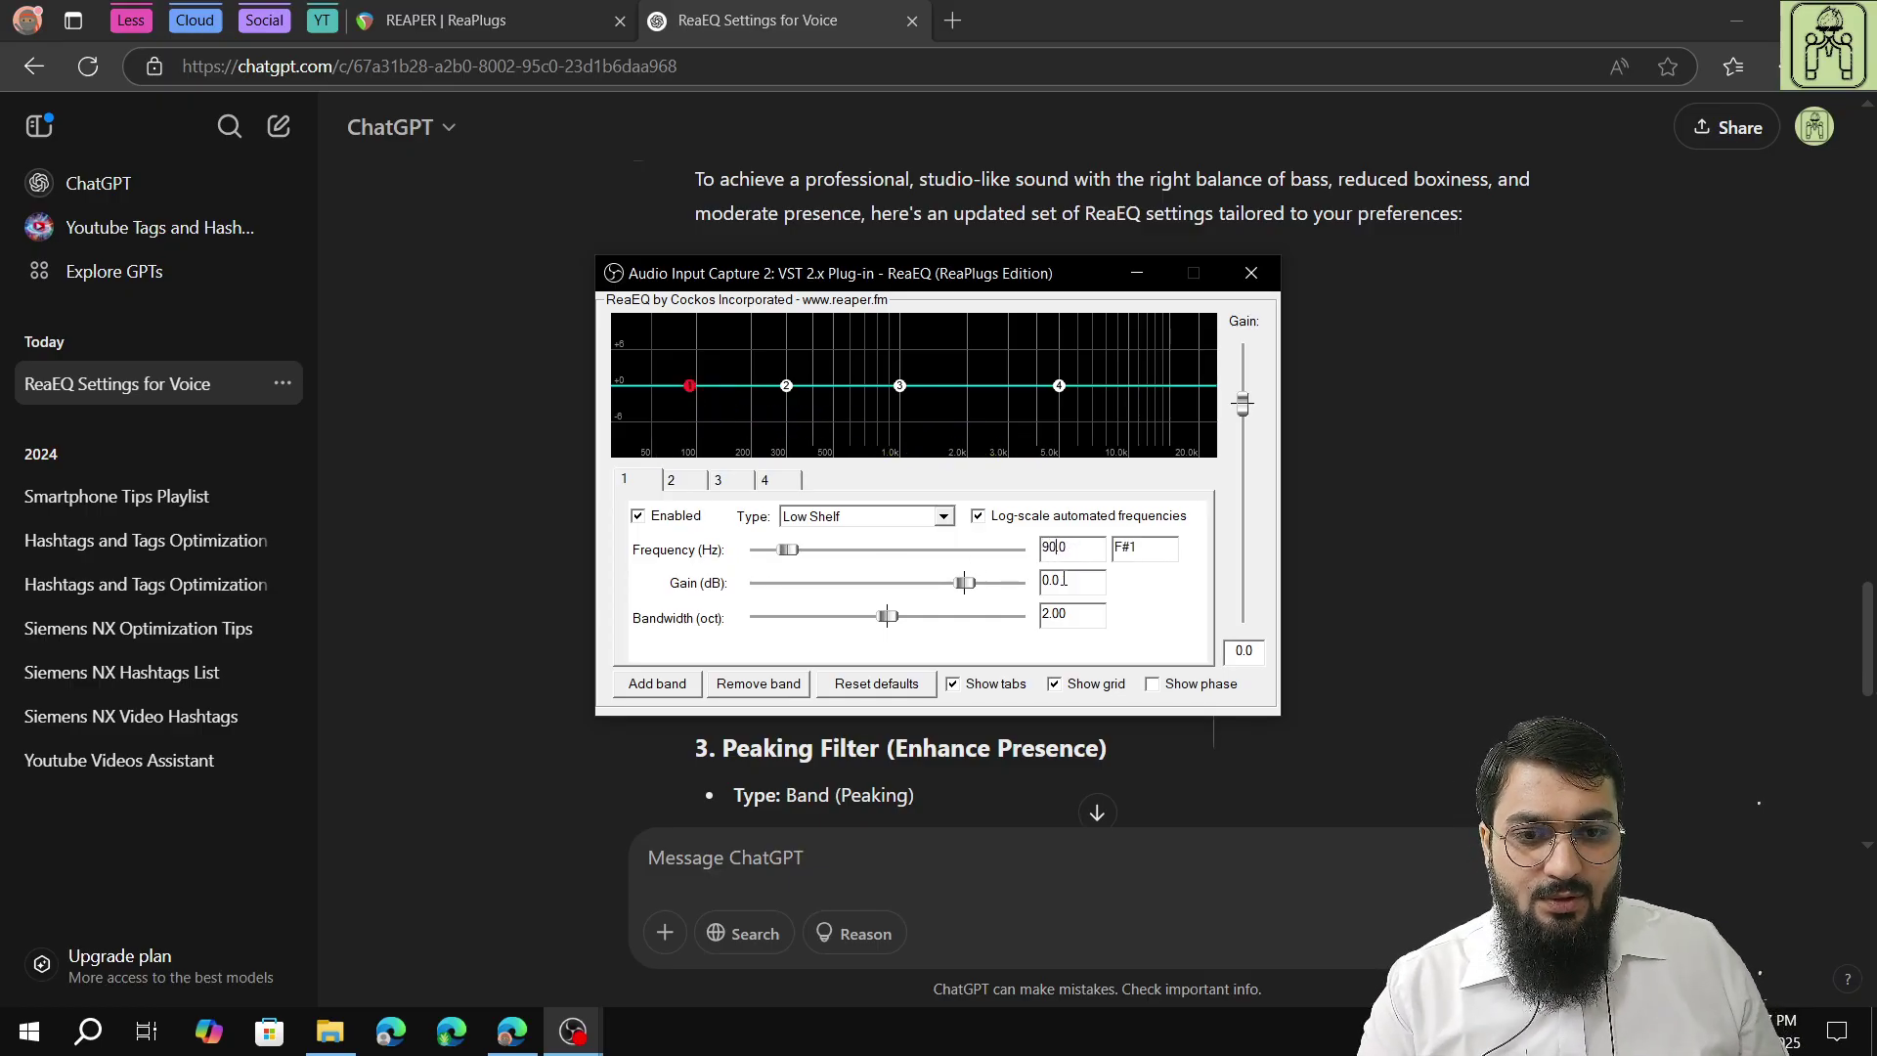
pyautogui.hotkey('alt', 'Tab')
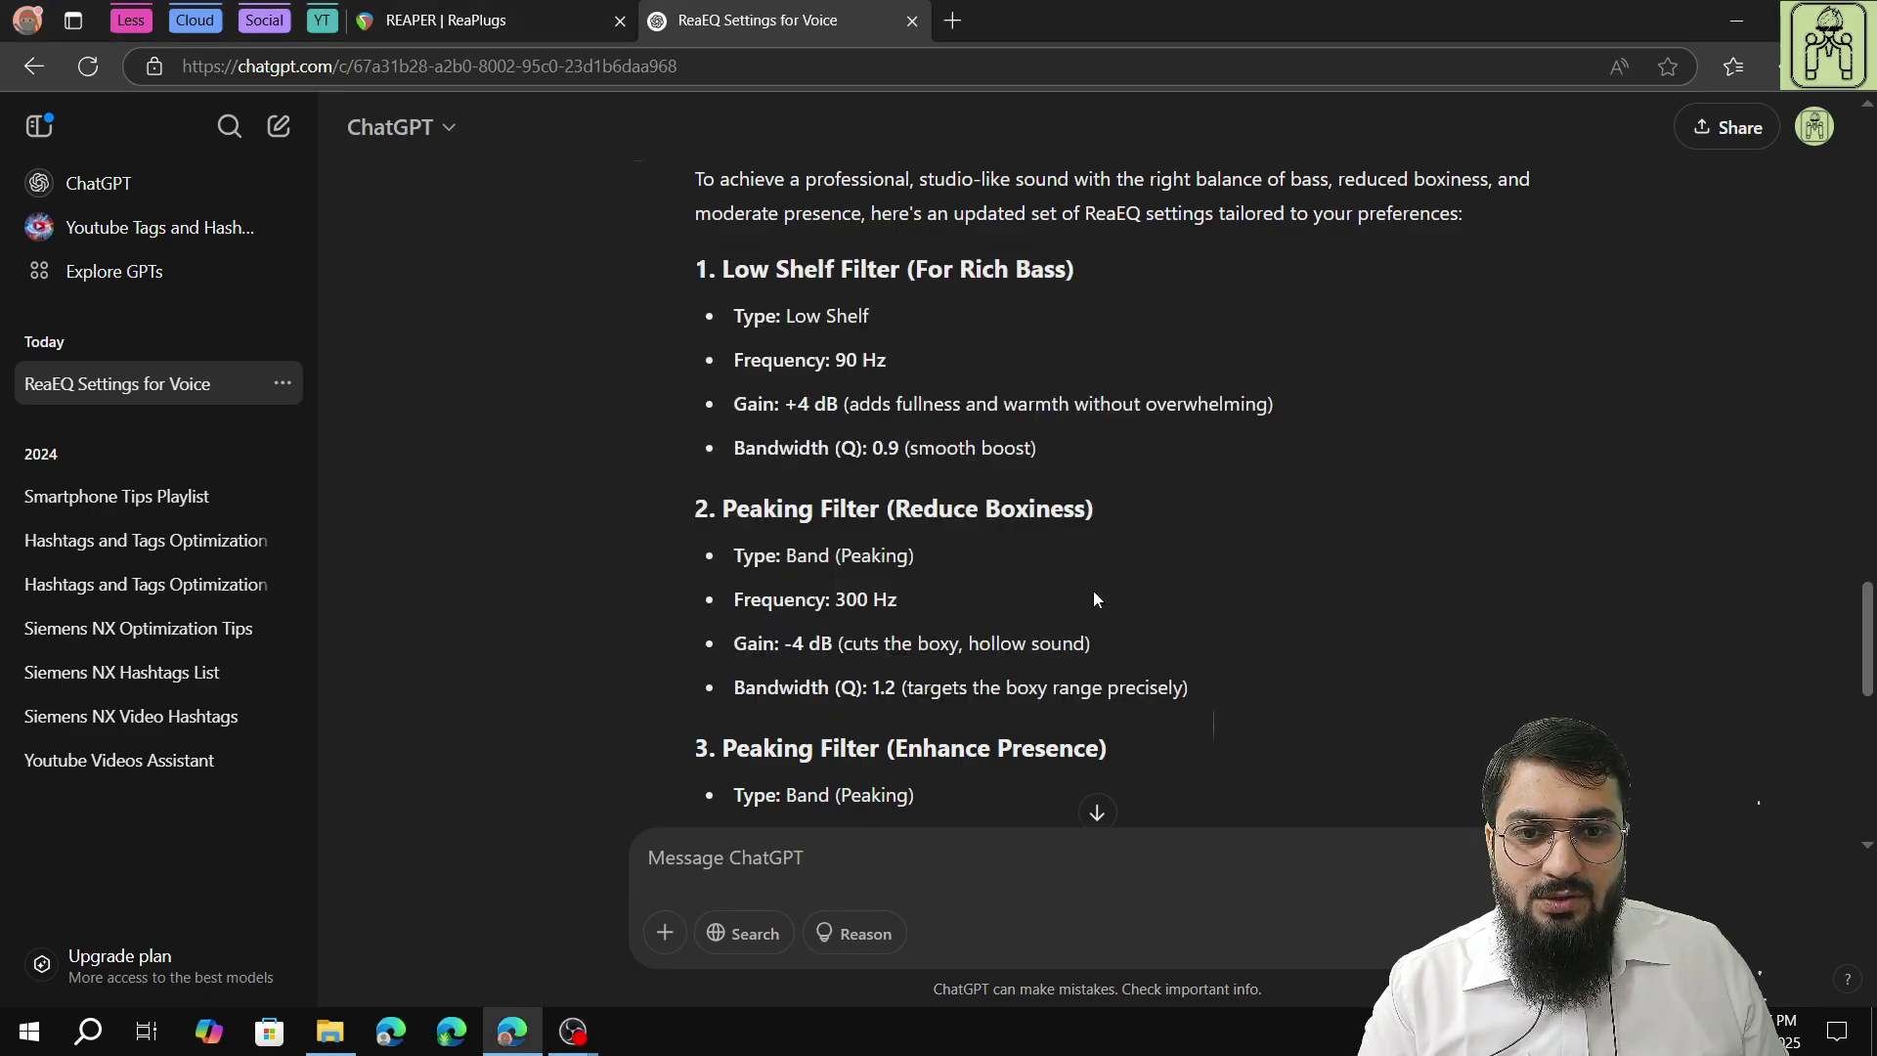
pyautogui.hotkey('alt', 'Tab')
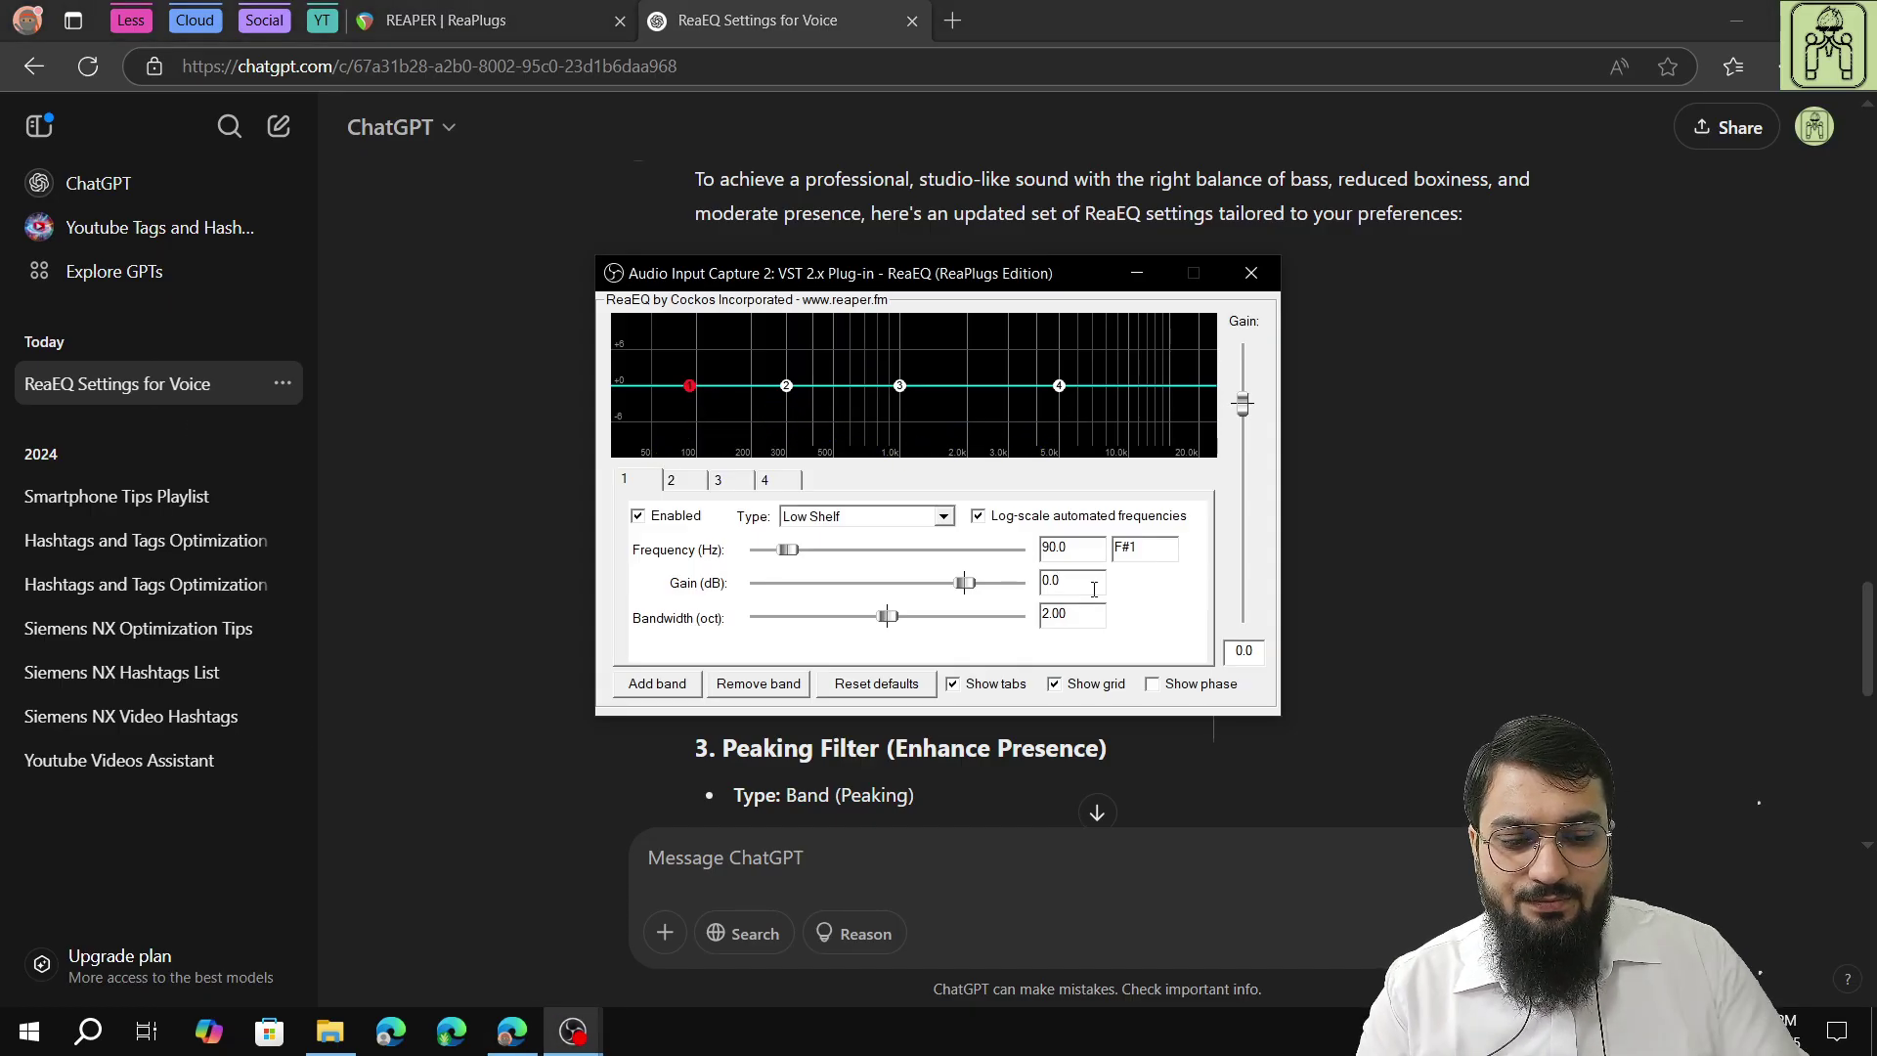
# Set band 1 to +4 dB gain and 0.9 bandwidth, rechecking the suggestions in ChatGPT.
pyautogui.write('4')
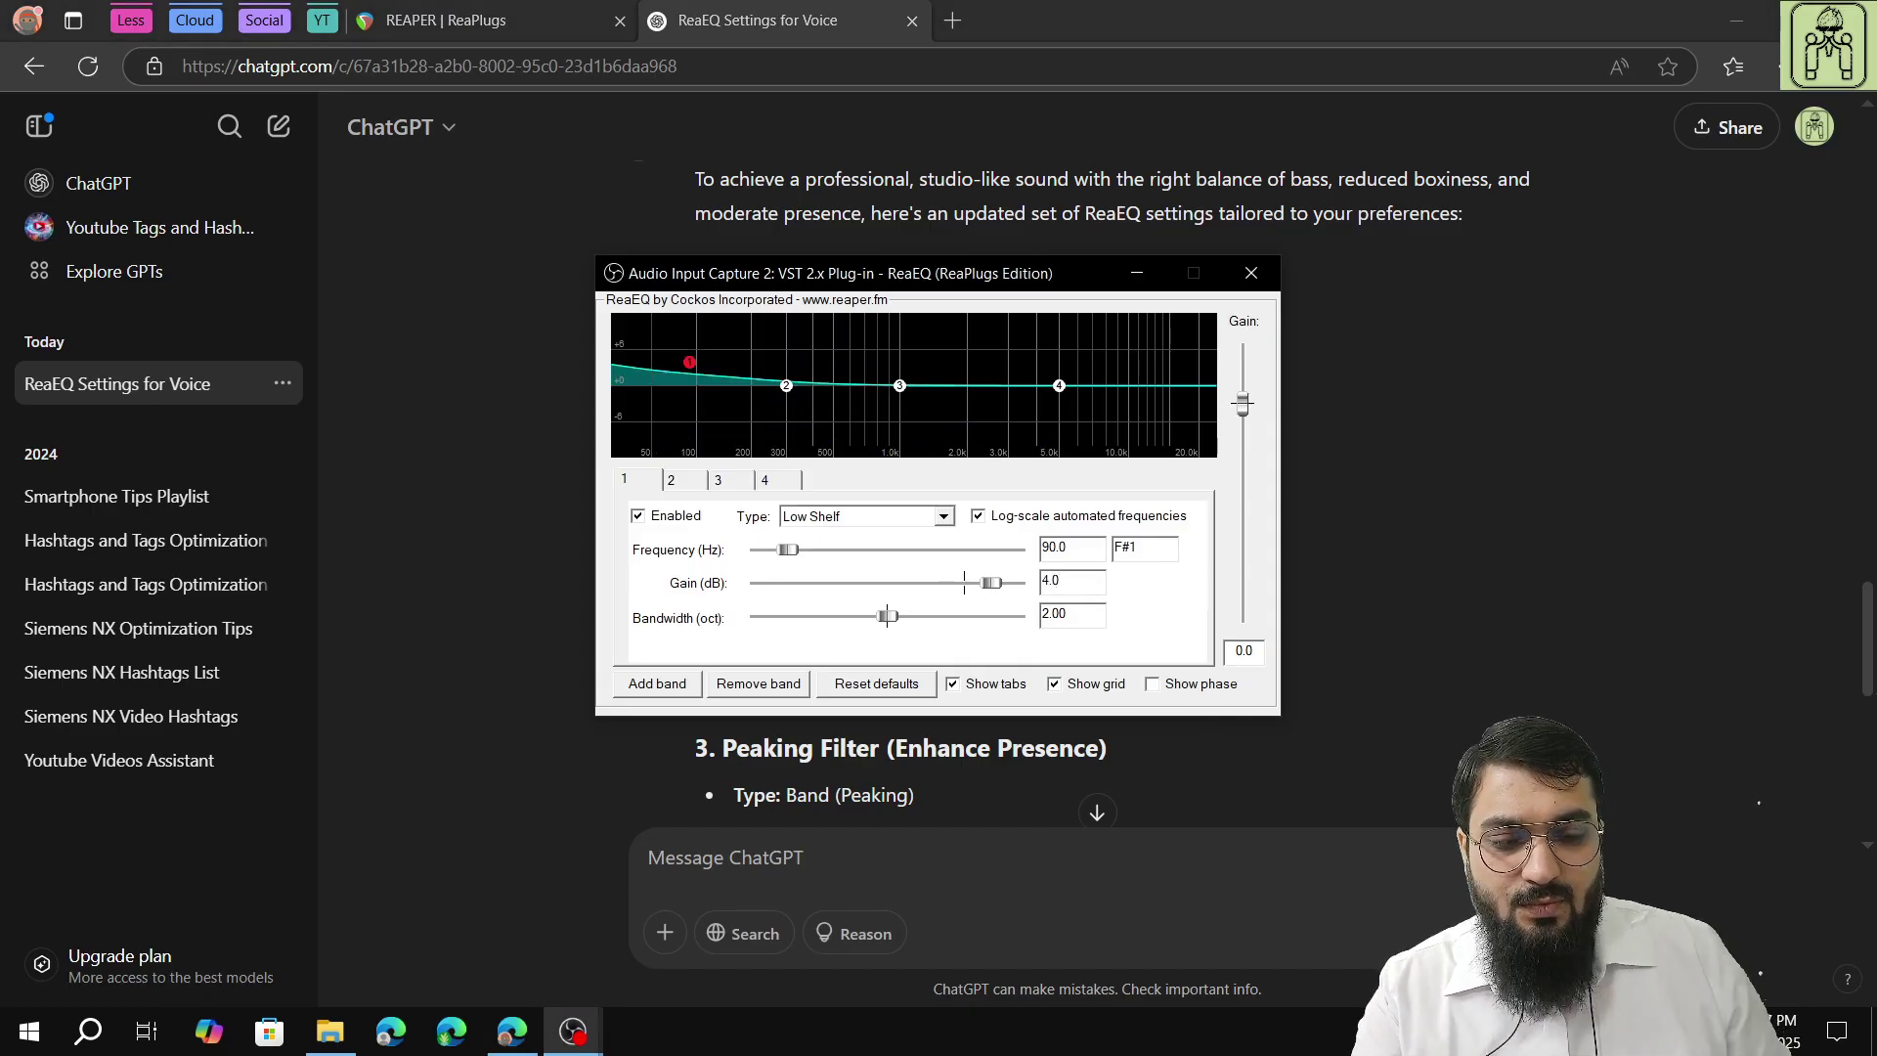
pyautogui.hotkey('alt', 'Tab')
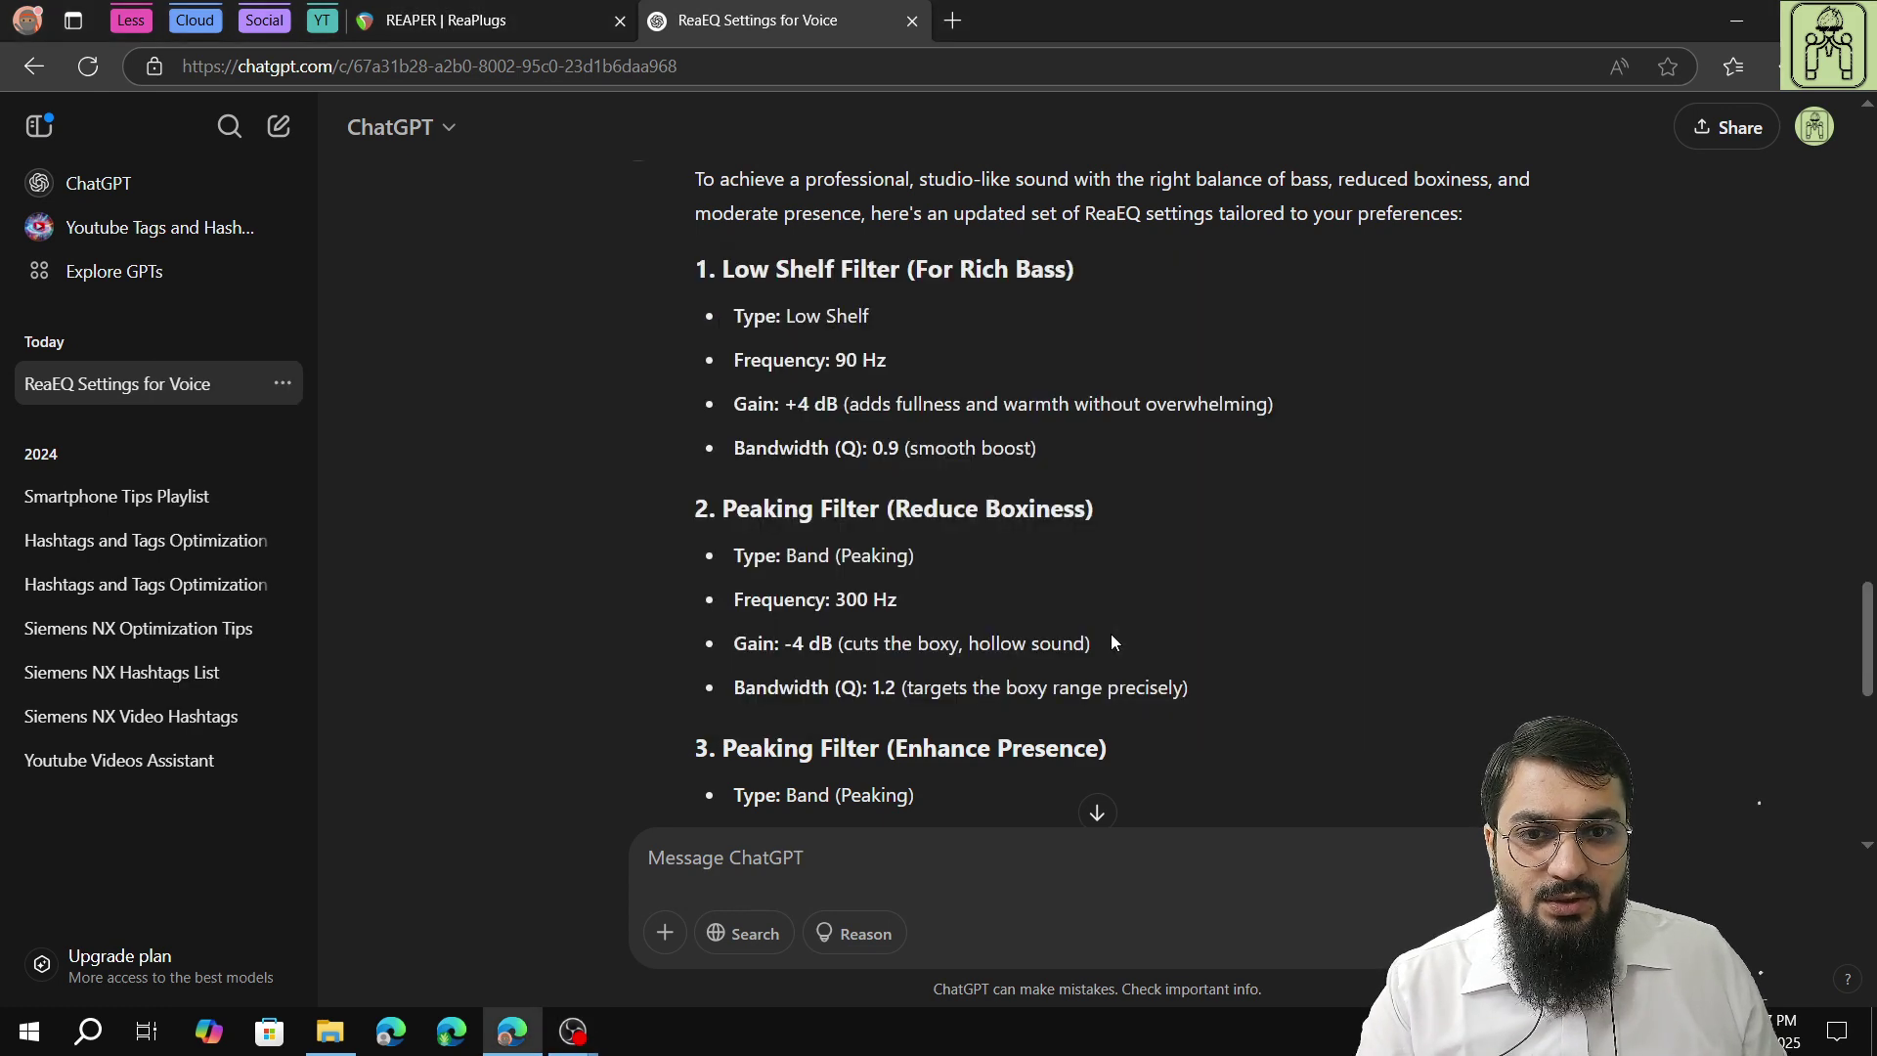
pyautogui.hotkey('alt', 'Tab')
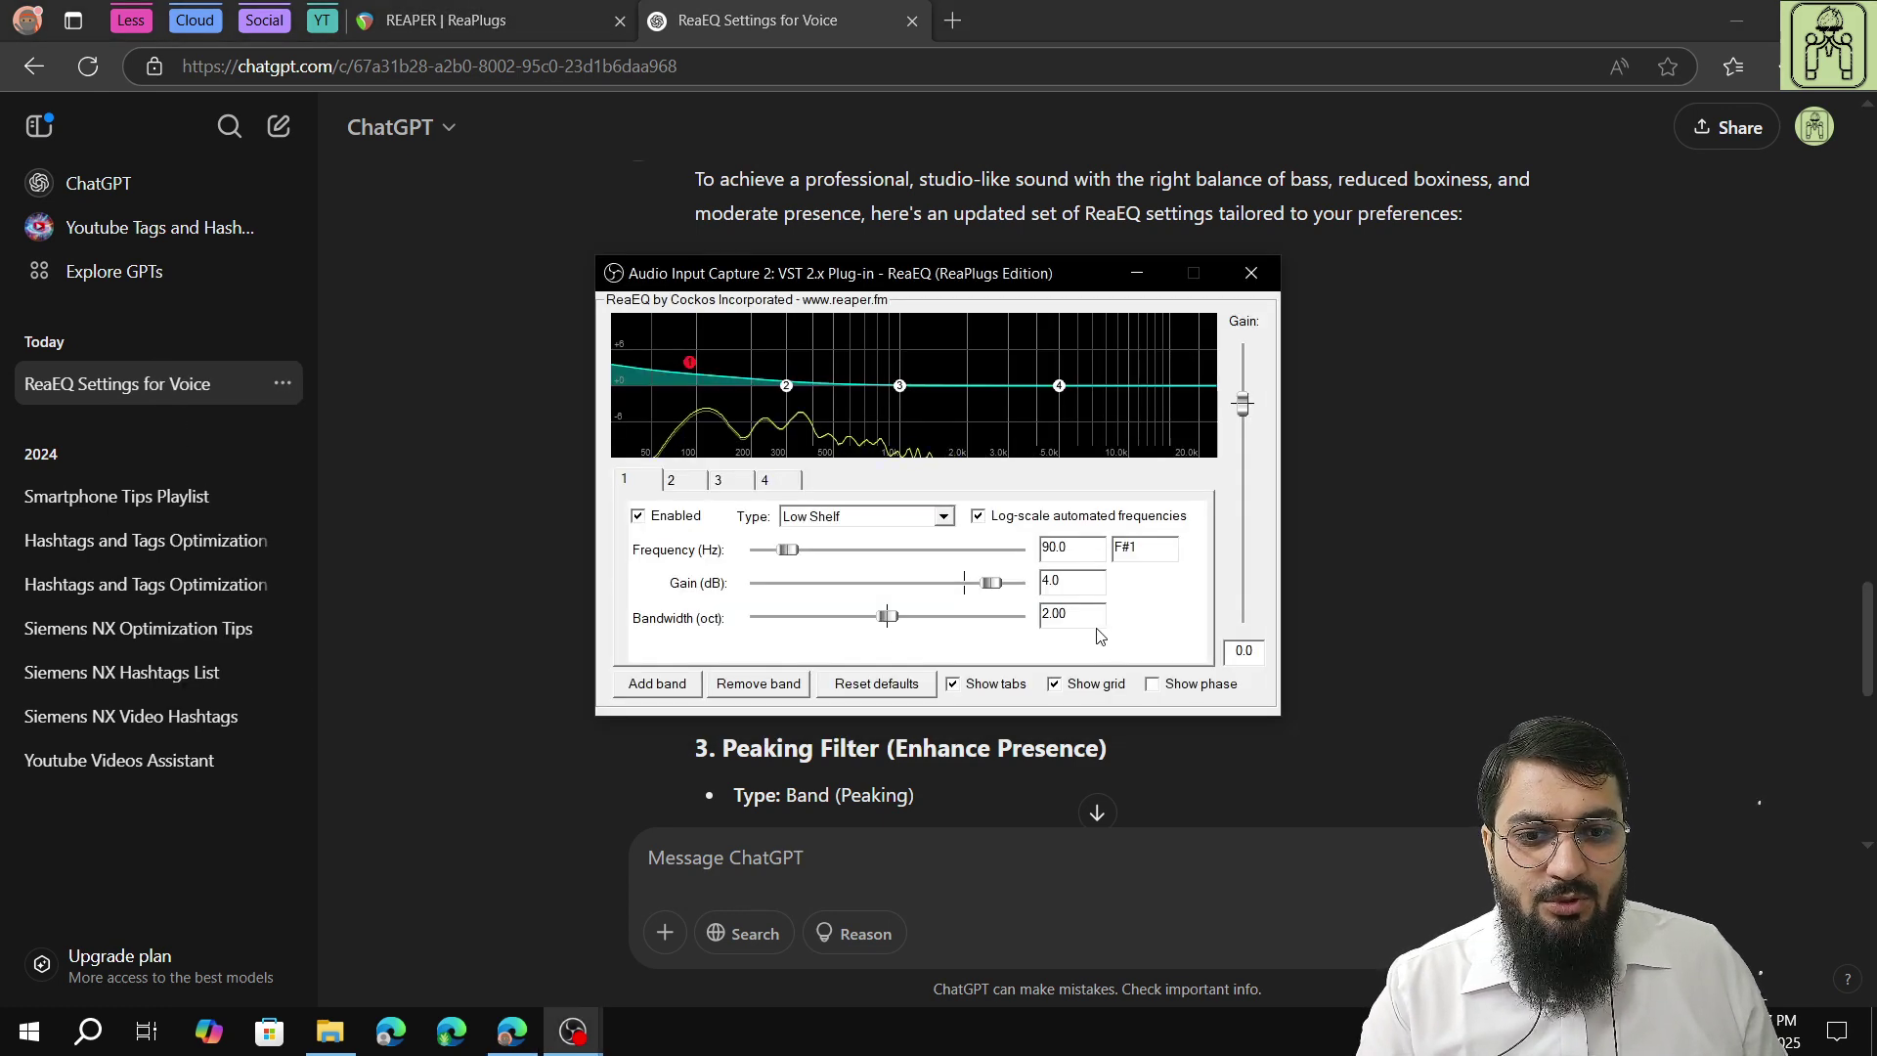
pyautogui.press('BackSpace')
pyautogui.press('BackSpace')
pyautogui.press('BackSpace')
pyautogui.write('0')
pyautogui.hotkey('alt', 'Tab')
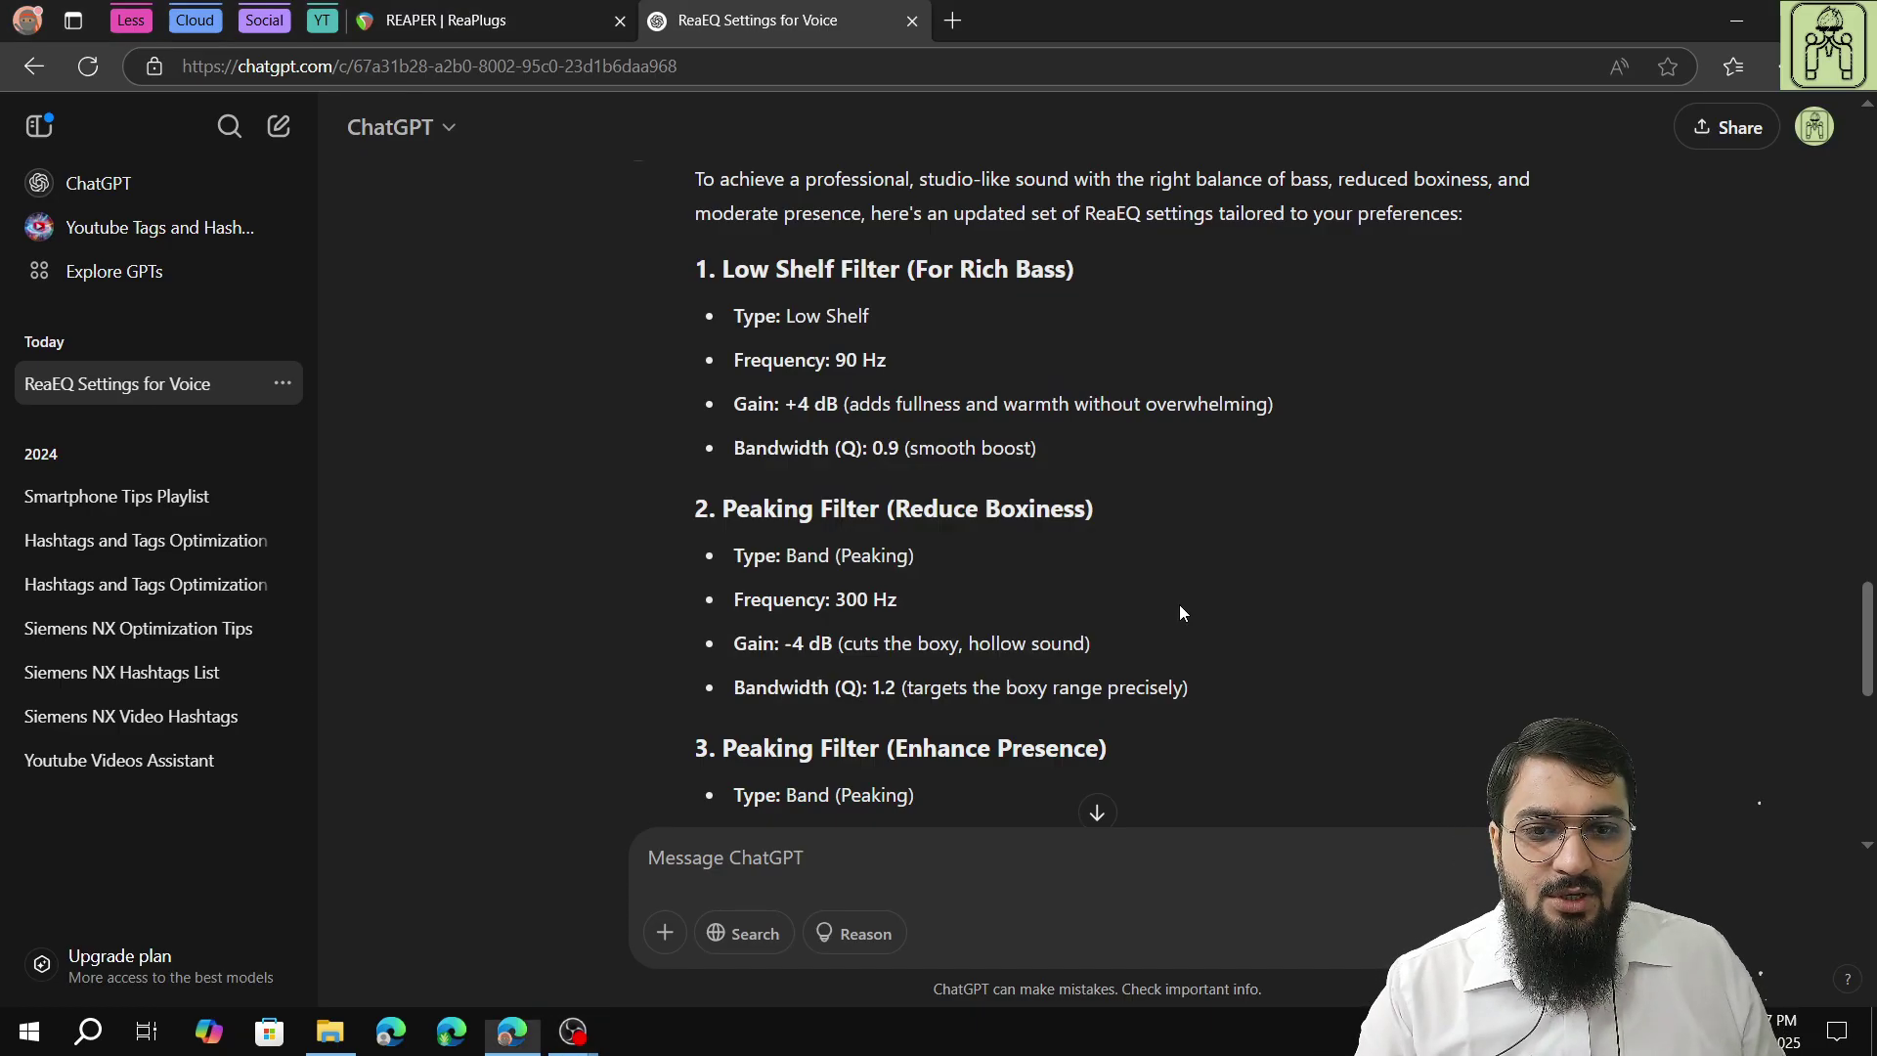
pyautogui.hotkey('alt', 'Tab')
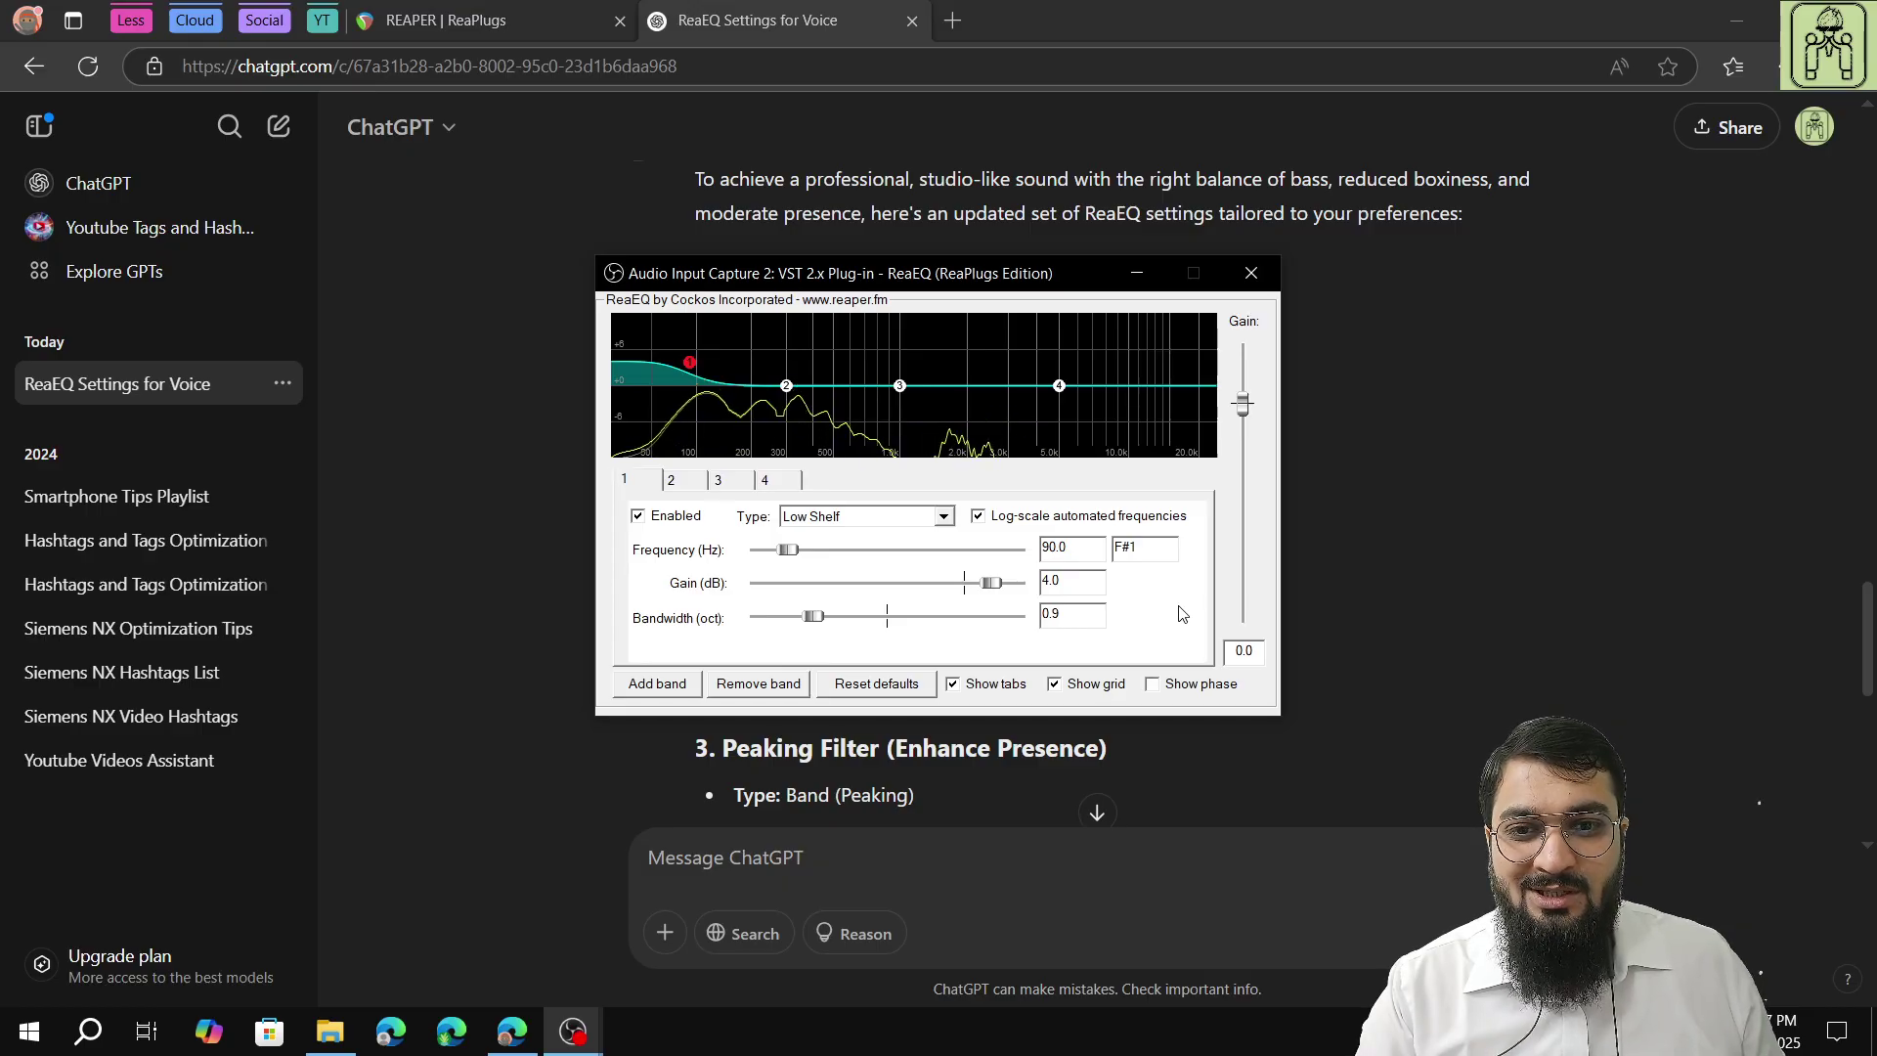
pyautogui.hotkey('alt', 'Tab')
pyautogui.scroll(-10, 1104, 606)
pyautogui.scroll(10, 1105, 611)
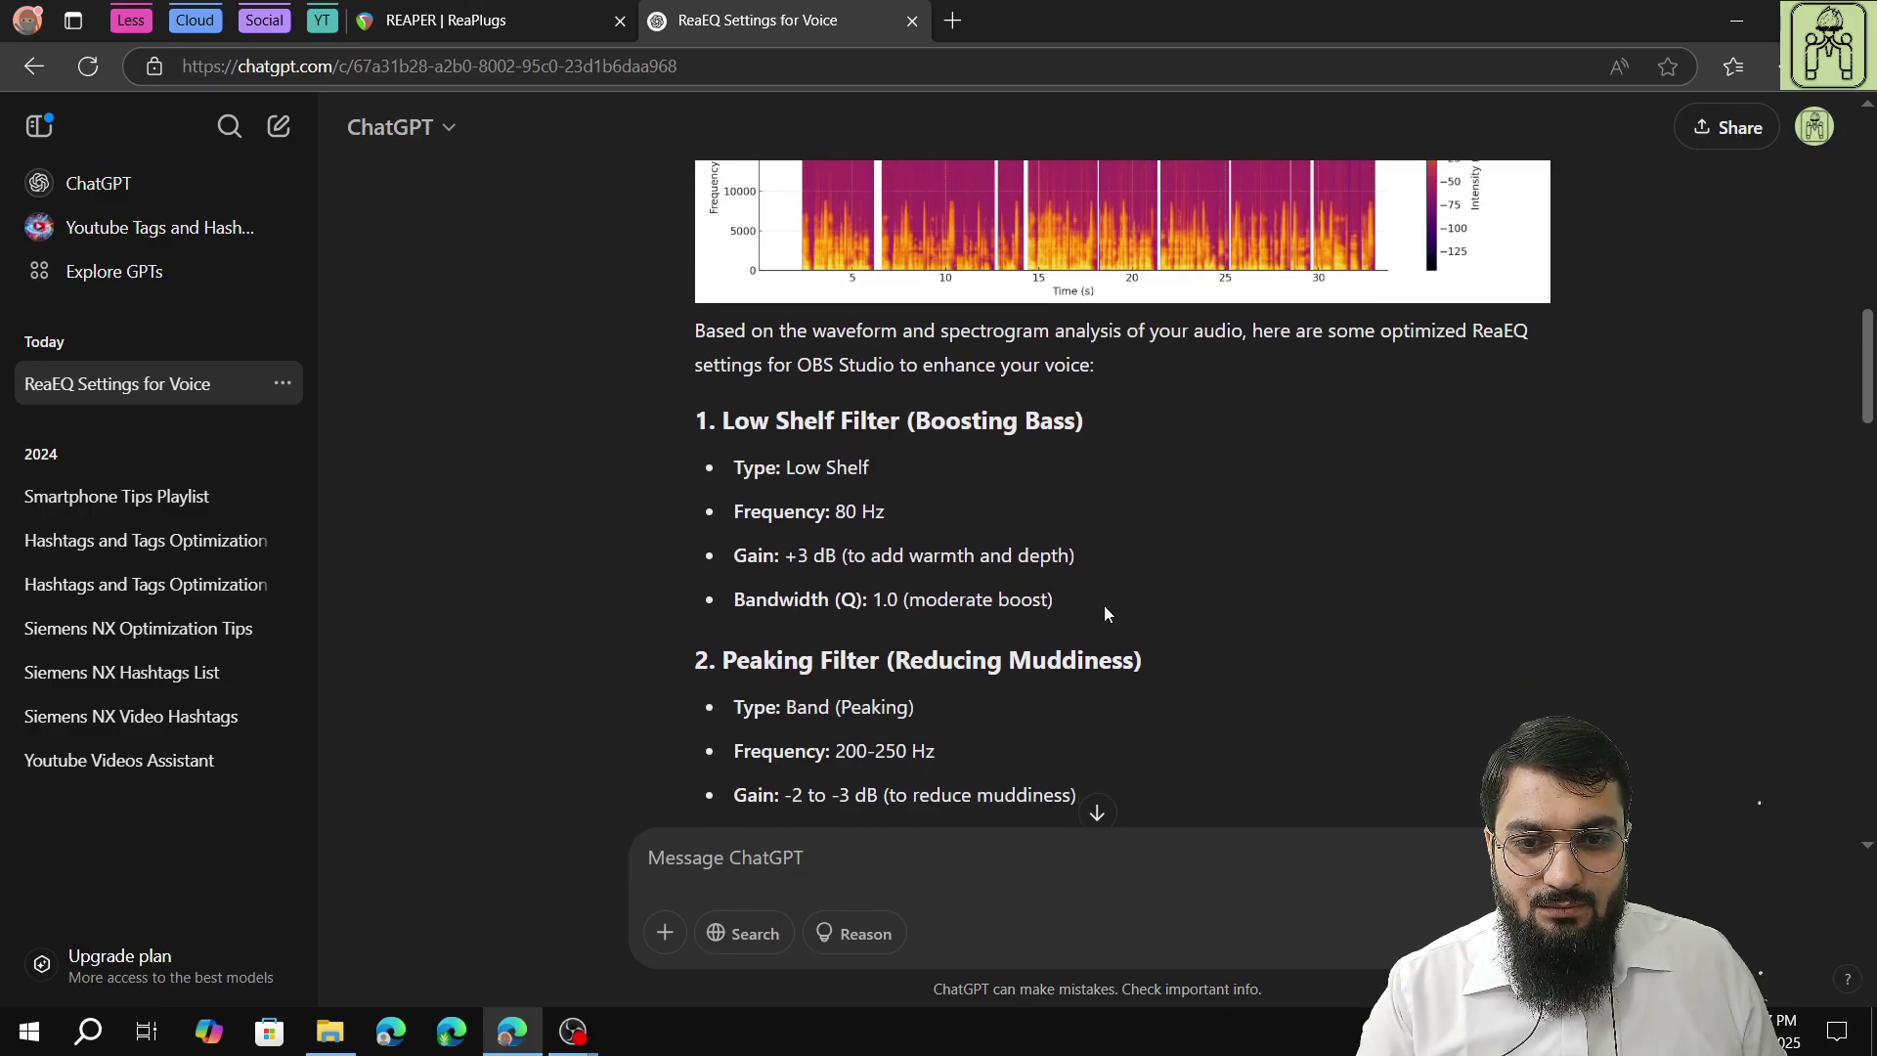
pyautogui.scroll(-5, 1105, 612)
pyautogui.scroll(1, 1104, 612)
pyautogui.scroll(-10, 1105, 612)
pyautogui.scroll(-10, 1104, 613)
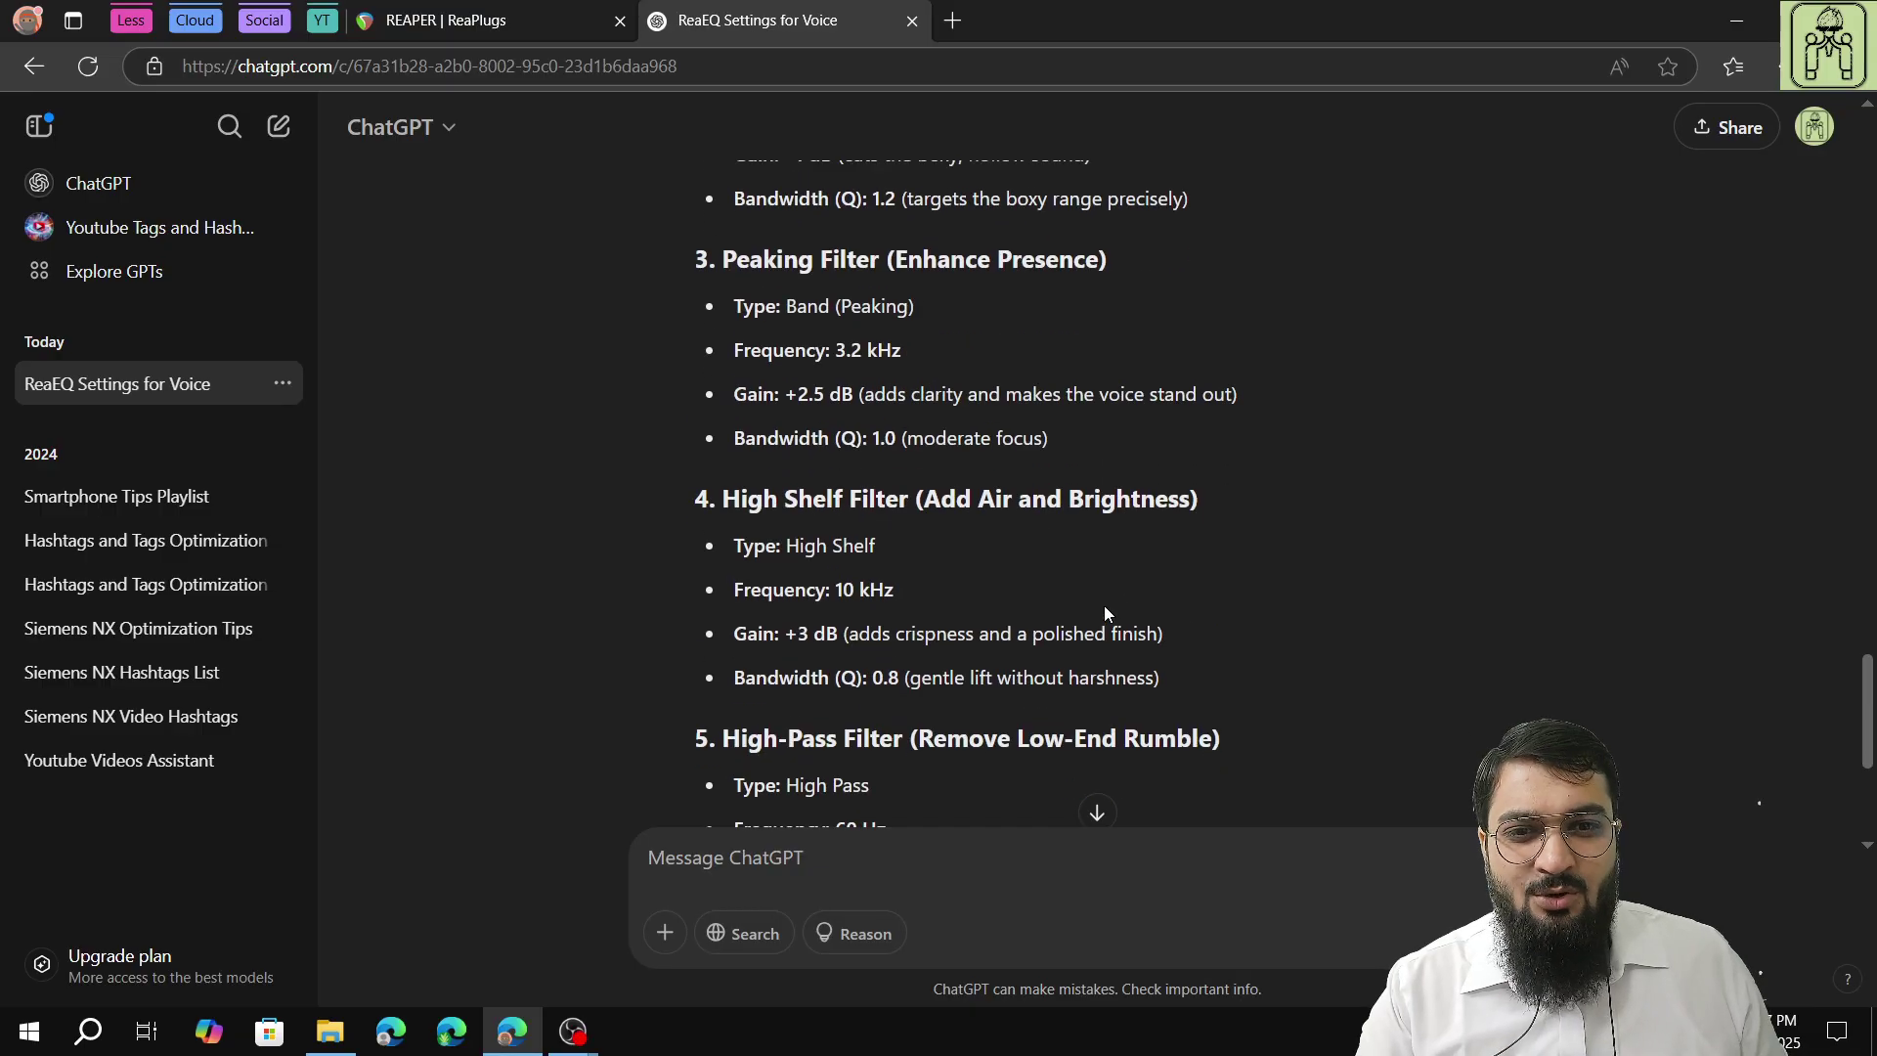
pyautogui.scroll(2, 1104, 613)
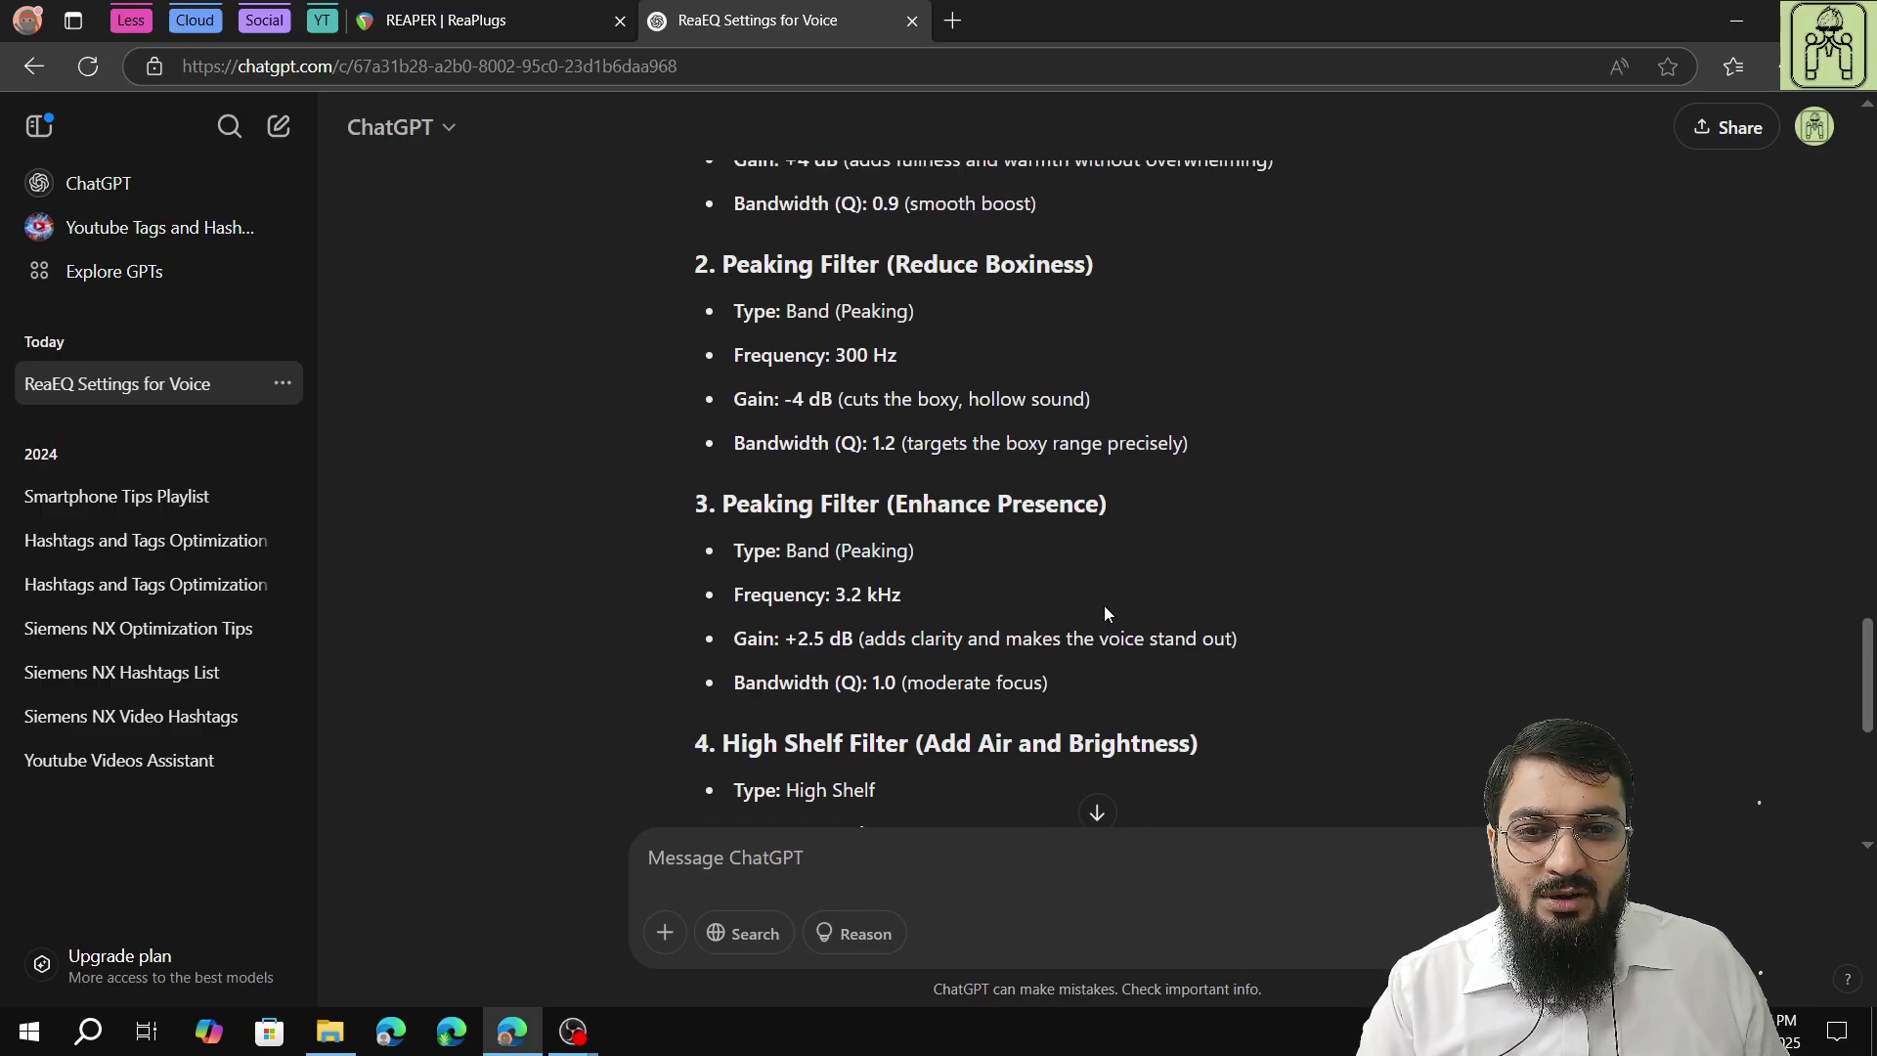
# Make band 2 a 300 Hz Band filter with −4 dB gain and 1.2-octave bandwidth.
pyautogui.hotkey('alt', 'Tab')
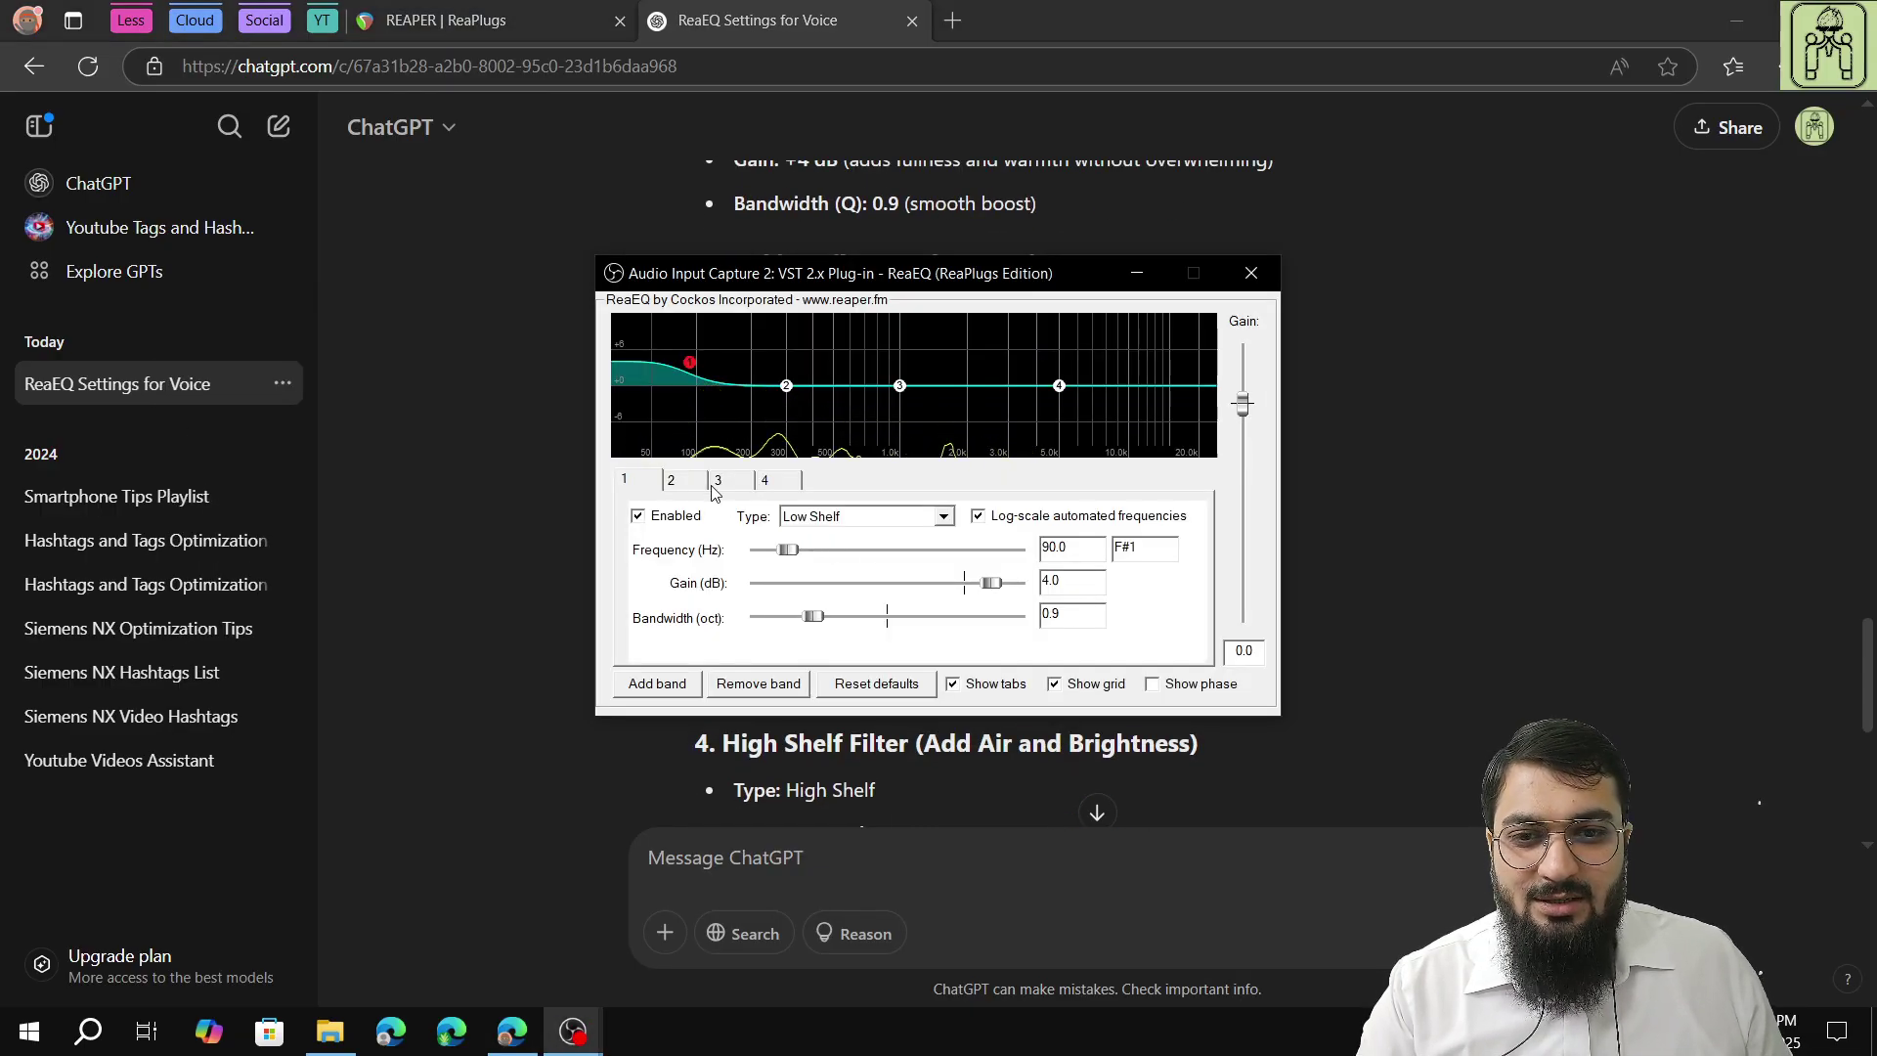
pyautogui.click(698, 482)
pyautogui.click(940, 519)
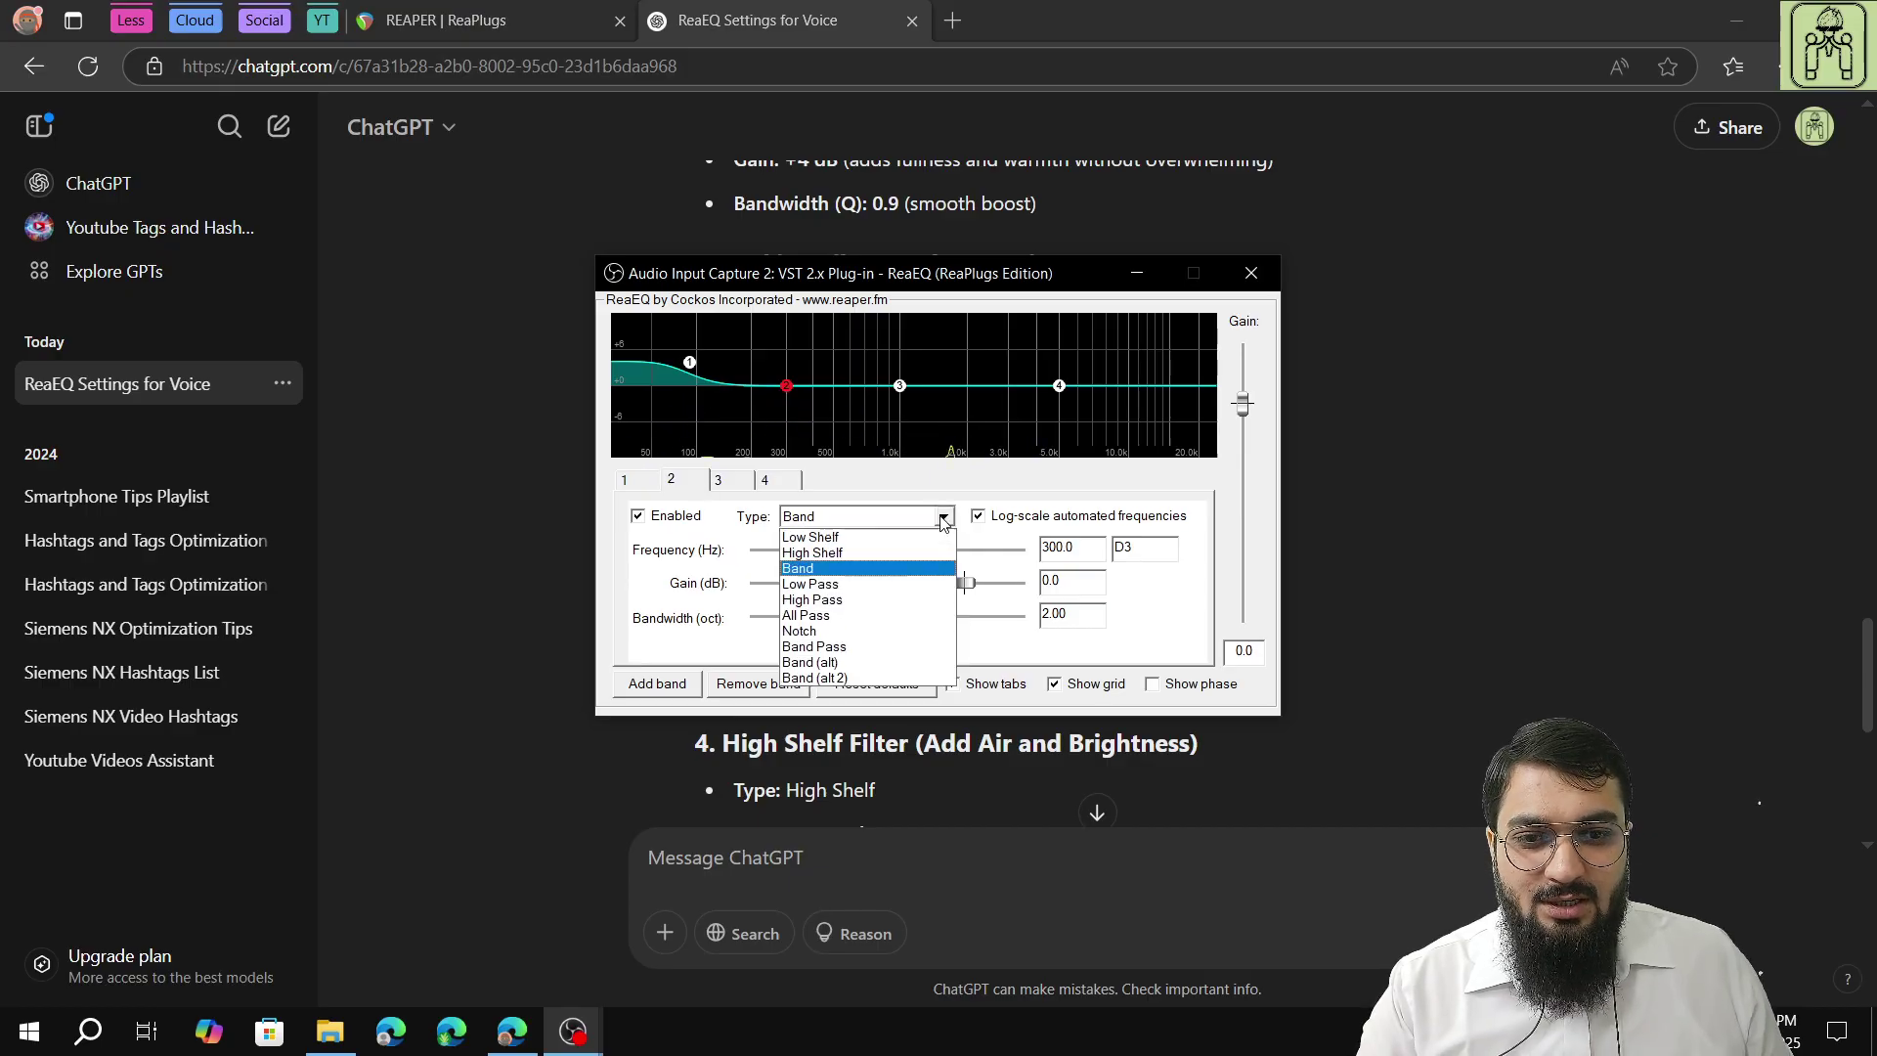
pyautogui.click(873, 575)
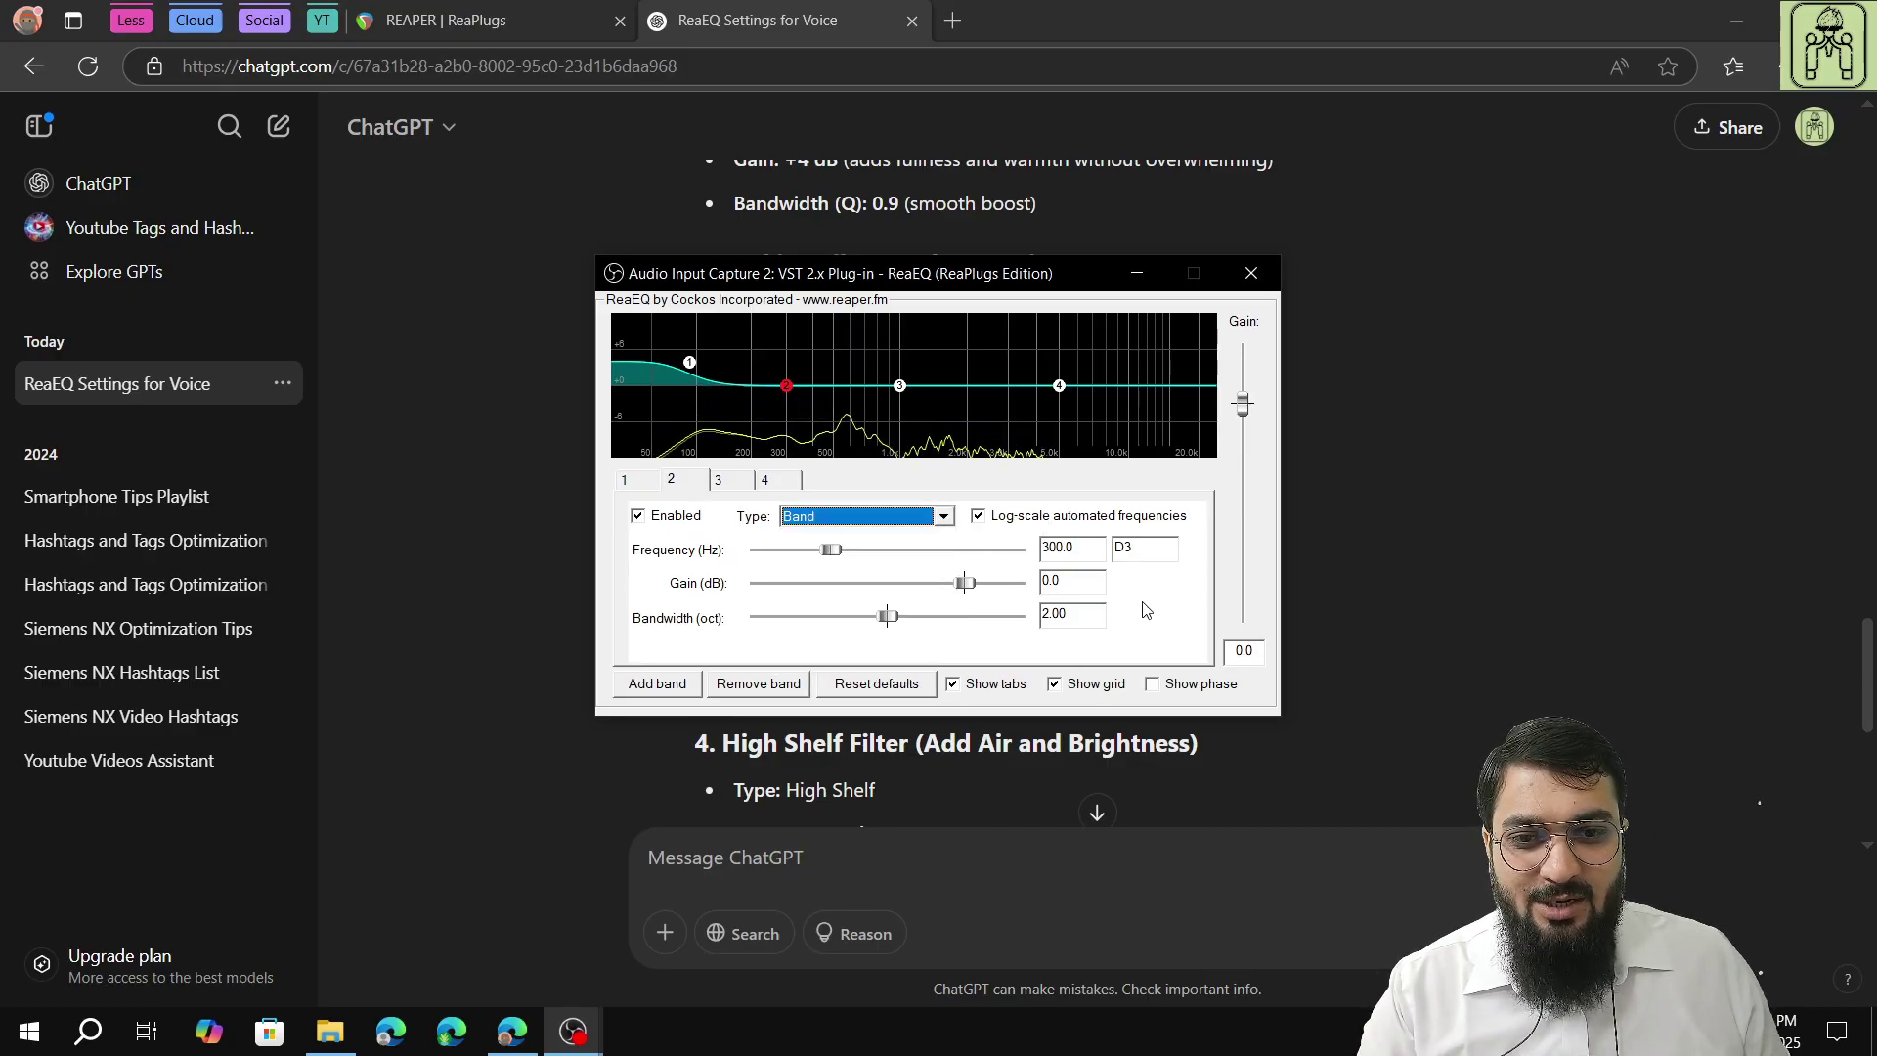
pyautogui.hotkey('alt', 'Tab')
pyautogui.hotkey('alt', 'Tab')
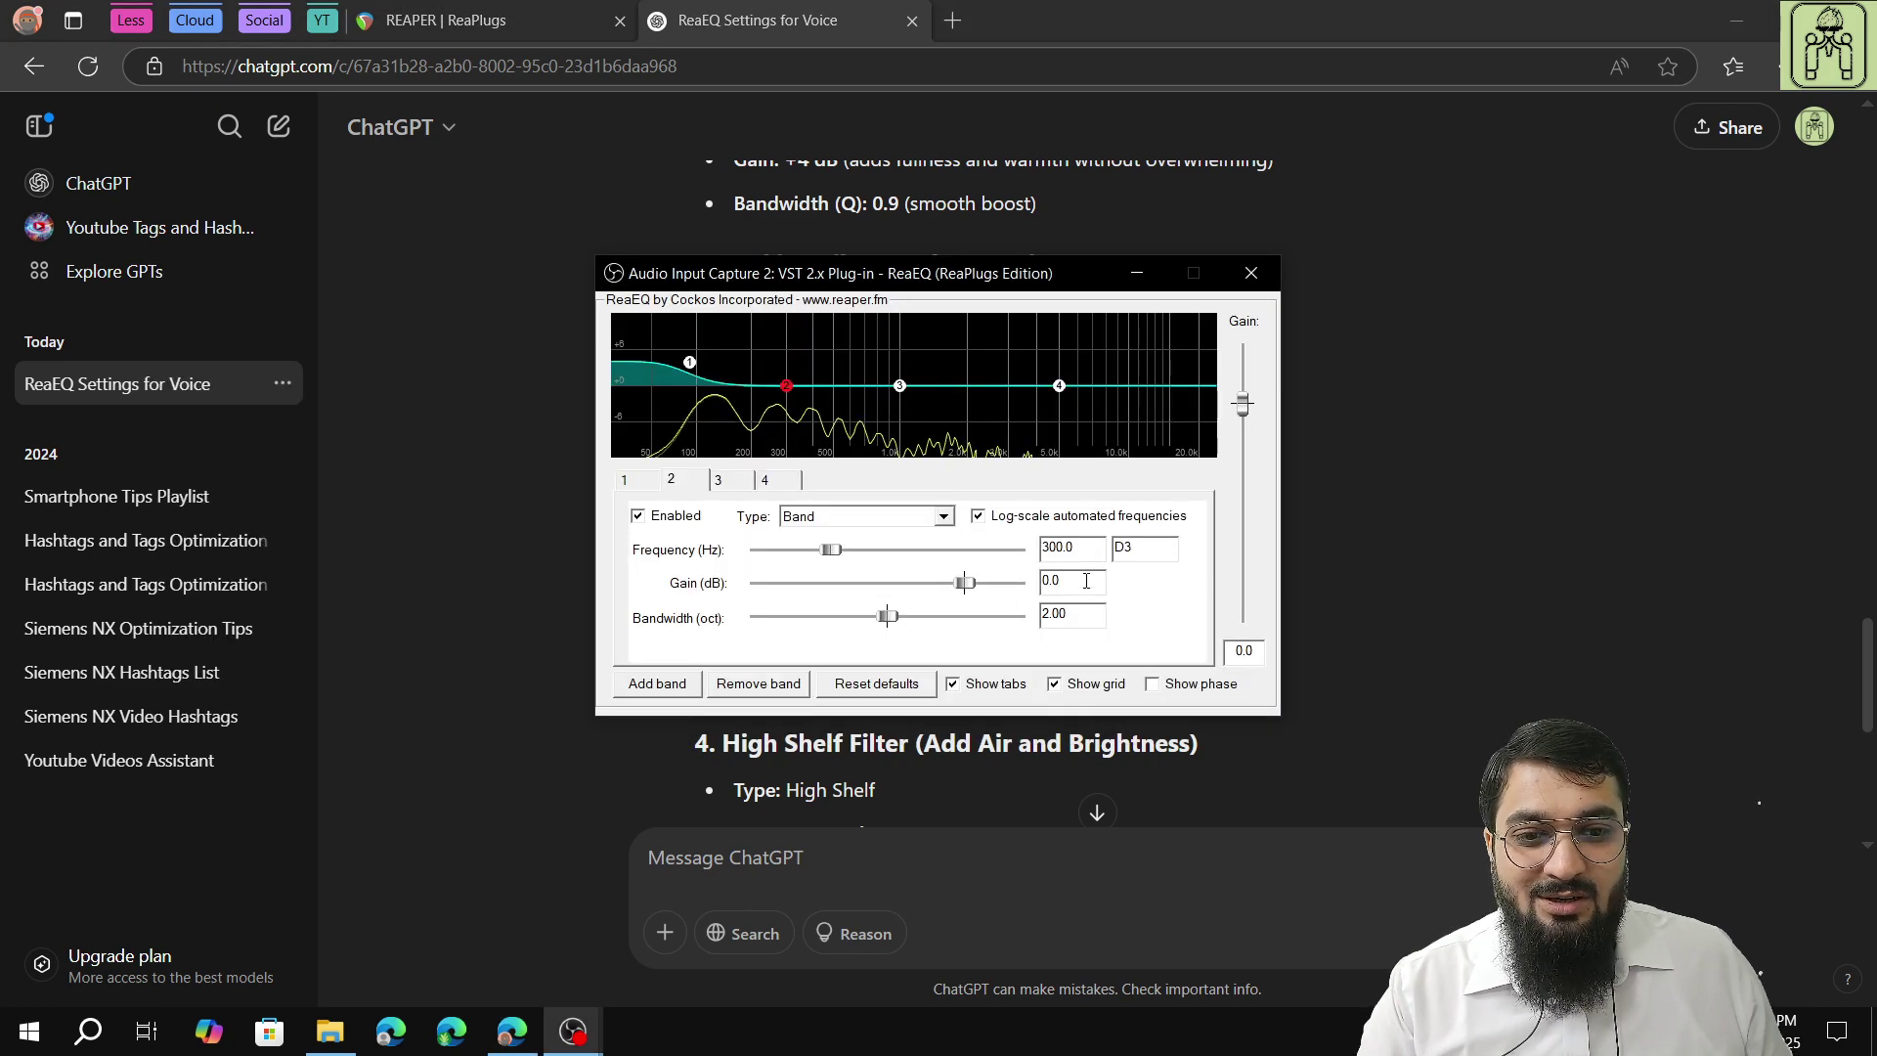
pyautogui.hotkey('alt', 'Tab')
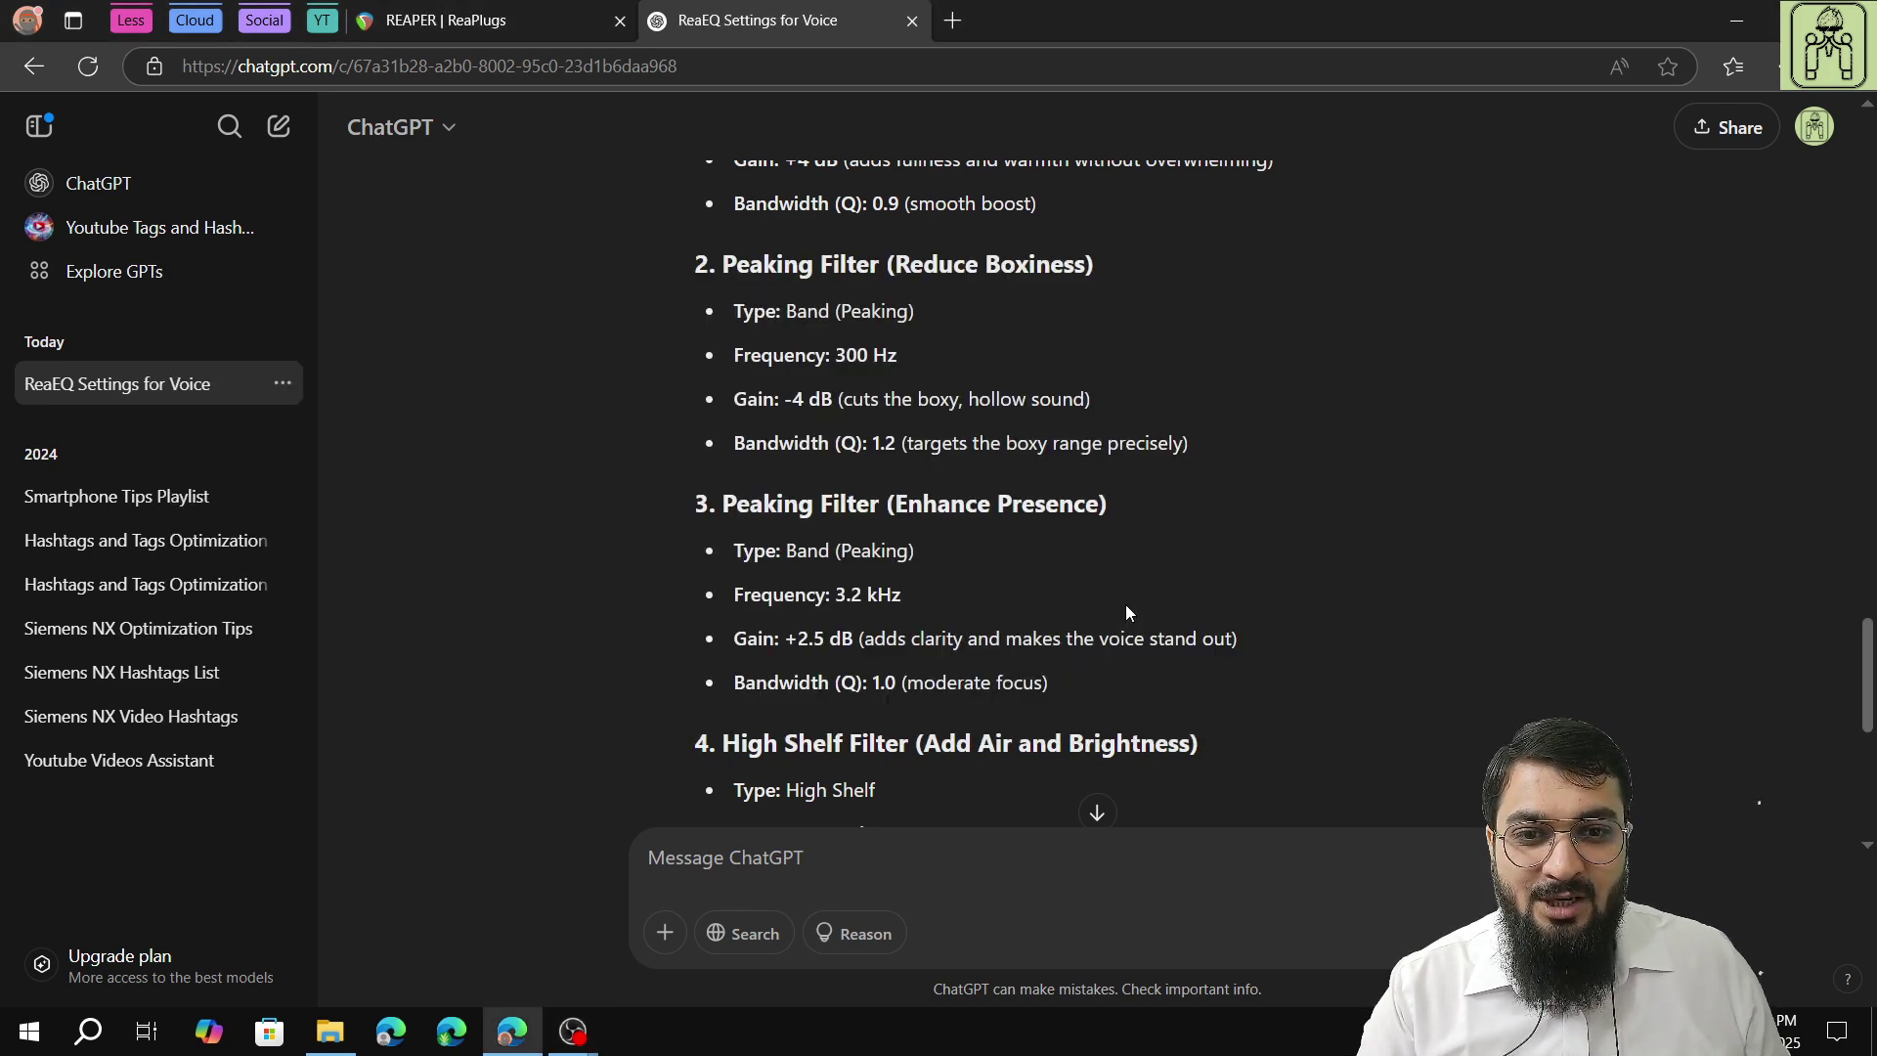
pyautogui.hotkey('alt', 'Tab')
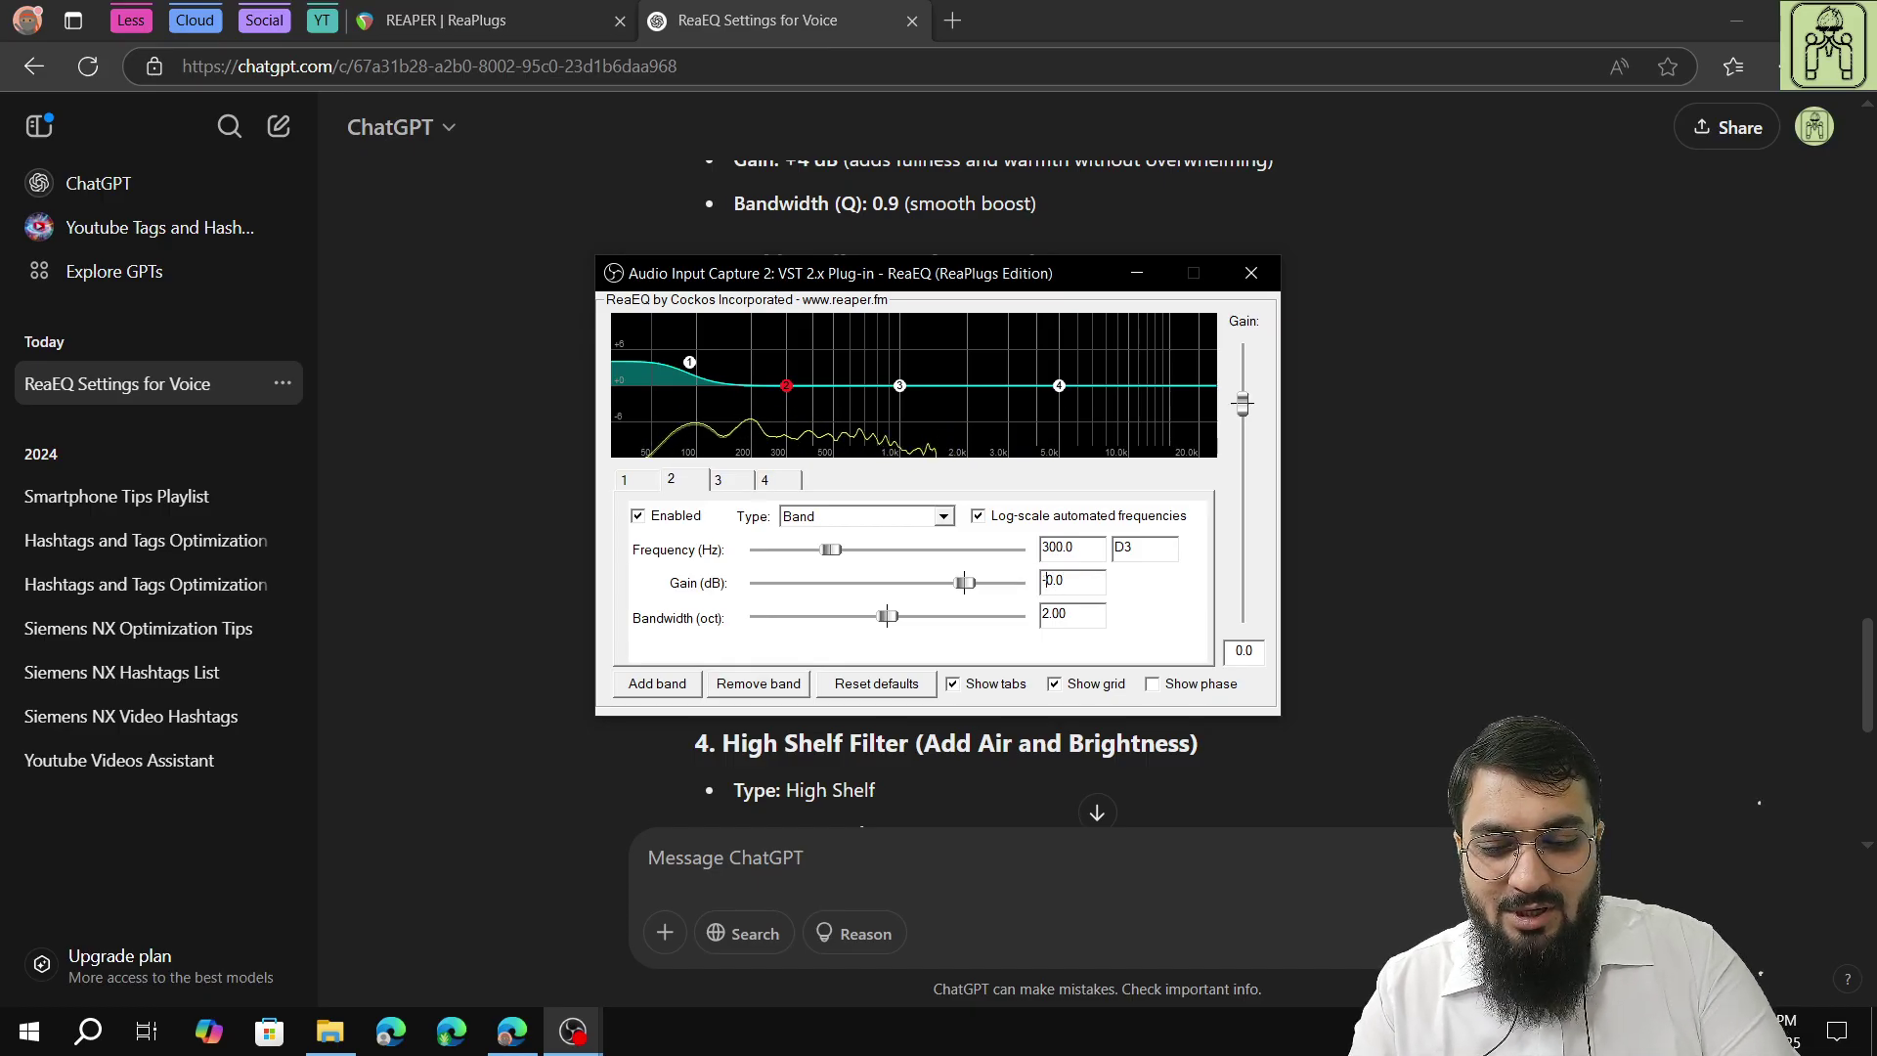
pyautogui.write('-4')
pyautogui.press('Delete')
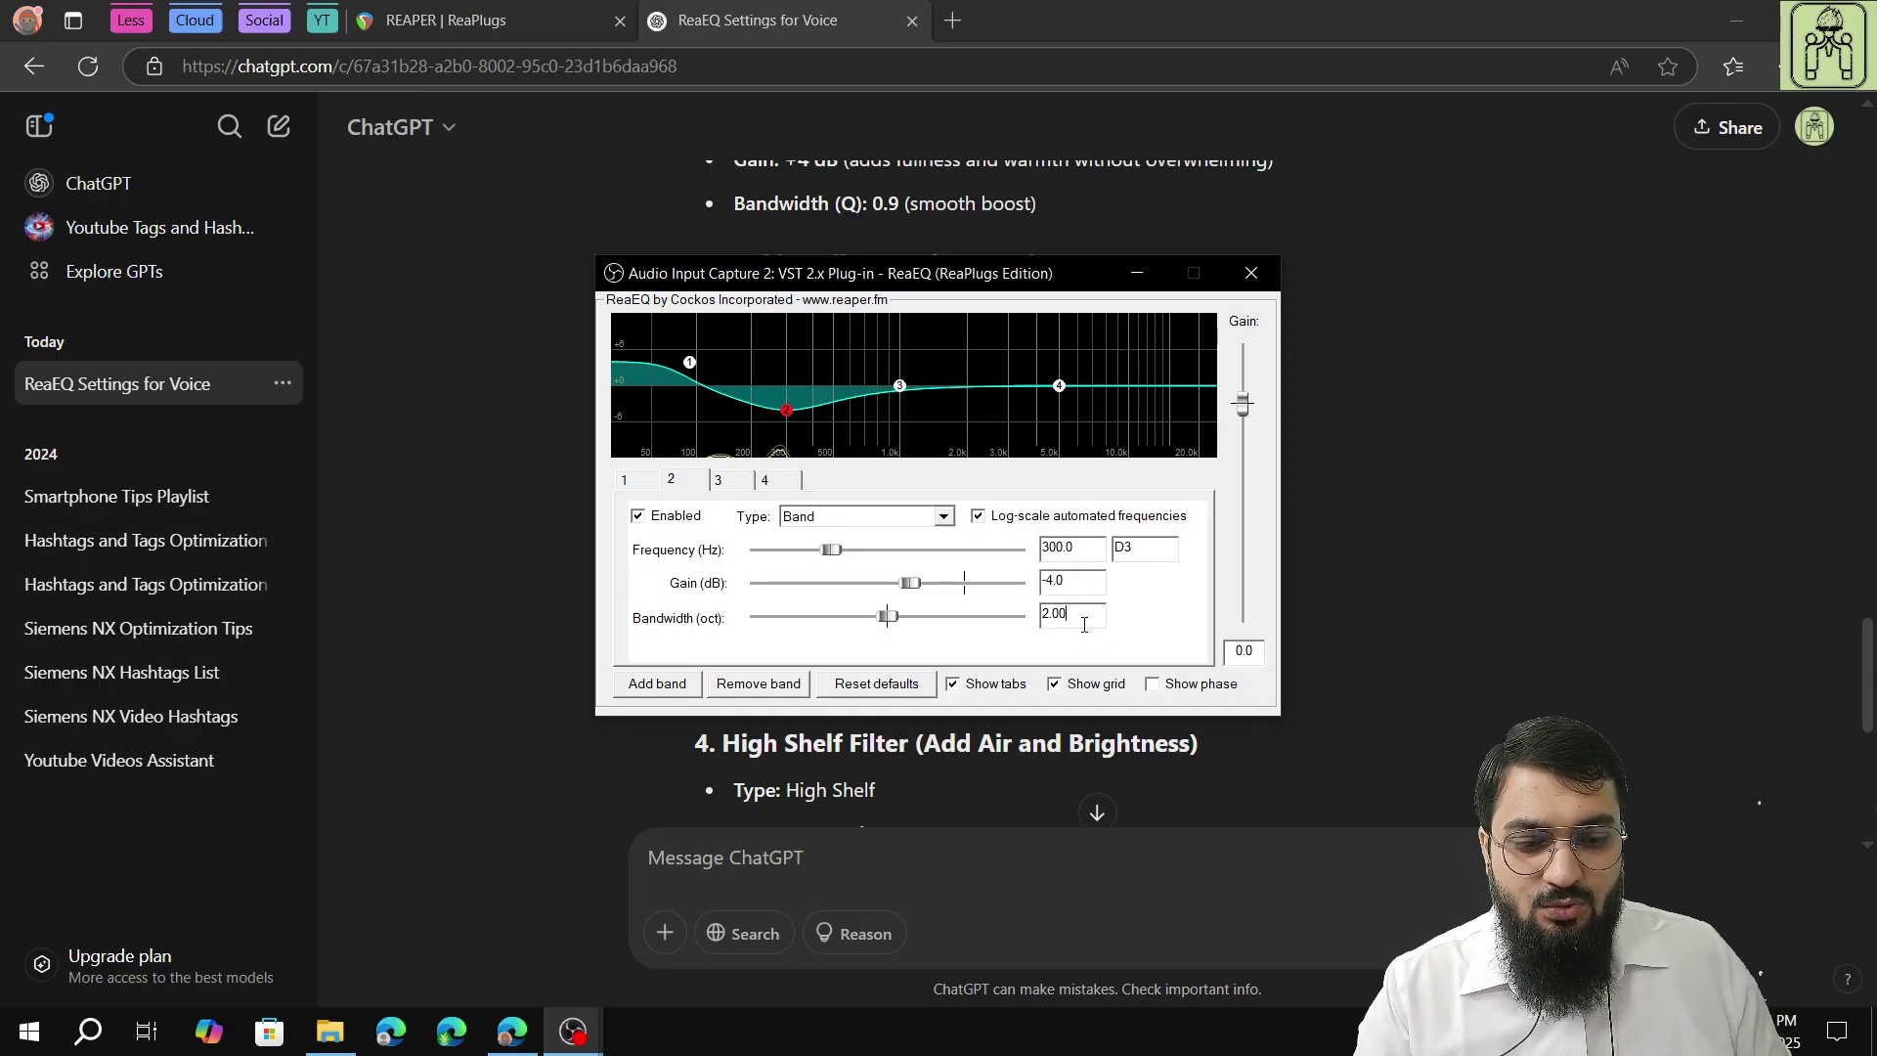
pyautogui.press('BackSpace')
pyautogui.write('1.2')
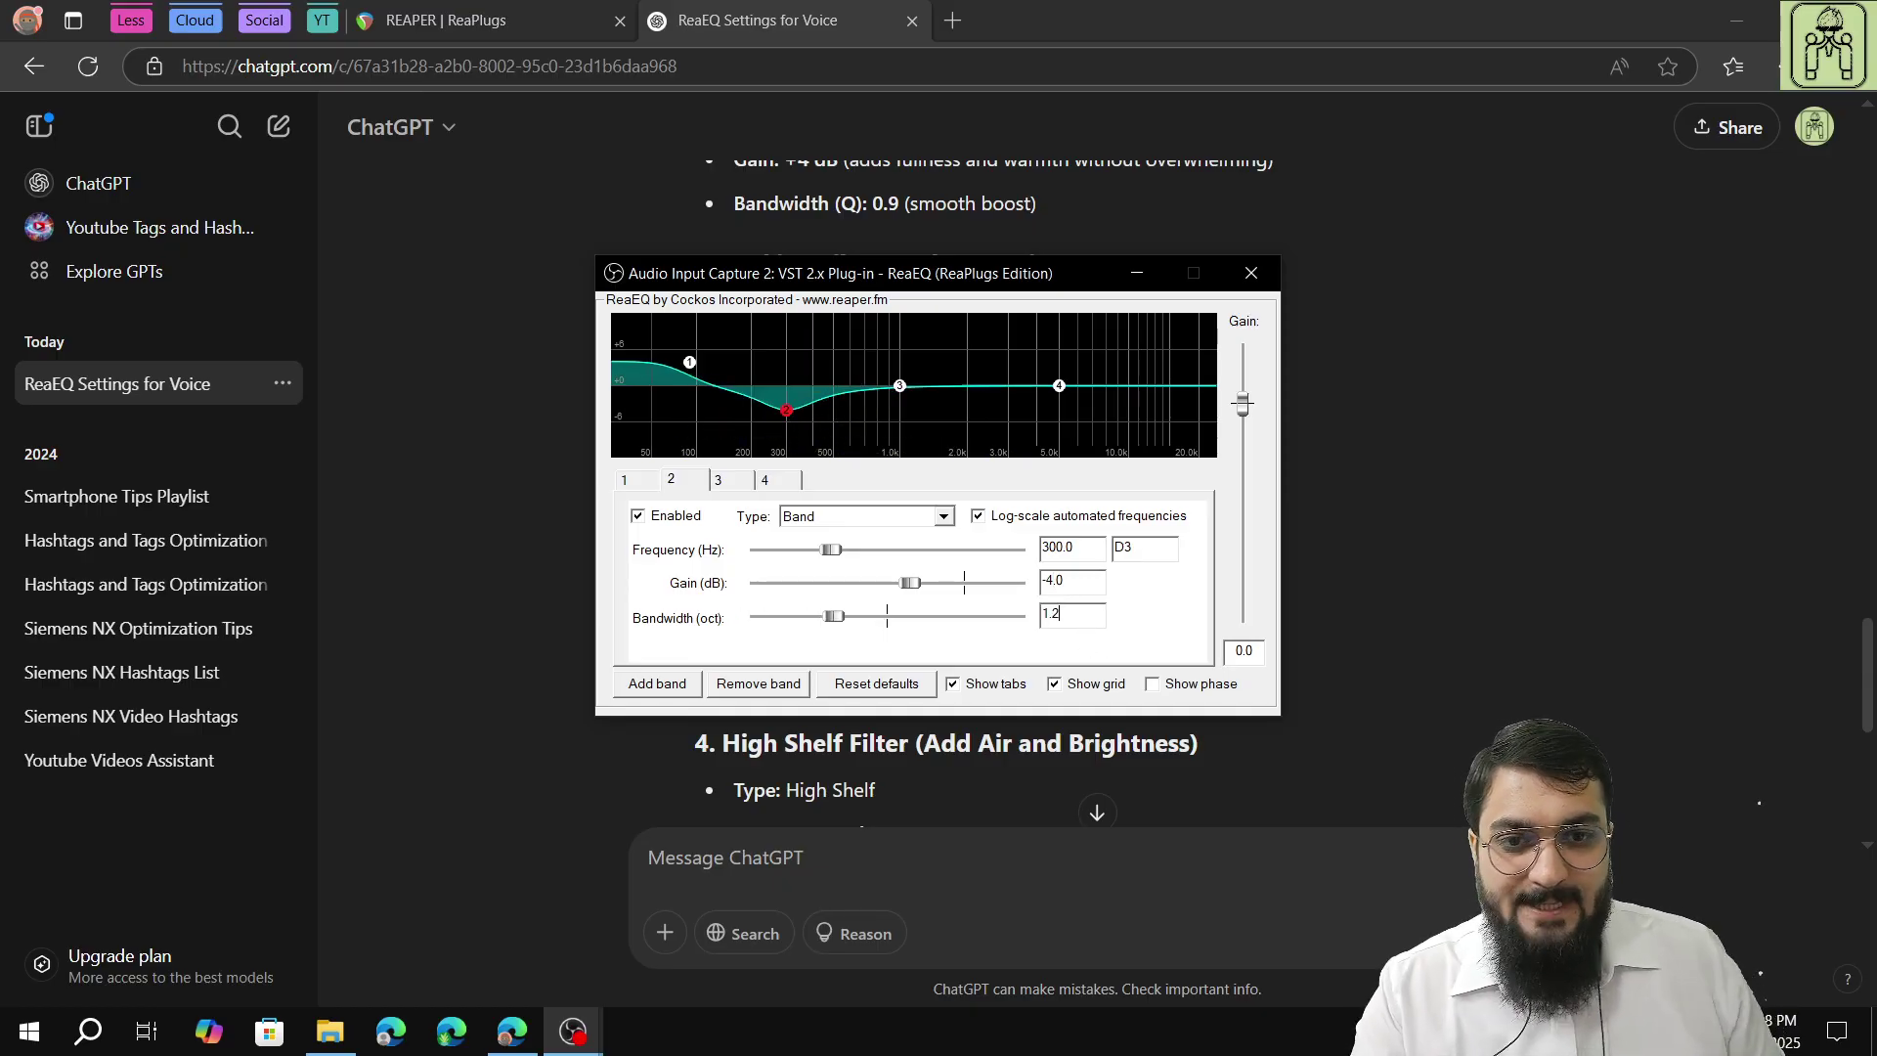
pyautogui.hotkey('alt', 'Tab')
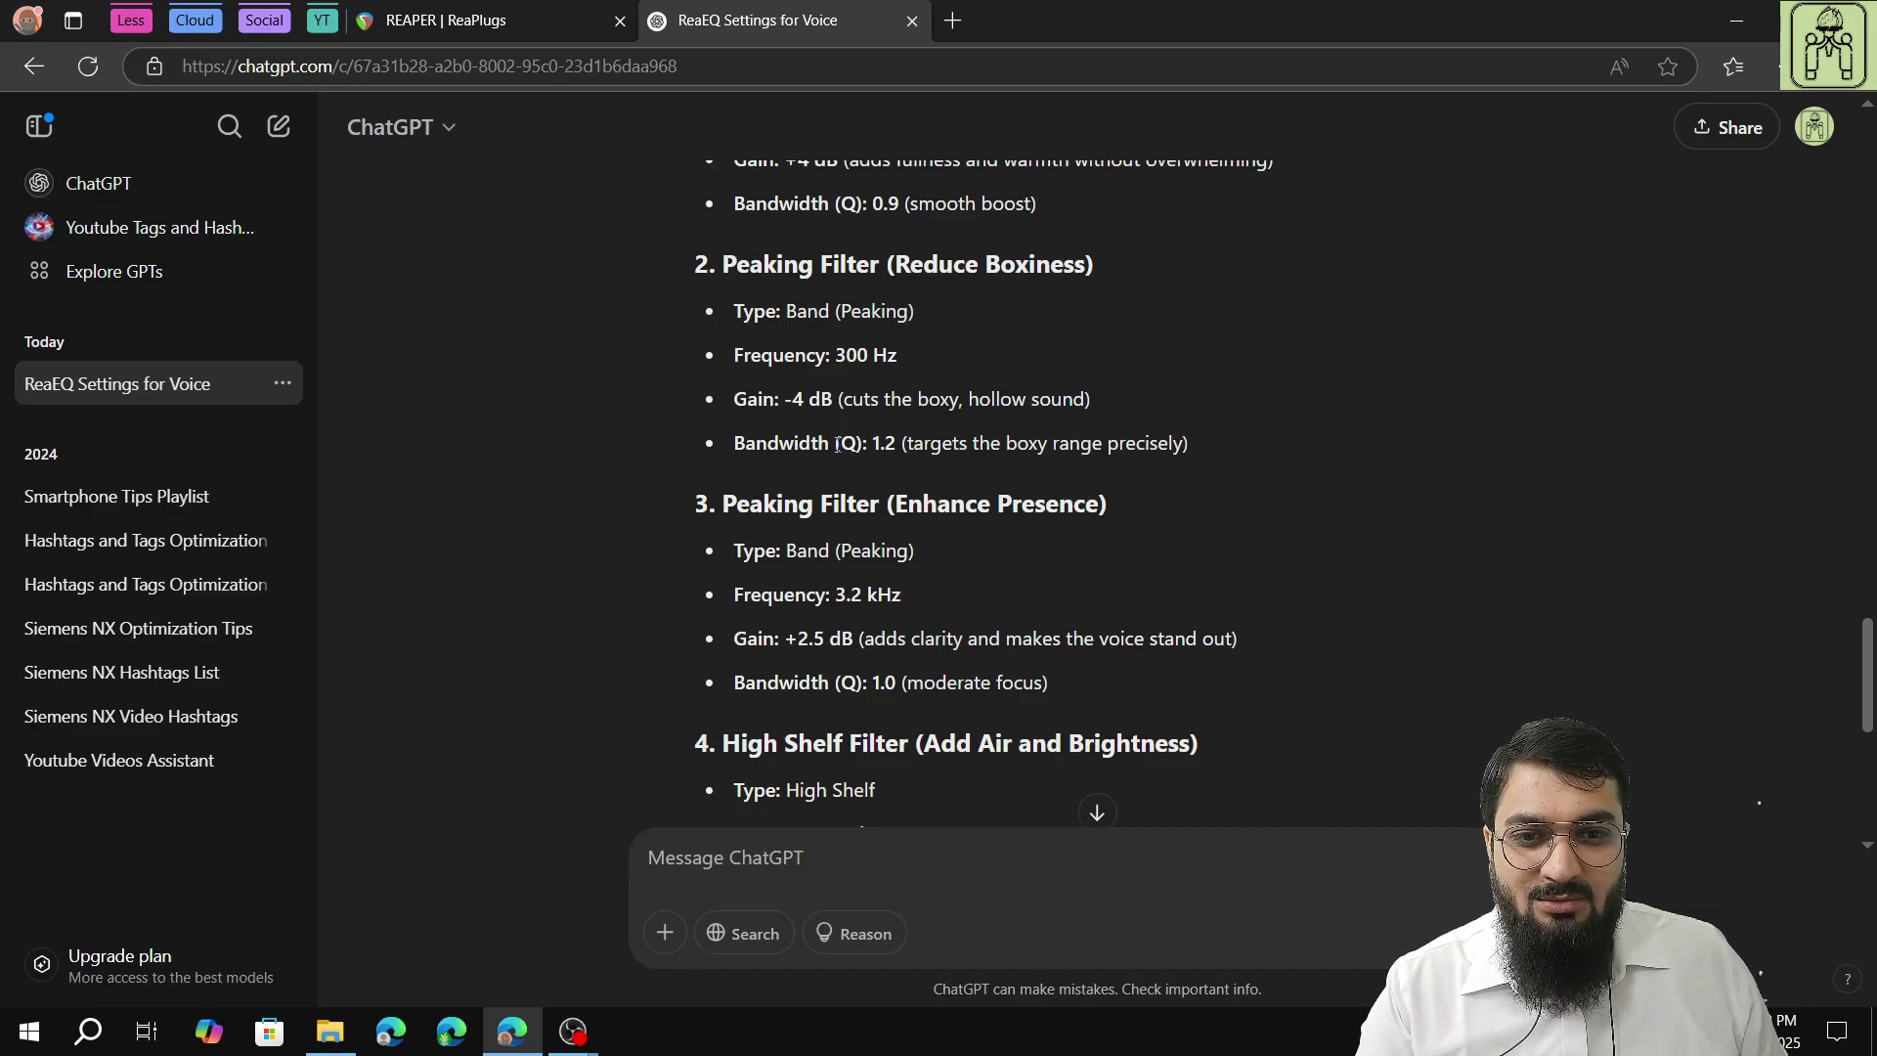
pyautogui.hotkey('alt', 'Tab')
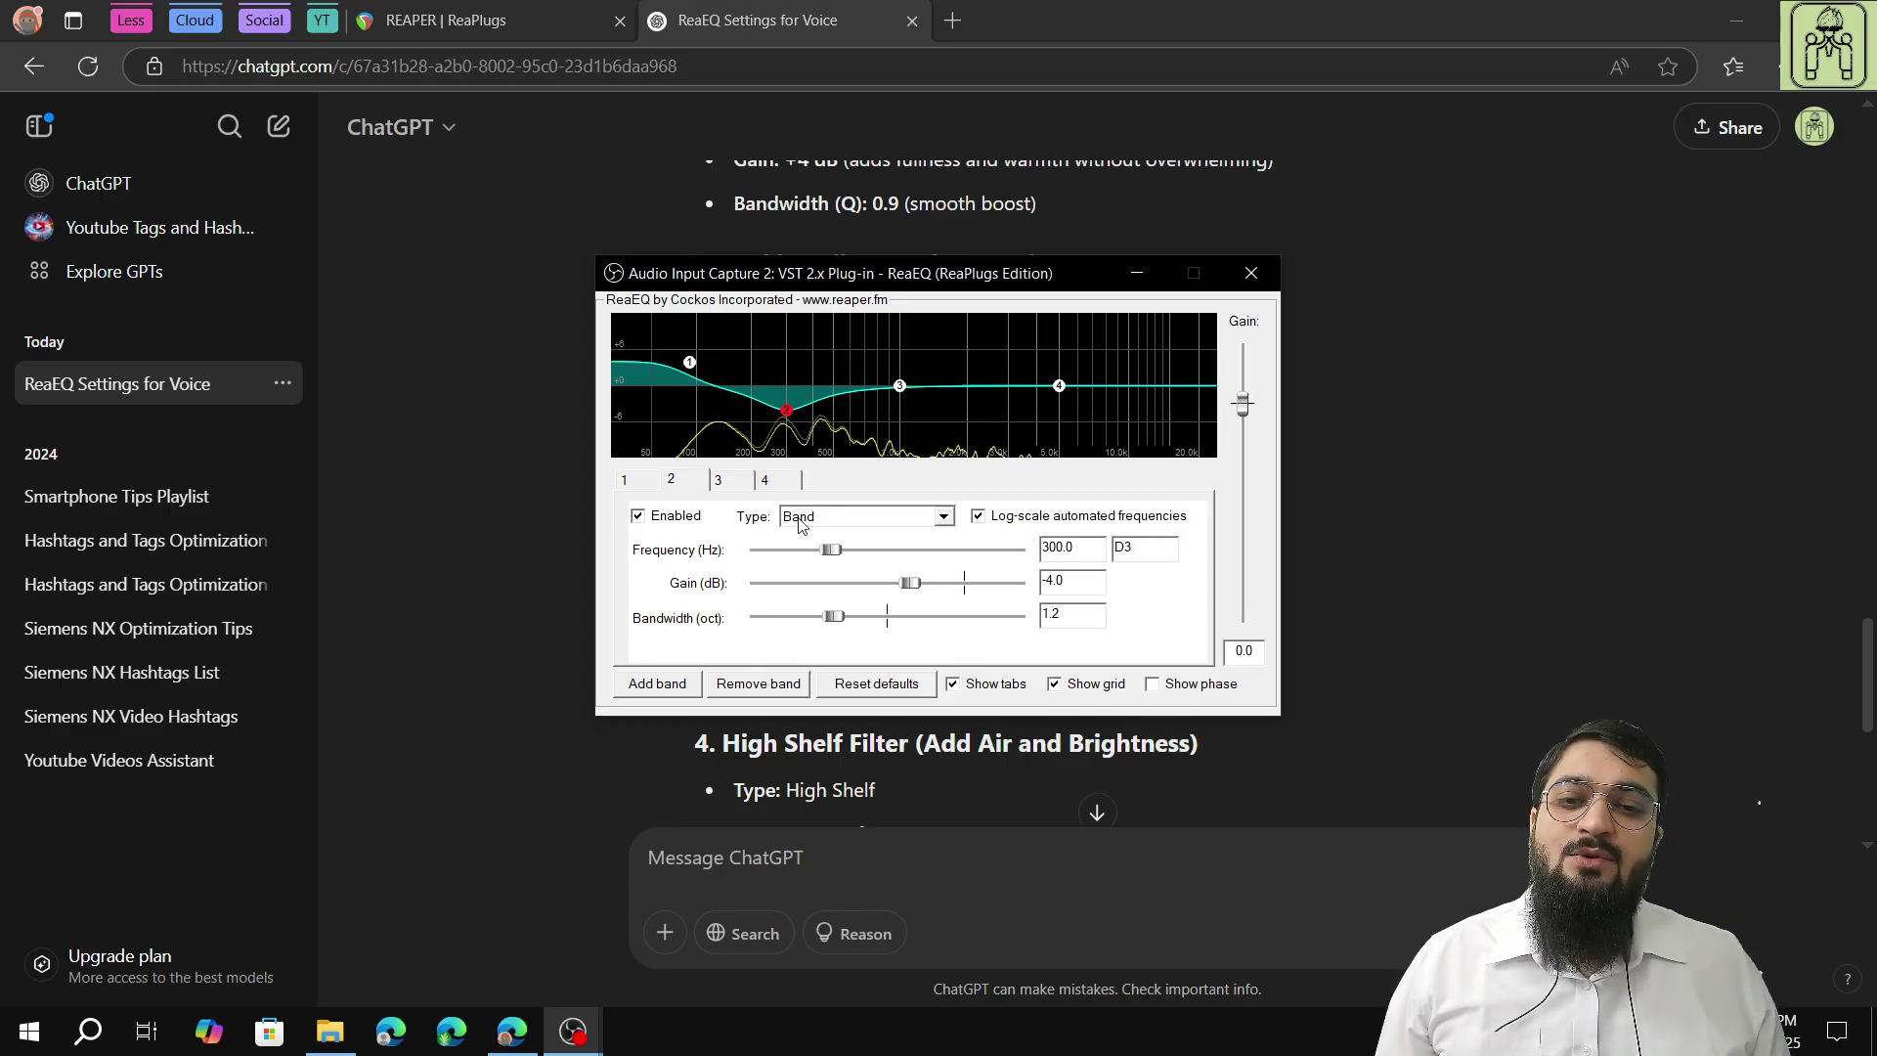
# Add two extra ReaEQ bands, creating bands 5 and 6.
pyautogui.click(673, 480)
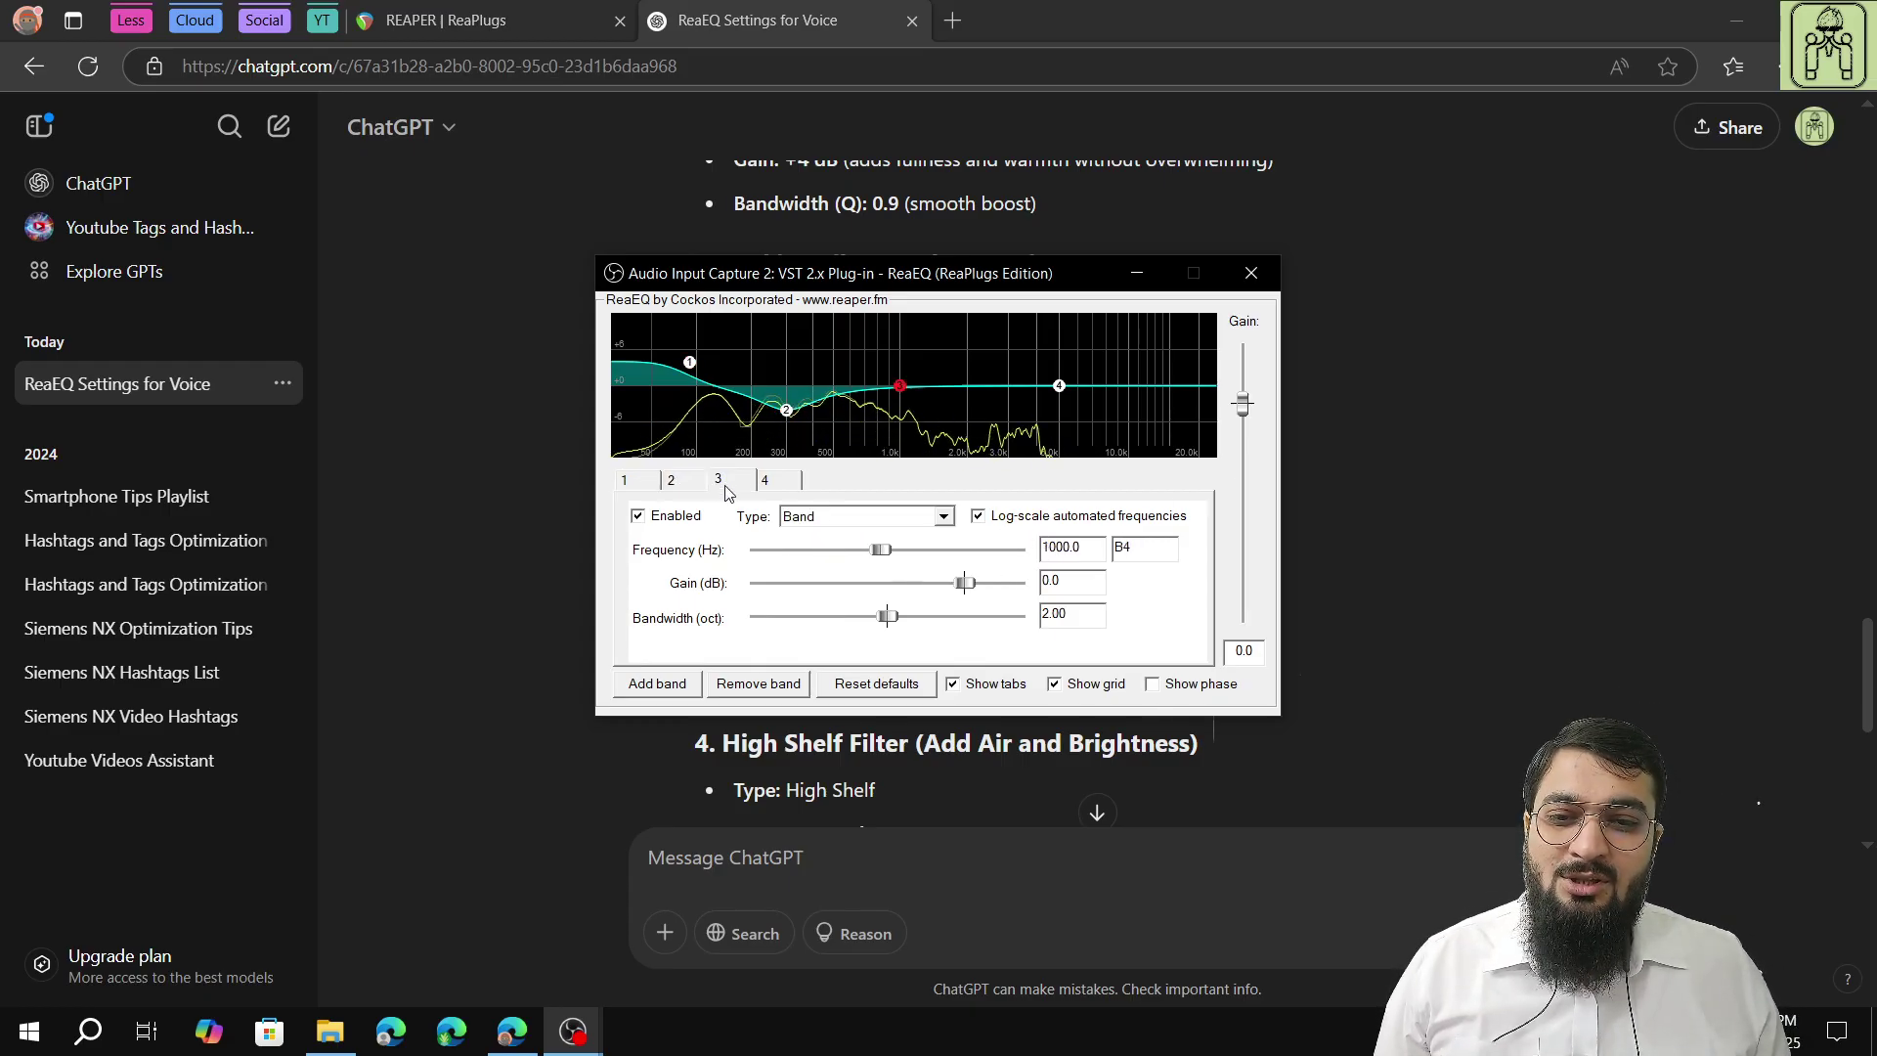
pyautogui.click(766, 480)
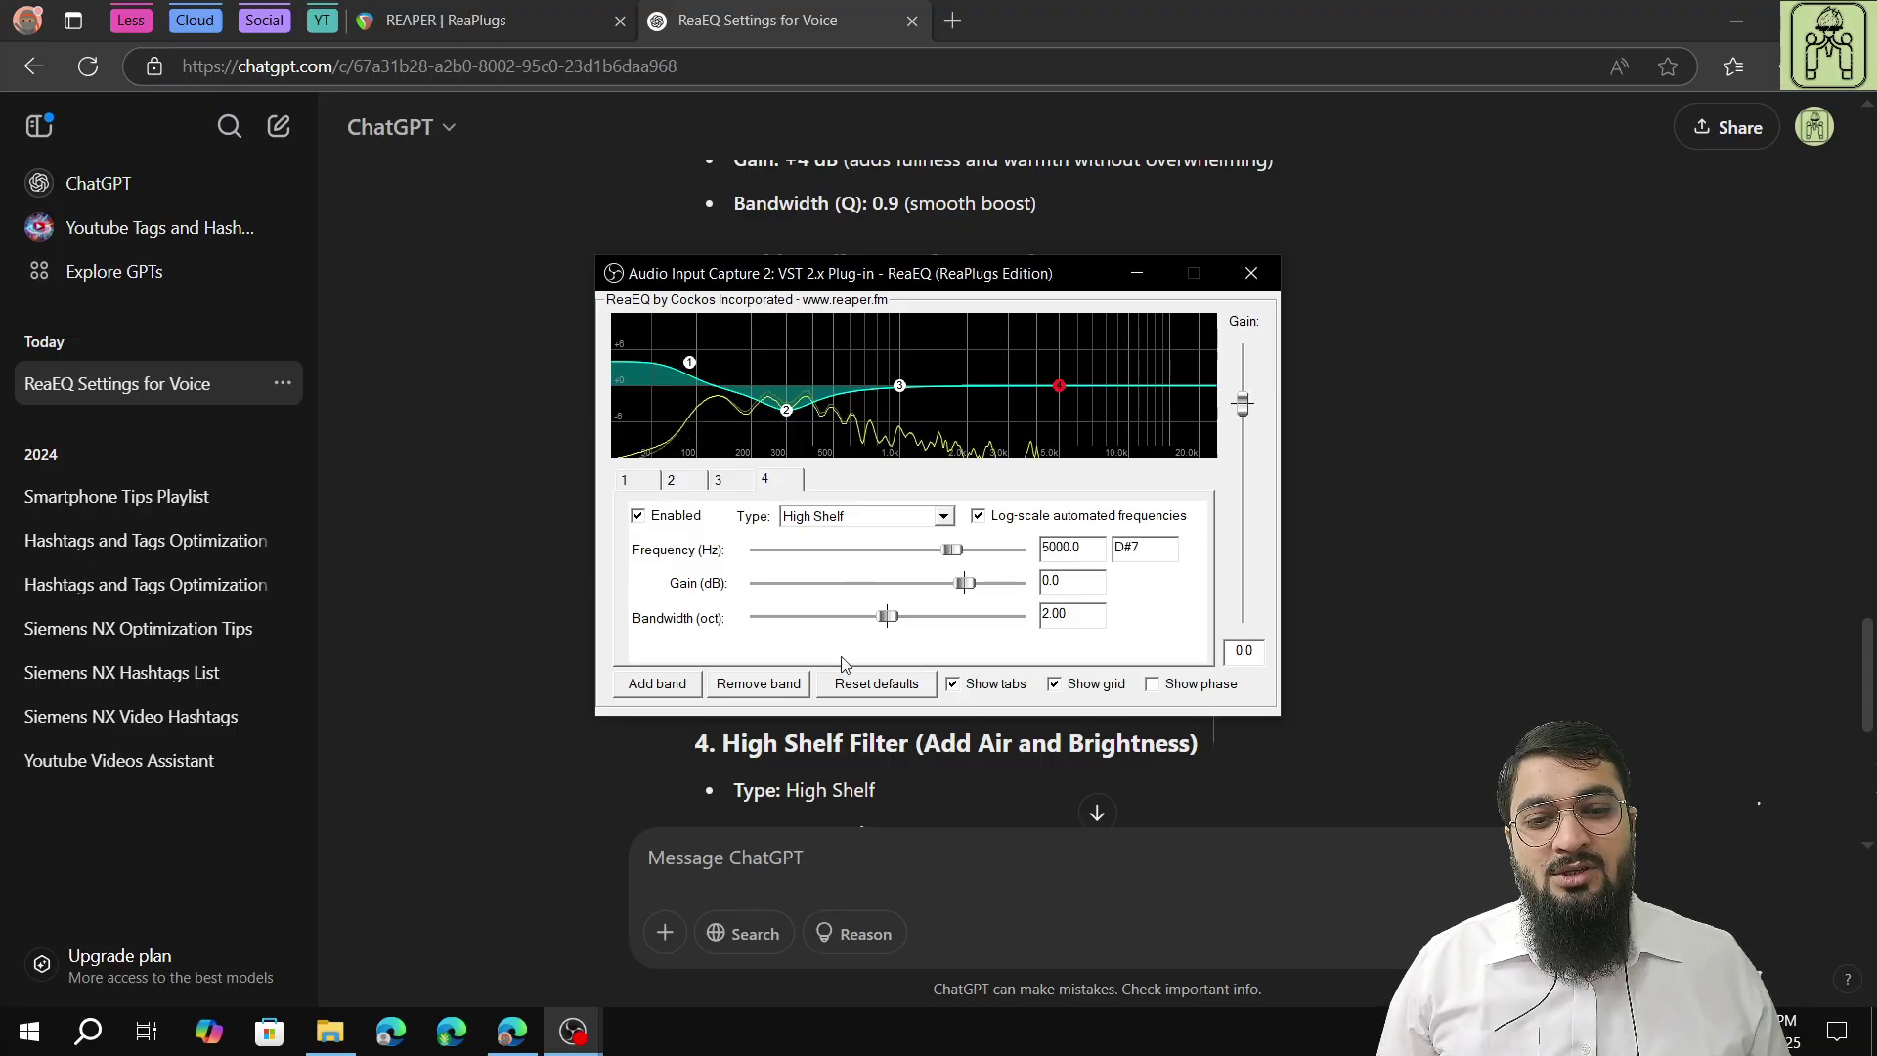
pyautogui.click(679, 685)
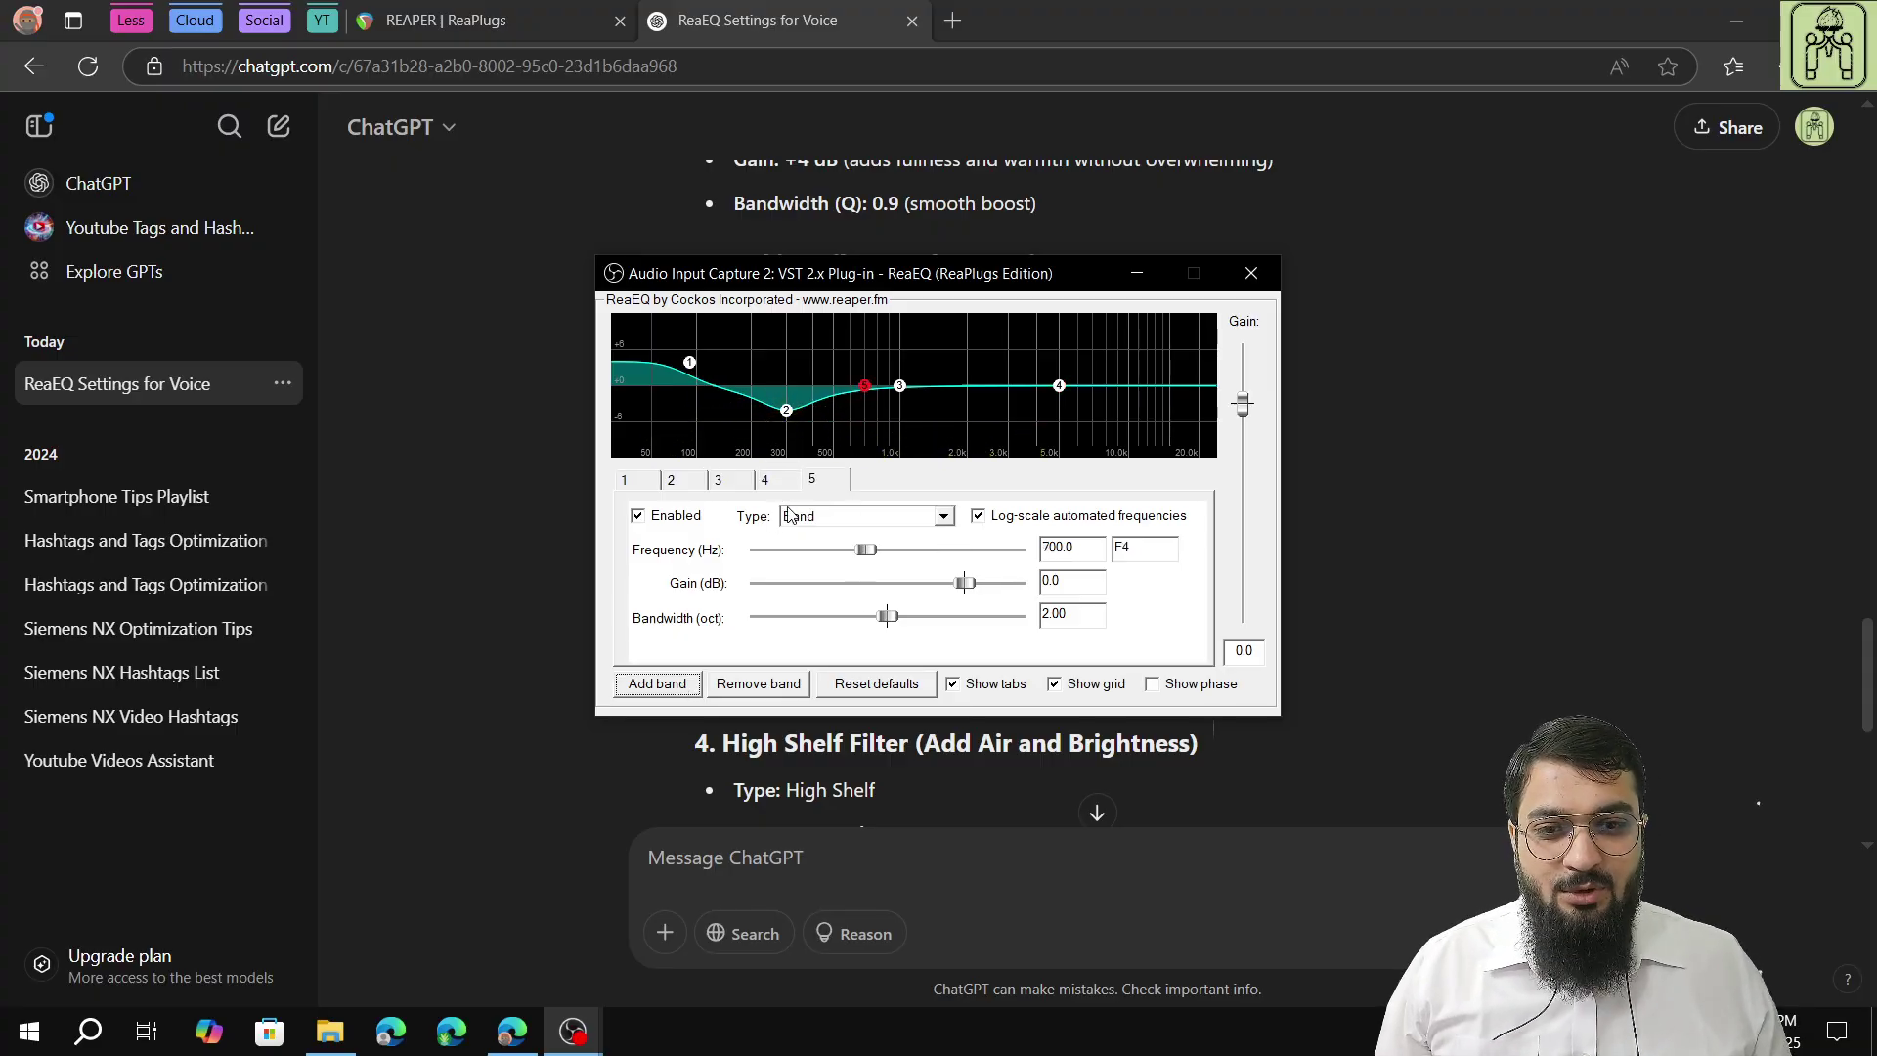
pyautogui.click(786, 409)
pyautogui.click(655, 684)
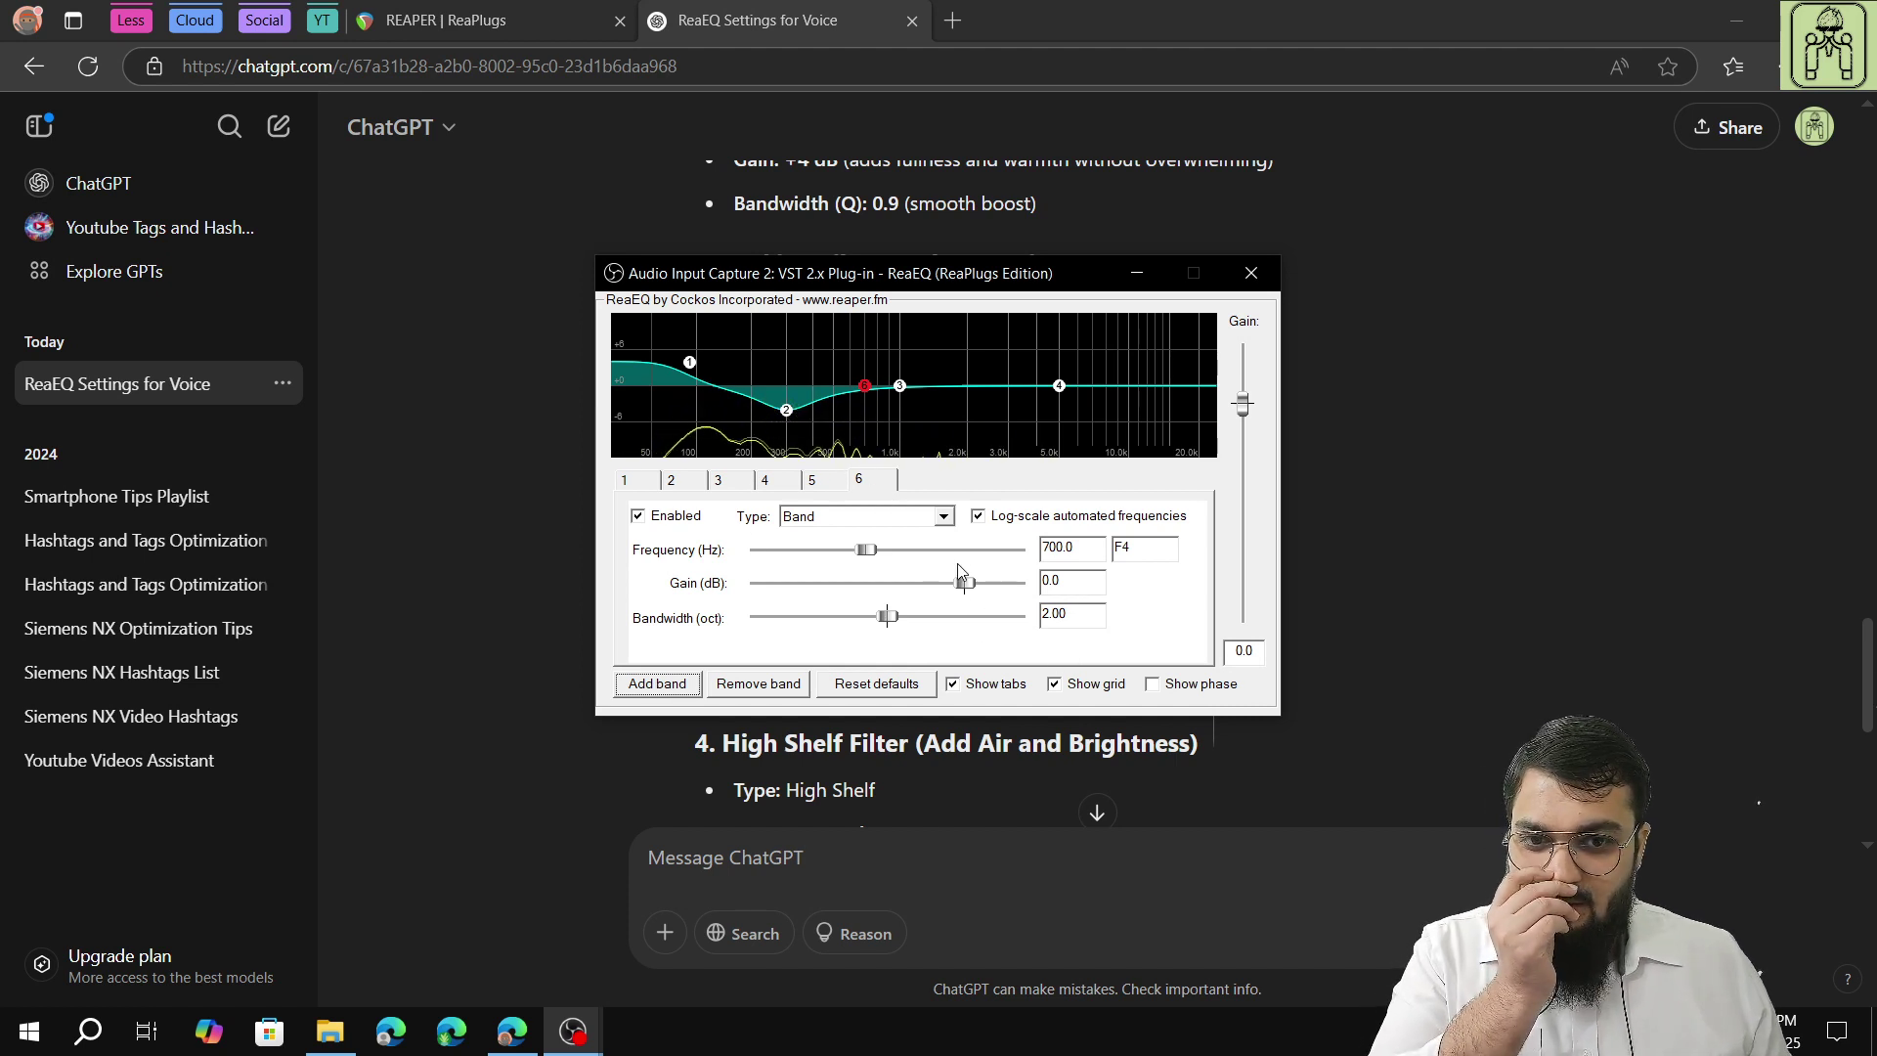
pyautogui.click(861, 484)
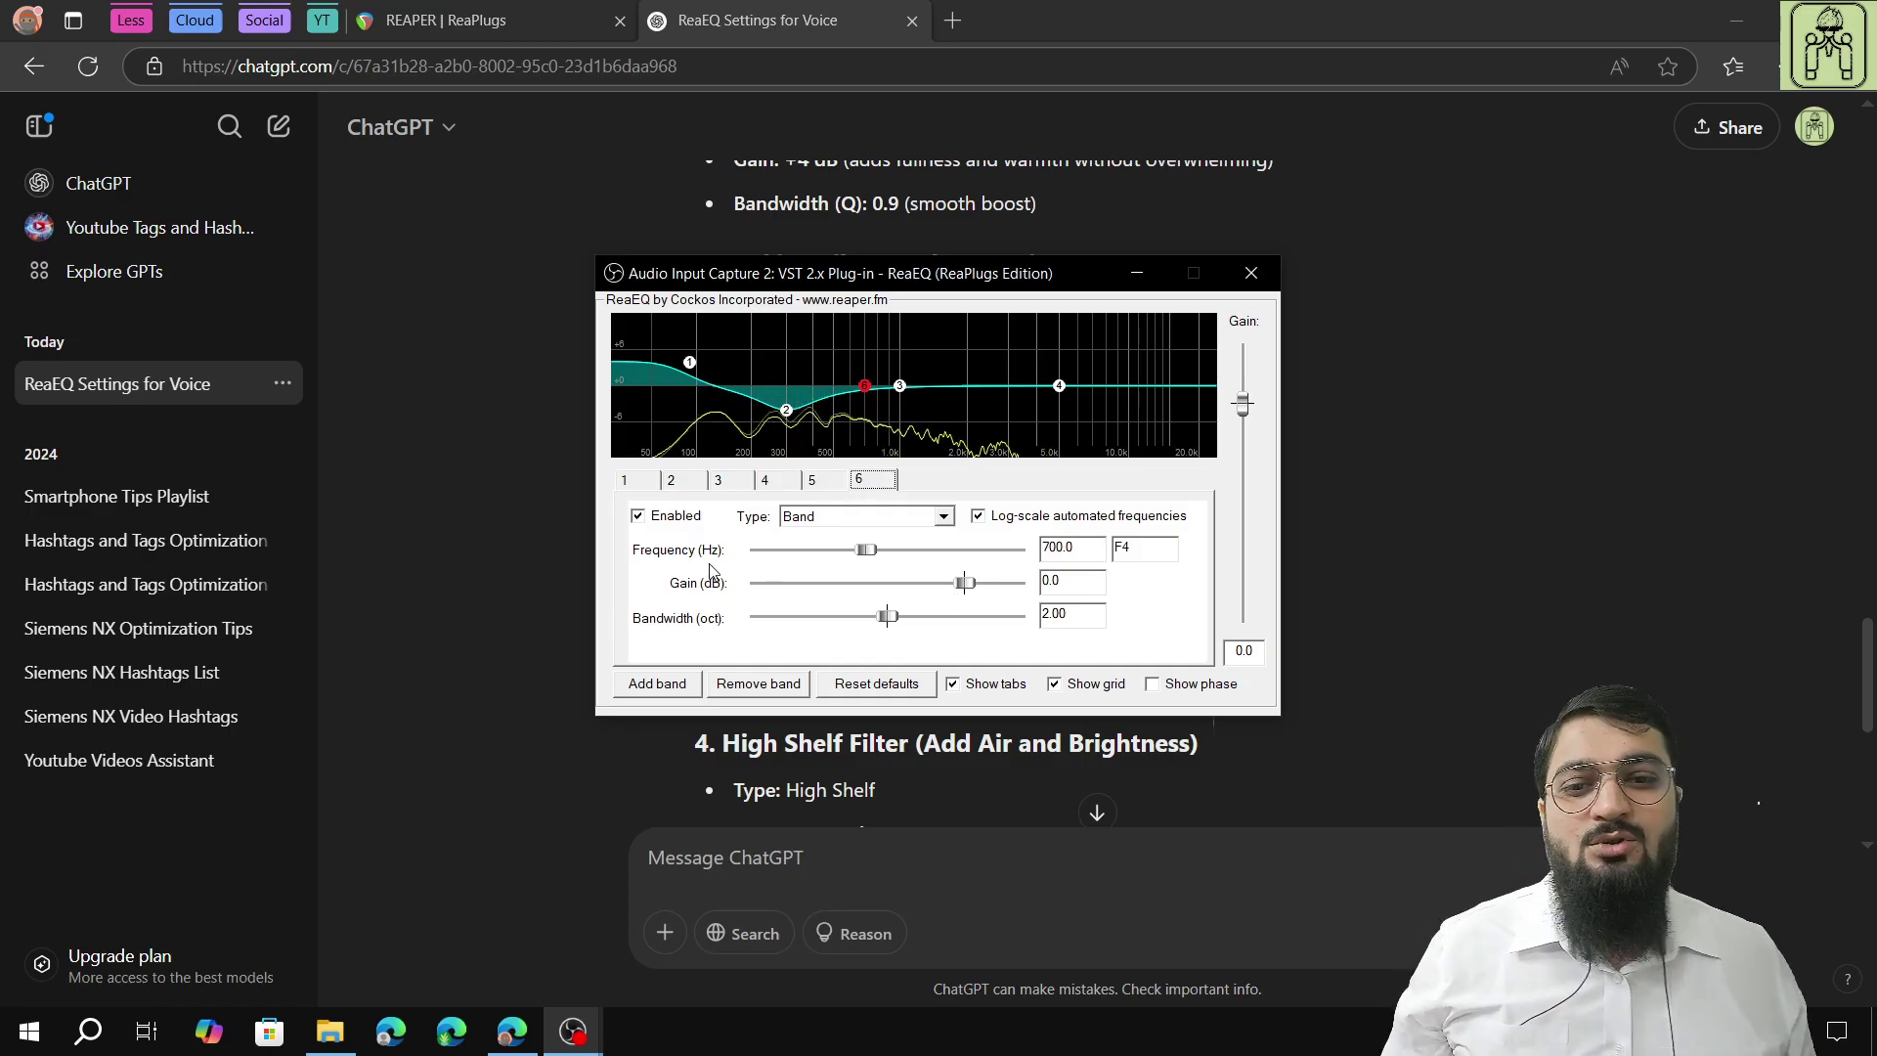
# Recheck ChatGPT's reply, step through bands 1–5, and close the ReaEQ window.
pyautogui.click(512, 1032)
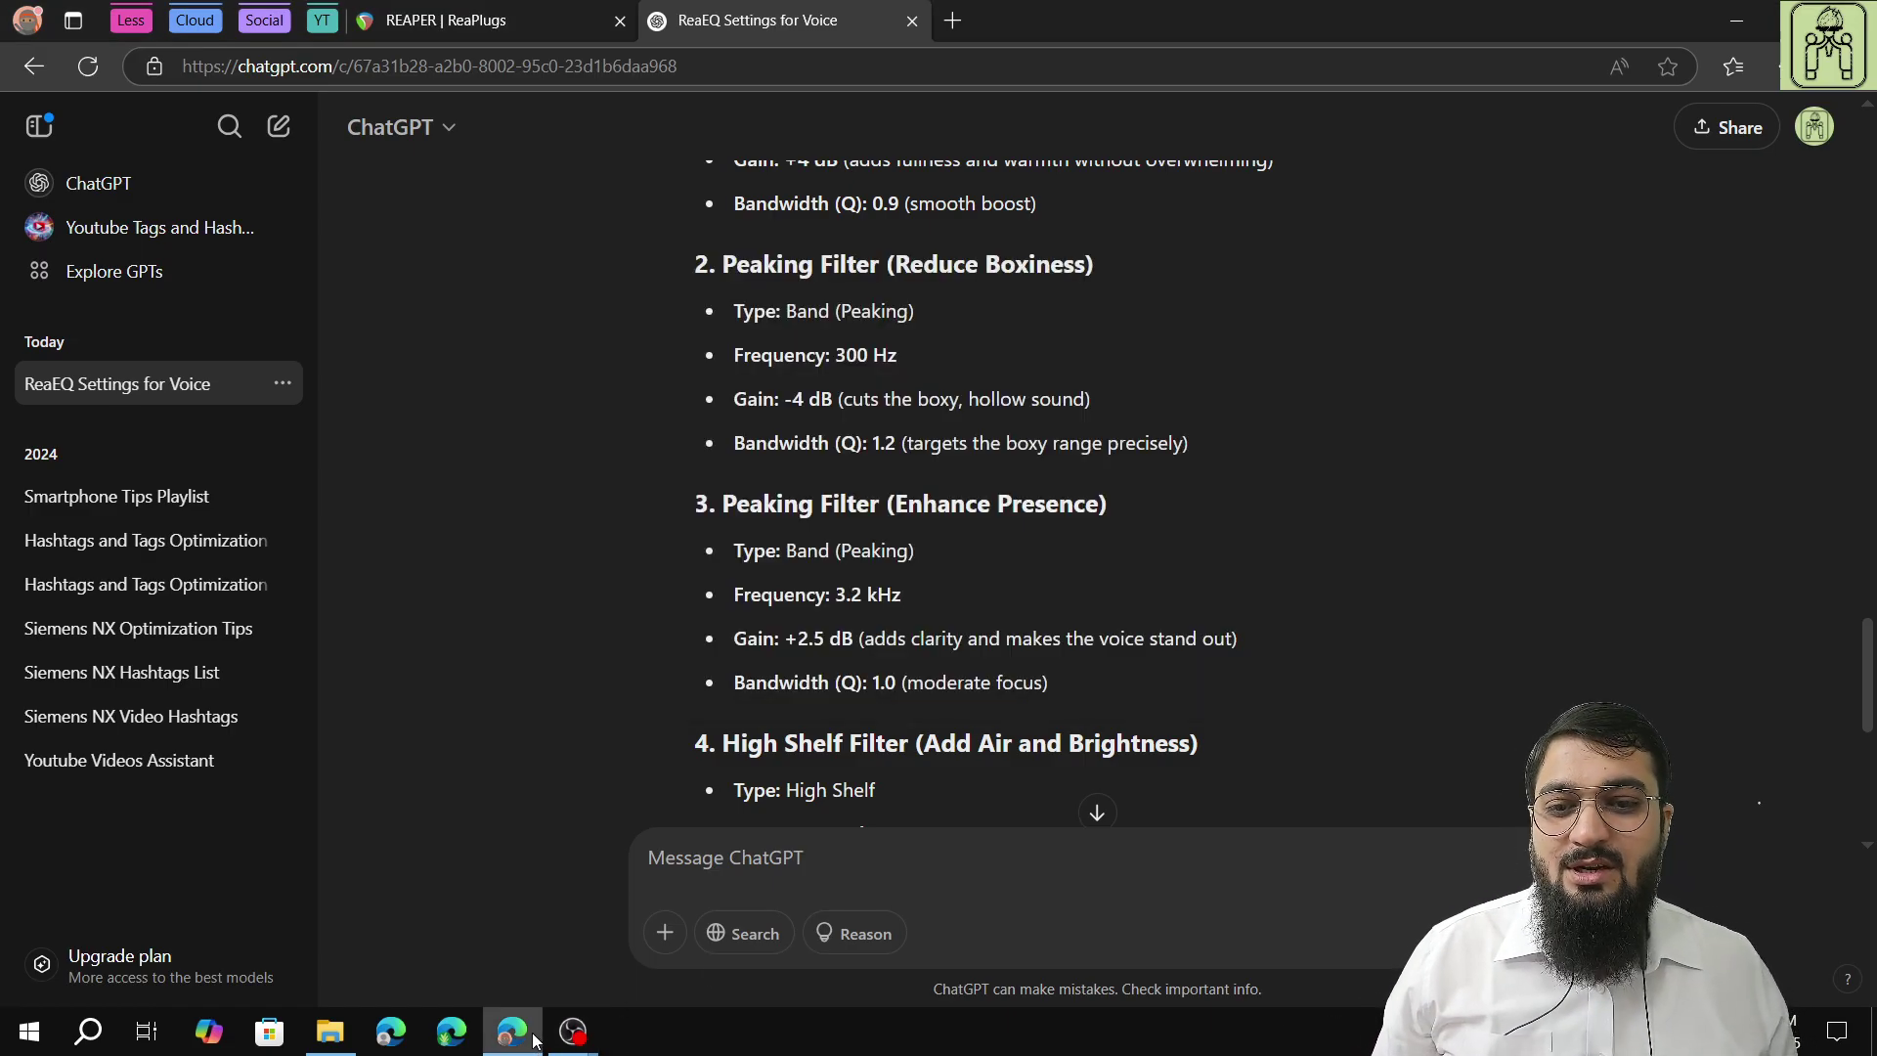
pyautogui.scroll(-3, 840, 533)
pyautogui.scroll(-3, 905, 557)
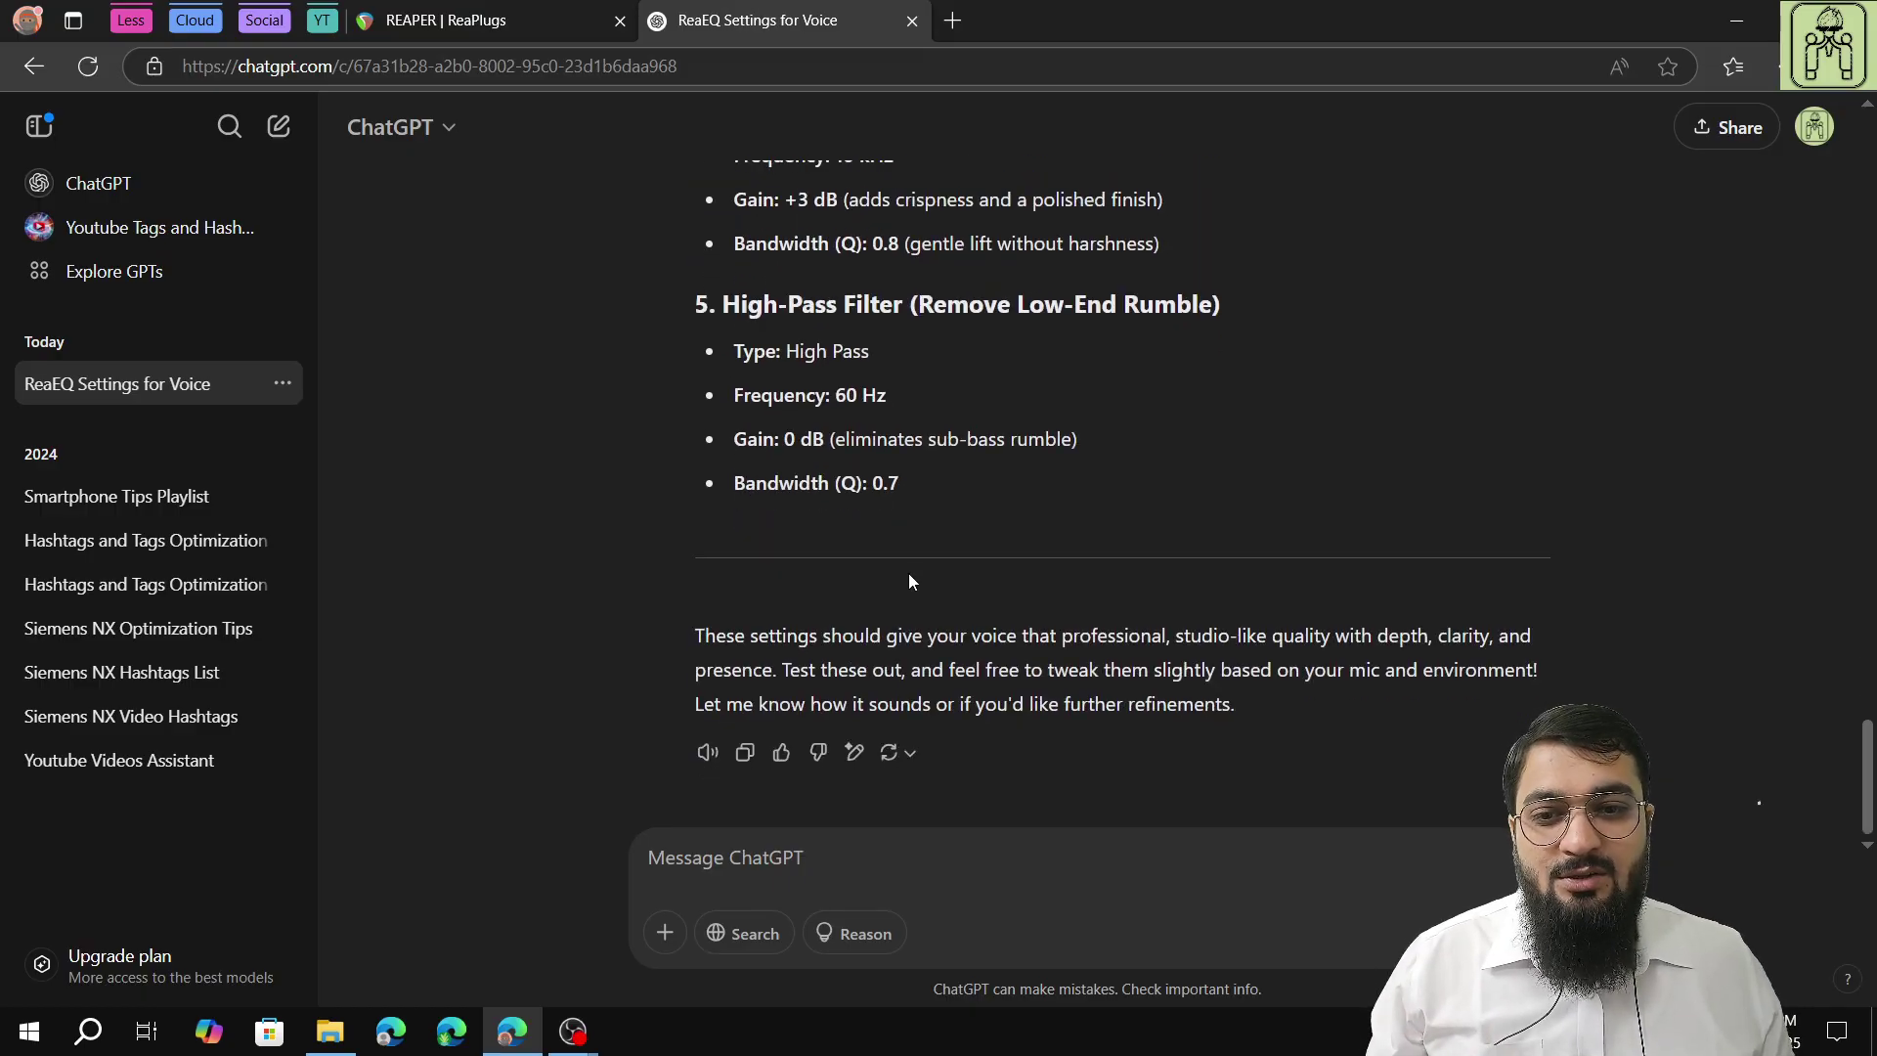
pyautogui.moveTo(573, 1034)
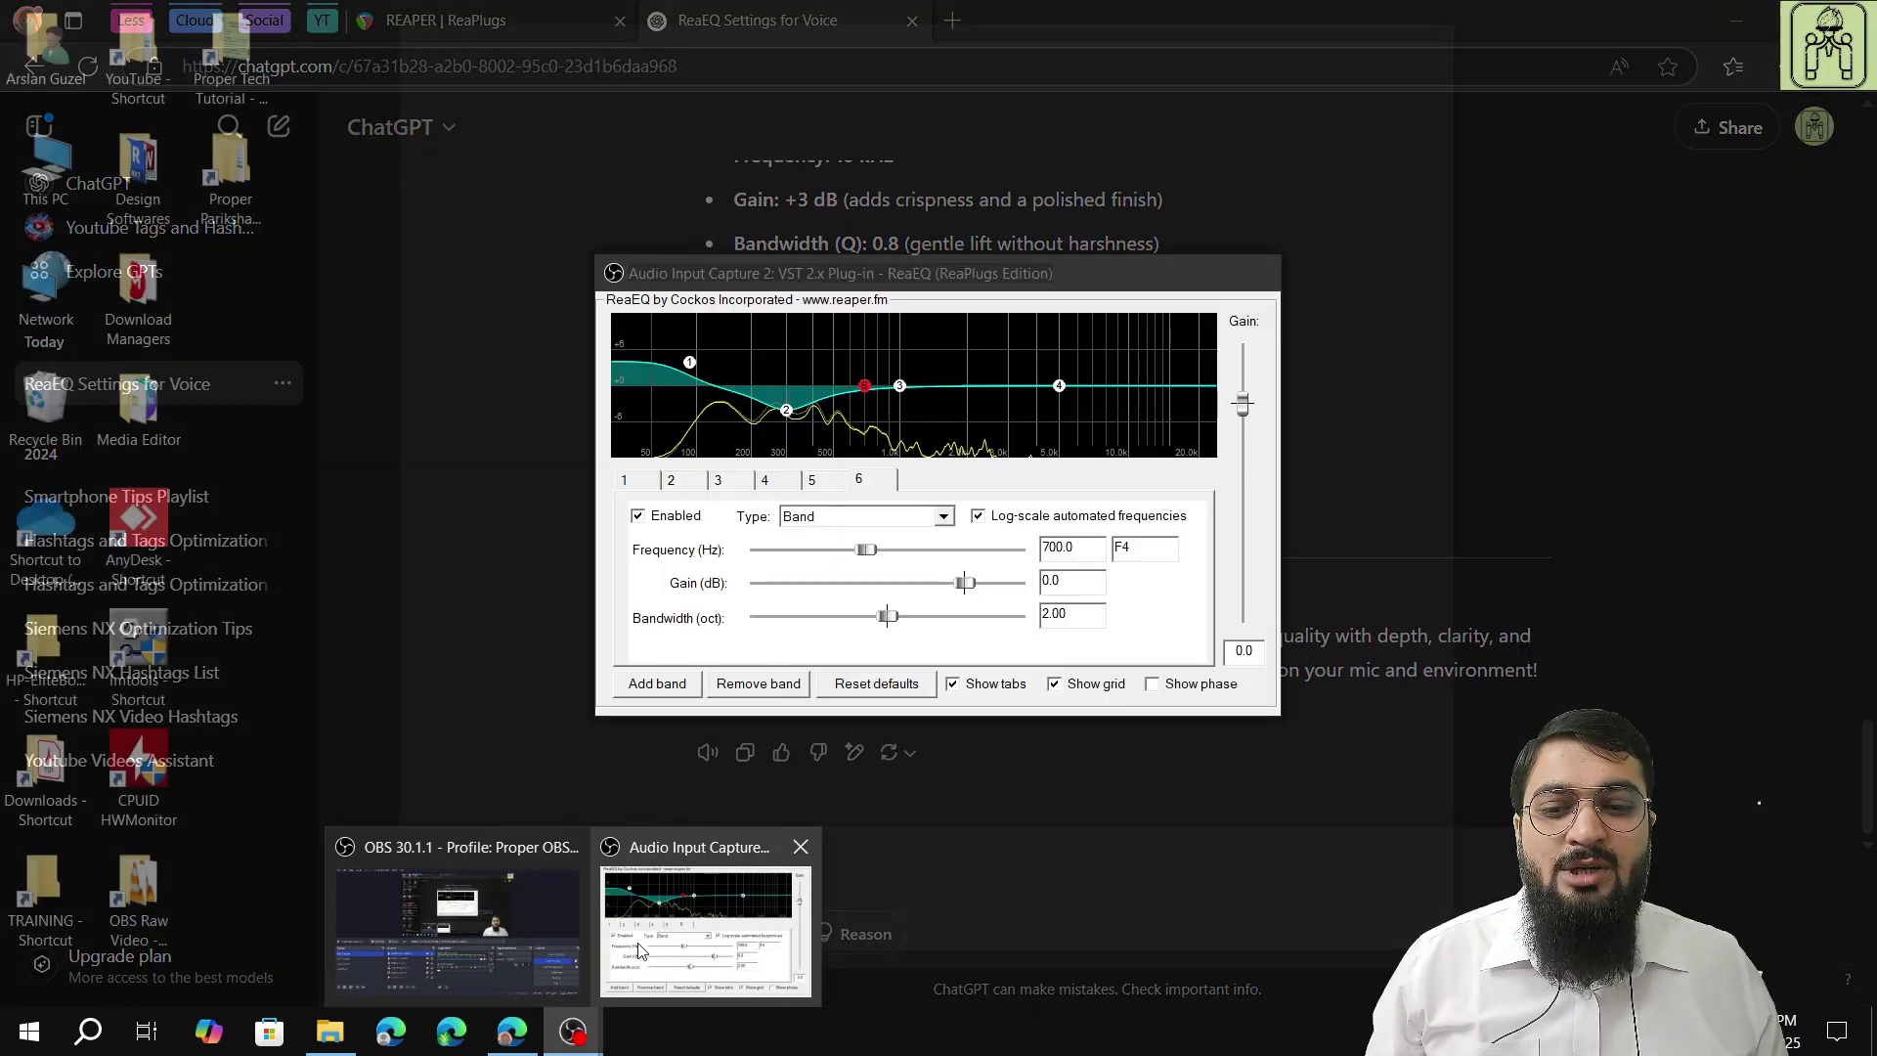
pyautogui.click(708, 930)
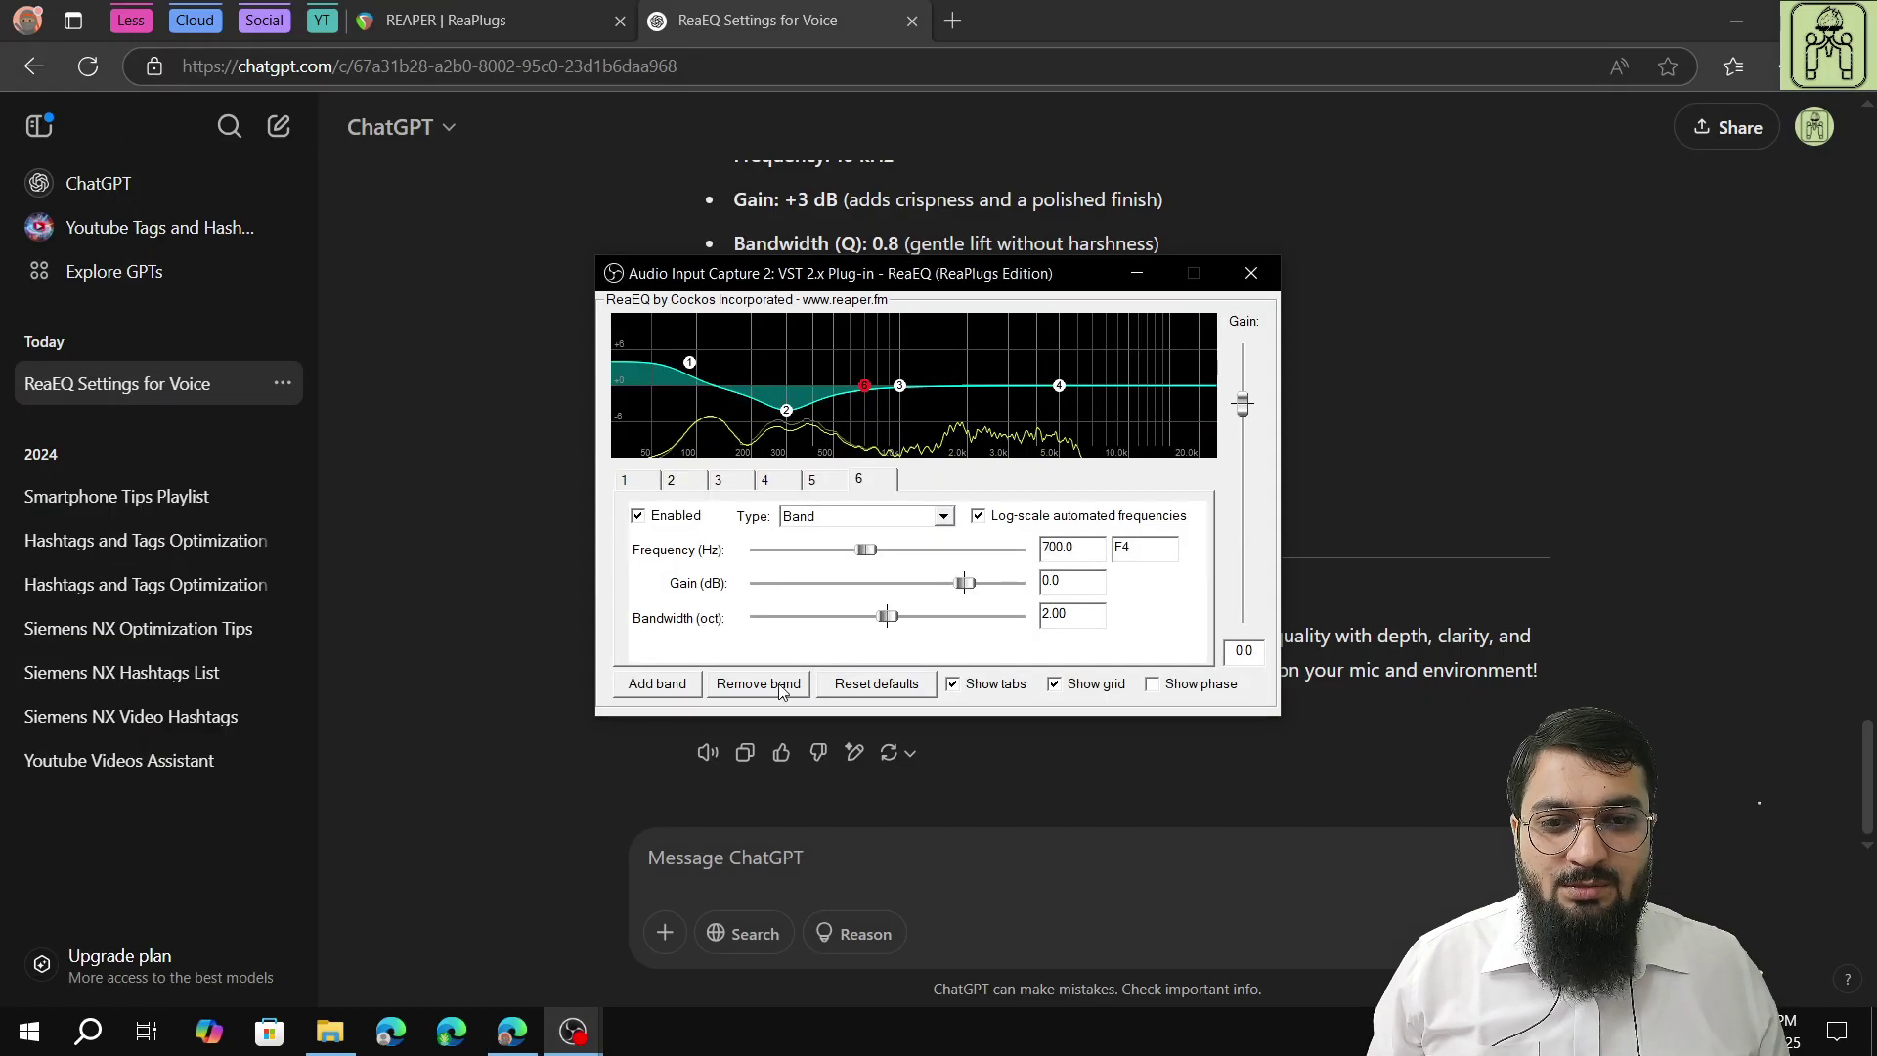
pyautogui.click(647, 484)
pyautogui.click(684, 485)
pyautogui.click(728, 485)
pyautogui.click(777, 485)
pyautogui.click(831, 485)
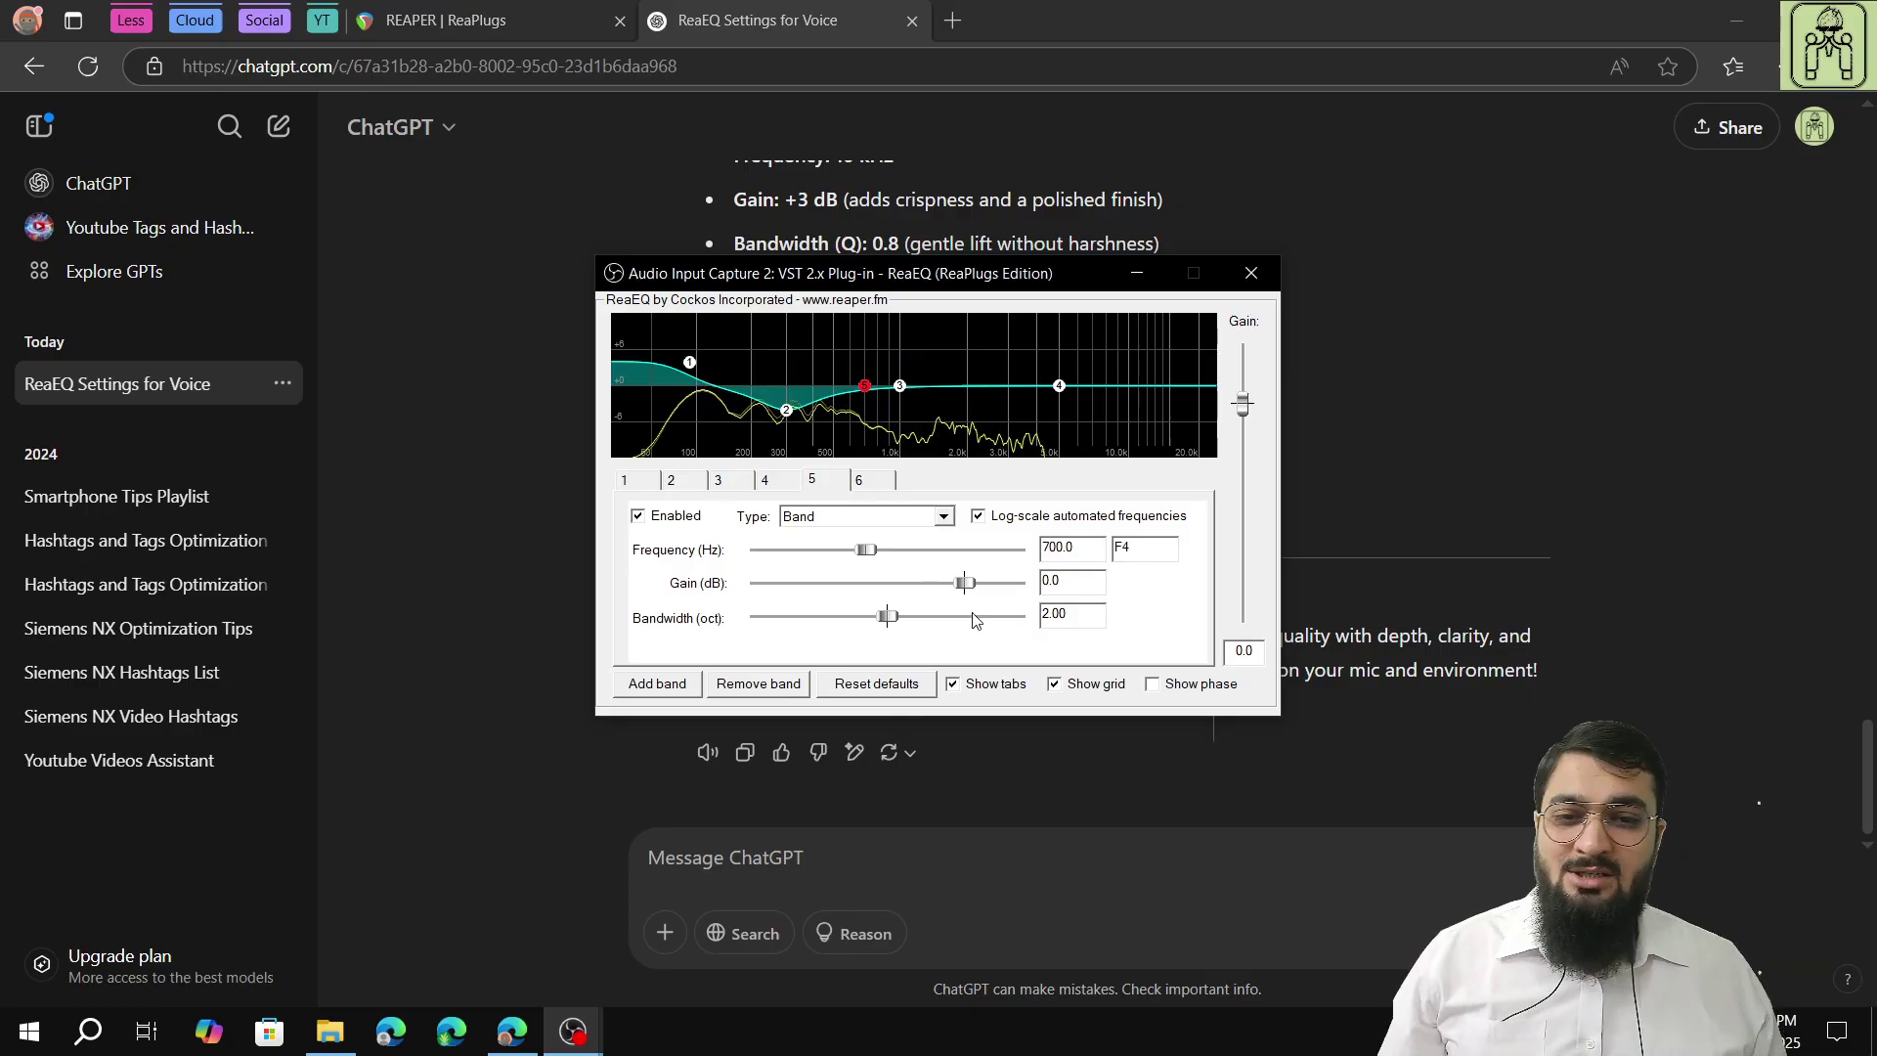
pyautogui.click(1242, 279)
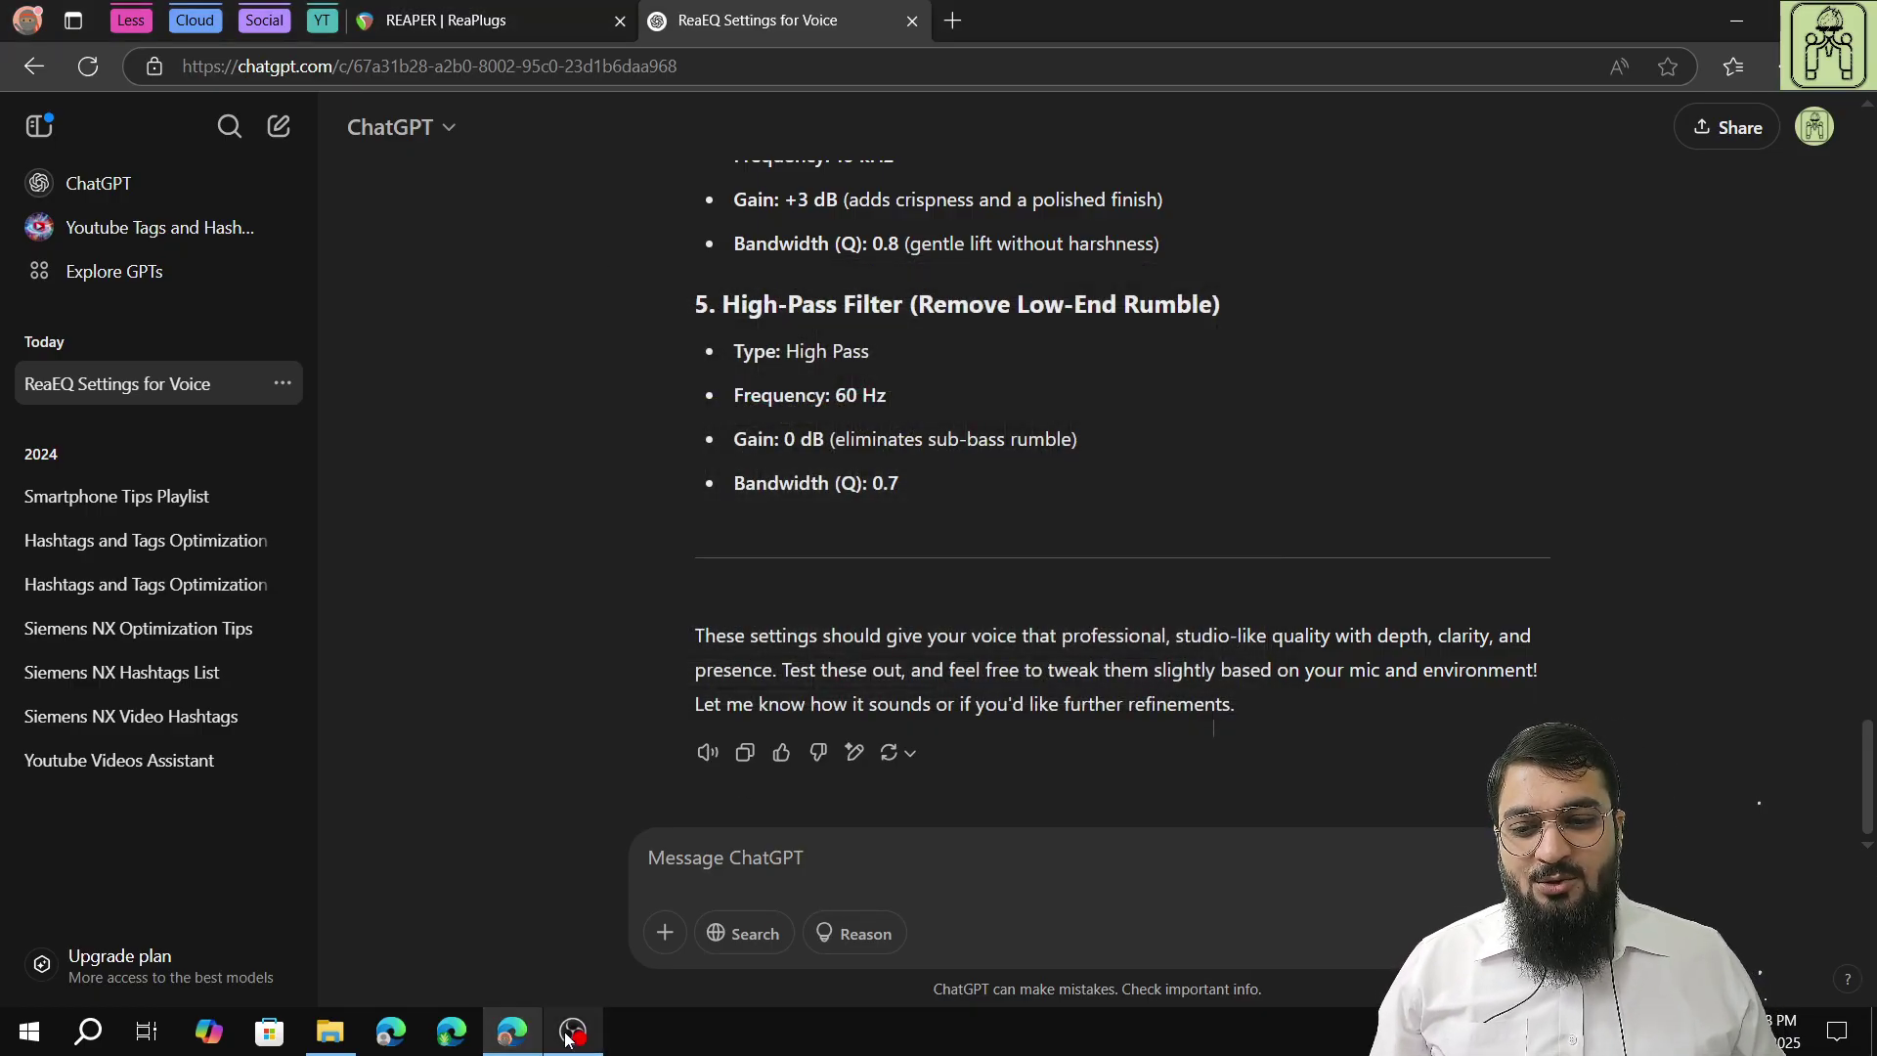
# Bring OBS's Filters for Audio Input Capture 2 dialog back to the front.
pyautogui.click(573, 1031)
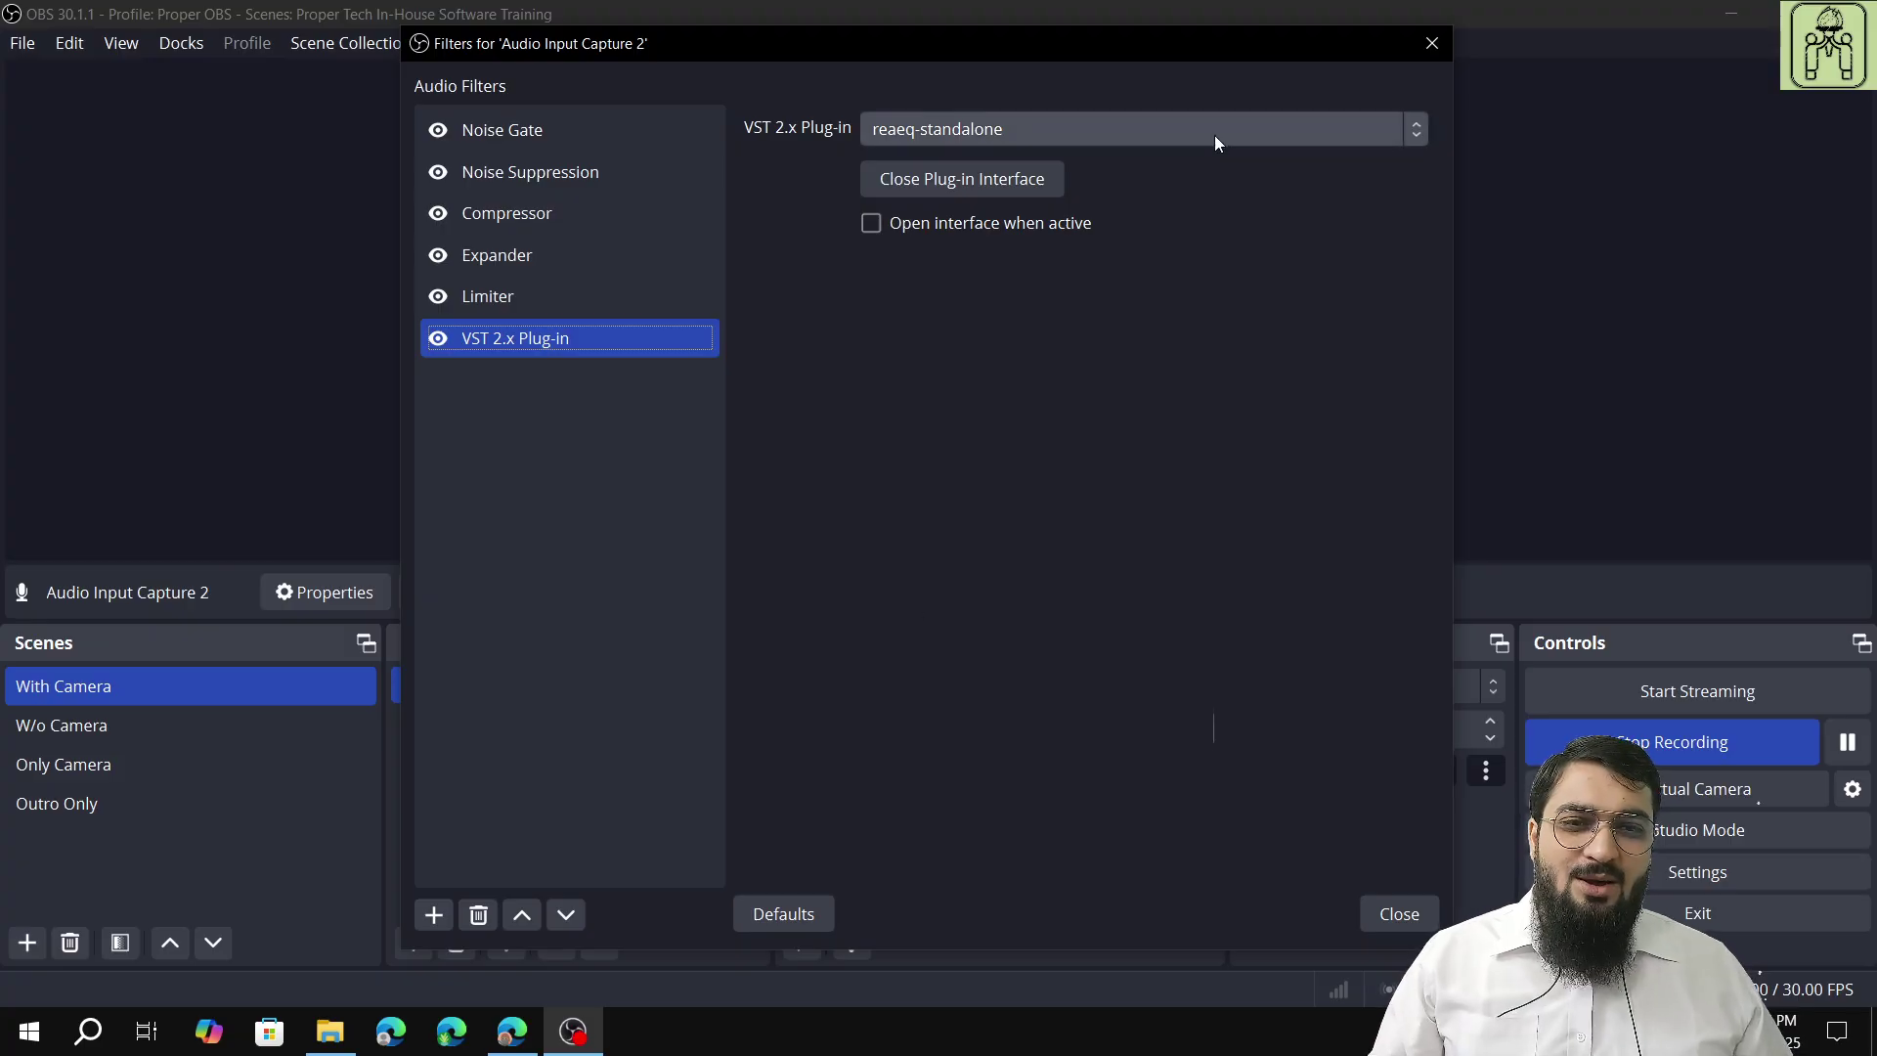
# Close the audio filters dialog and switch to the Only Camera scene.
pyautogui.click(1399, 914)
pyautogui.click(194, 768)
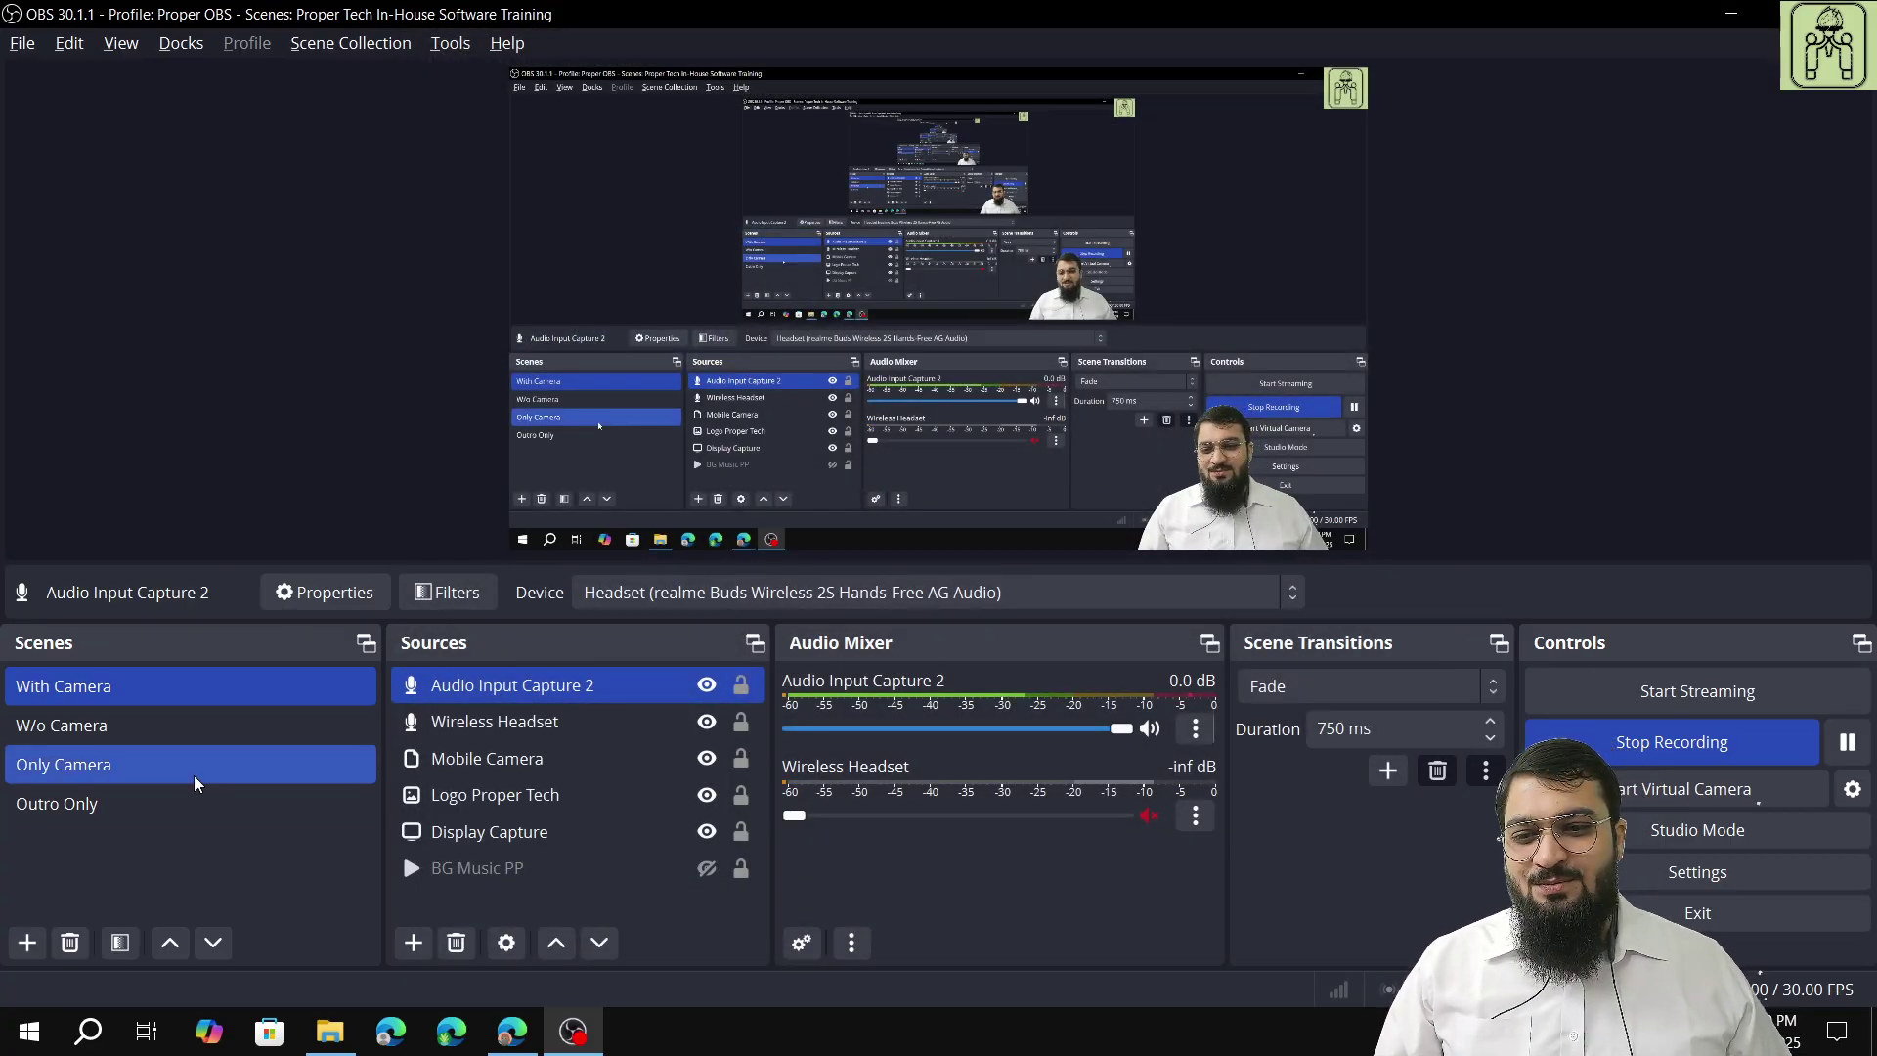